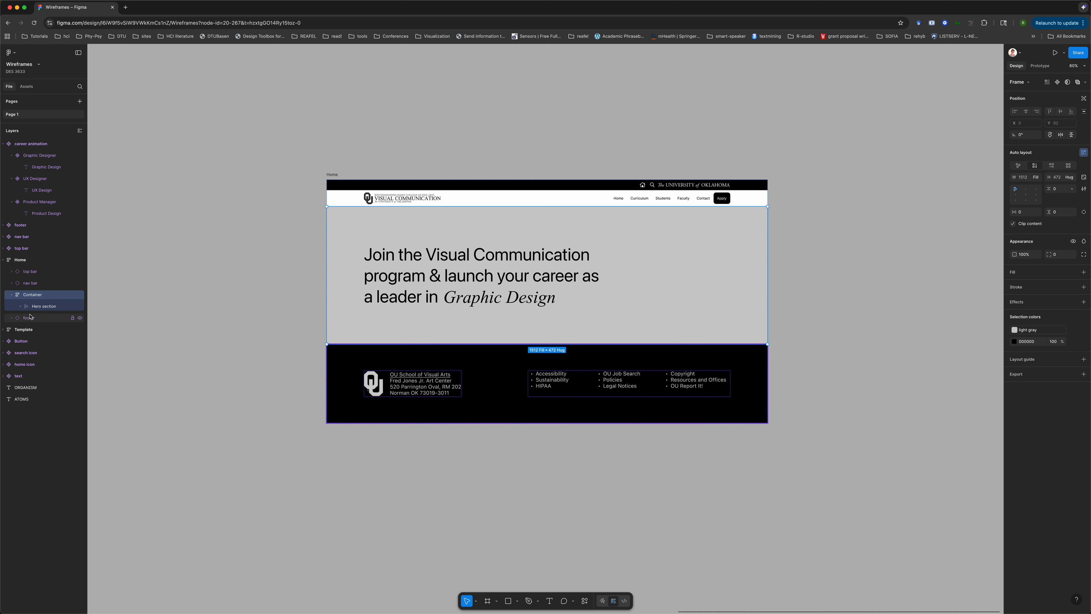
Expand the Hero section within the Home frame's Container and inspect its heading text and career animation layers
left_click(21, 307)
left_click(20, 307)
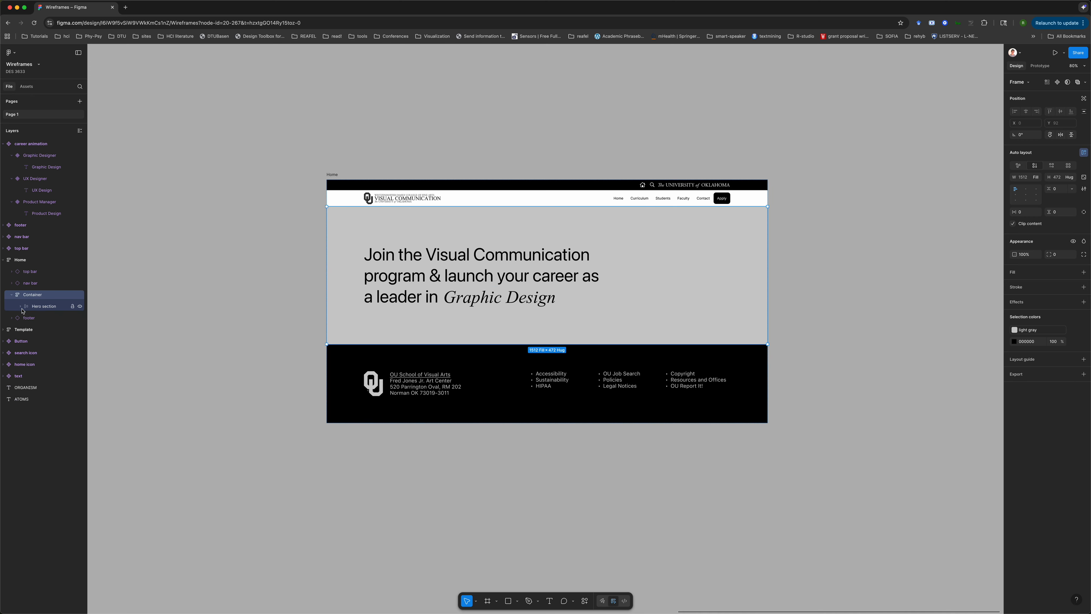
left_click(198, 317)
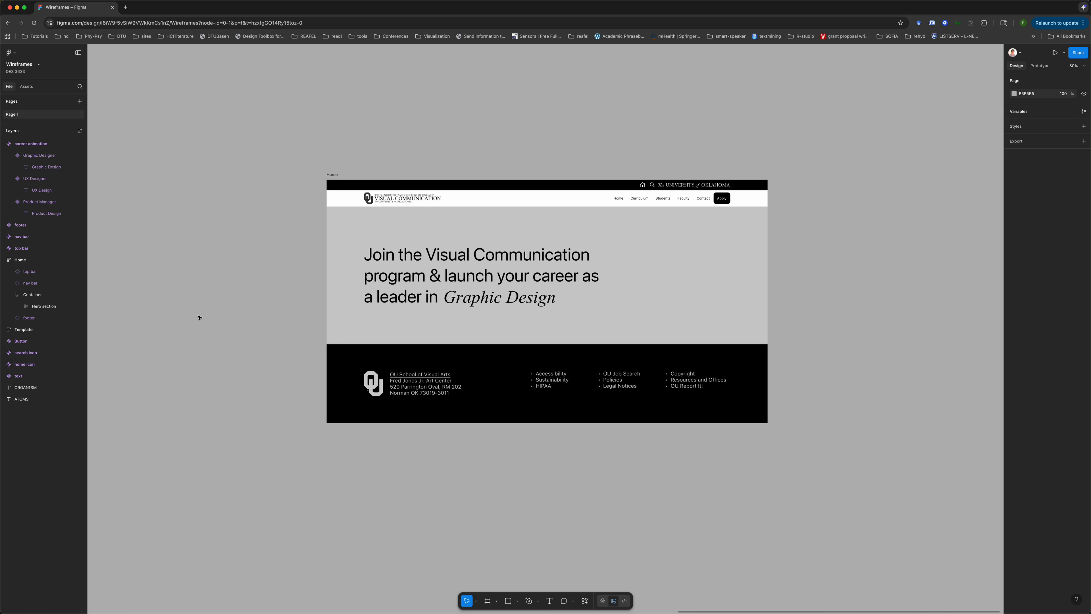
left_click(419, 233)
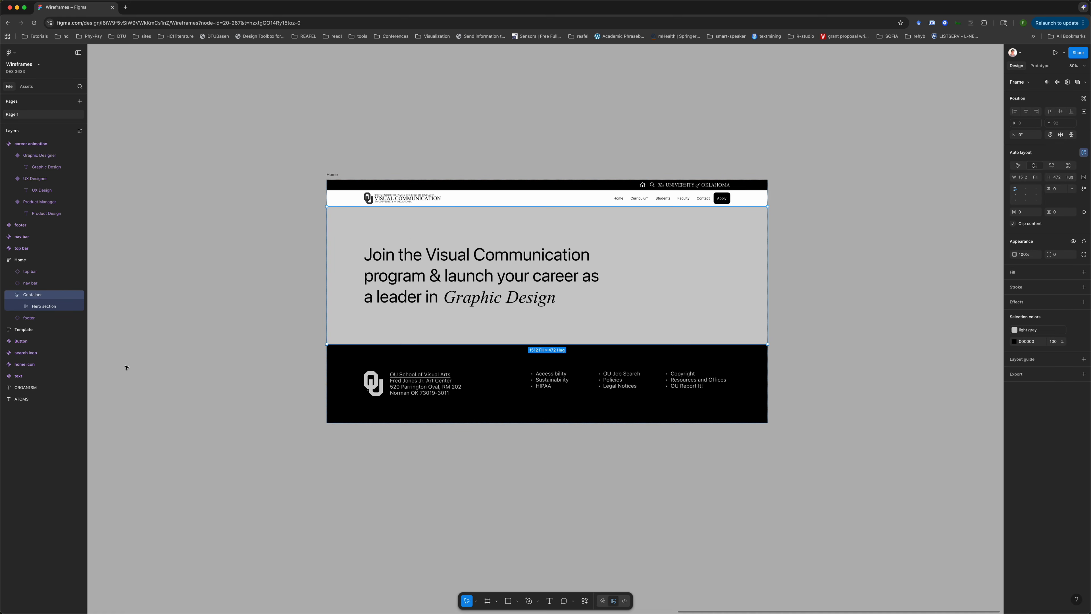
left_click(30, 305)
left_click(20, 306)
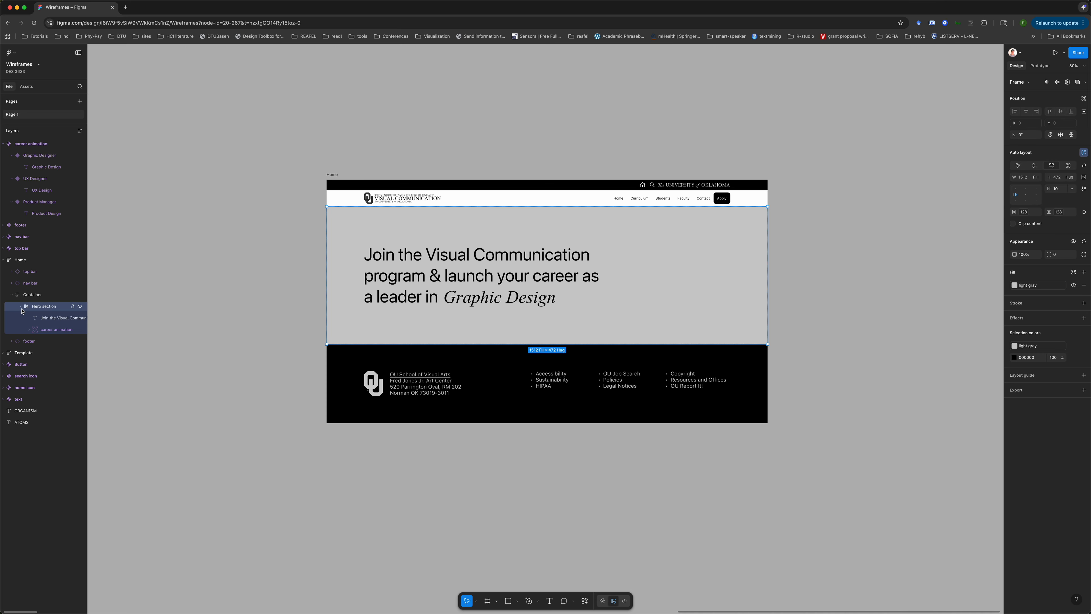
left_click(49, 317)
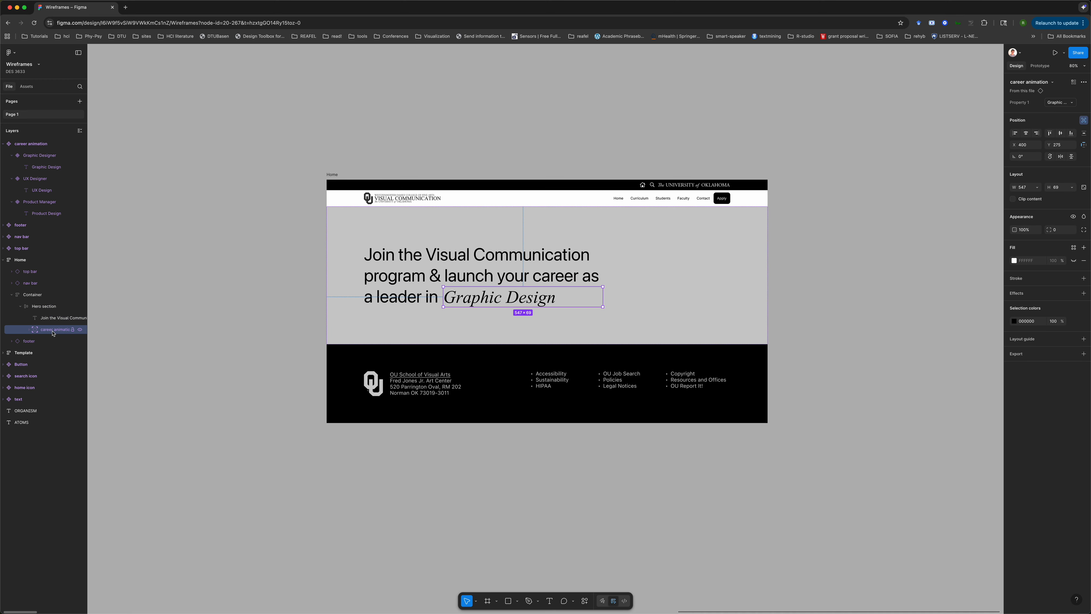
left_click(47, 309)
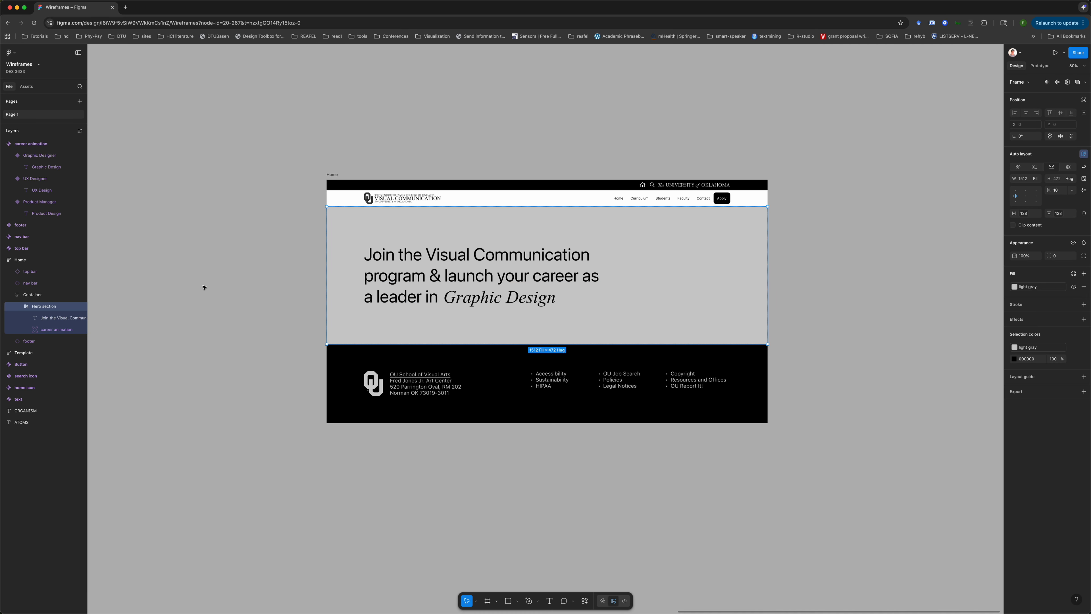
left_click(208, 299)
Examine how the heading text and career animation layers are grouped inside the Hero section
scroll(188, 295, "left", 4)
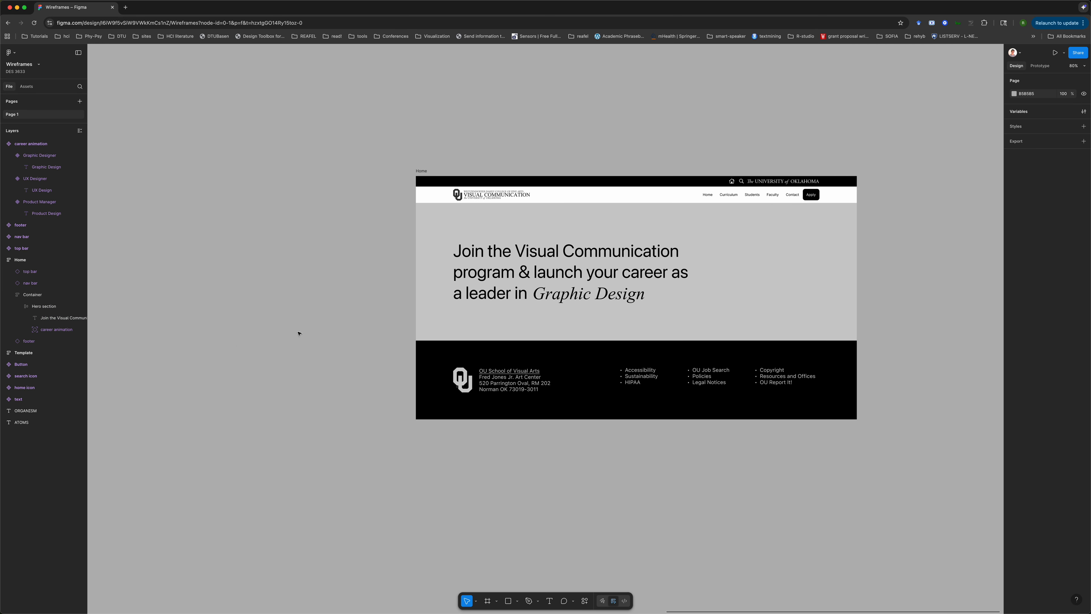
left_click(44, 306)
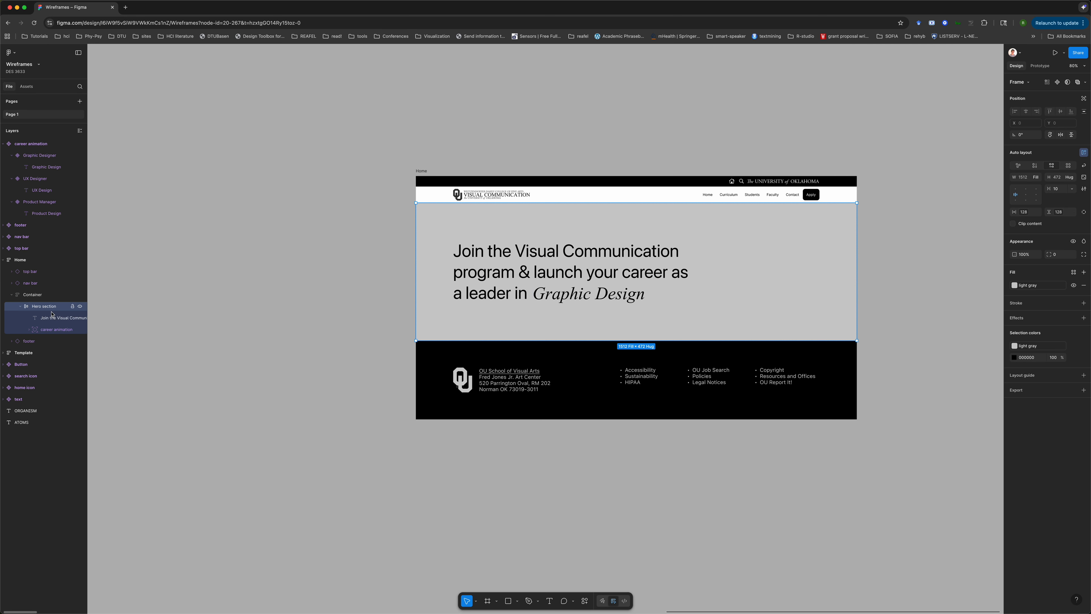
left_click(46, 318)
left_click(44, 307)
left_click(46, 319)
left_click(48, 331, "shift")
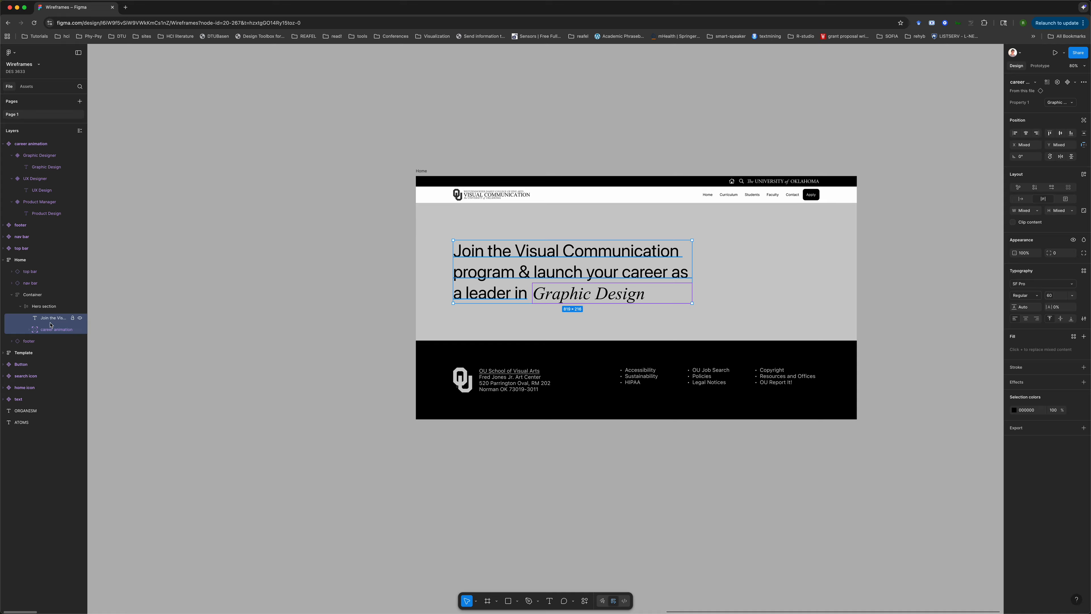
left_click(308, 321)
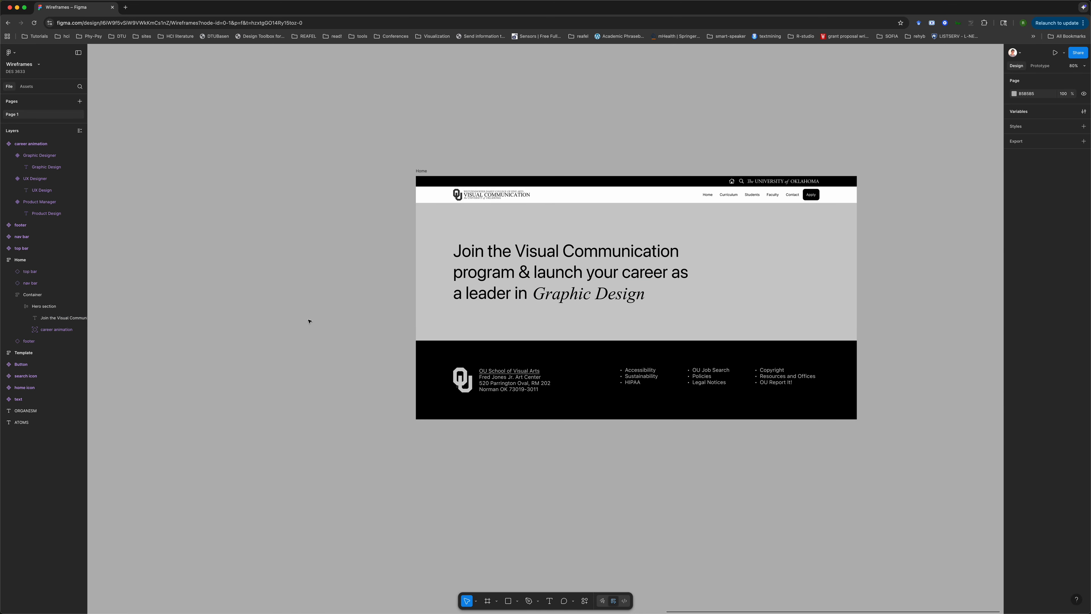
Examine the Container's extent on the Home page and the hero heading's placement within it
left_click(563, 227)
scroll(620, 240, "right", 2)
scroll(618, 240, "up", 5)
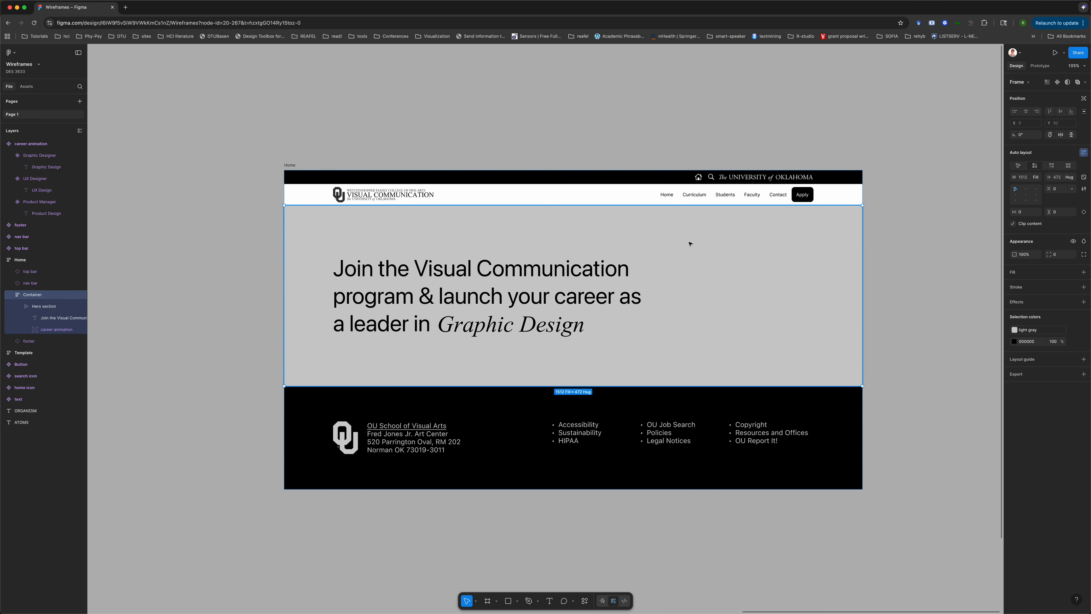
left_click(700, 148)
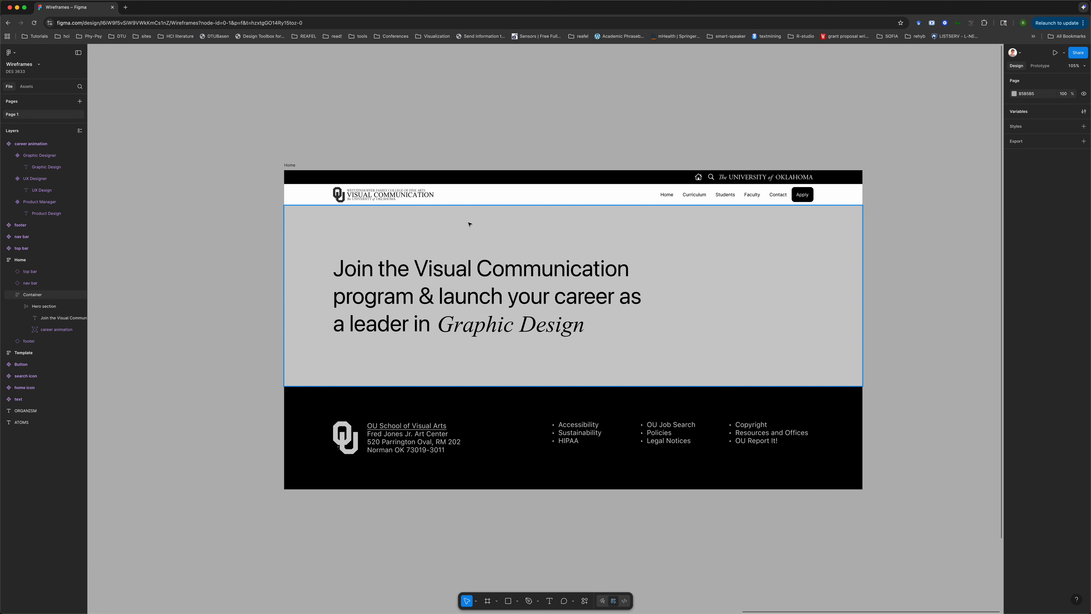
left_click(370, 238)
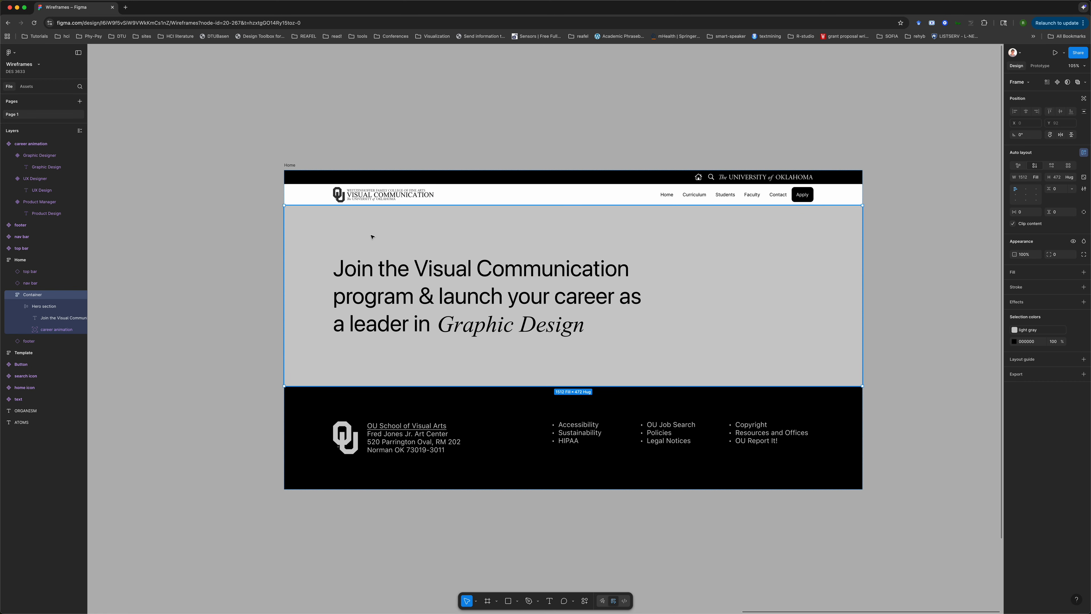
left_click(260, 292)
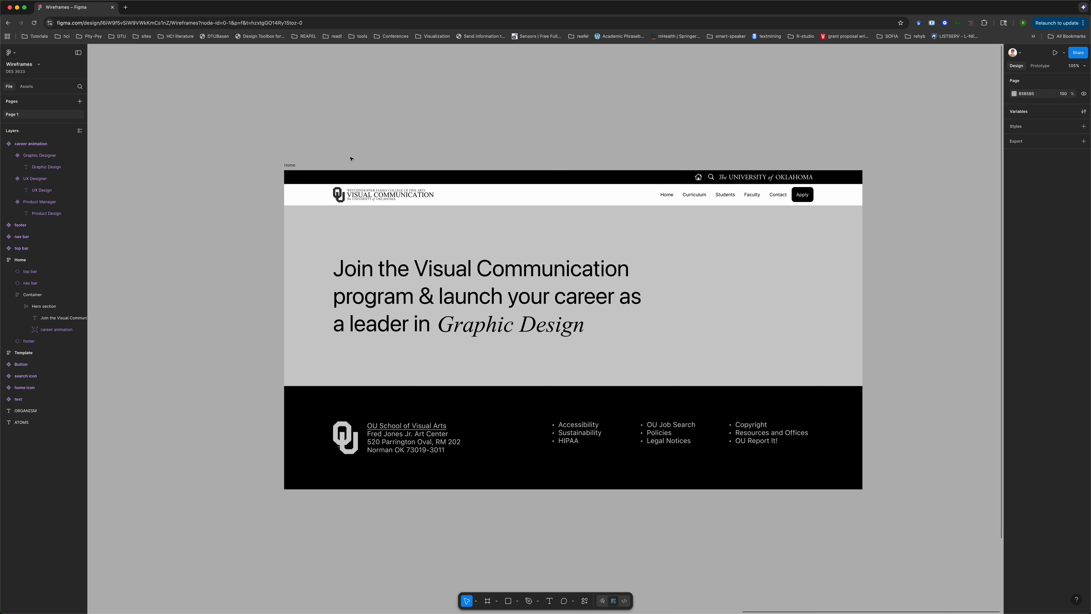
left_click(294, 165)
left_click(250, 275)
left_click(500, 250)
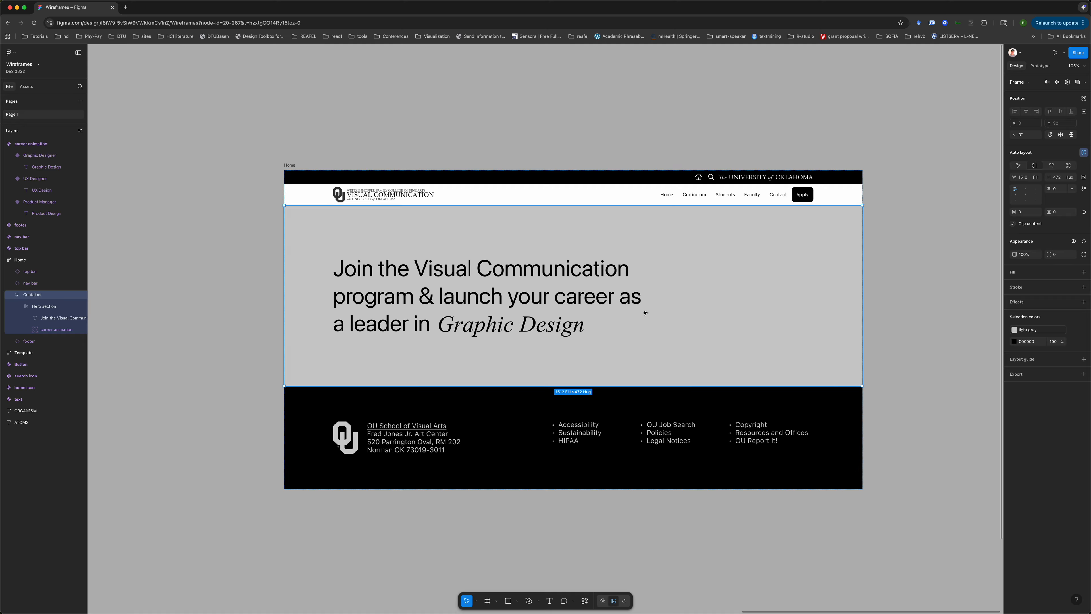
left_click(268, 276)
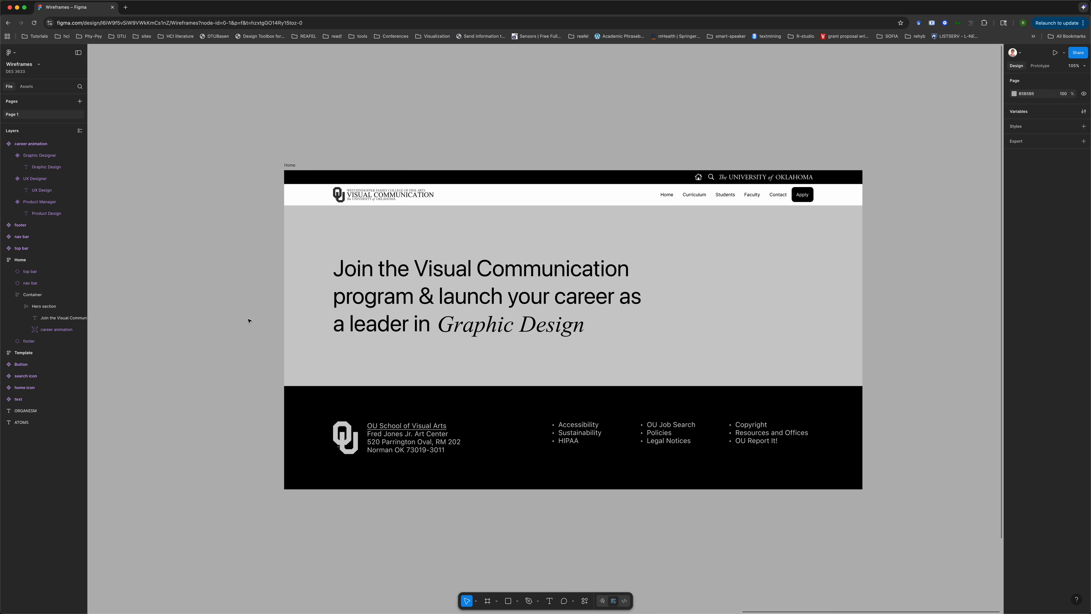
left_click(380, 271)
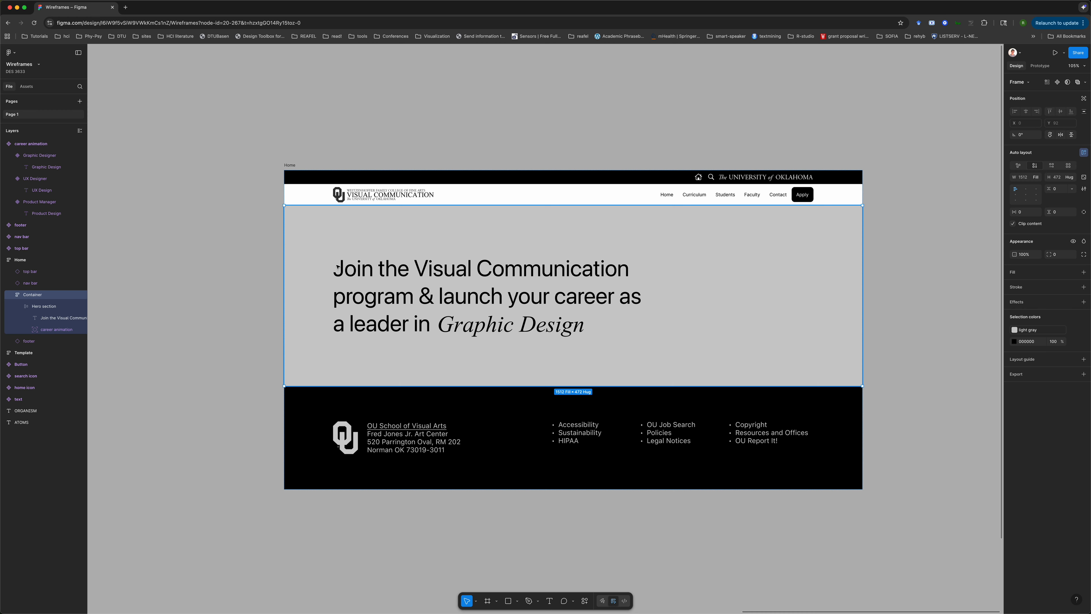
left_click(267, 304)
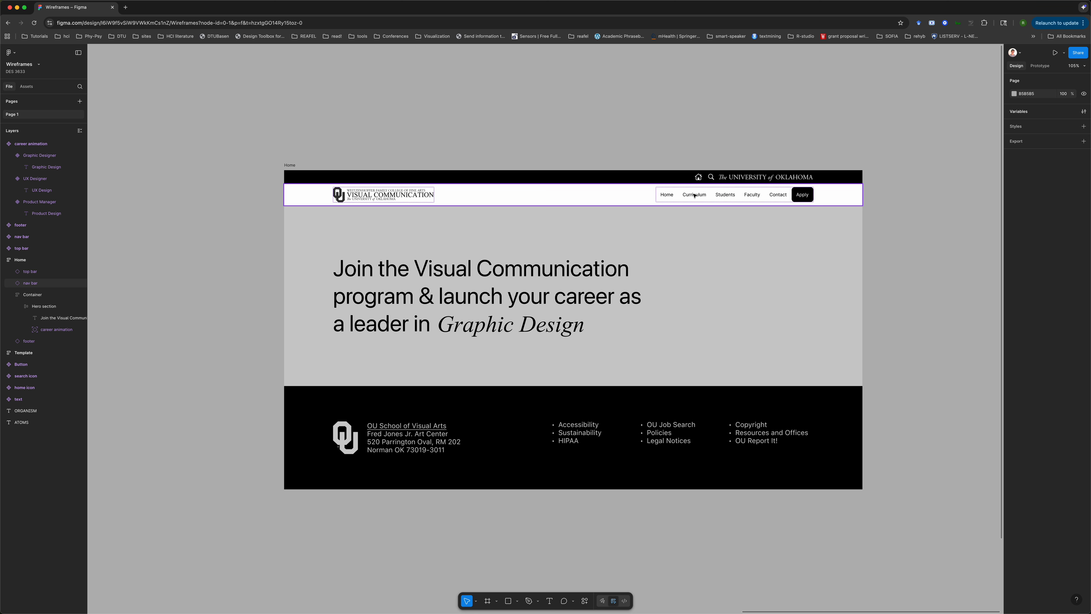
Change the label of the Home page nav bar's Curriculum button to "Academics"
left_click(681, 270)
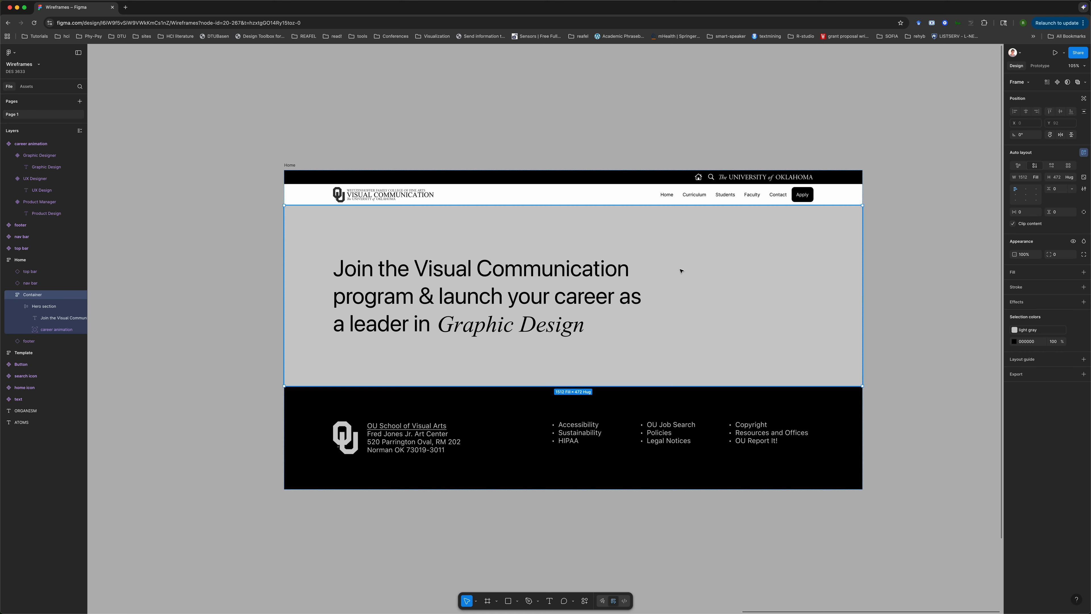
double_click(692, 196)
double_click(692, 196)
double_click(692, 196)
key("Escape")
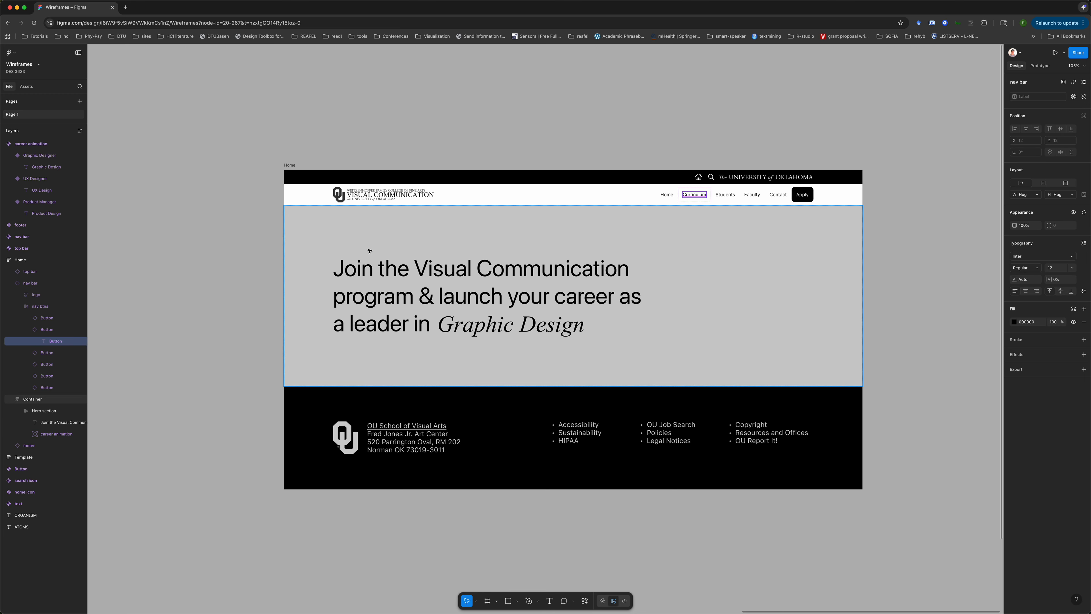
key("Escape")
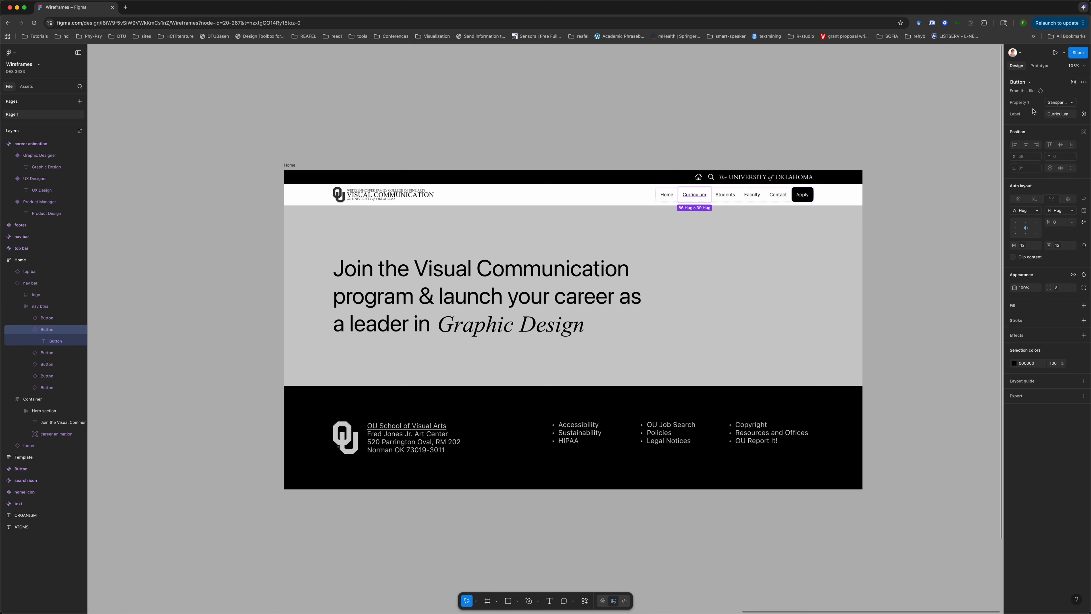
left_click(1059, 114)
type("Academics")
key("Return")
left_click(692, 132)
left_click(691, 201)
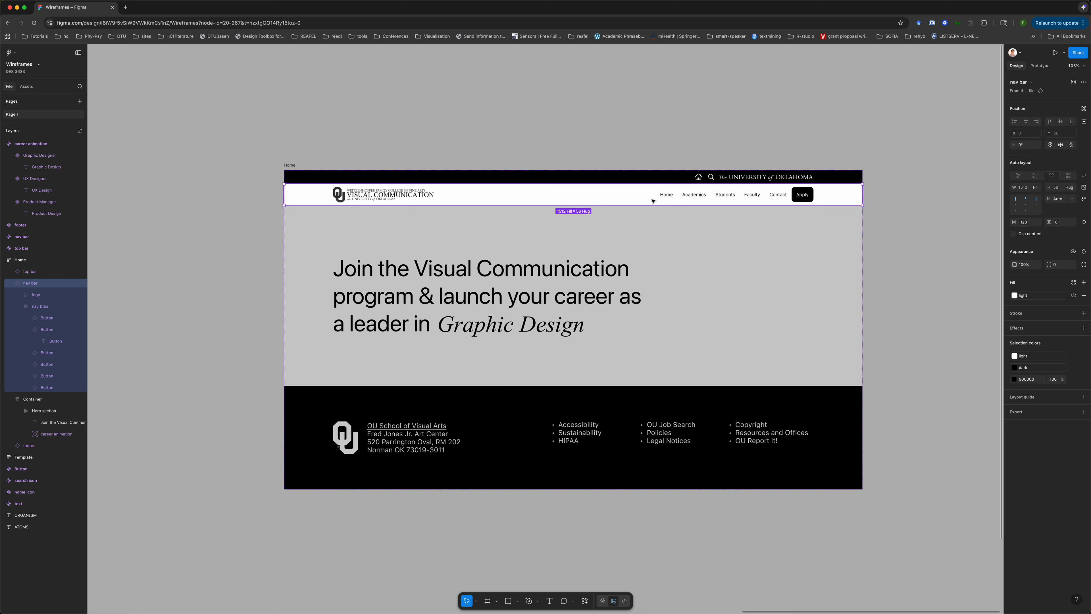
left_click(628, 149)
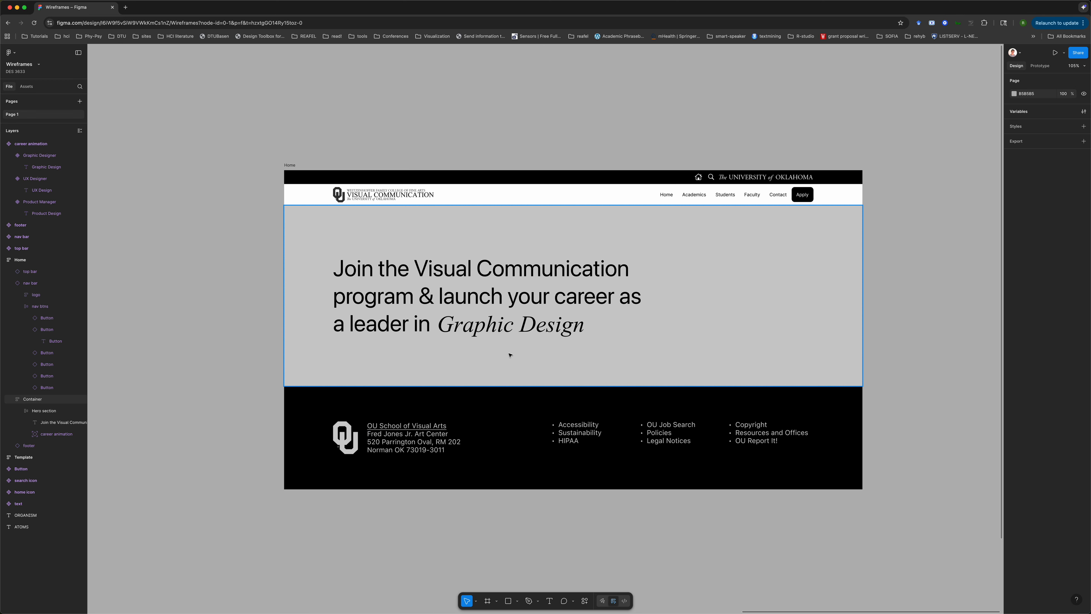
Try to draw a rectangle about 280 by 222 px over the hero section's lower edge, then undo it
scroll(510, 355, "down", 4)
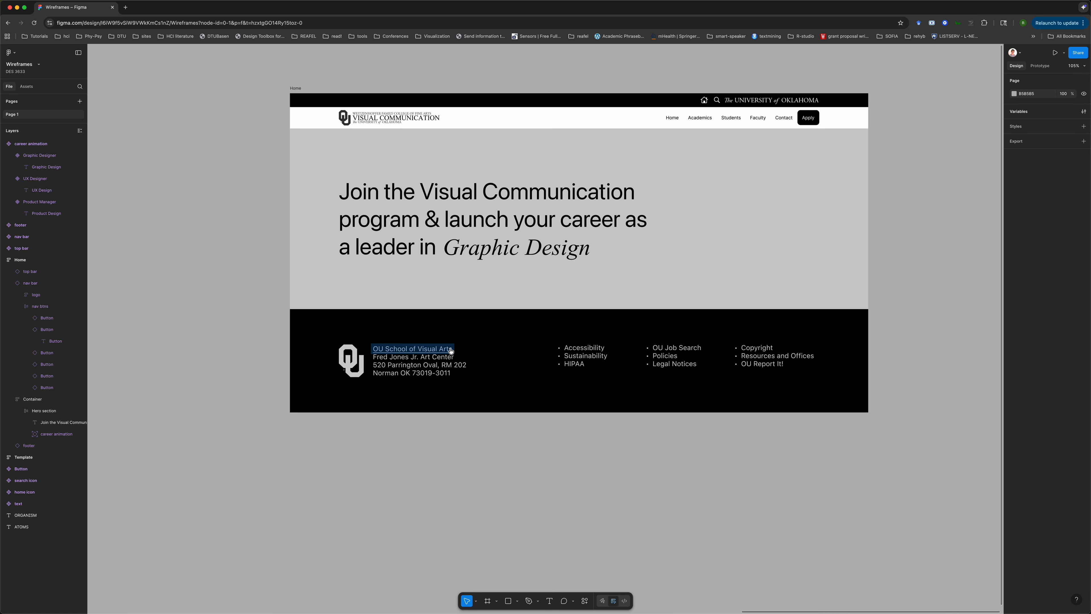
key("r")
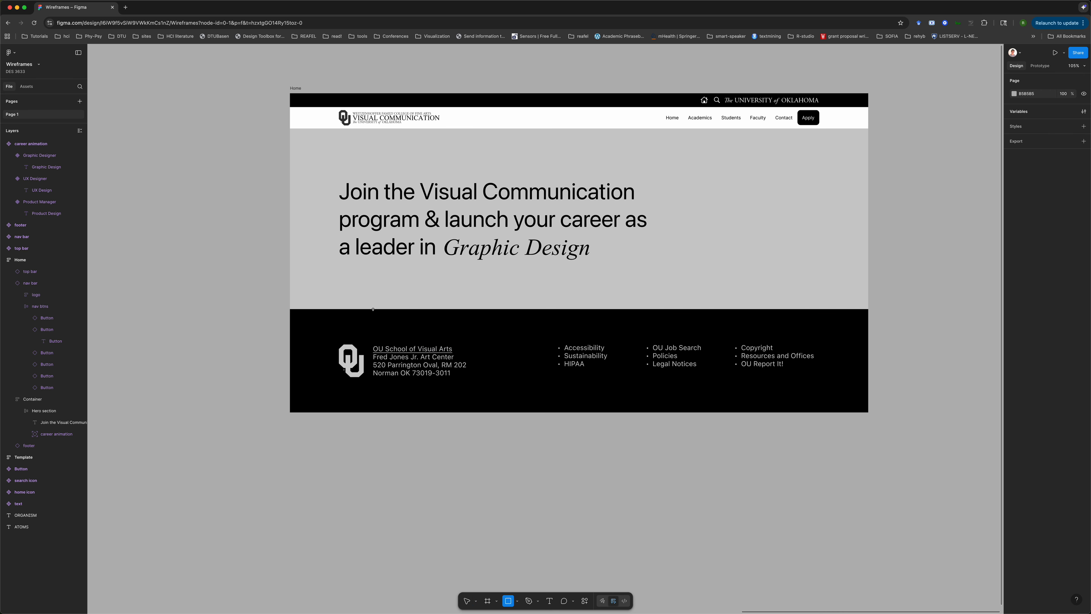
key("v")
left_click(38, 412)
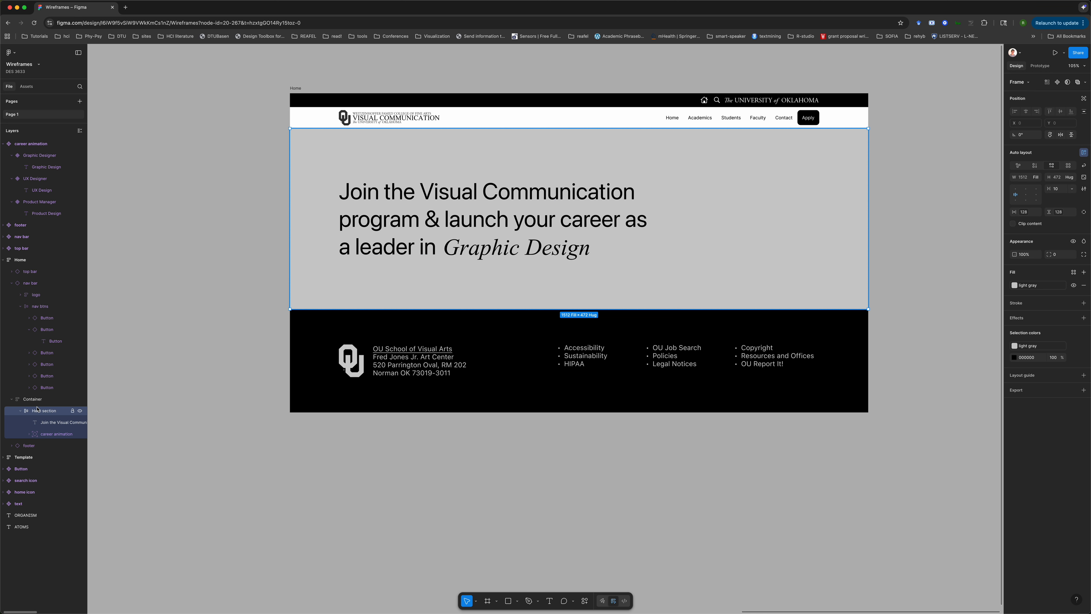
left_click(508, 601)
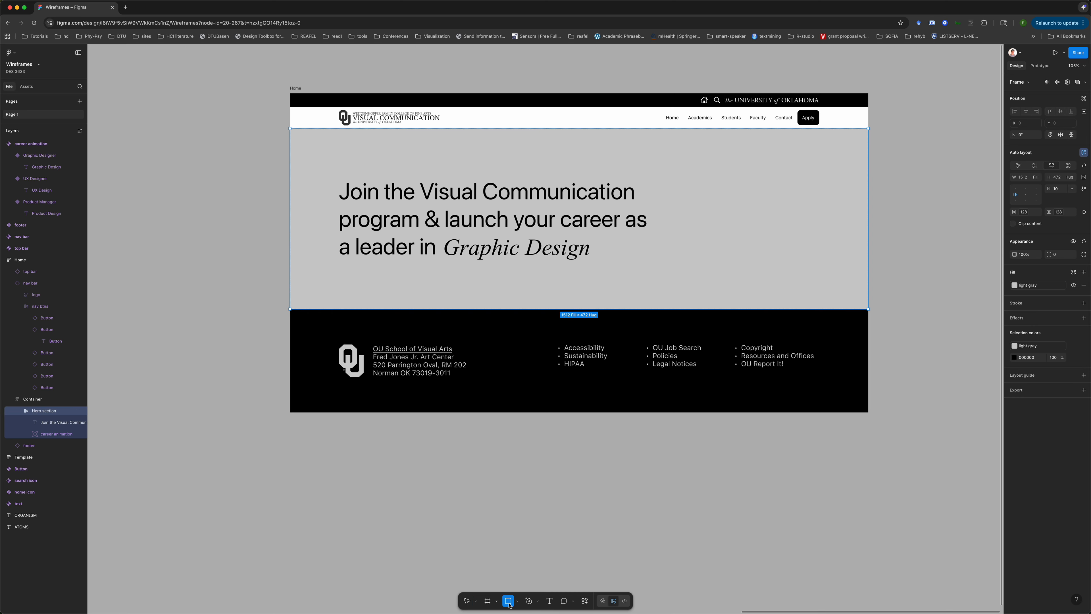
left_click_drag(359, 301, 466, 387)
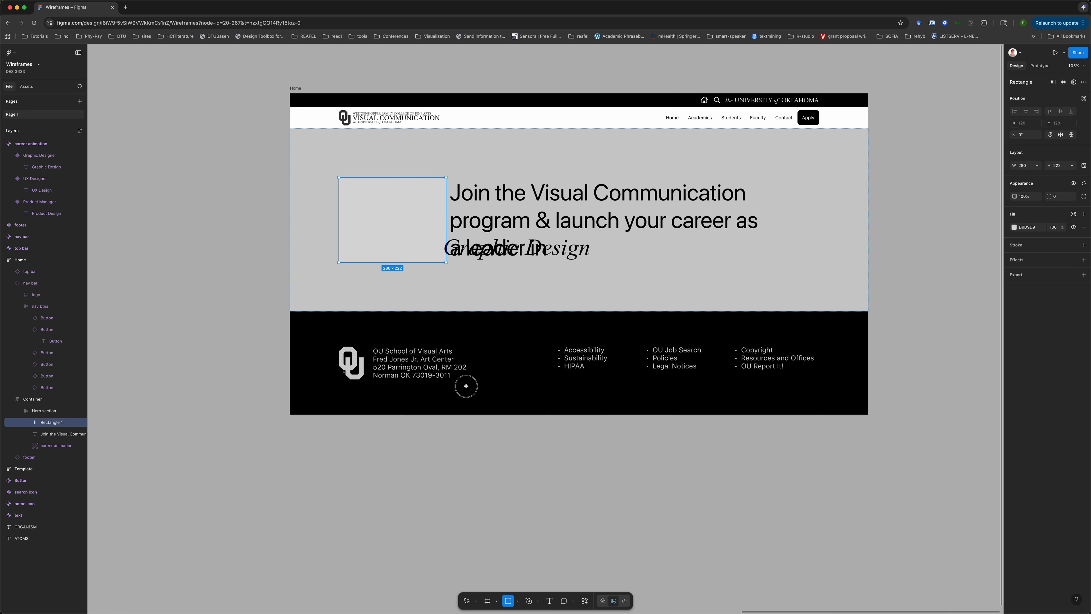
key("ctrl+z")
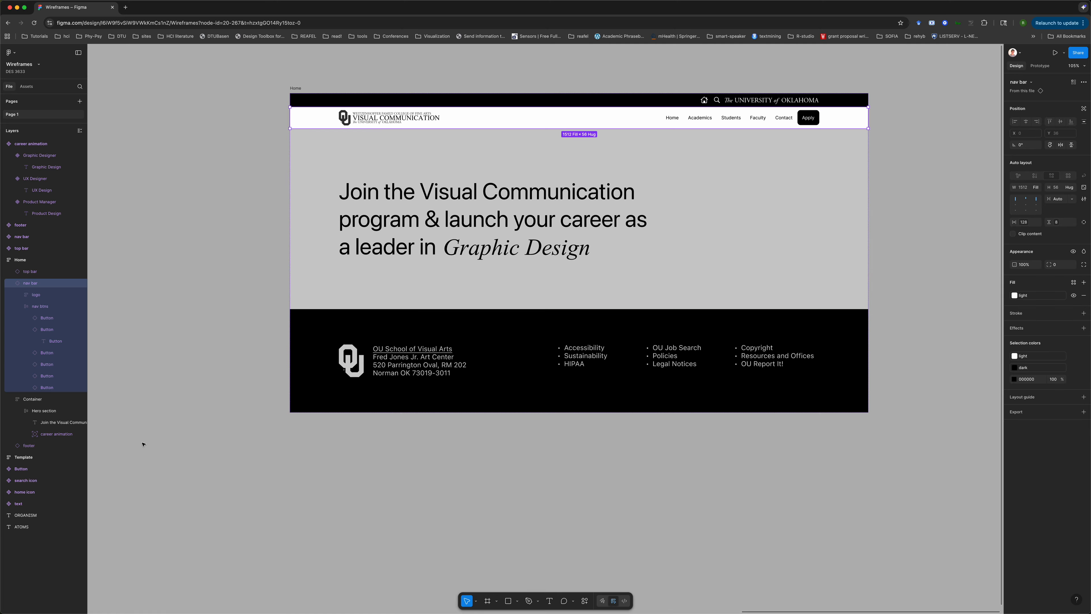
Try to add a rectangle about 224 by 303 px with the Container selected, then undo it
left_click(41, 403)
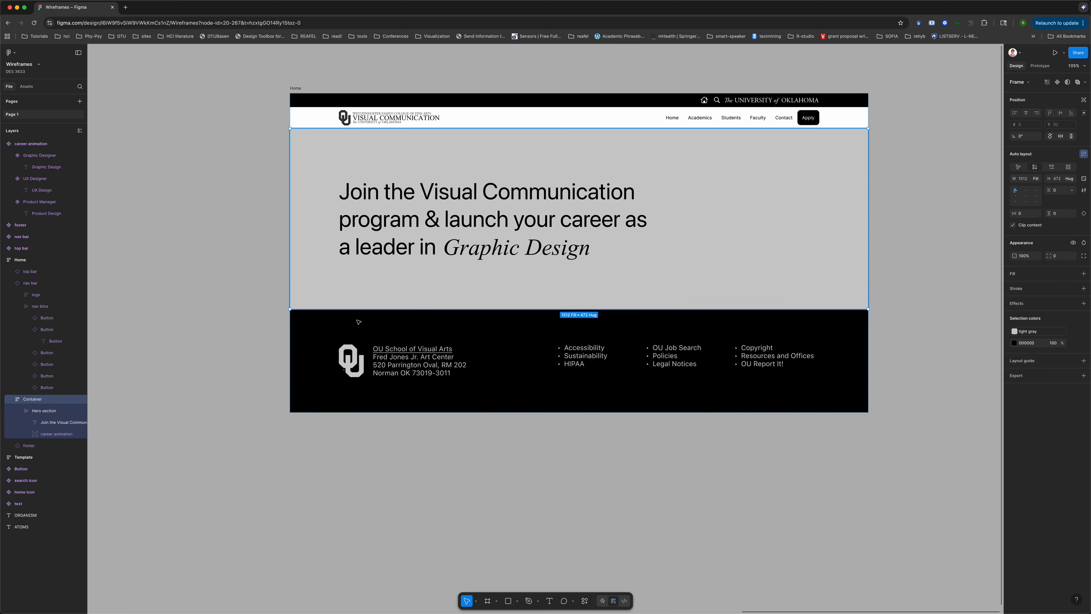
key("r")
left_click_drag(345, 300, 433, 418)
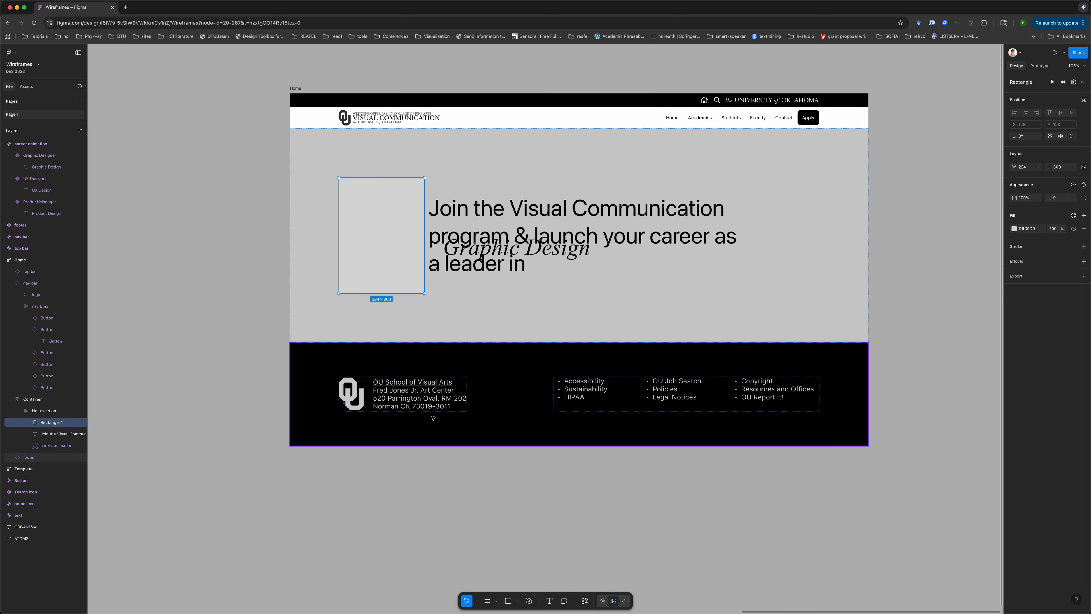
key("super+z")
Draw a frame about 615 by 249 px on the empty canvas below the Home page and name it "Academins"
left_click(49, 411)
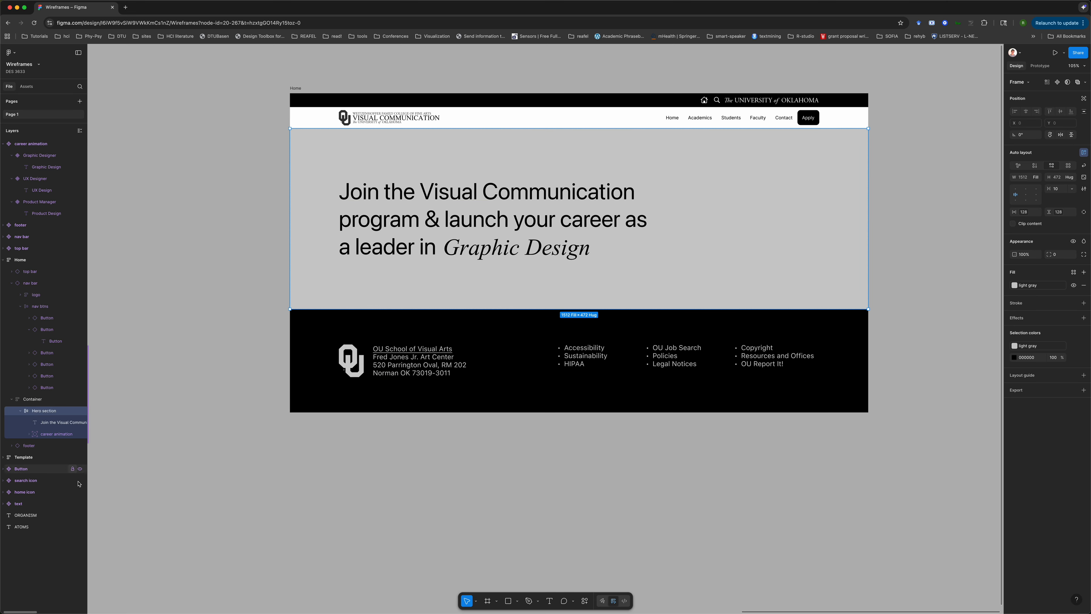
left_click(371, 498)
key("r")
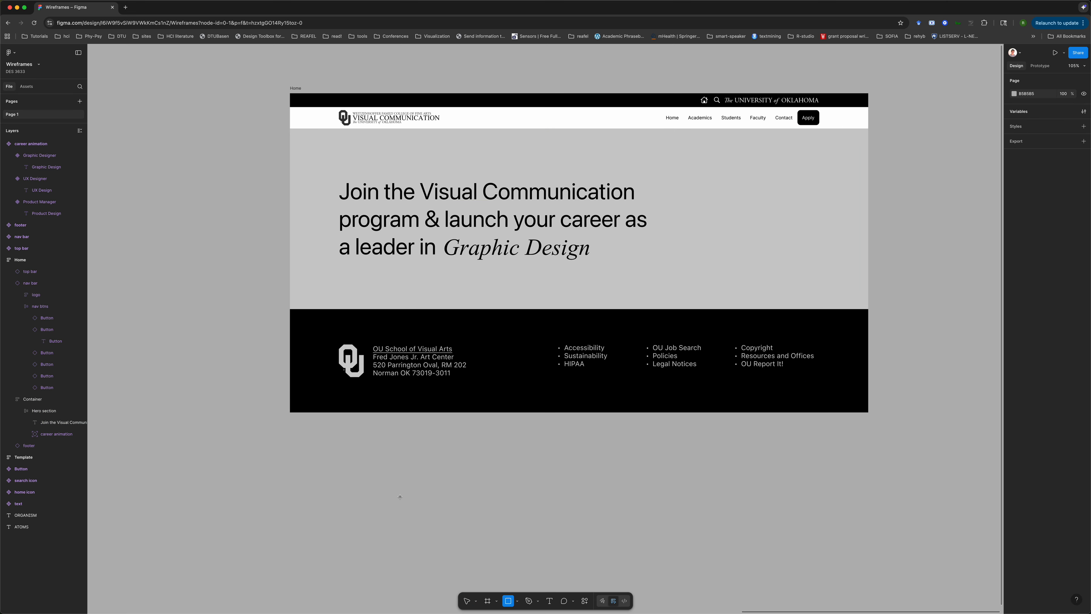
key("f")
left_click_drag(327, 435, 563, 530)
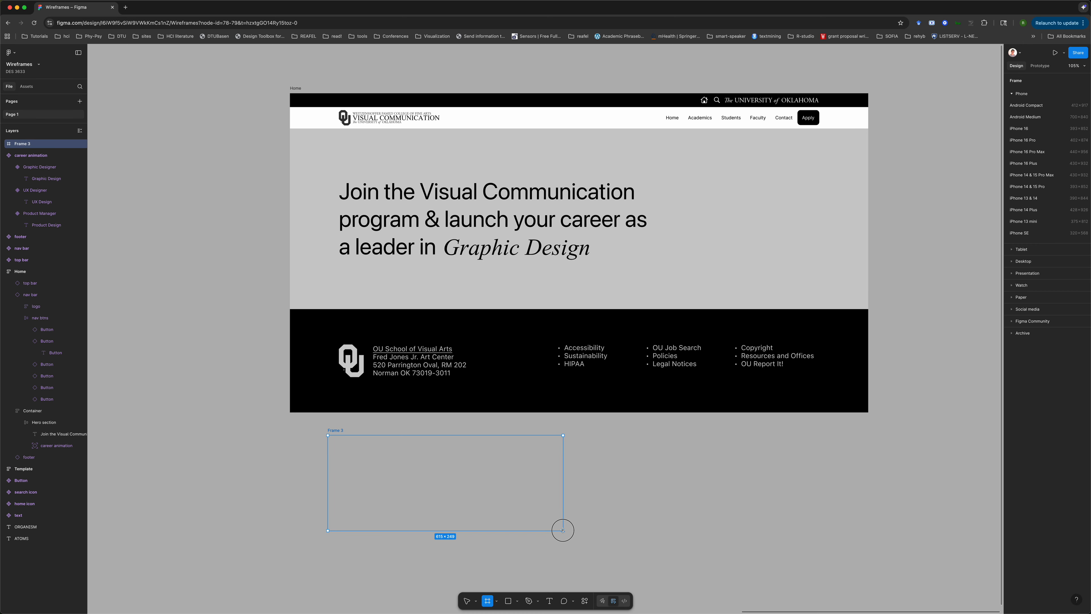
double_click(339, 430)
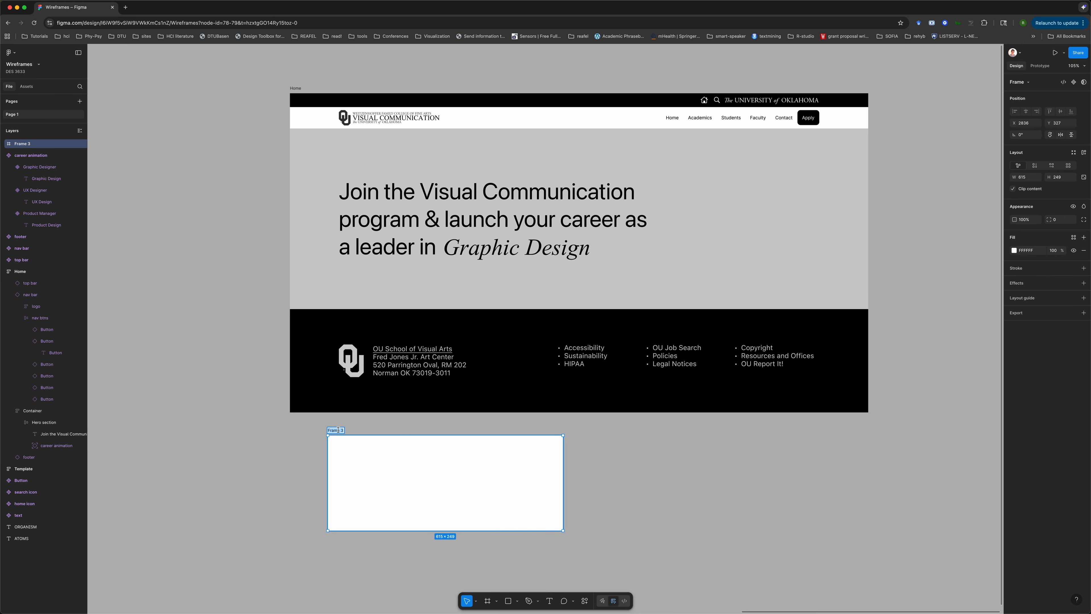
type("Academins")
key("Return")
Move the Academins frame into the Home page's Container, between the hero section and the footer
key("Delete")
left_click(440, 282)
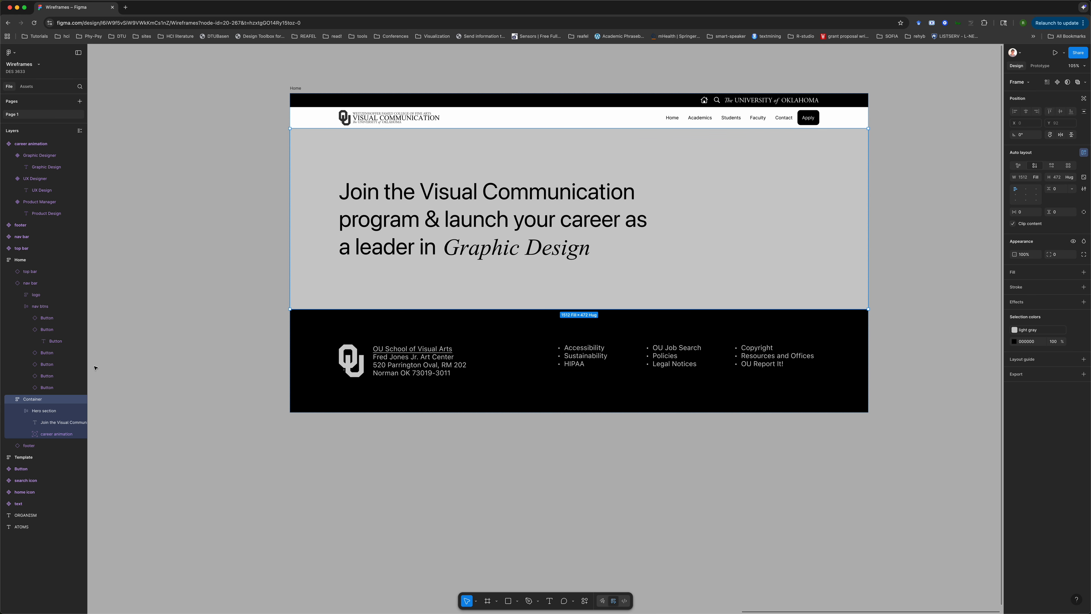
key("super+z")
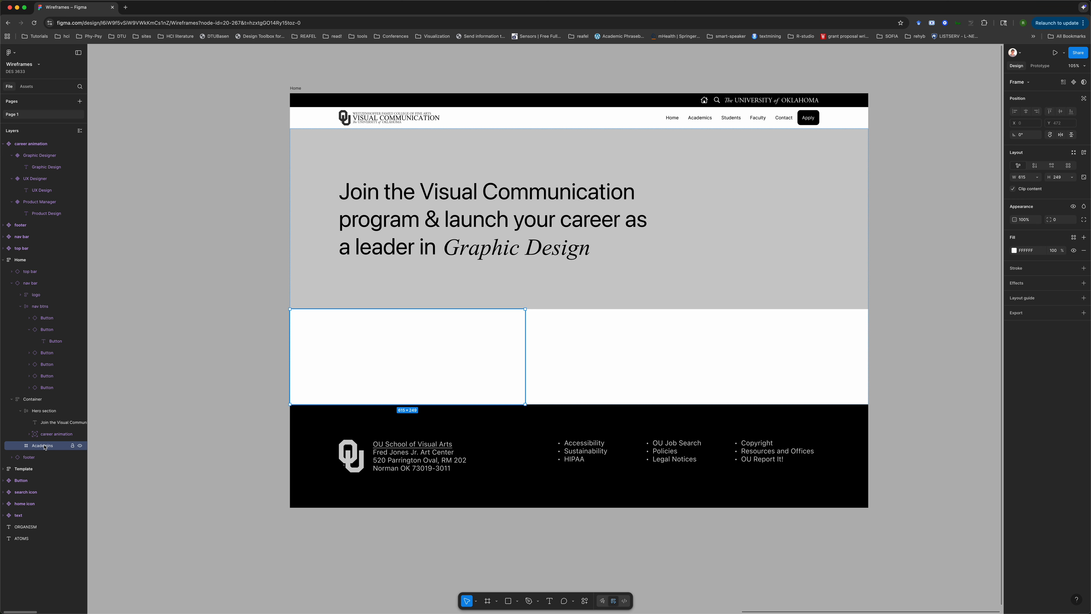
Apply auto layout to the Academins frame and set its width to Fill container
left_click(1083, 152)
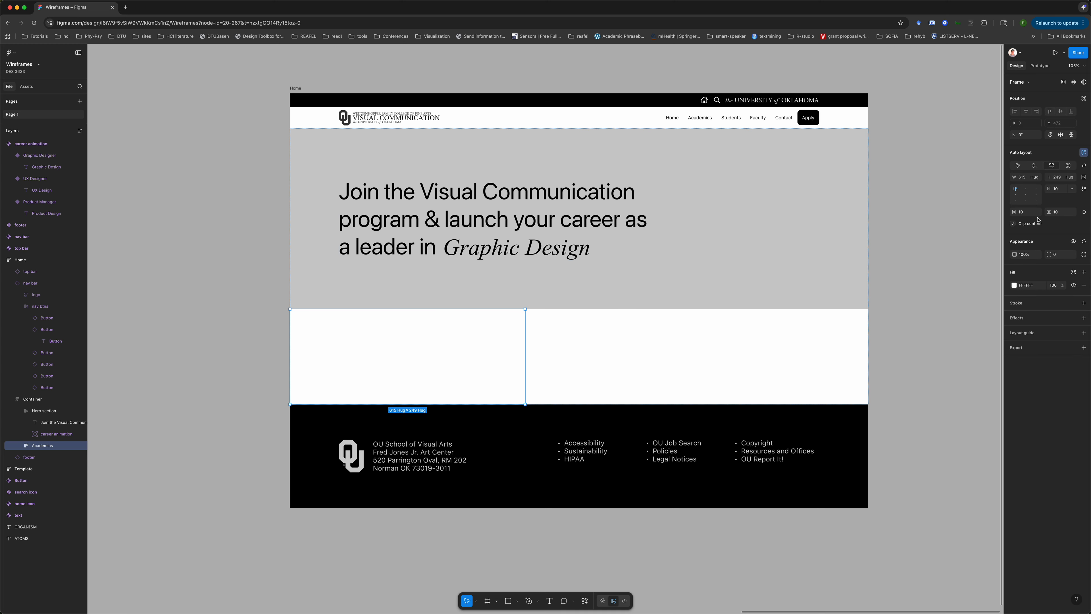
left_click(1034, 177)
left_click(1029, 185)
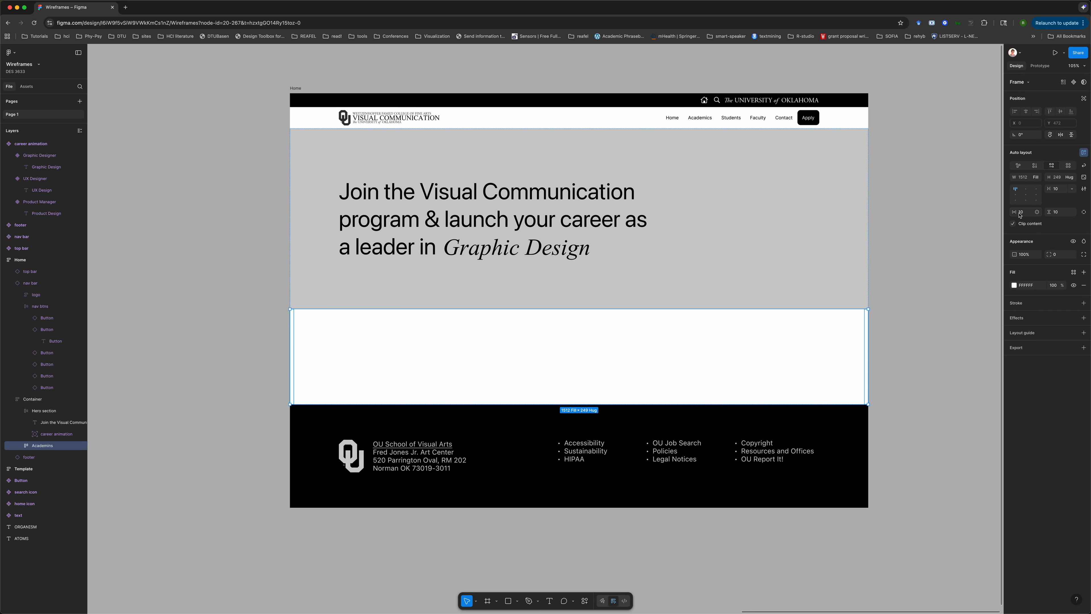
Set the Academins frame's horizontal padding to the "huge" spacing variable and collapse the Hero section's layers
left_click(1037, 212)
scroll(992, 339, "down", 3)
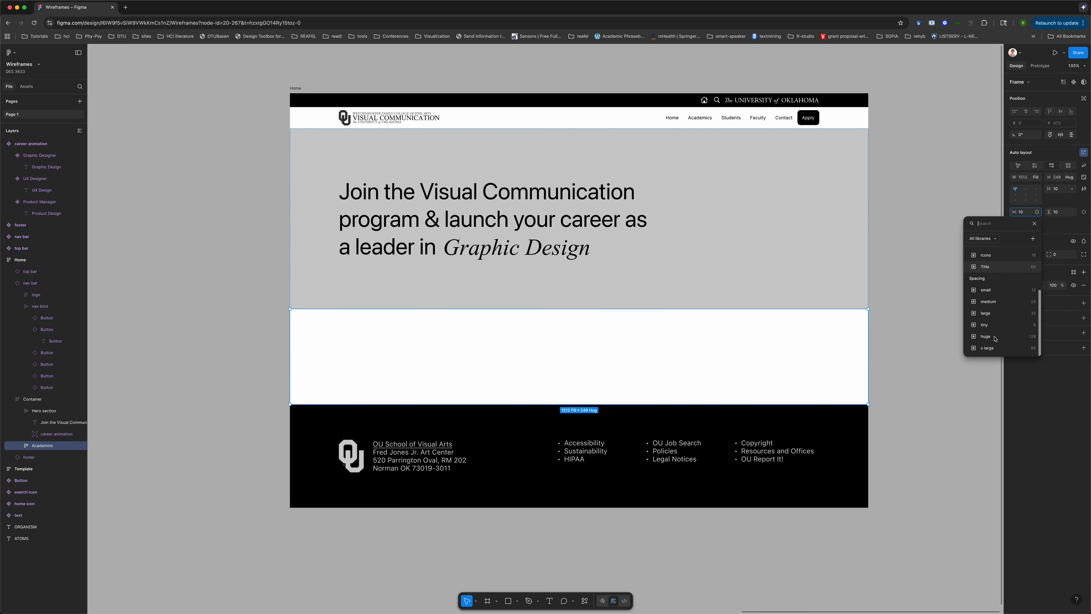
left_click(988, 336)
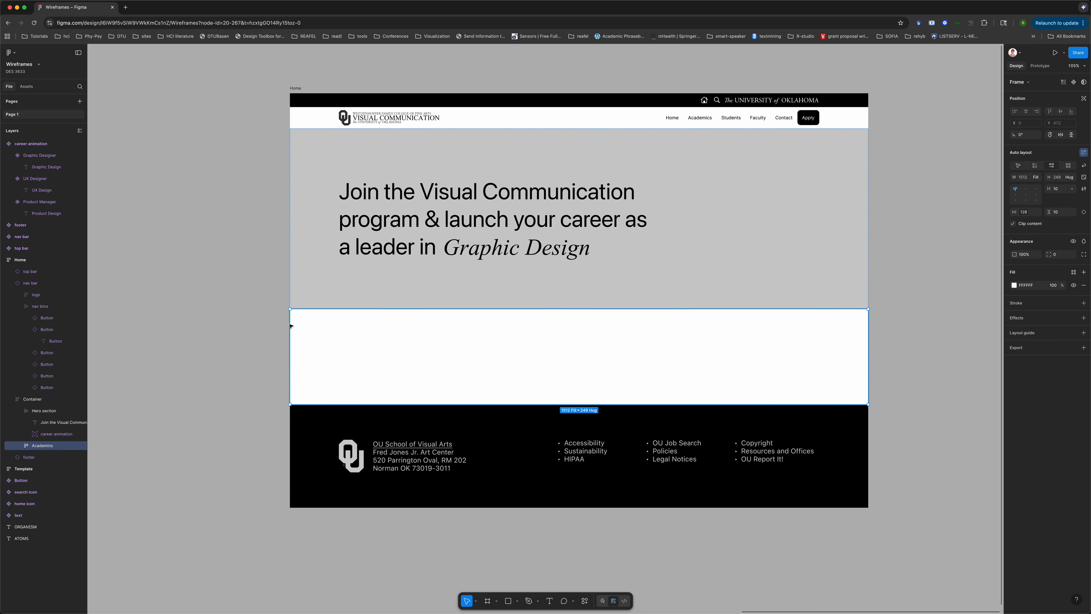
left_click(20, 410)
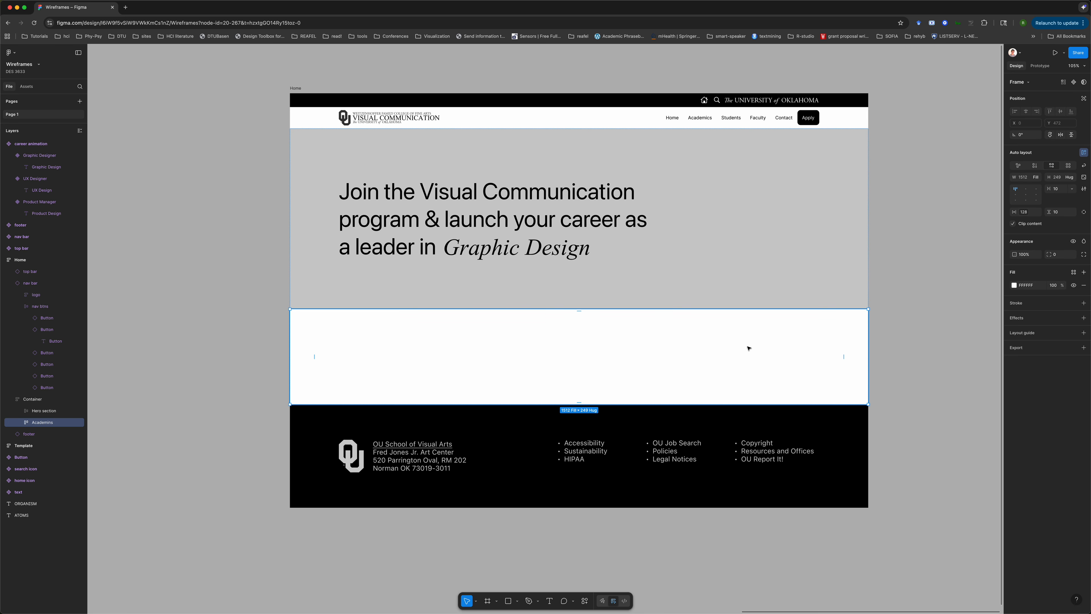
Add a text layer reading "Academincs" inside the white Academins frame and widen its box to about 472 px
left_click(224, 365)
key("shift+1")
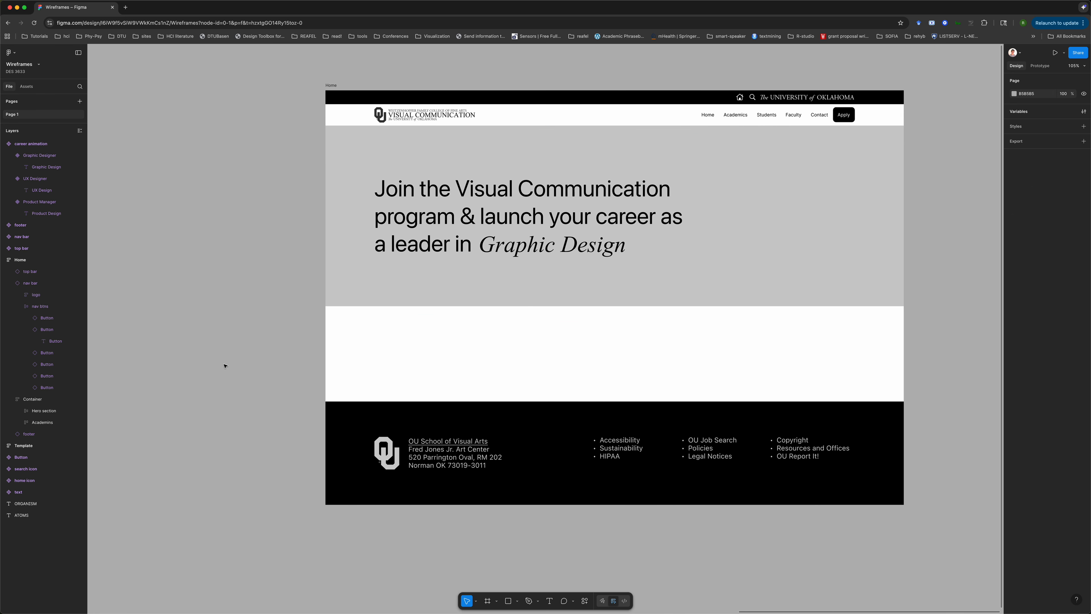
scroll(225, 366, "down", 1)
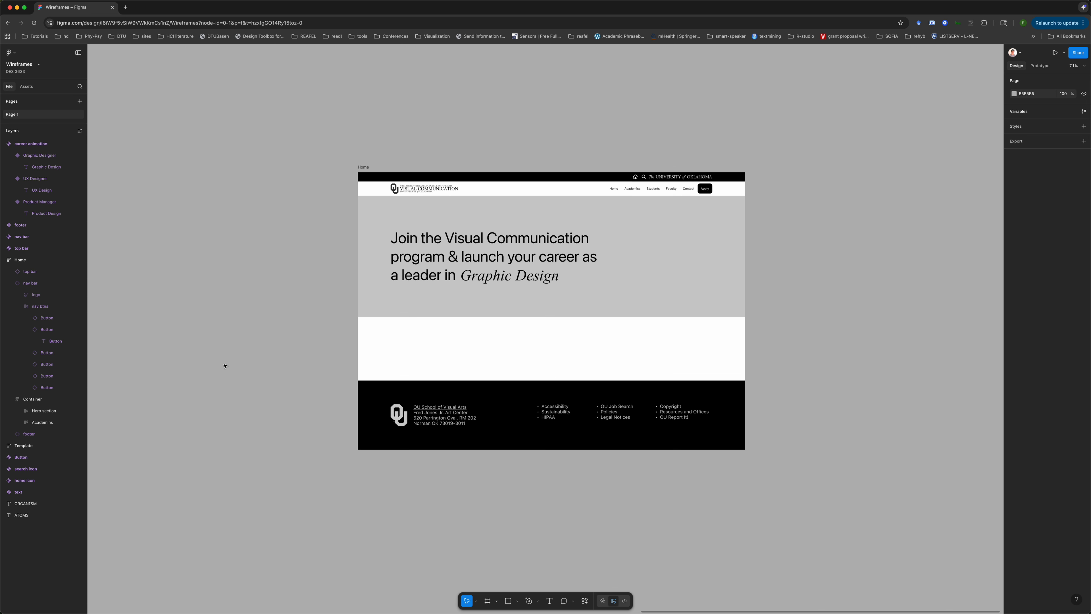
scroll(224, 366, "up", 3)
scroll(224, 366, "right", 3)
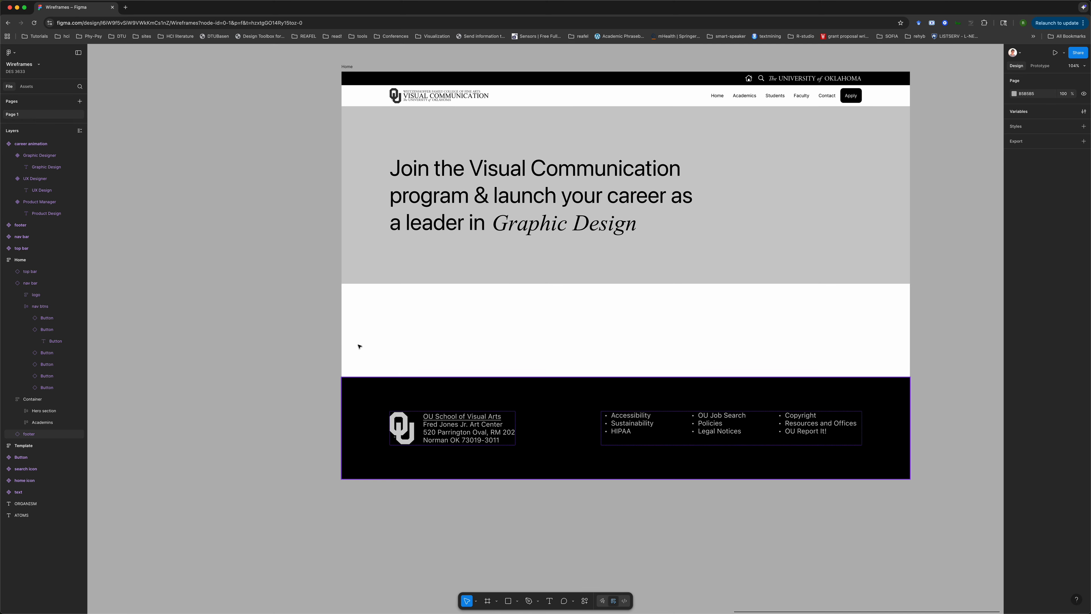
left_click(404, 307)
left_click(404, 306)
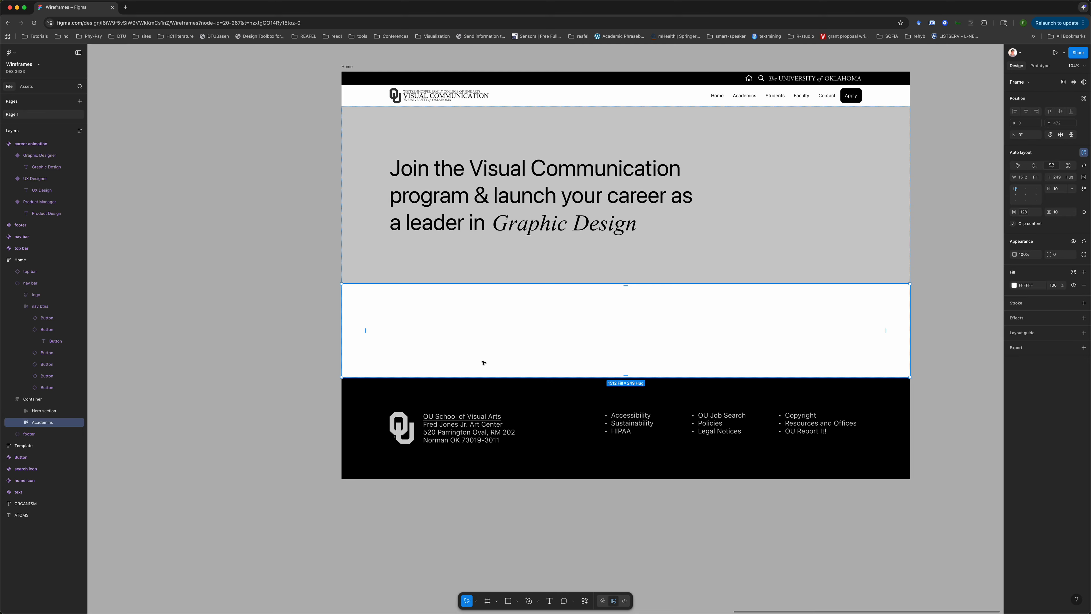
left_click(550, 601)
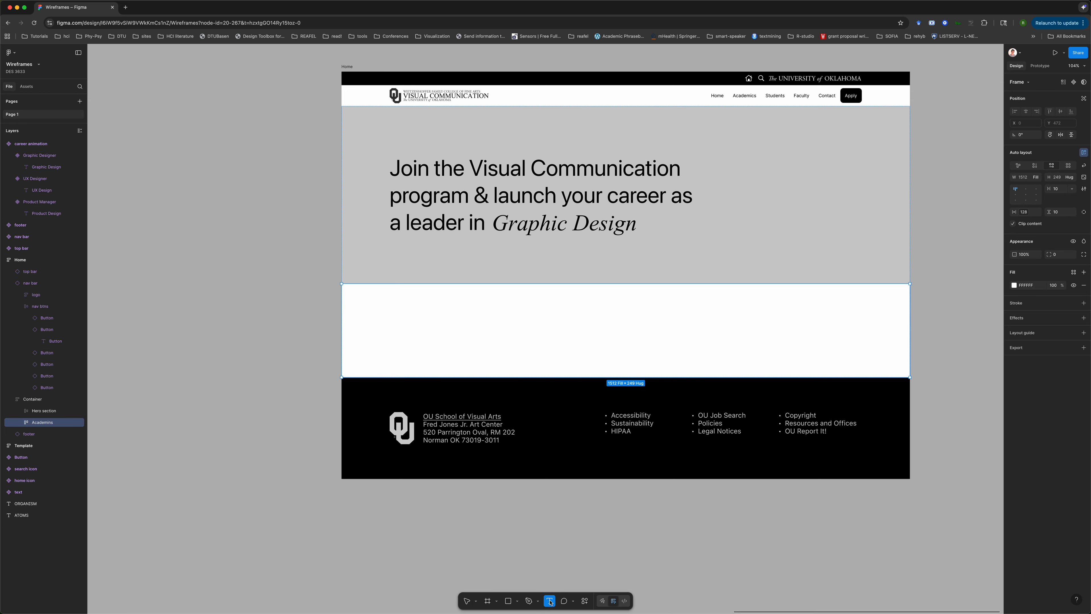
left_click(415, 308)
type("Aca")
type("cademincs")
key("BackSpace")
key("BackSpace")
key("BackSpace")
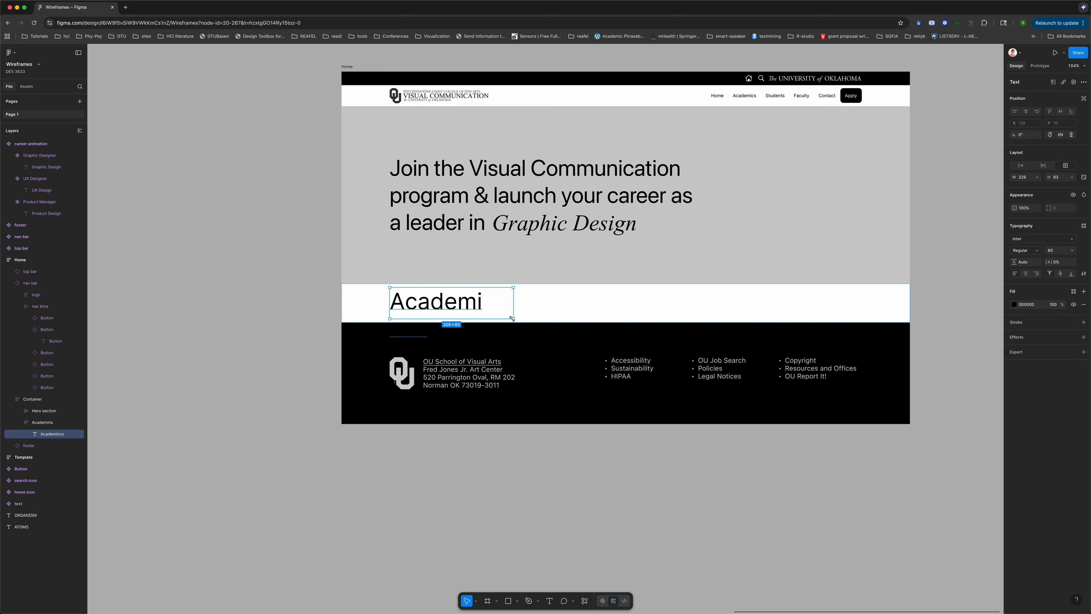
key("Escape")
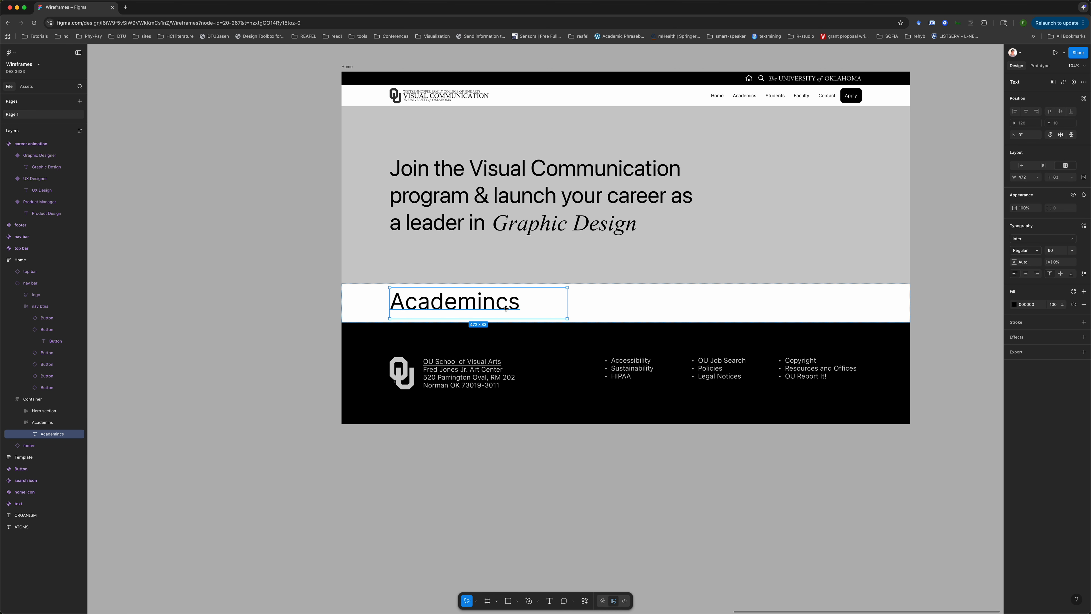
Correct the spelling of the new section heading to "Academics"
double_click(497, 307)
key("Right")
key("Left")
key("Left")
key("Left")
key("Right")
key("shift+Left")
key("BackSpace")
key("super+a")
key("Escape")
Set the Academics heading's width to Fill container and its height to Hug contents
left_click(1037, 177)
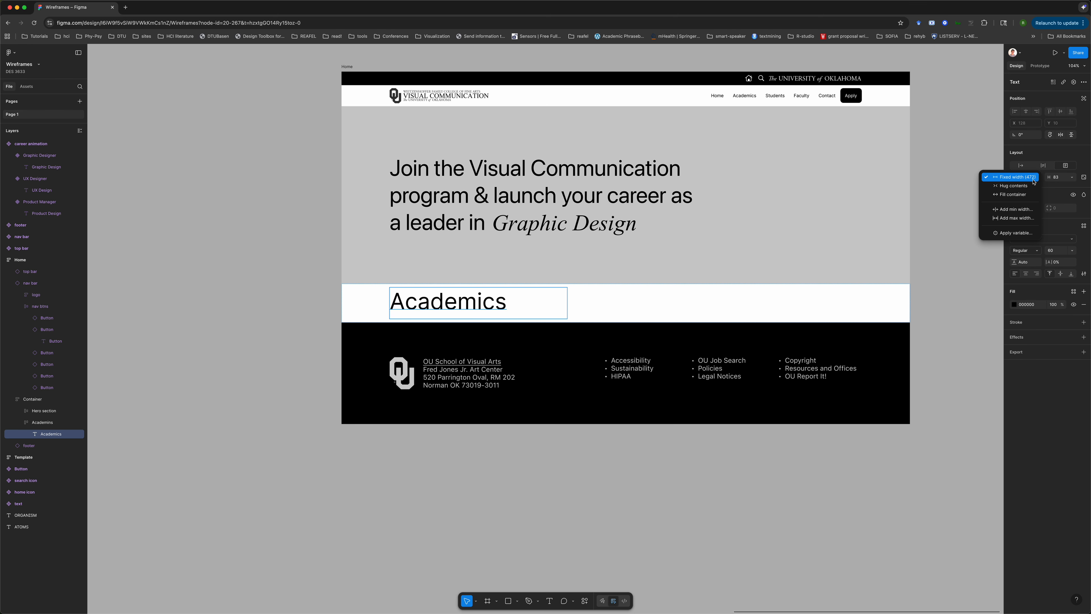
left_click(1021, 195)
left_click(1070, 177)
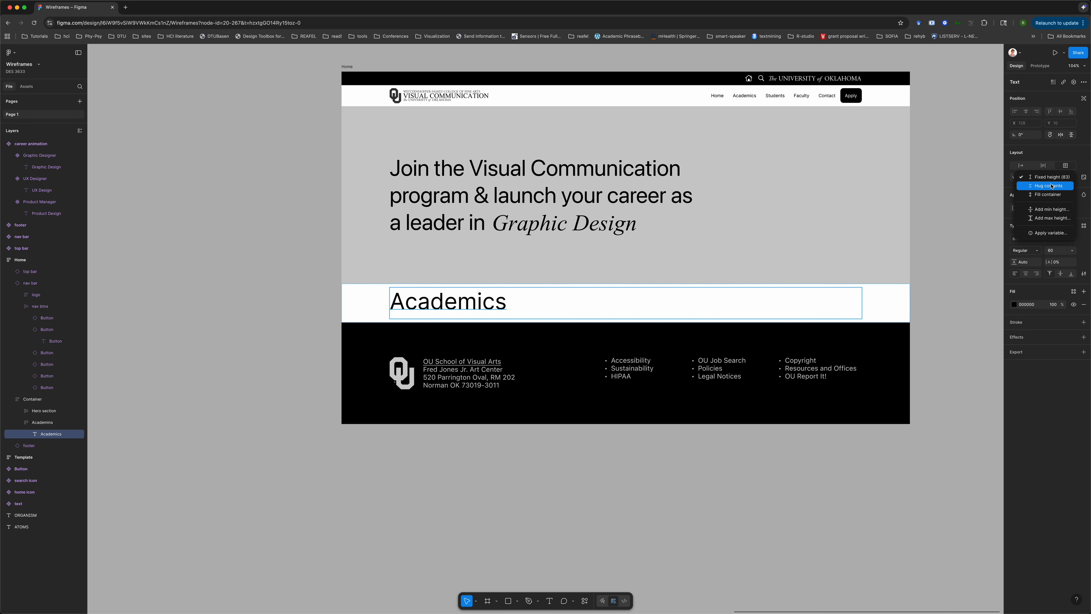
left_click(1031, 186)
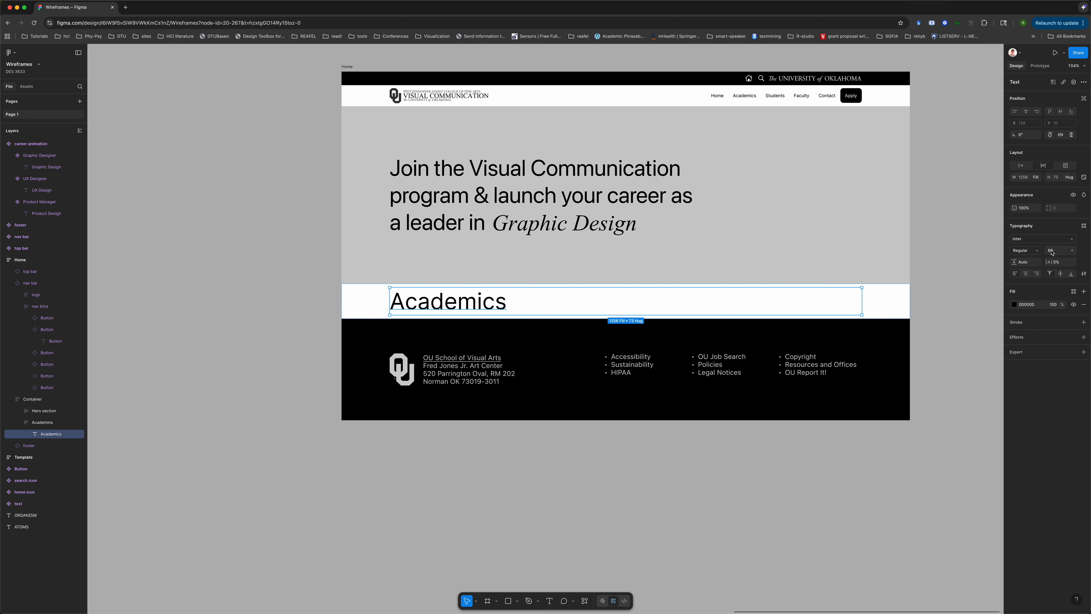
Try the H2 font-size variable on the Academics heading and replace it with H1 for a size of 36
left_click(1072, 250)
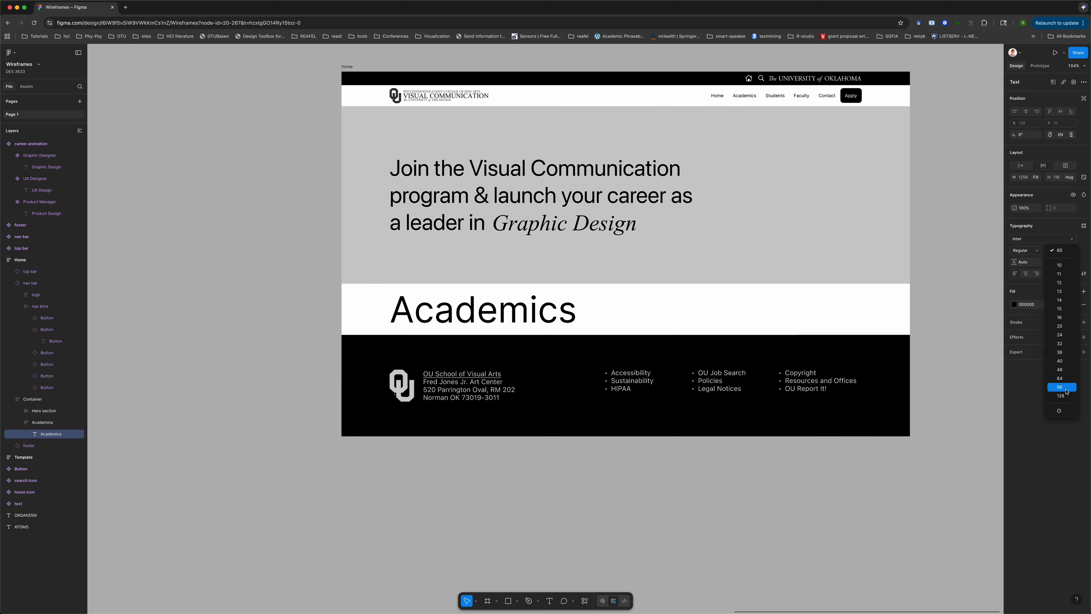
left_click(1059, 410)
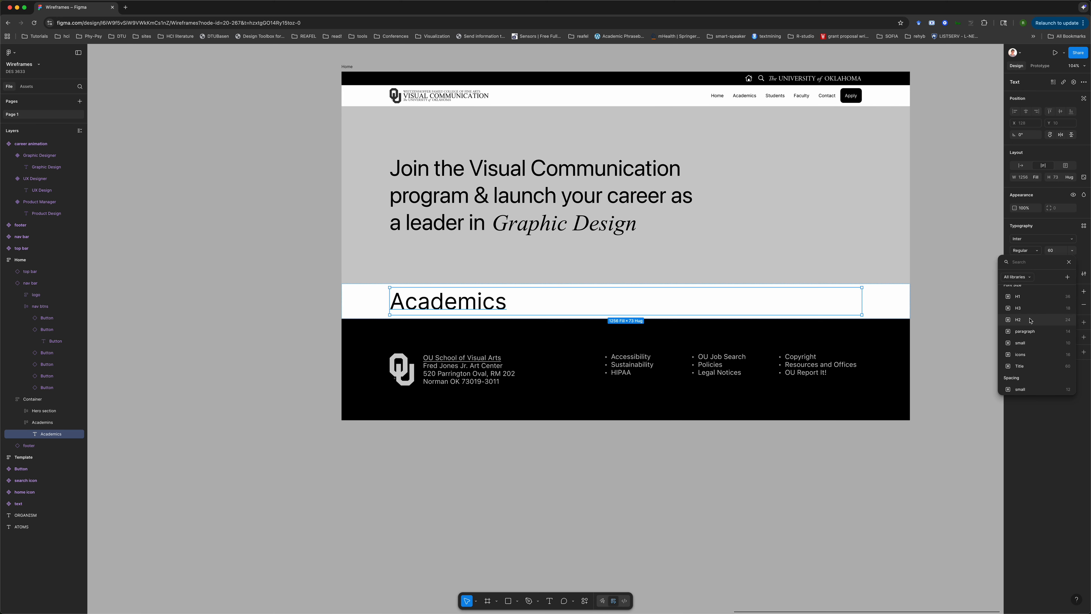
left_click(1030, 320)
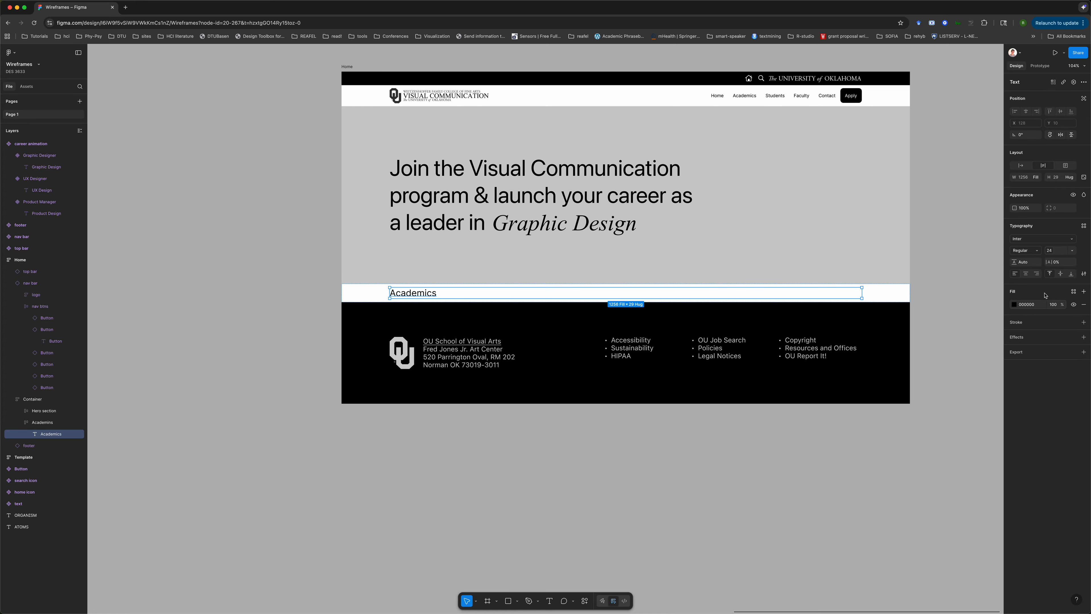
left_click(1048, 252)
left_click(1032, 305)
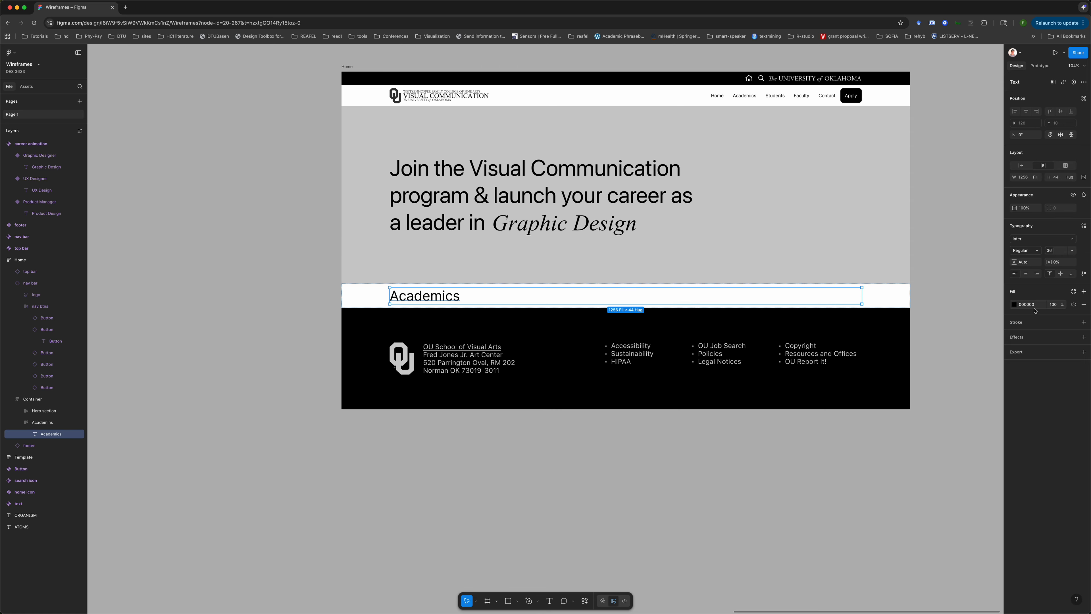
left_click(296, 348)
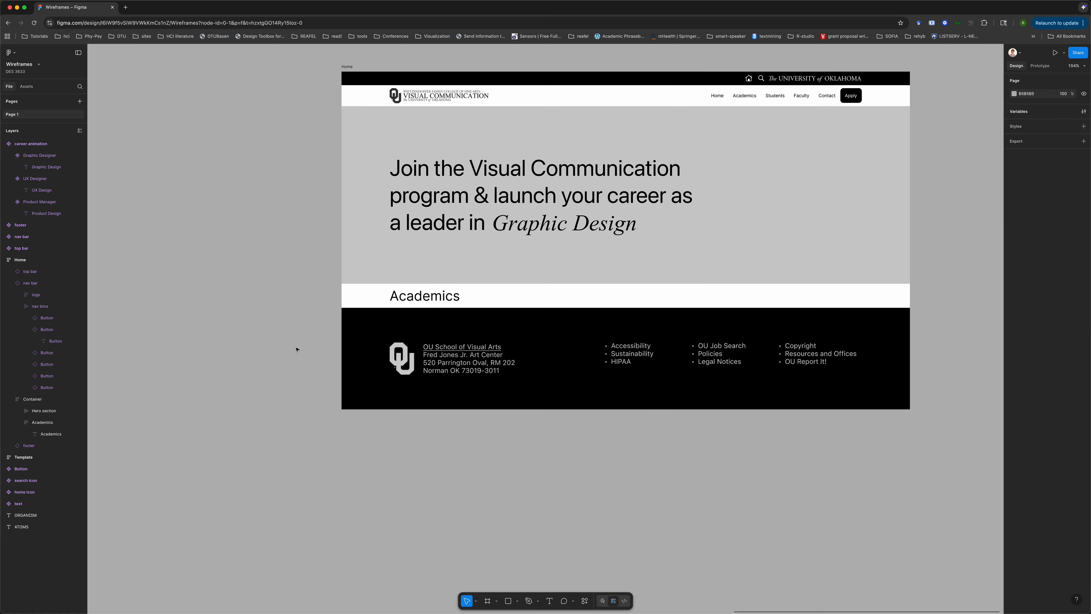
Rename the Academics heading's text layer to "section title"
double_click(442, 303)
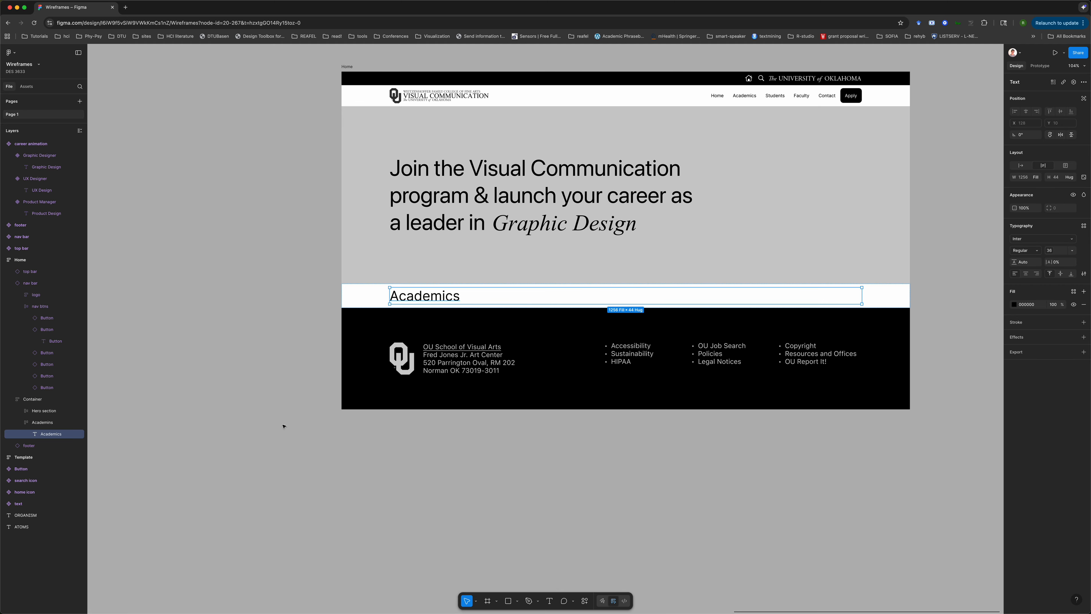
double_click(59, 435)
type("title")
key("Return")
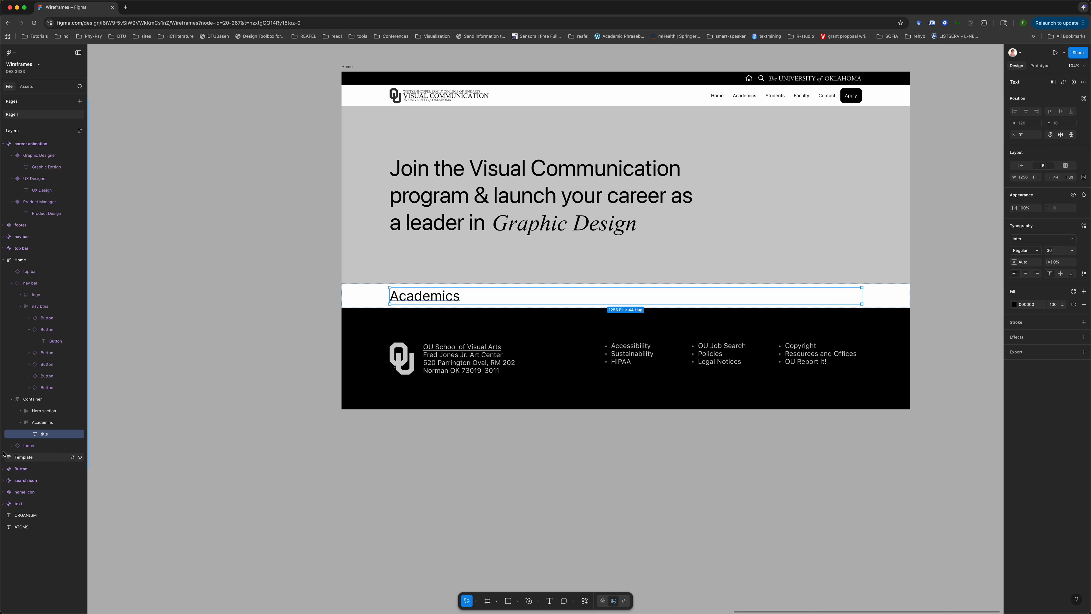
double_click(48, 437)
key("Left")
type("section")
key("Return")
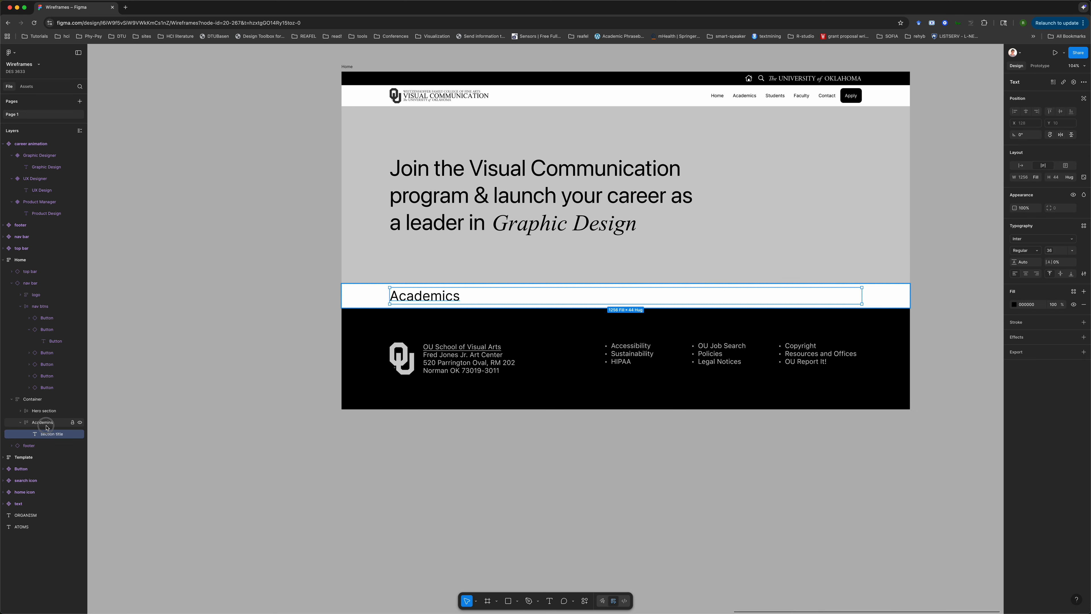
Rename the frame that holds the Academics heading to "Academics section" and clear the selection
double_click(45, 422)
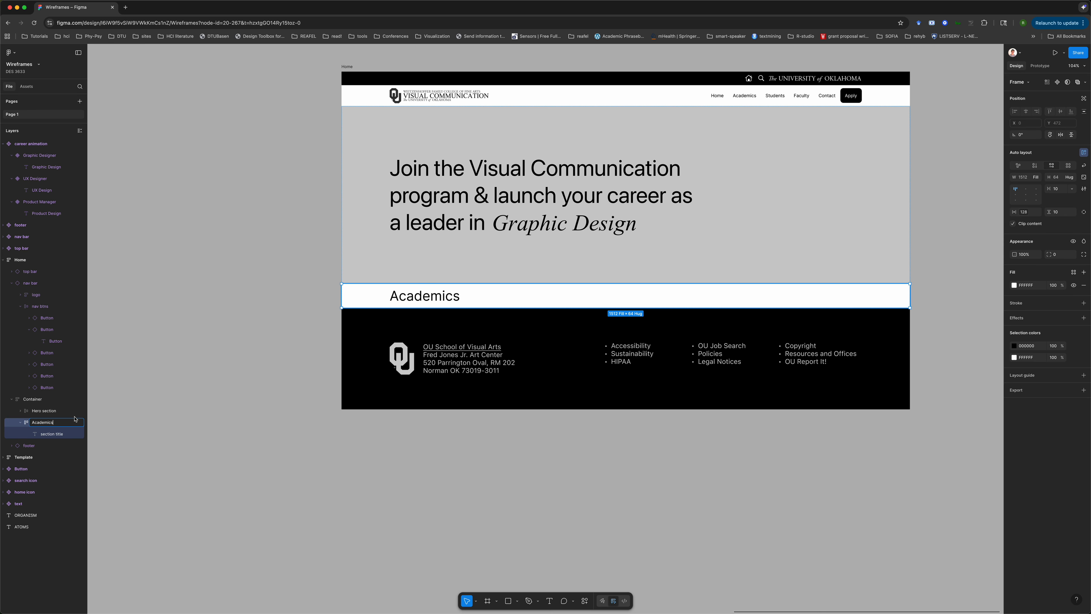
type("n")
key("Return")
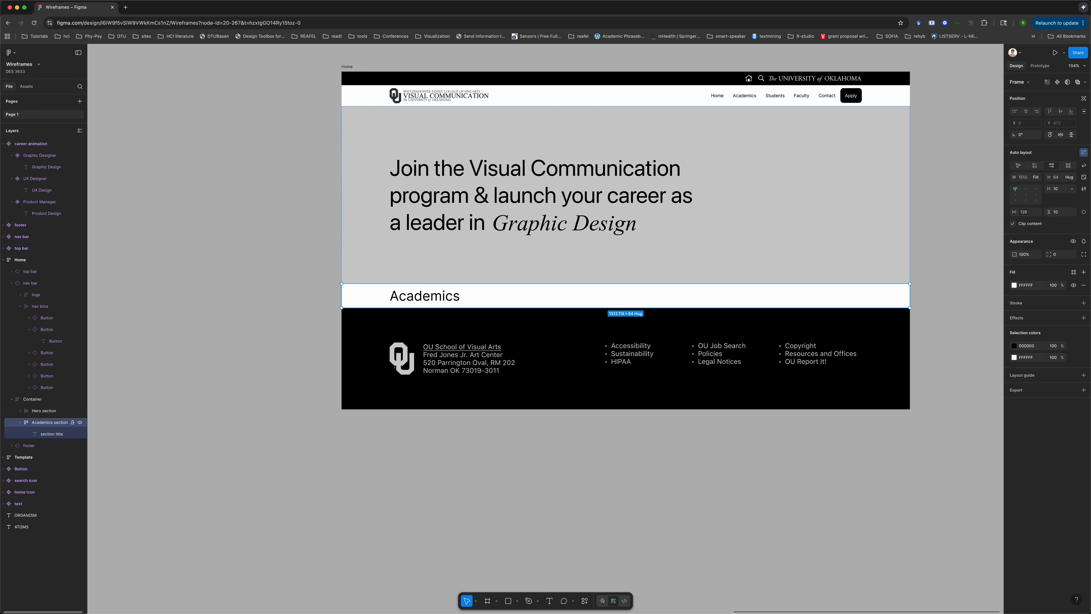
left_click(48, 435)
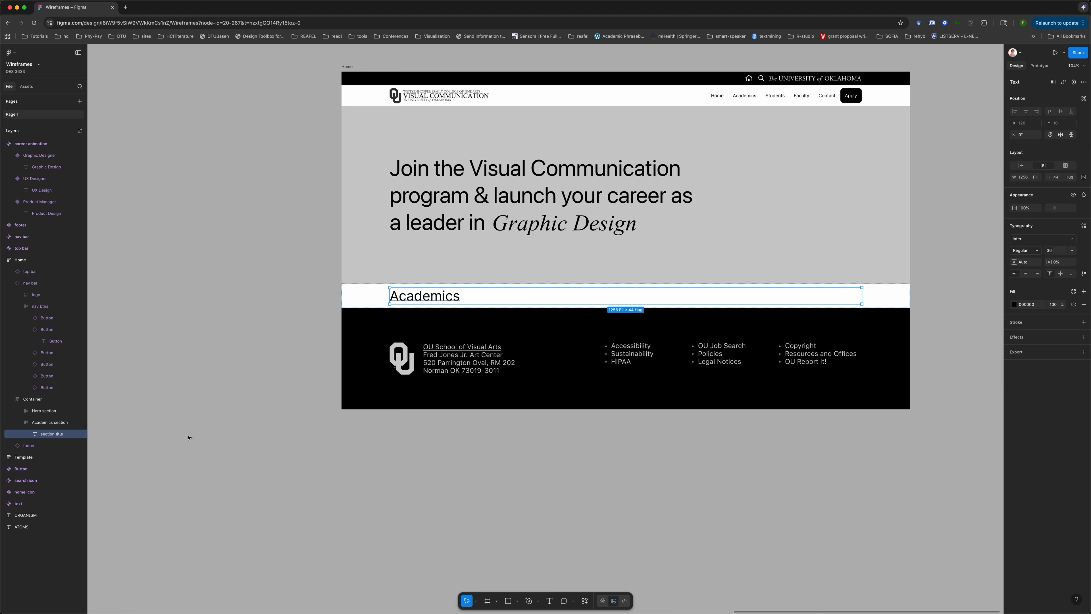
left_click(278, 429)
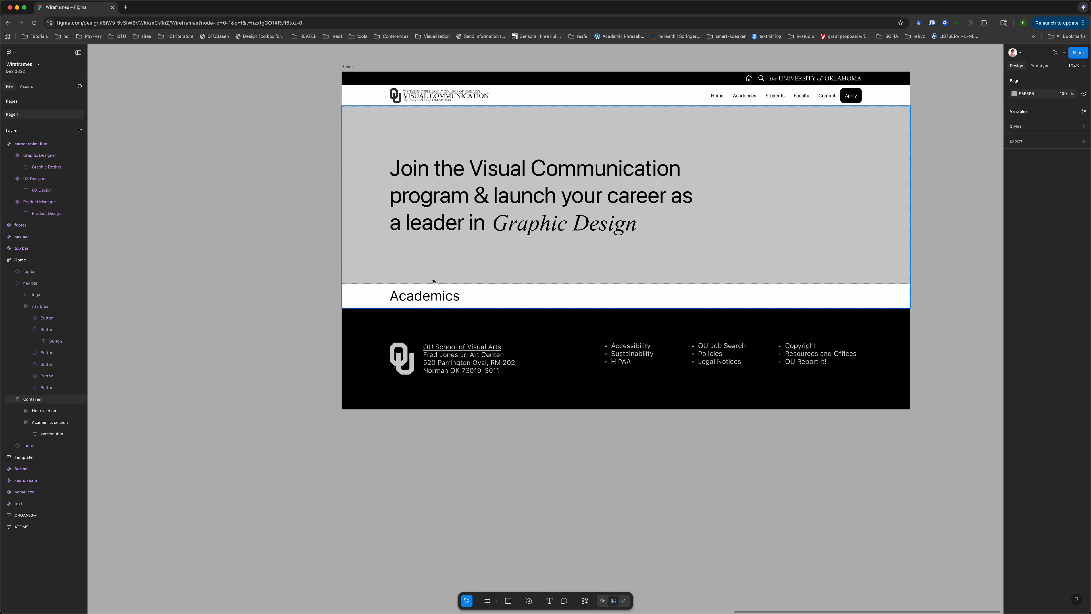
Add a text object reading "Undergraduate" on the empty canvas below the Home frame
left_click(487, 600)
left_click(549, 601)
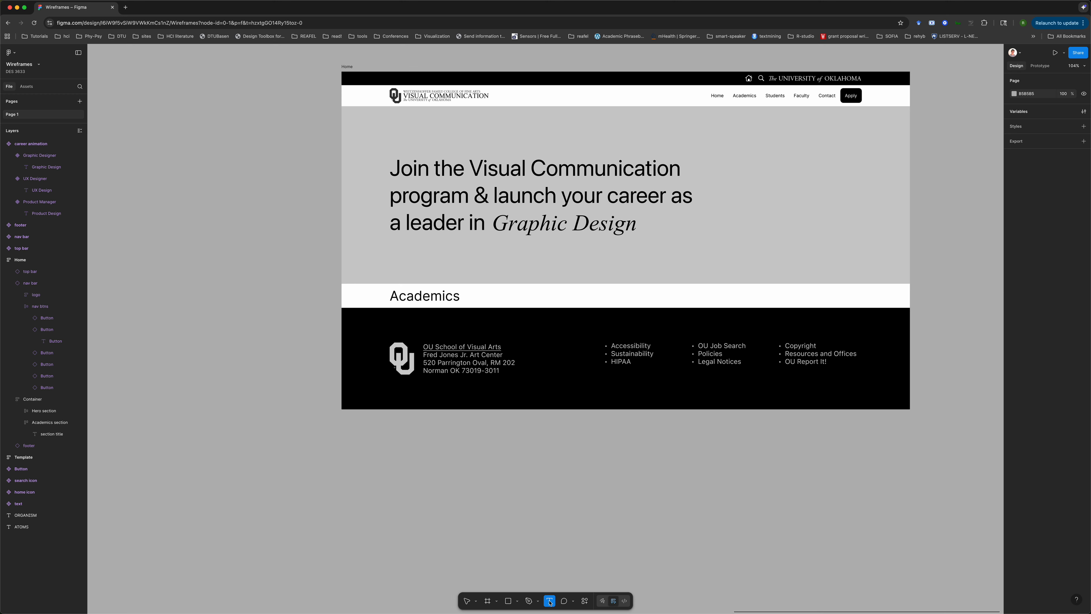
left_click(422, 468)
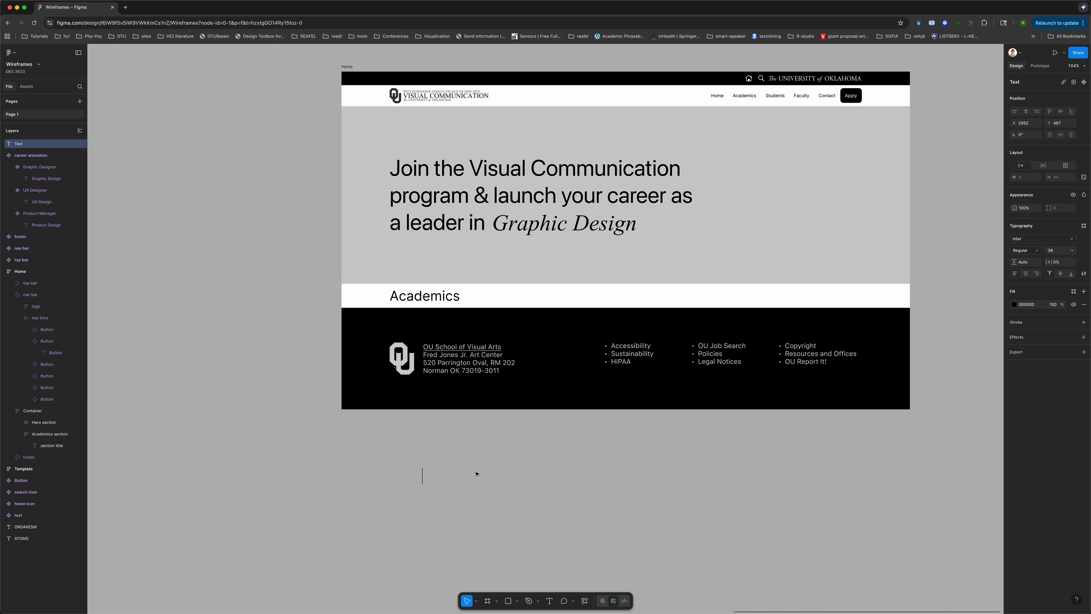
type("Bac")
key("super+a")
type("Undergraduate")
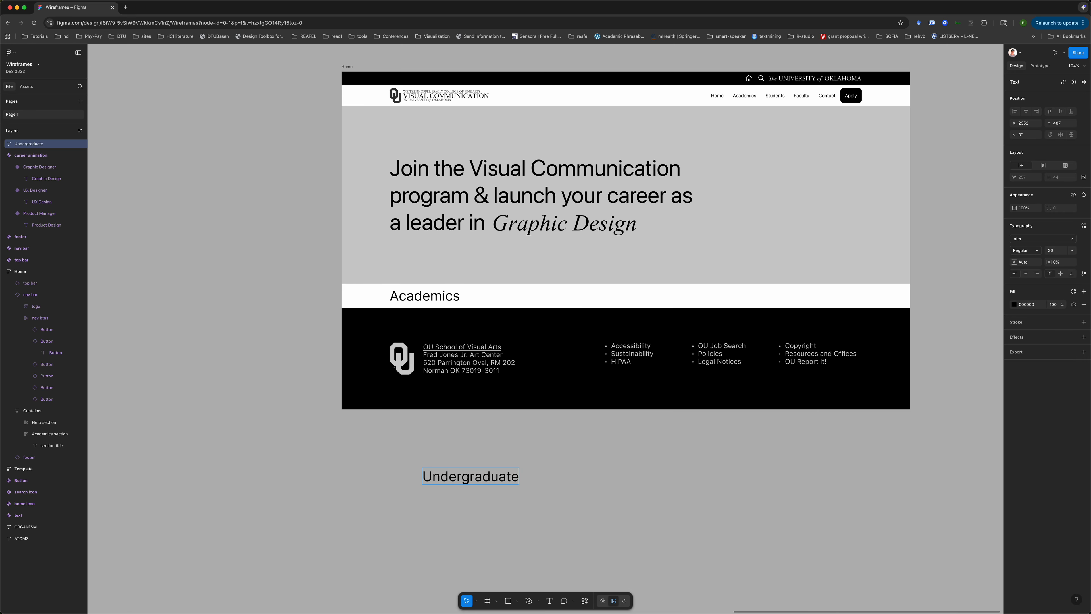
key("Escape")
Duplicate the Undergraduate text, place the copy beside the original, change it to "Graduate" and align it level with the original
key("super+d")
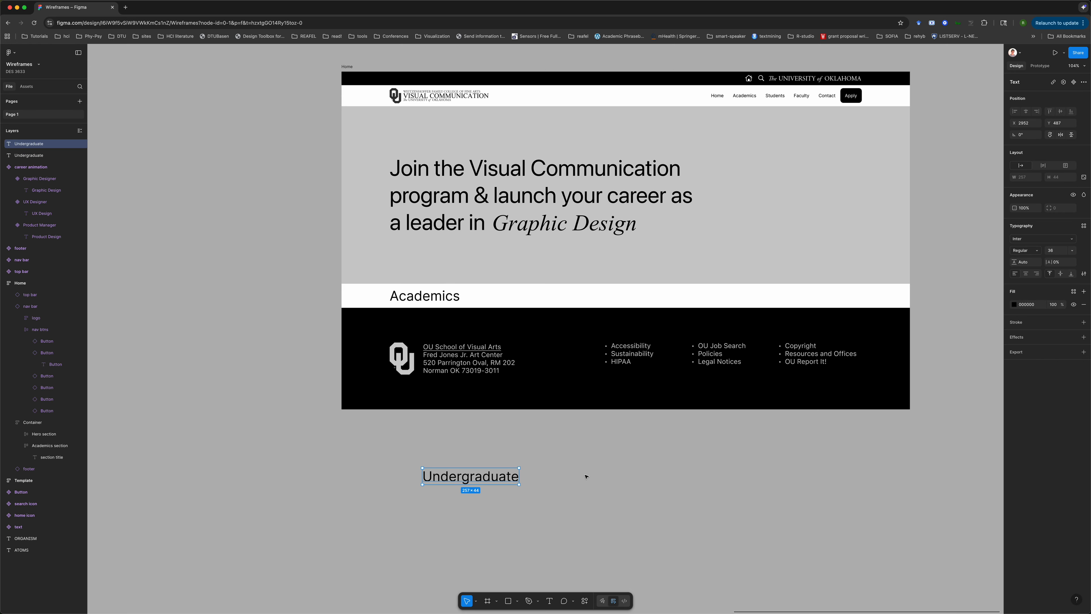
left_click_drag(506, 480, 632, 482)
double_click(634, 477)
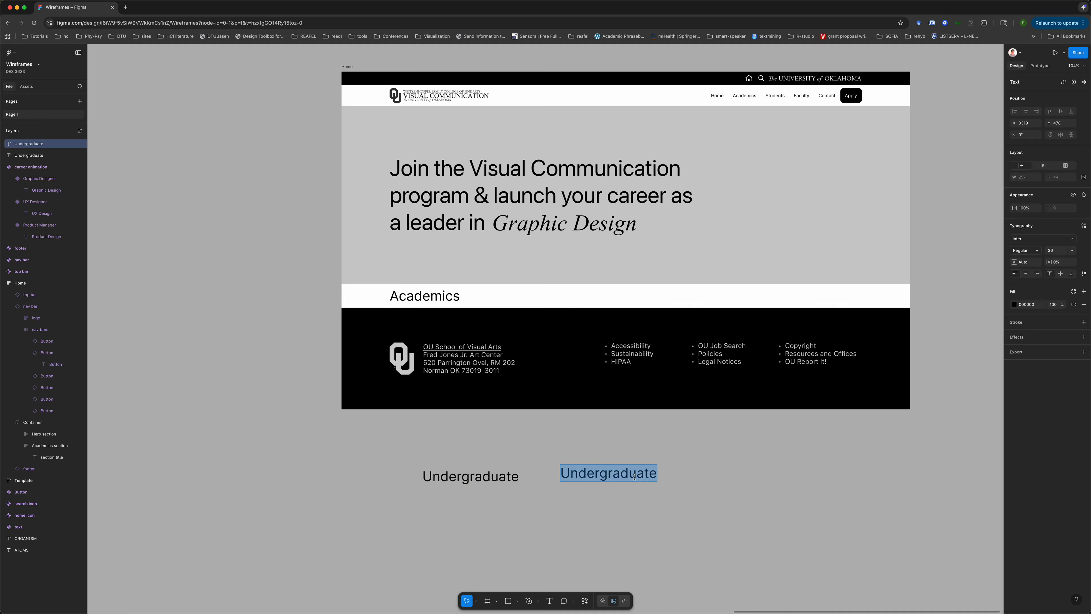
type("Graduate")
key("Escape")
left_click_drag(597, 472, 606, 477)
Move the Undergraduate and Graduate texts slightly farther apart horizontally
left_click(493, 469)
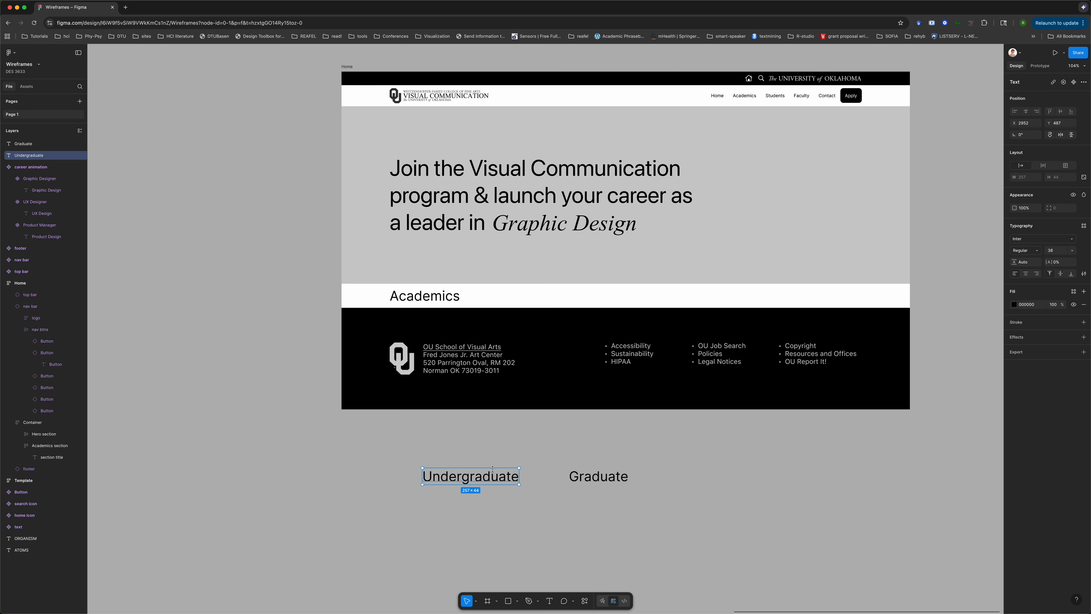
scroll(454, 515, "down", 2)
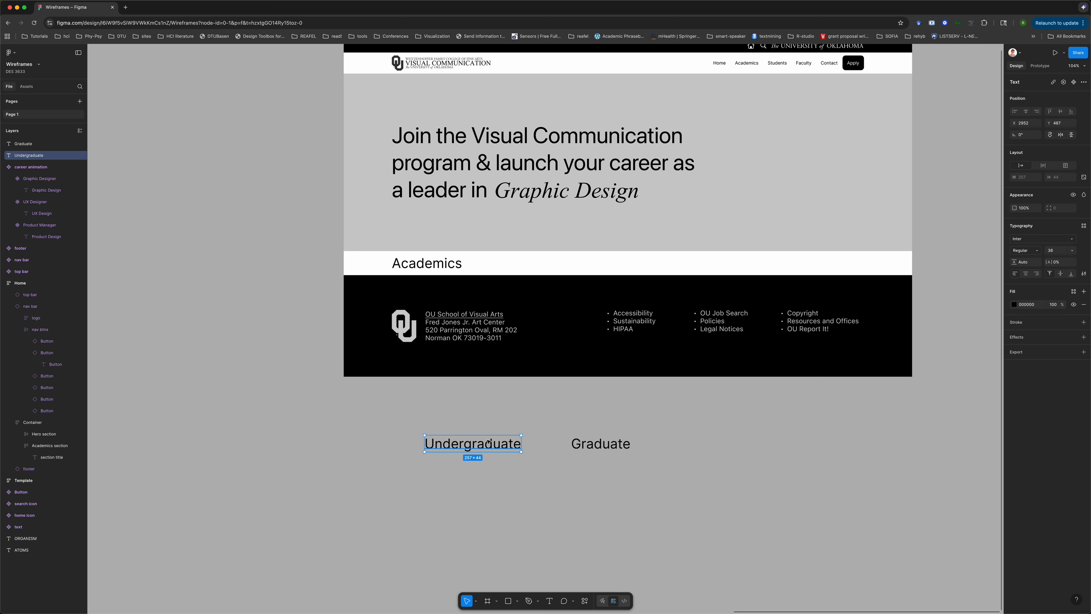
left_click_drag(487, 446, 483, 446)
left_click(598, 444)
left_click_drag(600, 444, 608, 443)
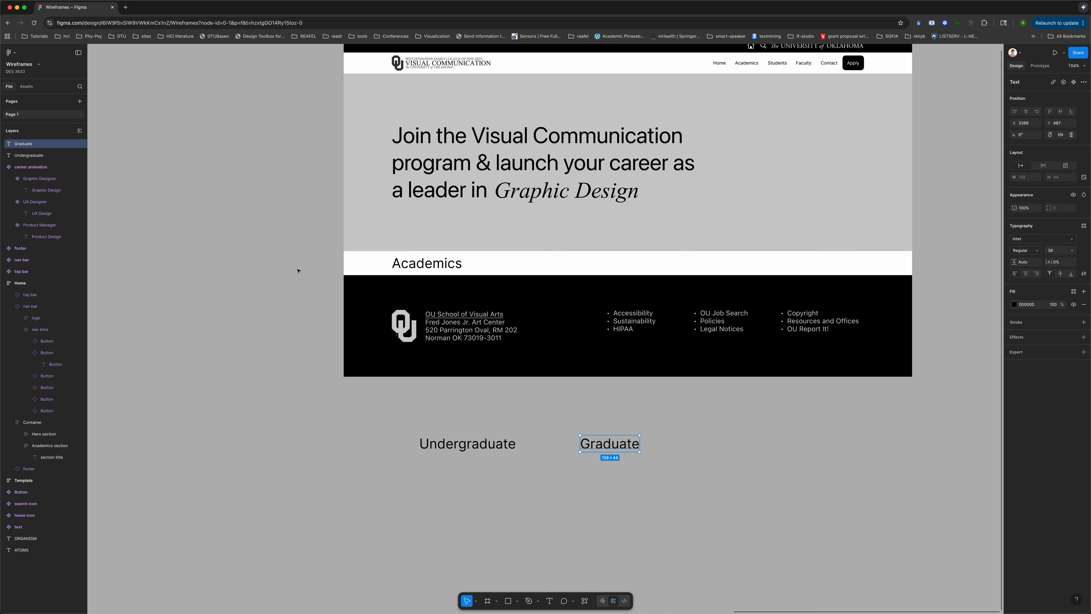
Open the DES-3633-001 Fall 2025 course from canvas.ou.edu in a new browser tab and clear the selection in Figma
left_click(126, 7)
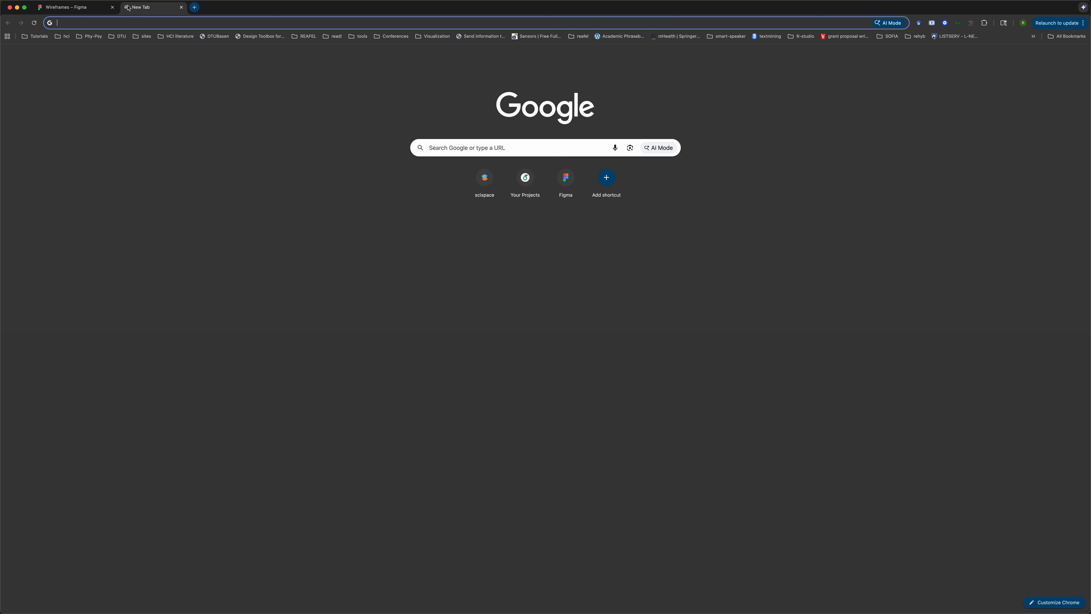
type("canva")
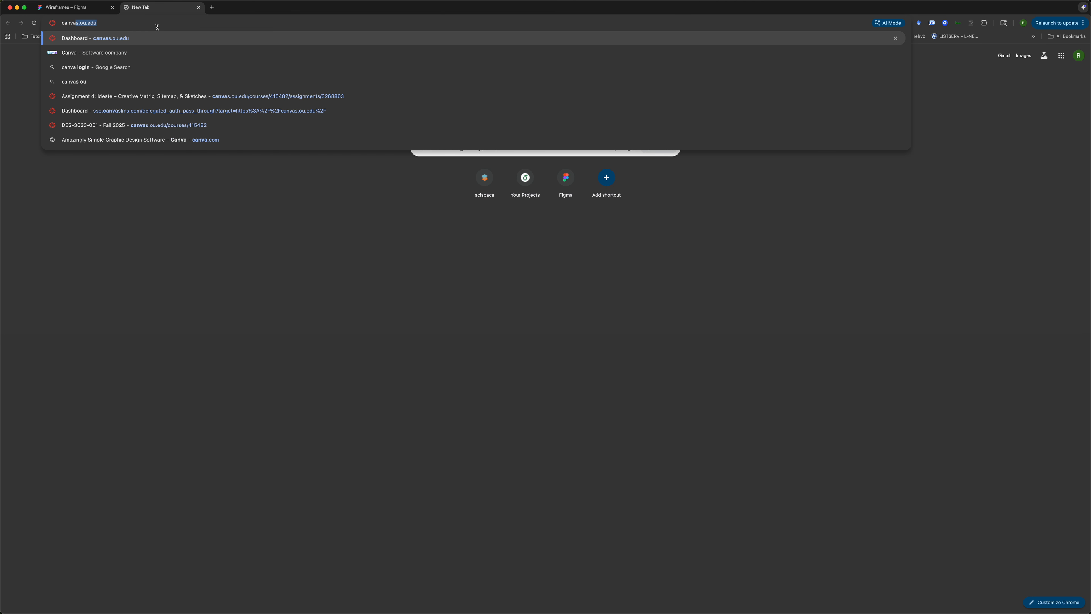
key("Return")
left_click(544, 368)
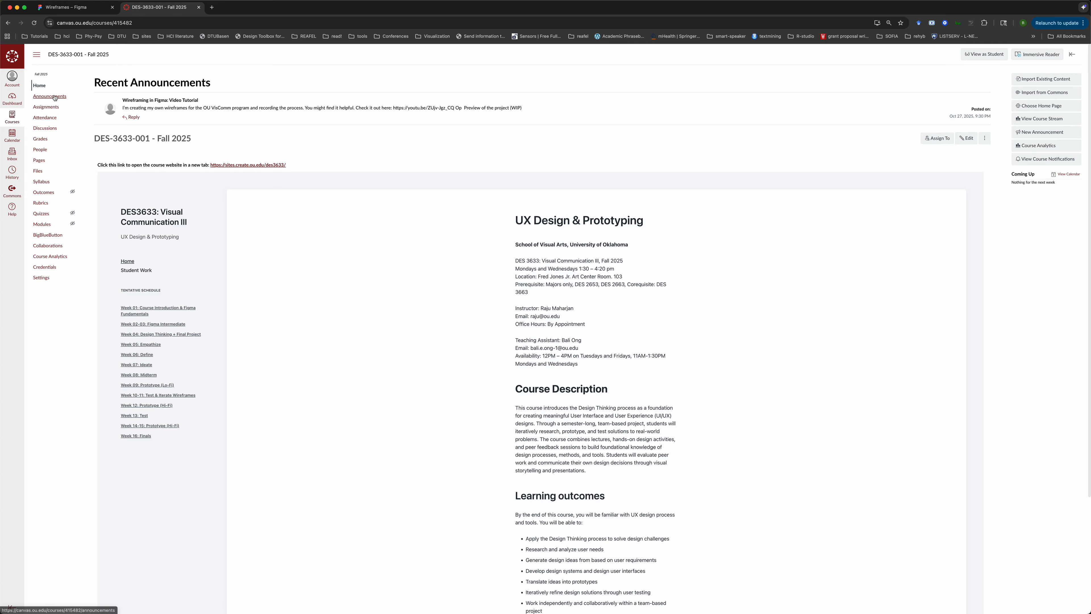
left_click(68, 7)
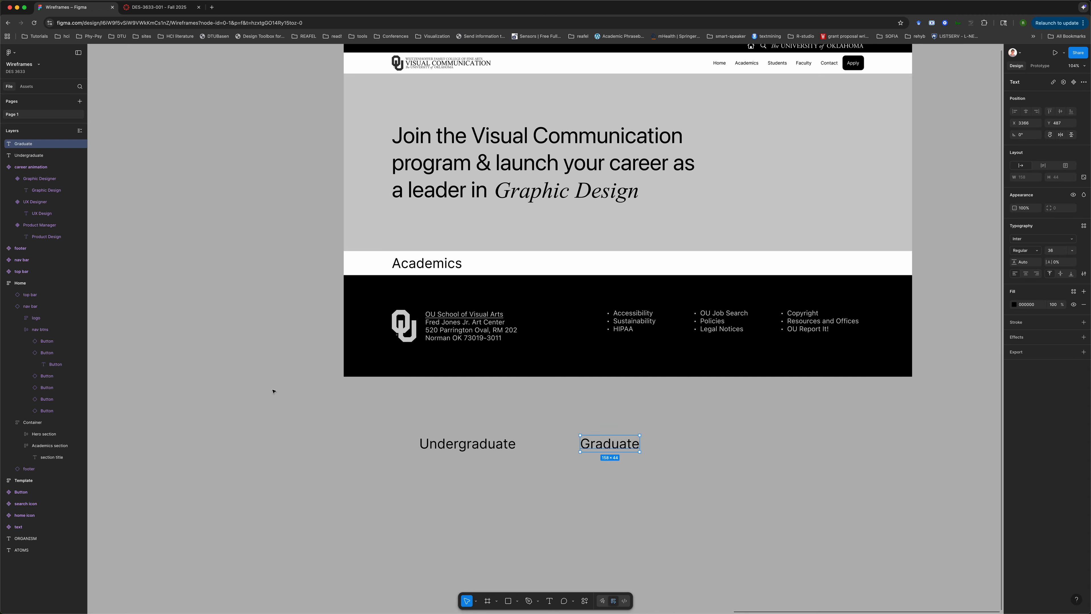
left_click(185, 241)
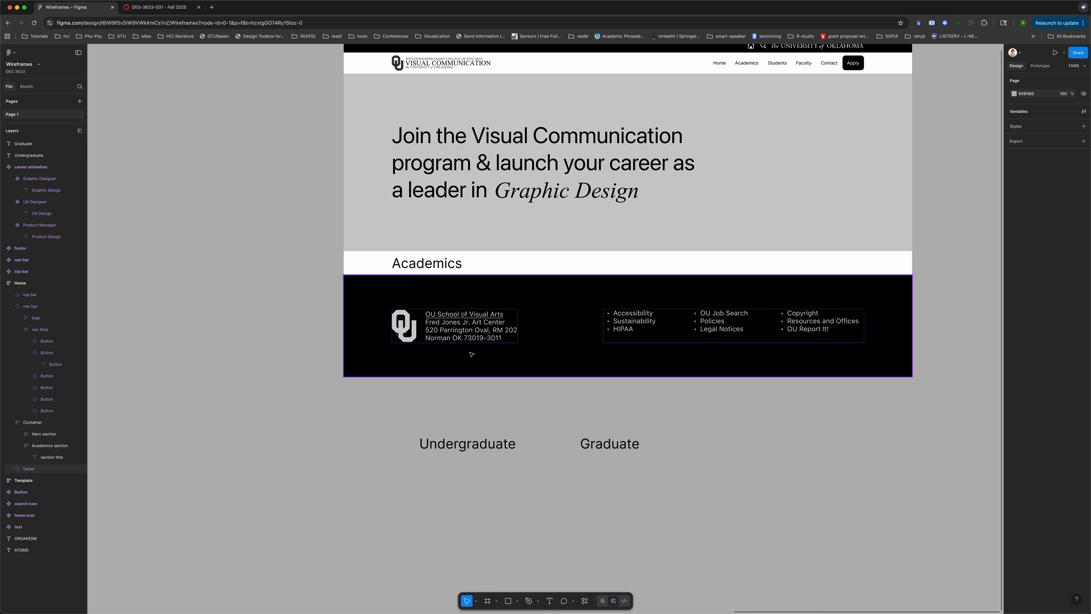
Switch to the Canvas course and open the "VisComm Web Design Inspirations" announcement
left_click(162, 8)
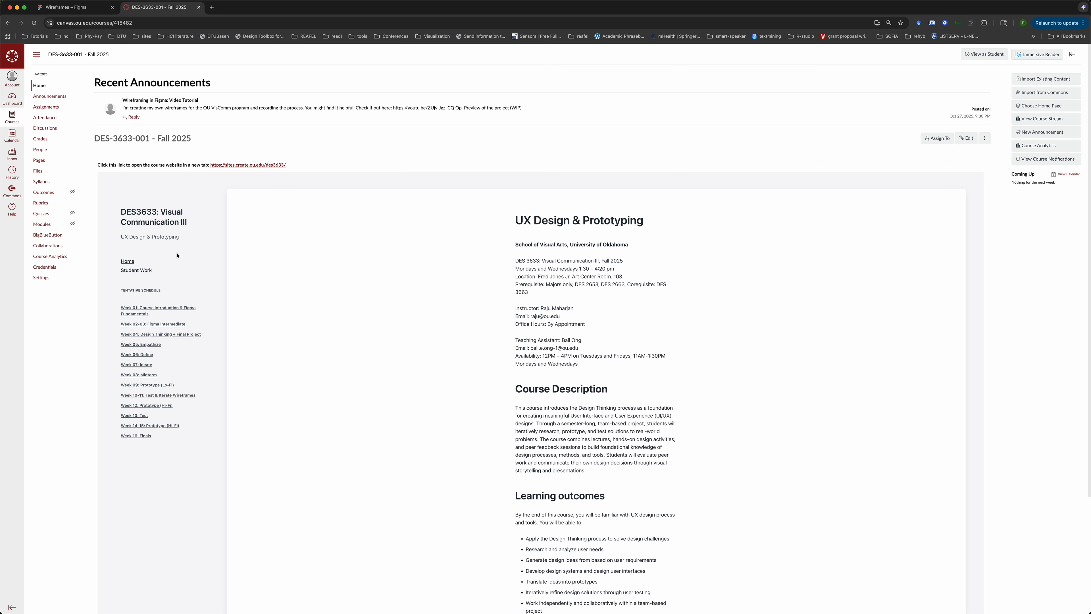
left_click(47, 118)
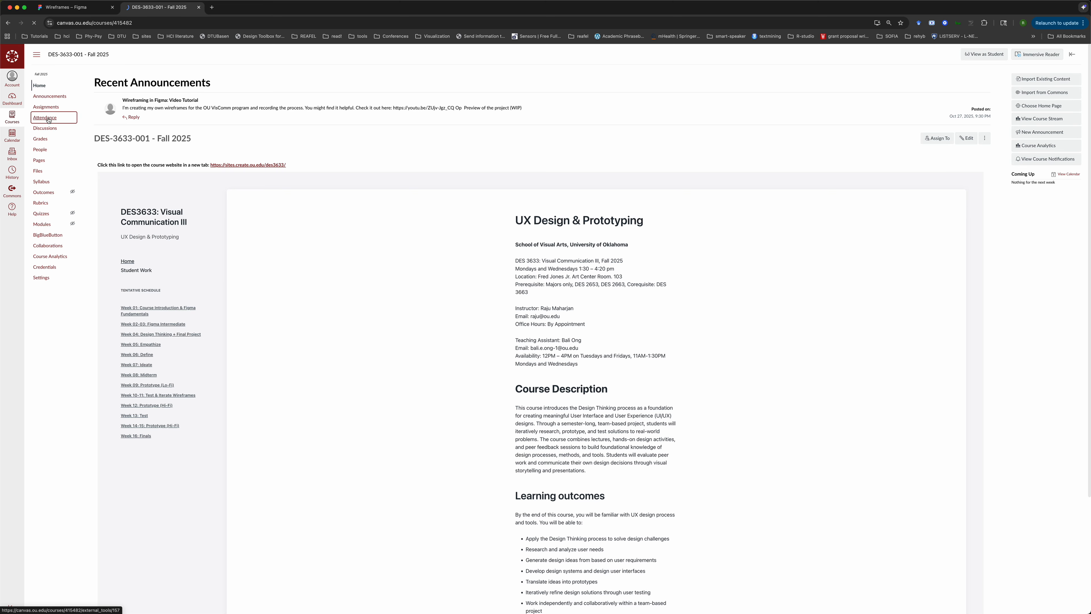
left_click(51, 97)
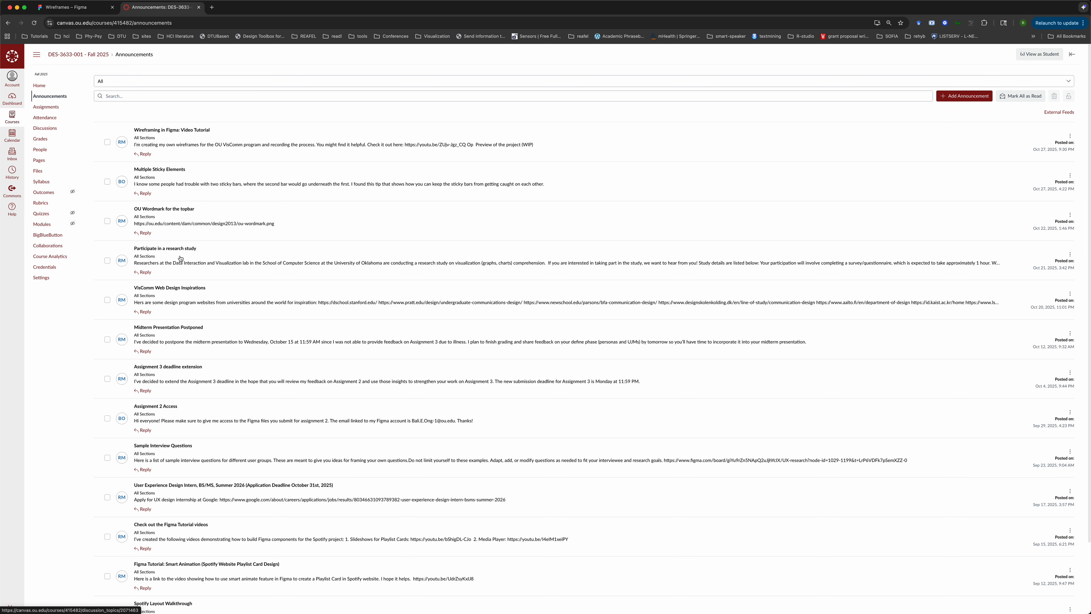
left_click(182, 290)
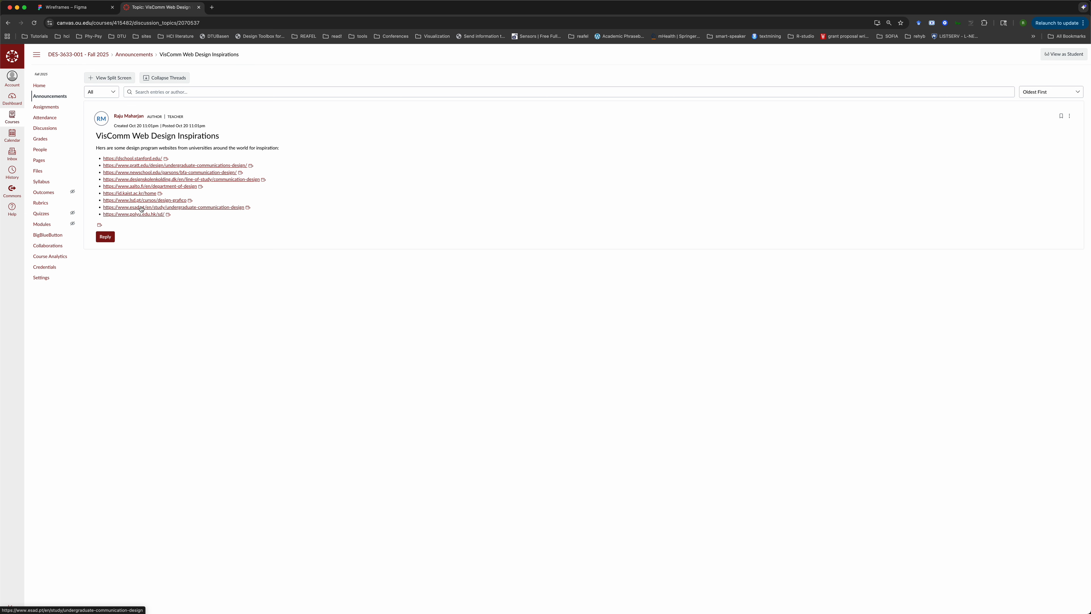
Open the pratt.edu and newschool.edu links from the announcement in new tabs and switch to the Pratt page
left_click(140, 165, "super")
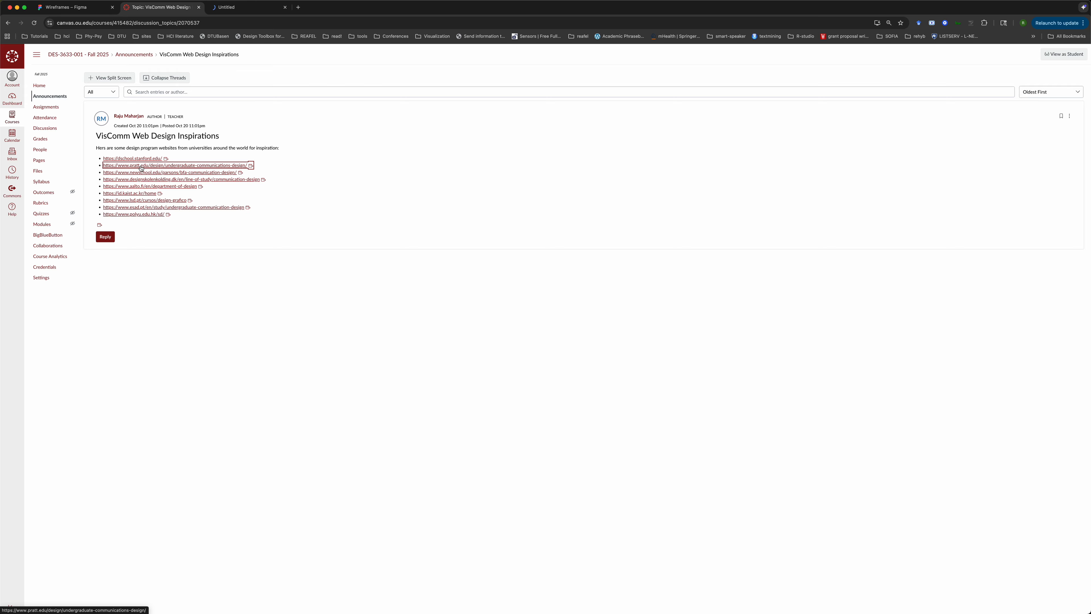
left_click(147, 172, "super")
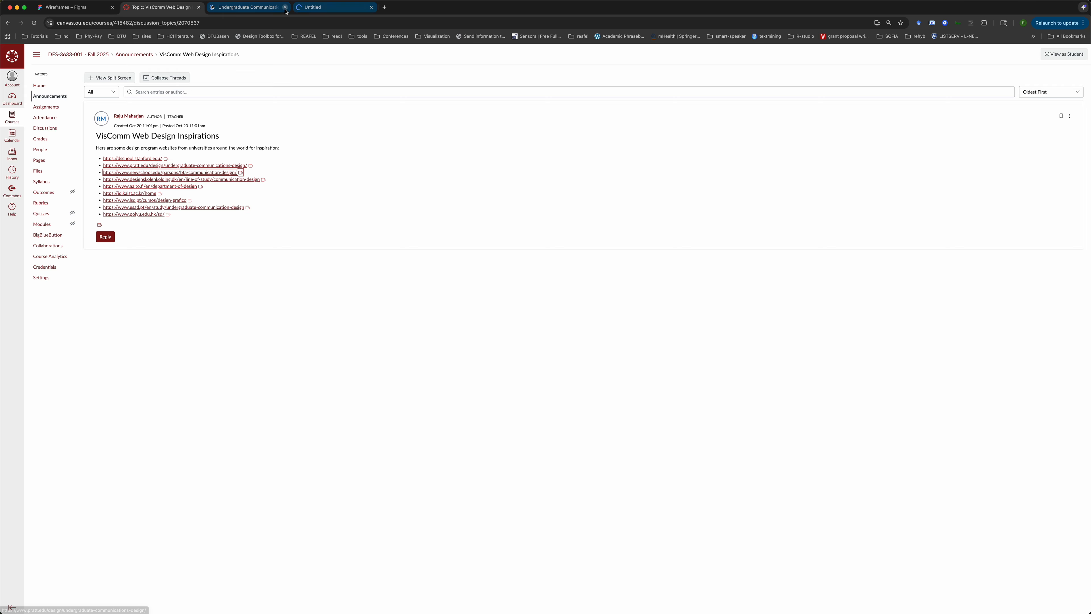
left_click(265, 9)
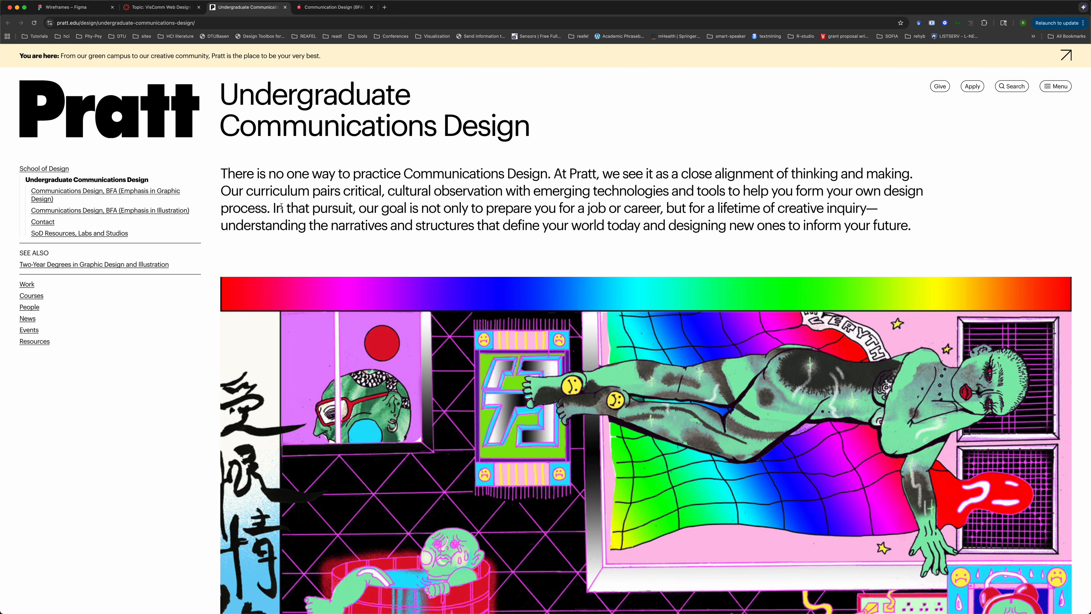
Go to Pratt's School of Design page and look over its opening section
left_click(44, 170)
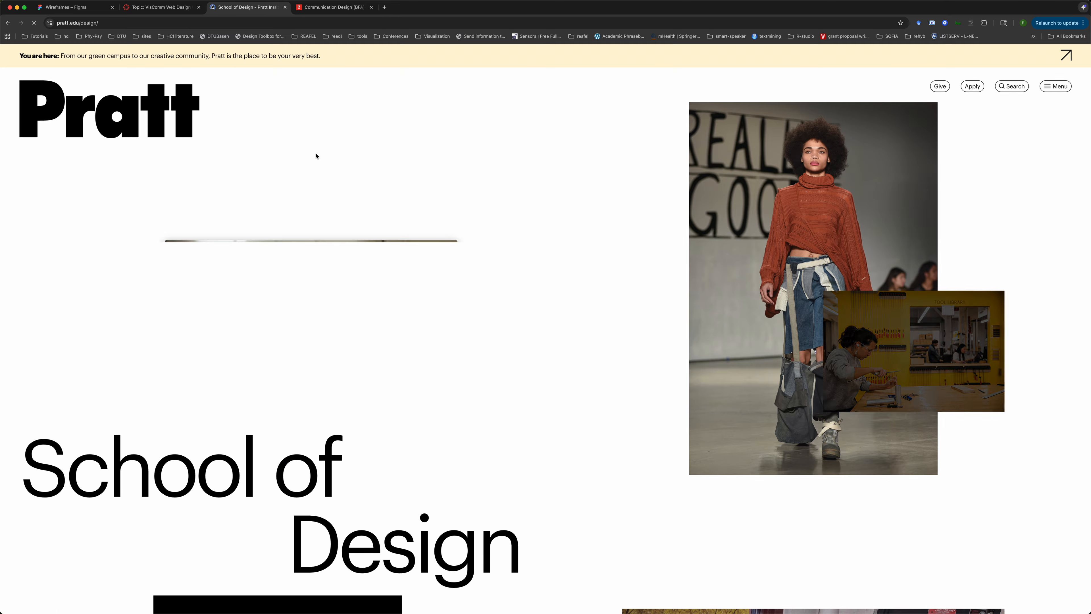
scroll(304, 324, "down", 5)
scroll(304, 324, "up", 4)
scroll(303, 325, "up", 3)
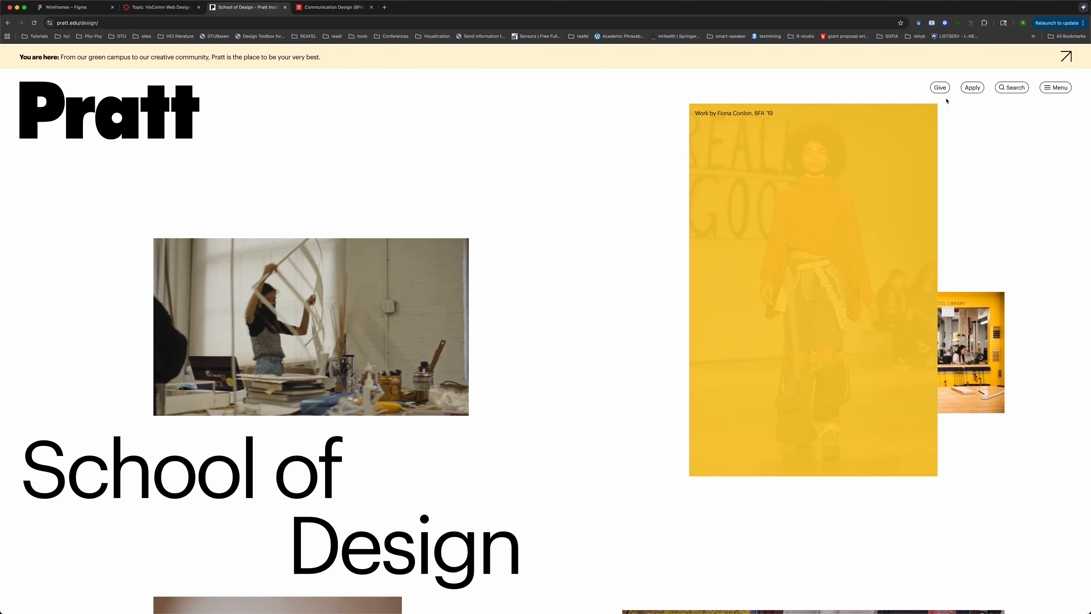
Open Pratt's Academics page and examine how the individual schools are laid out
left_click(1053, 88)
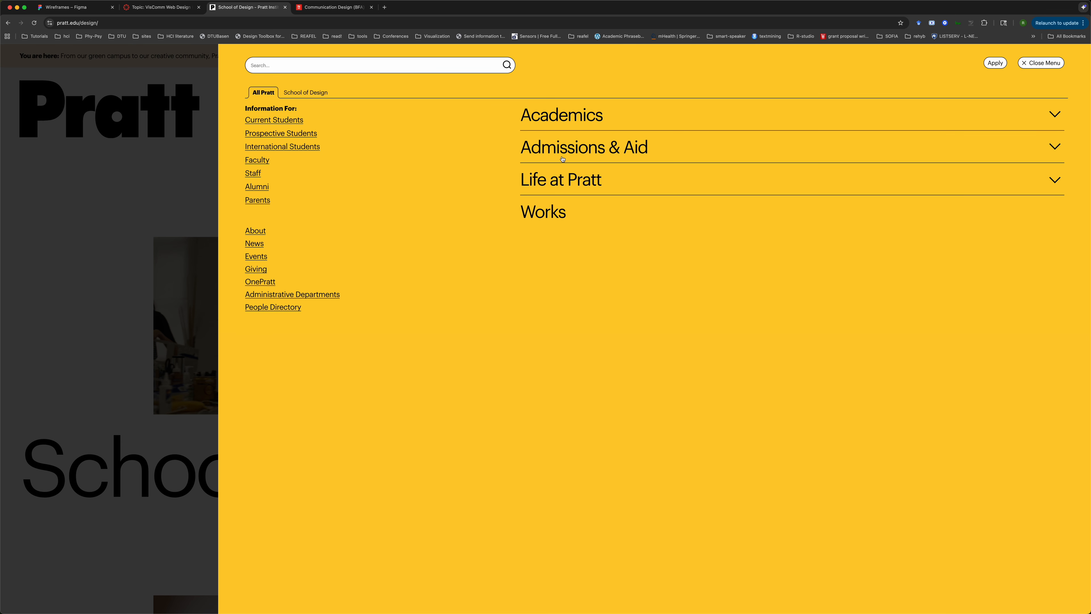
left_click(558, 119)
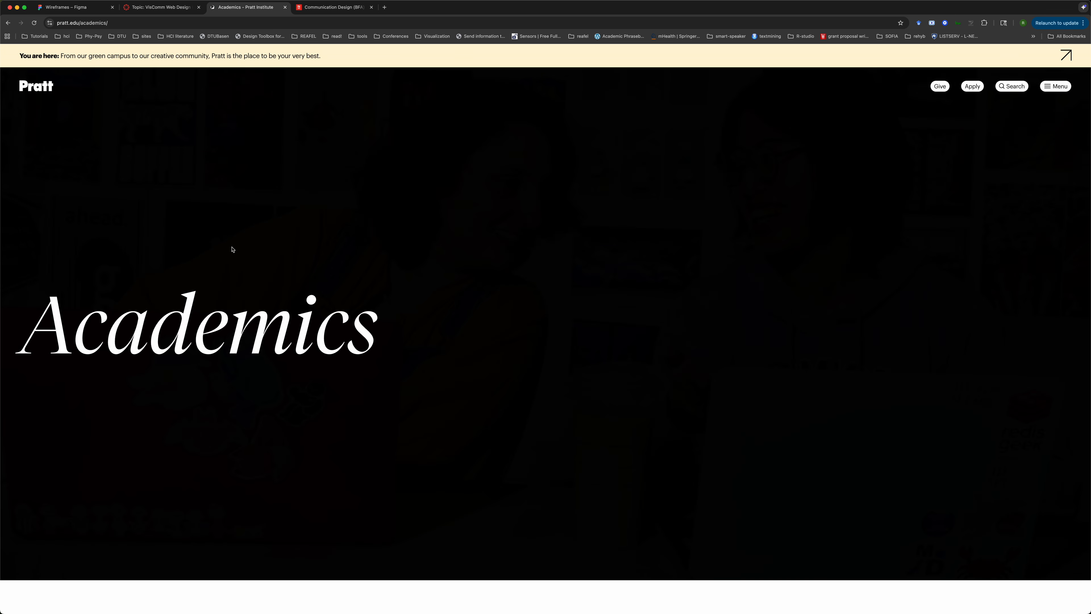
scroll(231, 250, "down", 15)
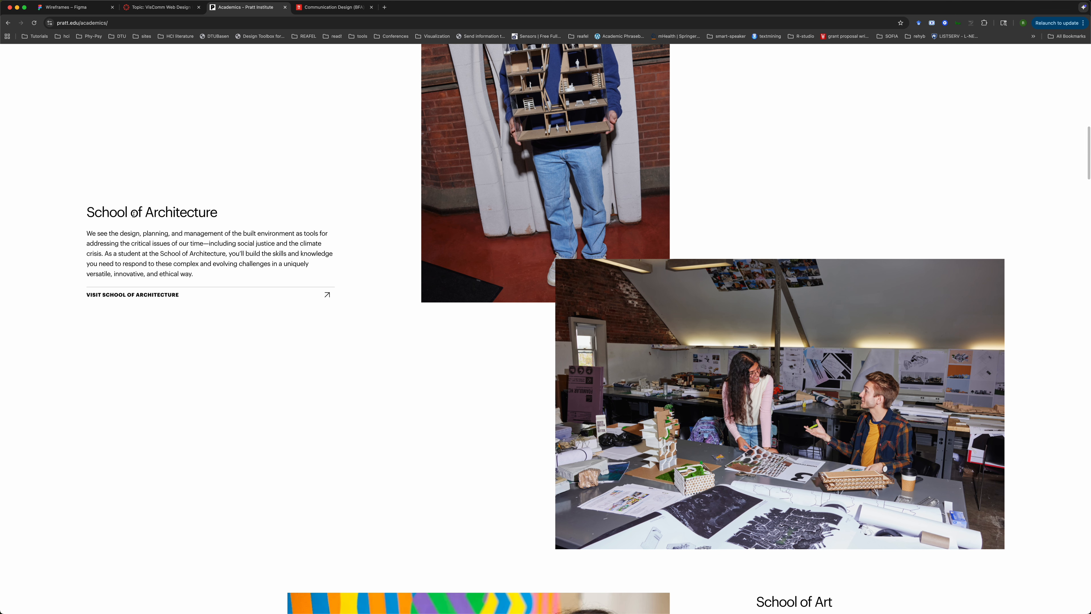
scroll(261, 382, "down", 15)
scroll(261, 386, "down", 5)
scroll(260, 386, "up", 10)
scroll(261, 386, "down", 10)
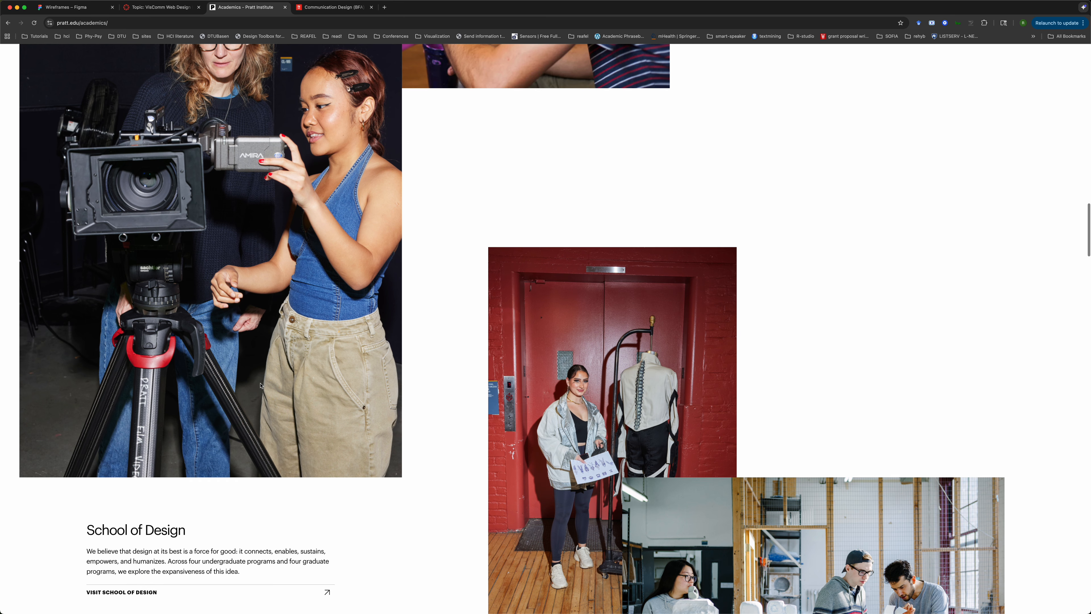
Visit the School of Design from the Academics page and examine its Departments, Undergraduate Programs and Graduate Programs sections
scroll(261, 386, "down", 6)
left_click(144, 321)
scroll(339, 369, "down", 8)
scroll(339, 369, "down", 10)
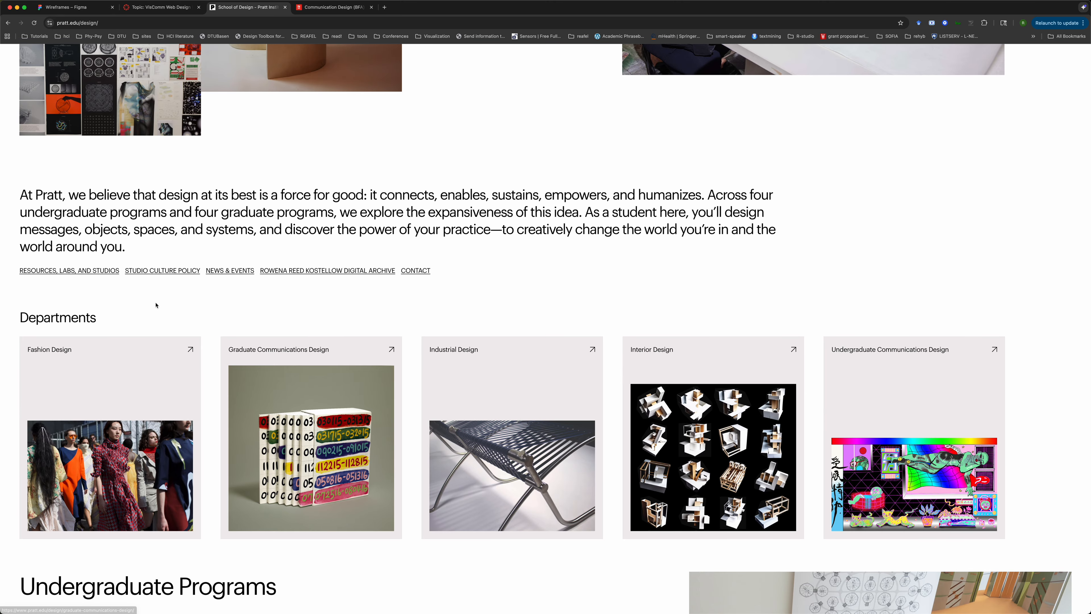
scroll(155, 305, "down", 4)
scroll(255, 461, "down", 5)
scroll(254, 461, "down", 10)
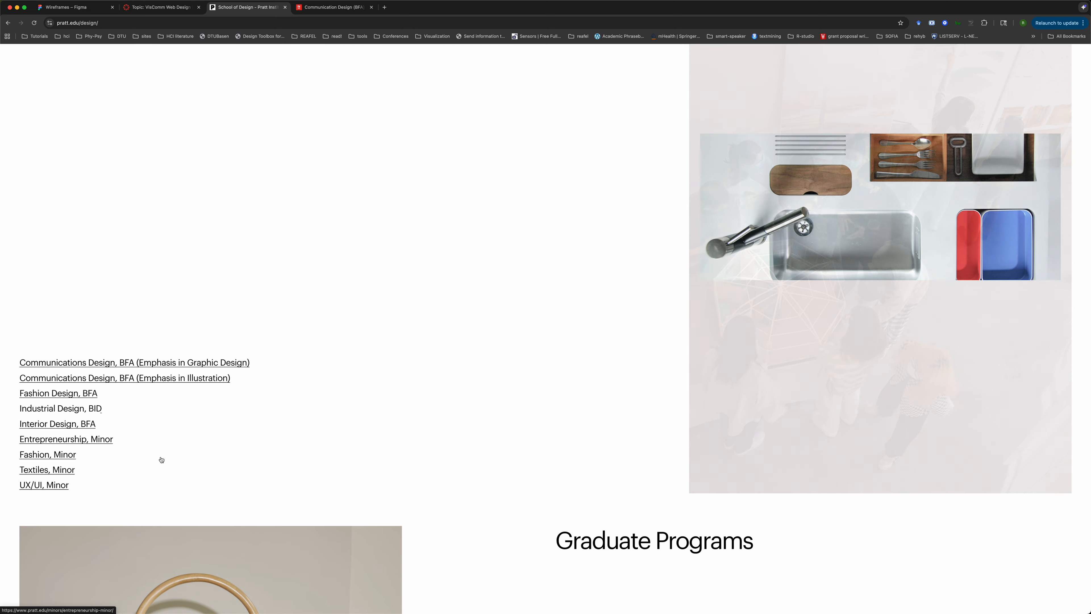
scroll(129, 488, "down", 7)
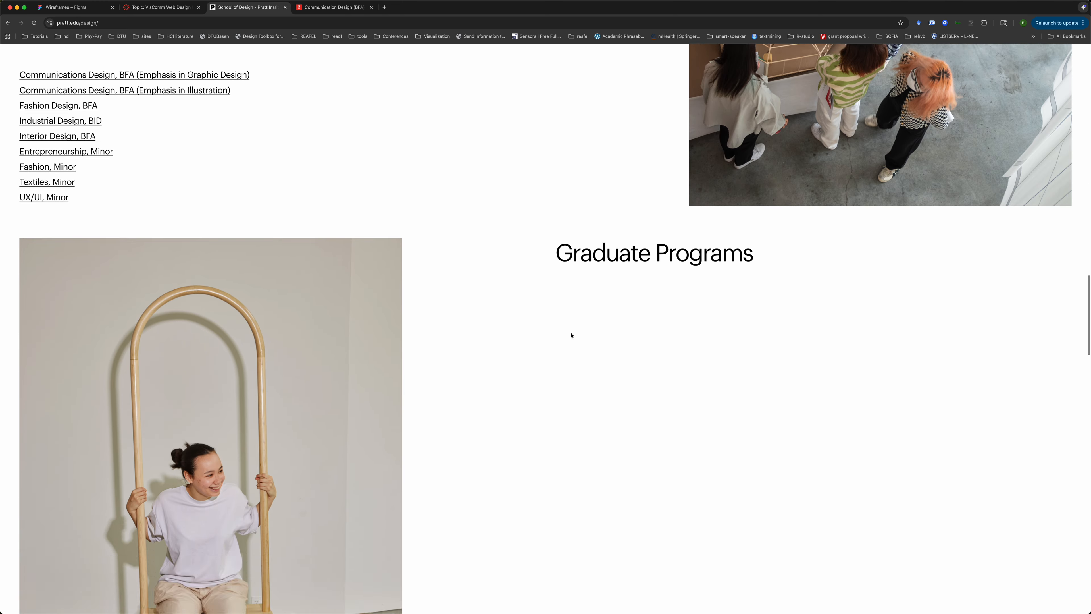
scroll(571, 335, "down", 7)
scroll(571, 335, "up", 6)
scroll(572, 335, "up", 17)
scroll(571, 336, "down", 4)
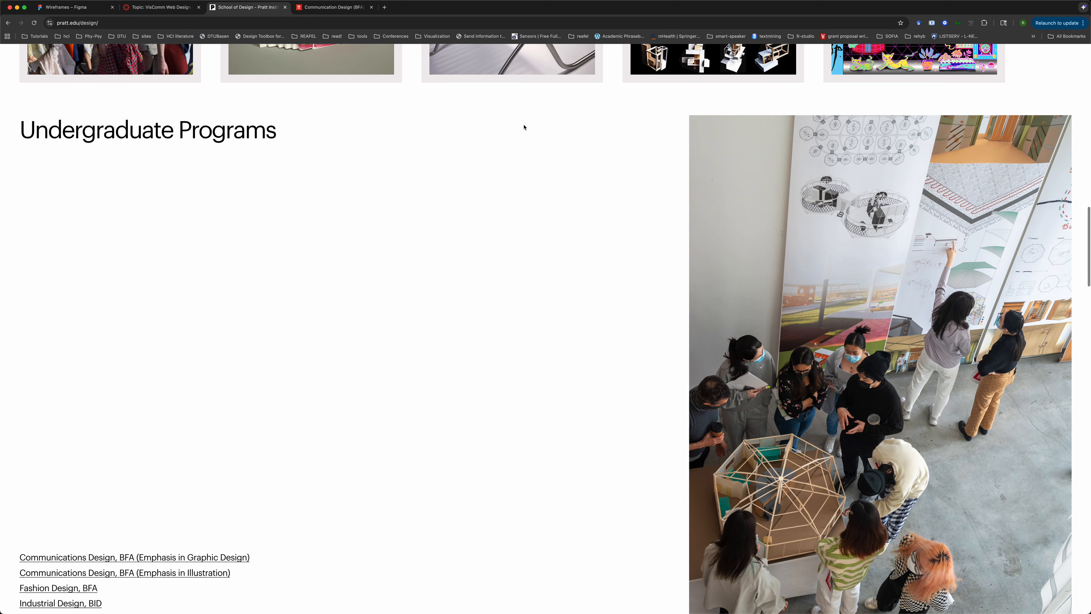
scroll(631, 360, "down", 4)
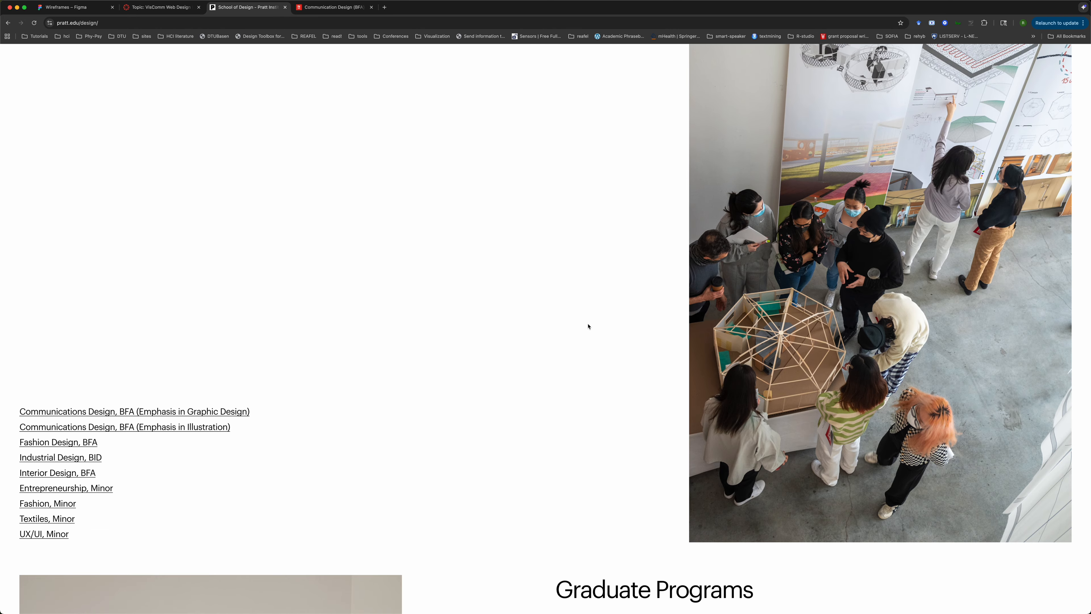
Inspect the page's Undergraduate Programs section in the developer tools and enlarge the responsive preview to about 2725 × 2784
right_click(588, 326)
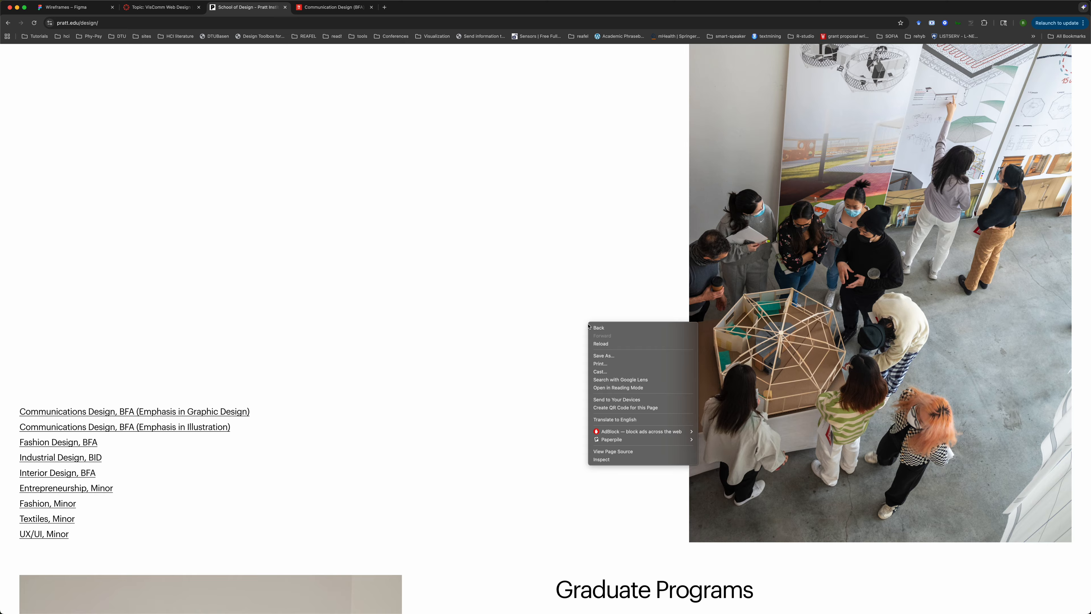
left_click(463, 273)
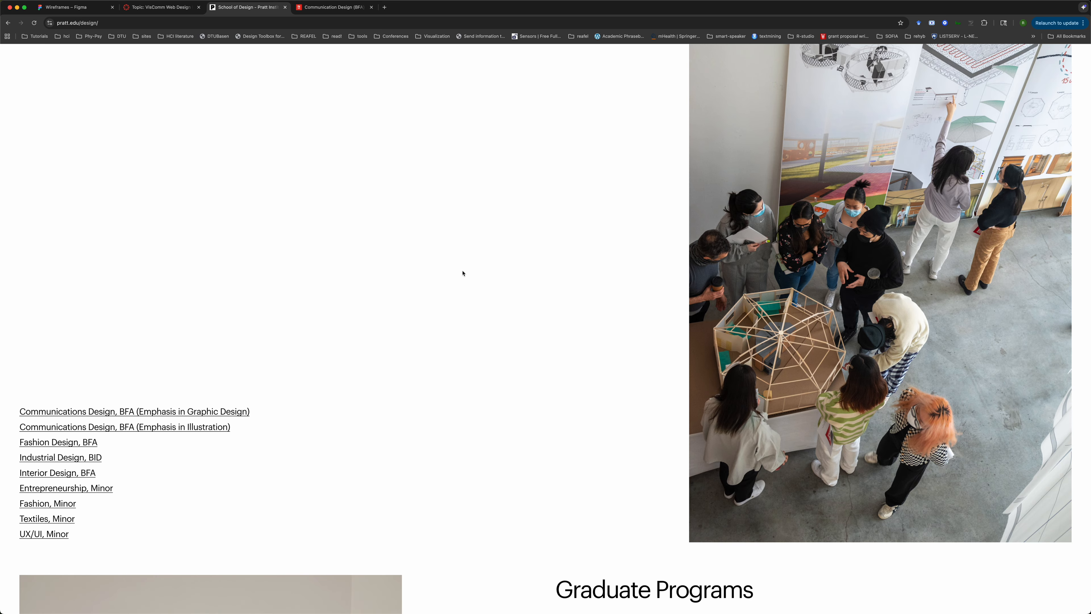
scroll(462, 275, "up", 10)
scroll(661, 271, "down", 5)
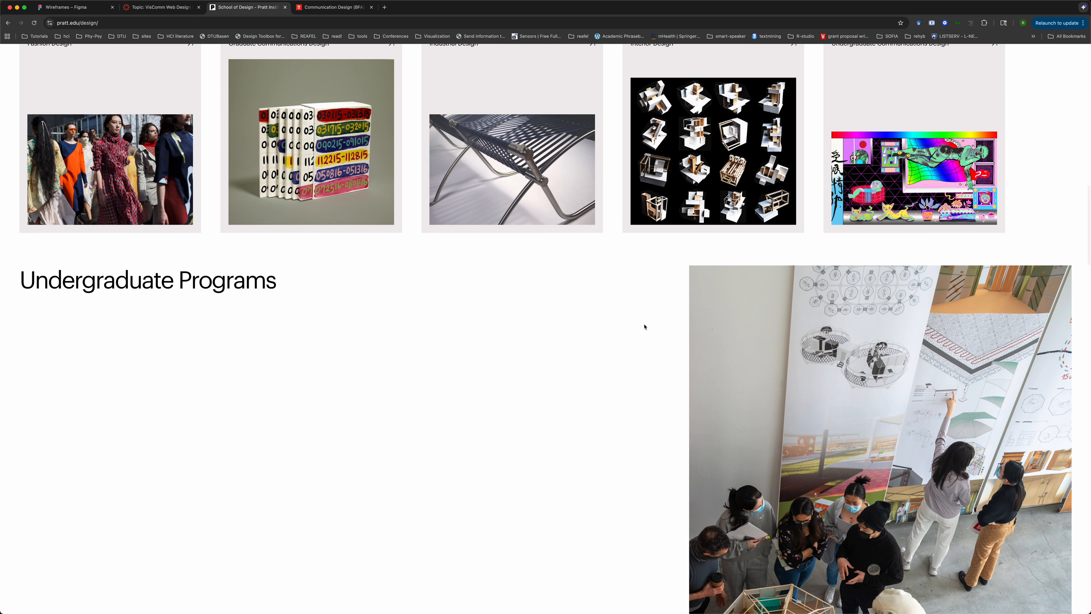
right_click(575, 443)
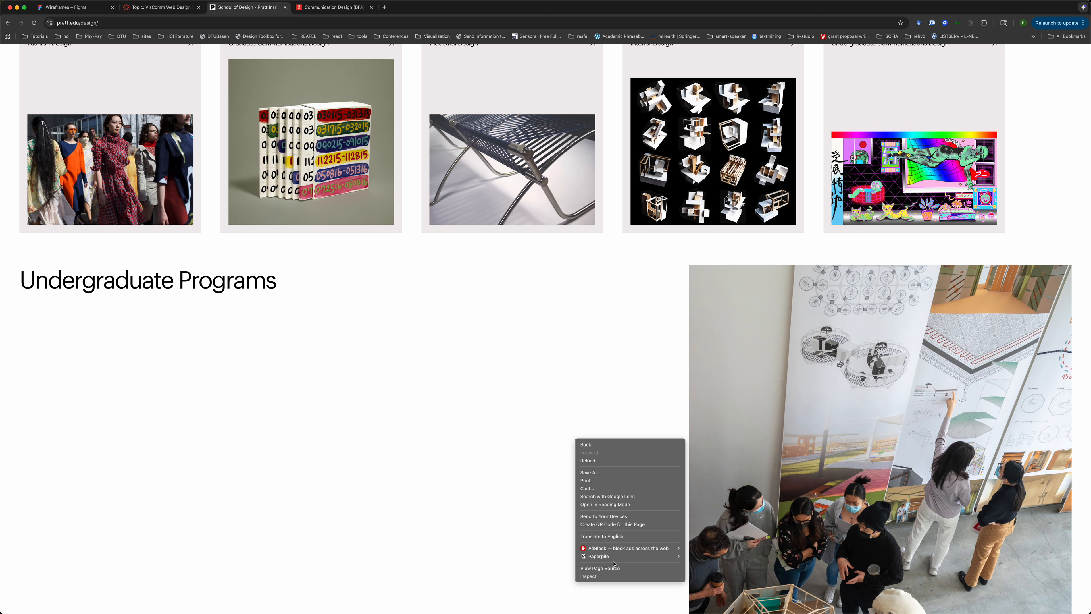
left_click(608, 576)
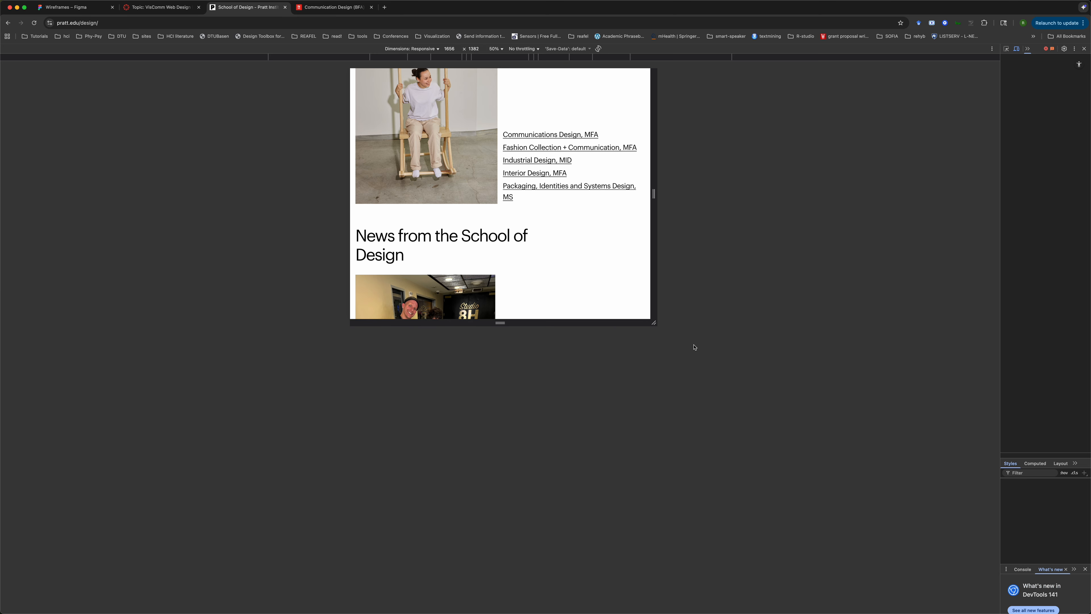
left_click_drag(653, 322, 750, 576)
Examine how the Undergraduate Programs and Graduate Programs sections arrange their headings, program links and photos in the enlarged preview
scroll(623, 399, "up", 5)
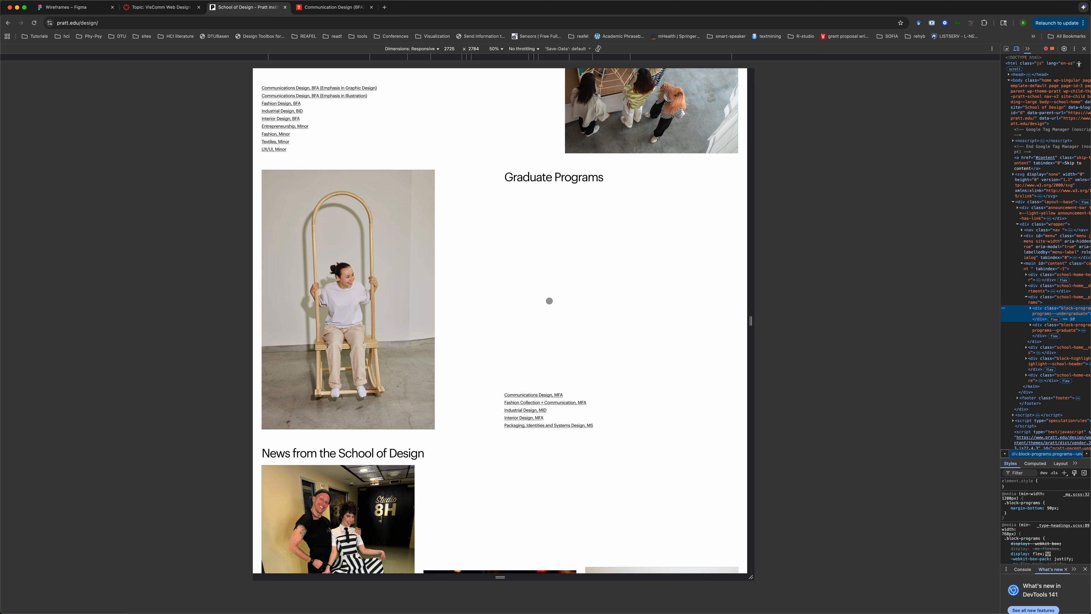
scroll(581, 254, "up", 4)
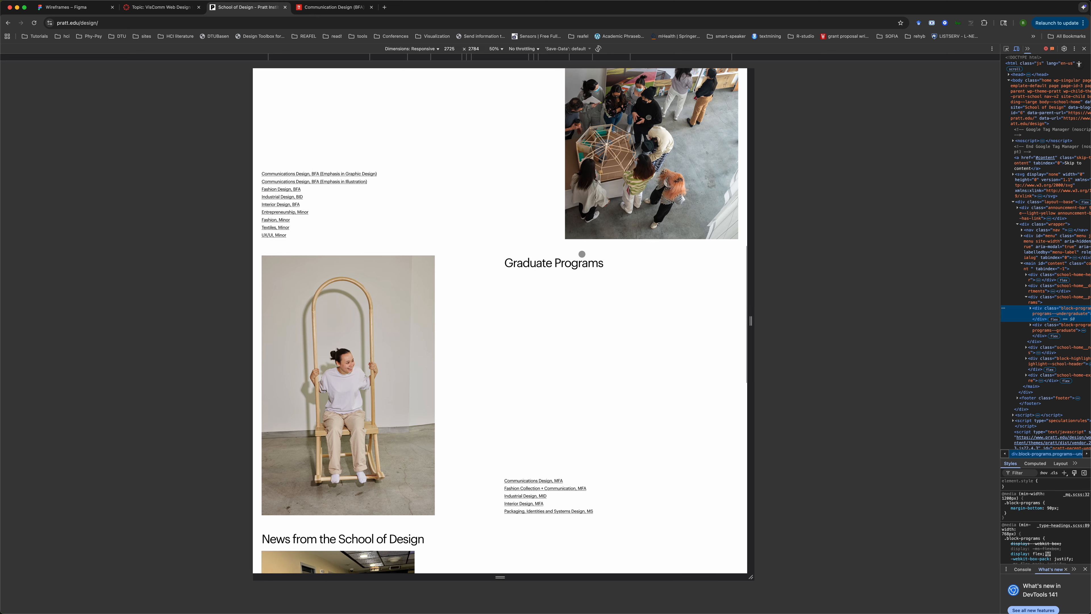
scroll(582, 254, "up", 4)
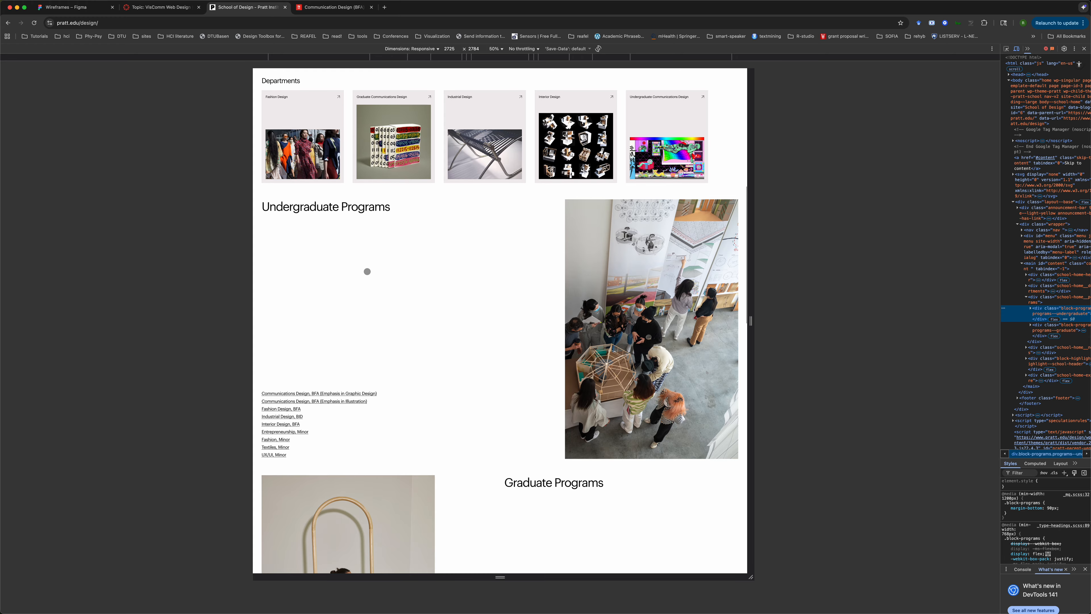
scroll(350, 259, "up", 1)
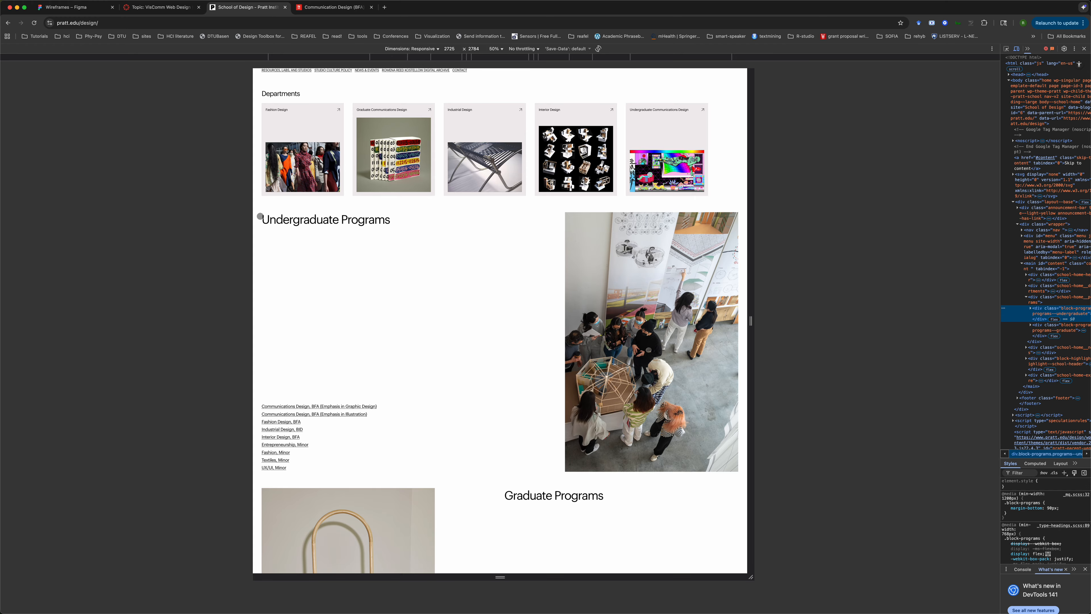
scroll(451, 283, "down", 1)
scroll(451, 284, "down", 2)
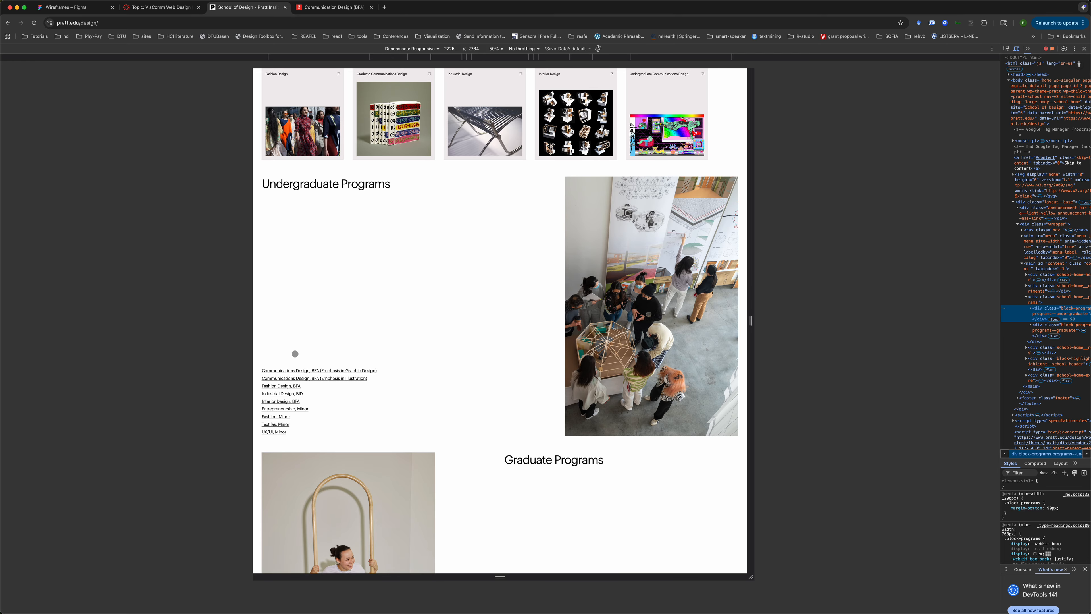
scroll(472, 341, "down", 10)
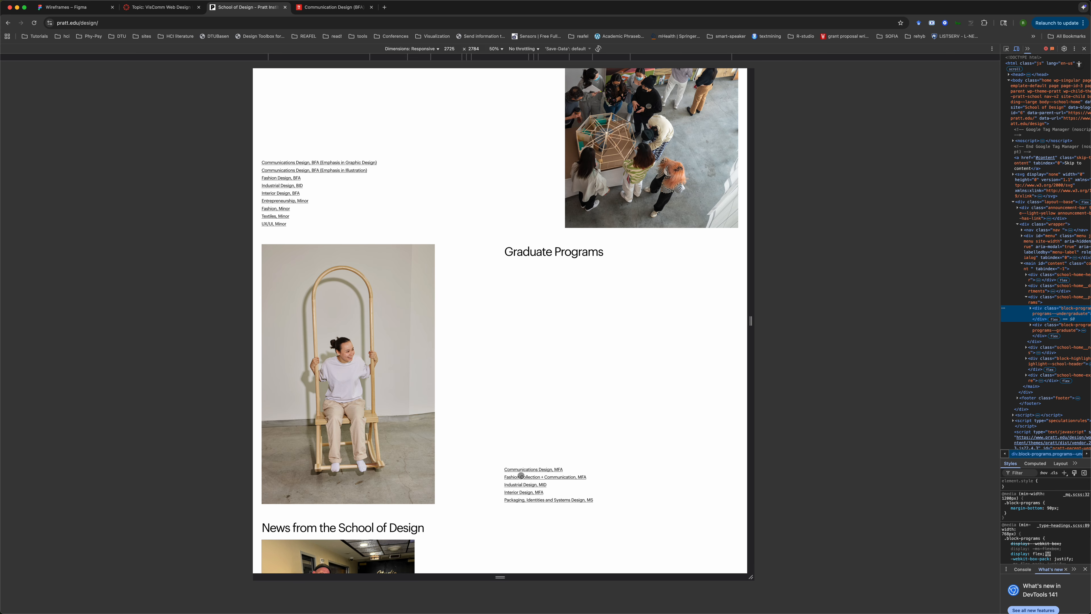
scroll(375, 201, "up", 9)
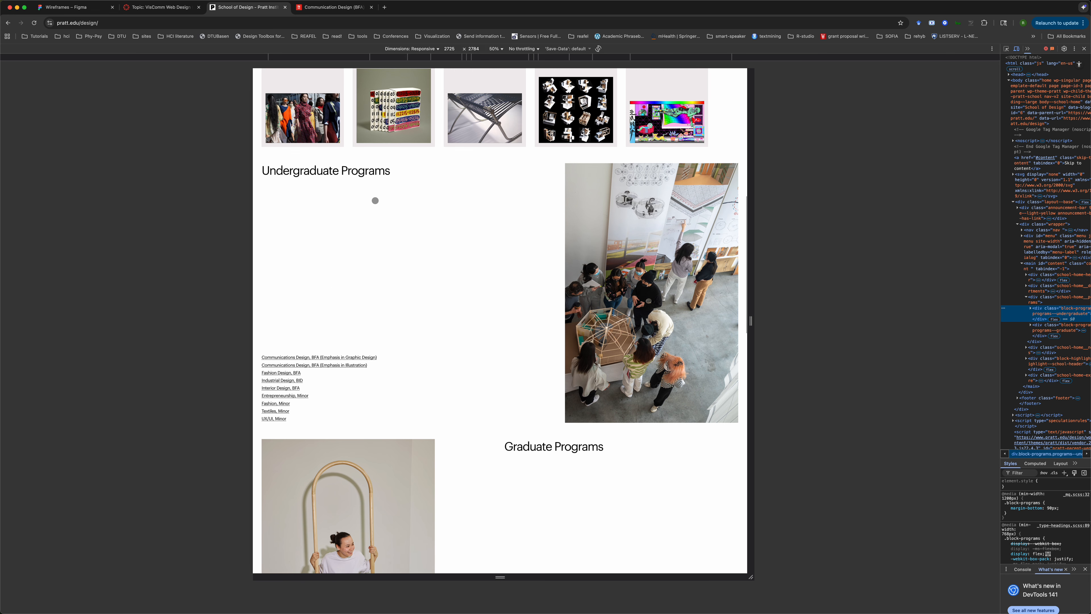
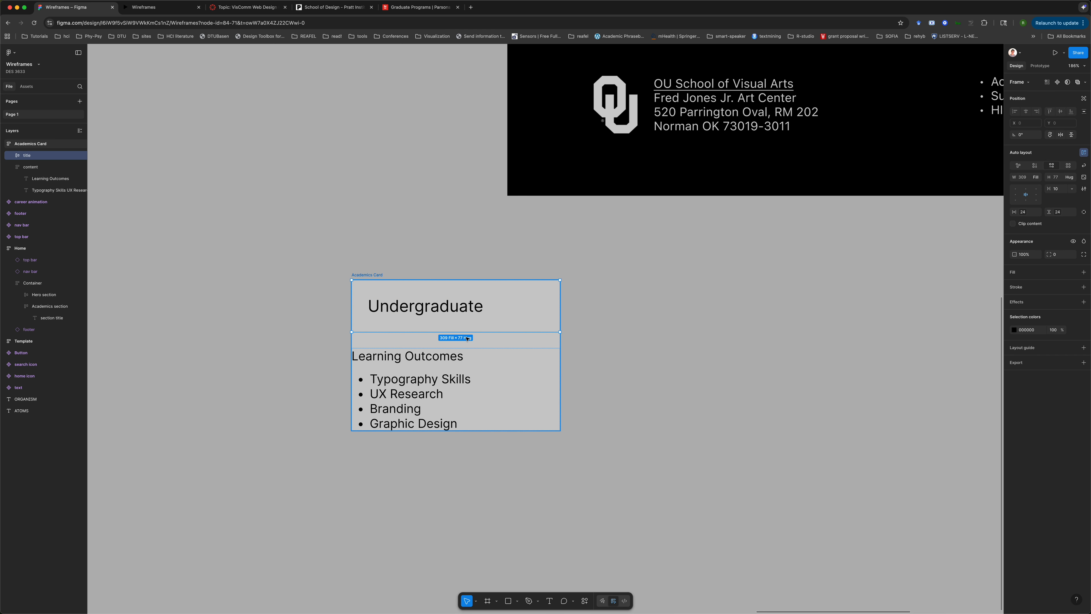
Increase the Academics Card title frame's height to about 187 and give it an image placeholder fill
left_click_drag(460, 332, 466, 406)
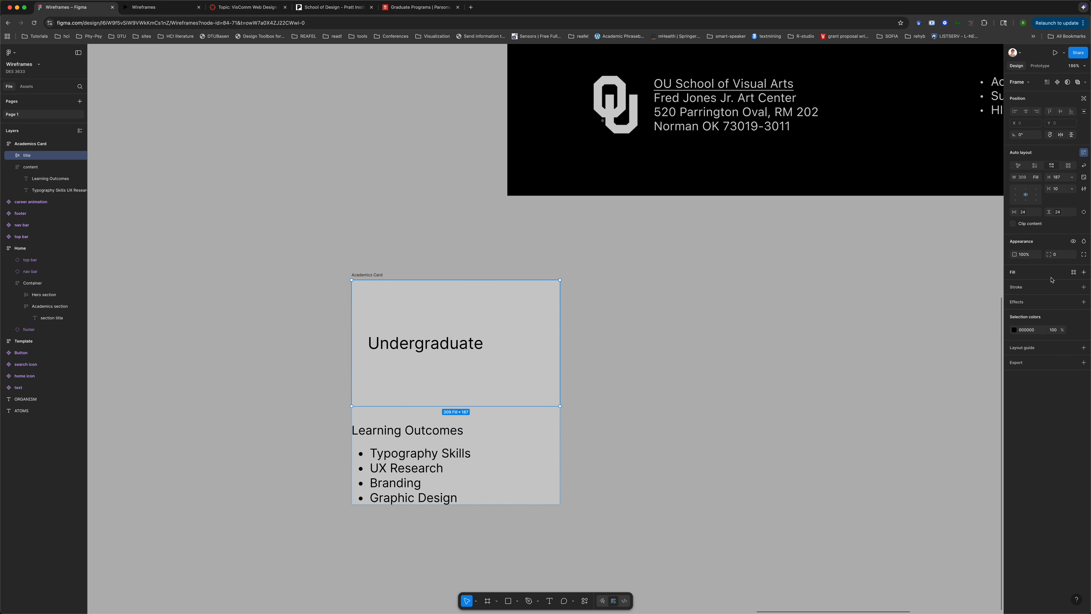
left_click(1073, 272)
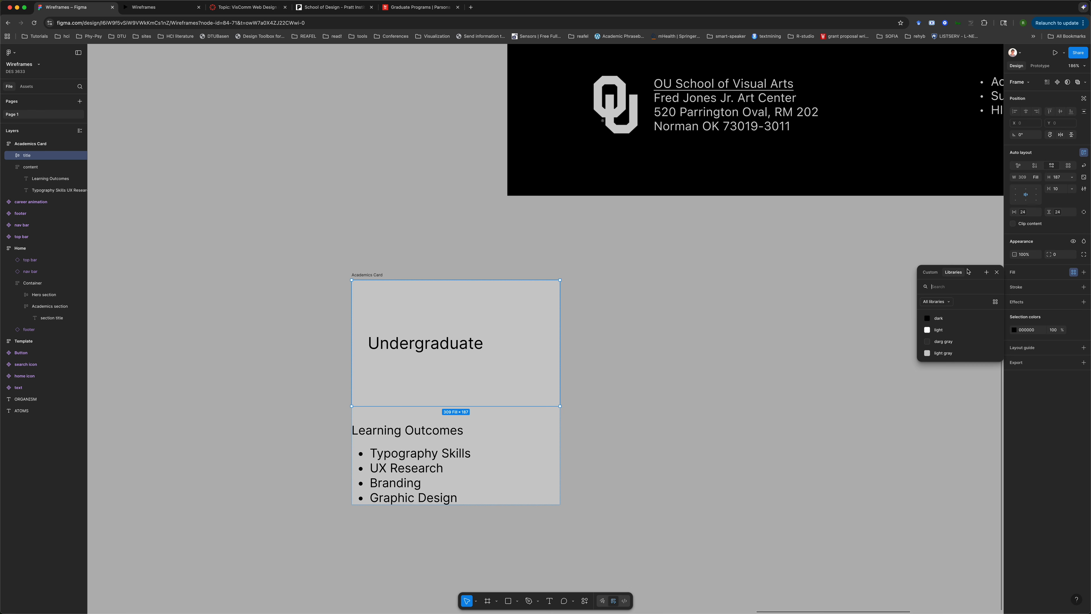
left_click(1083, 272)
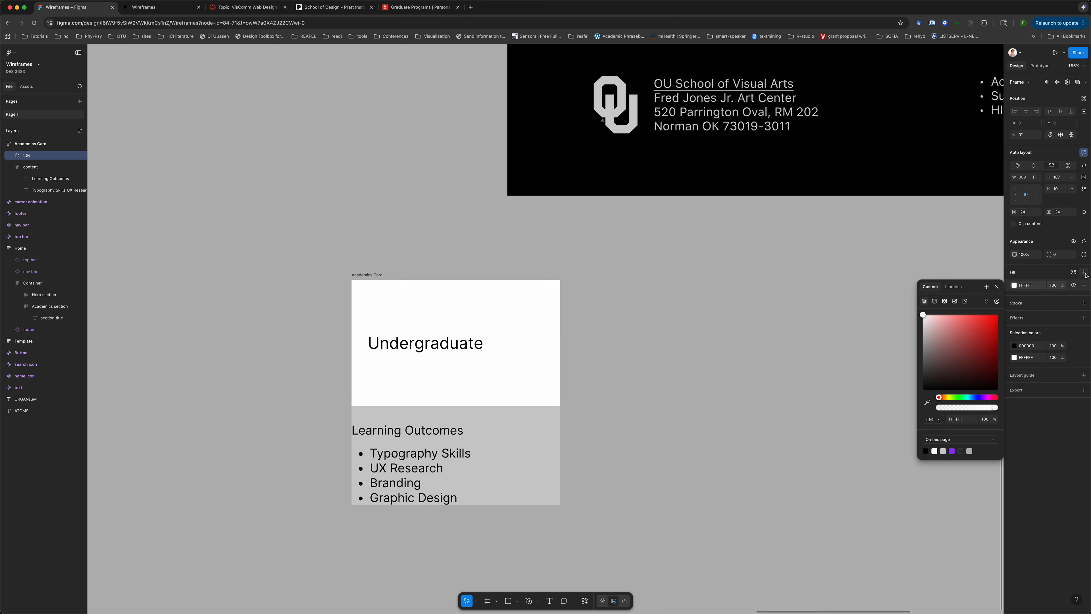
left_click(943, 300)
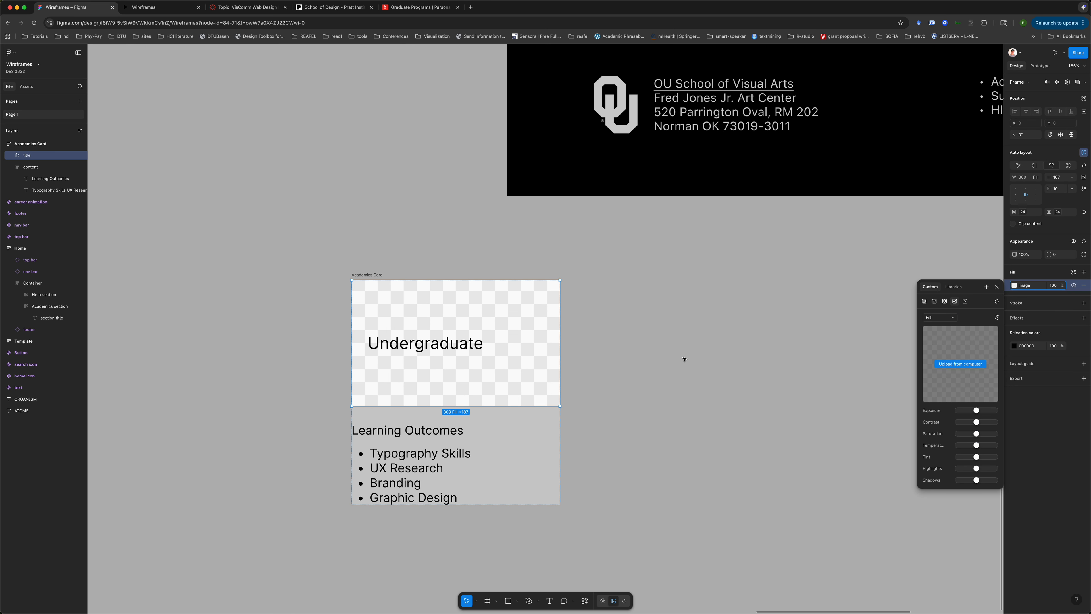
left_click(263, 365)
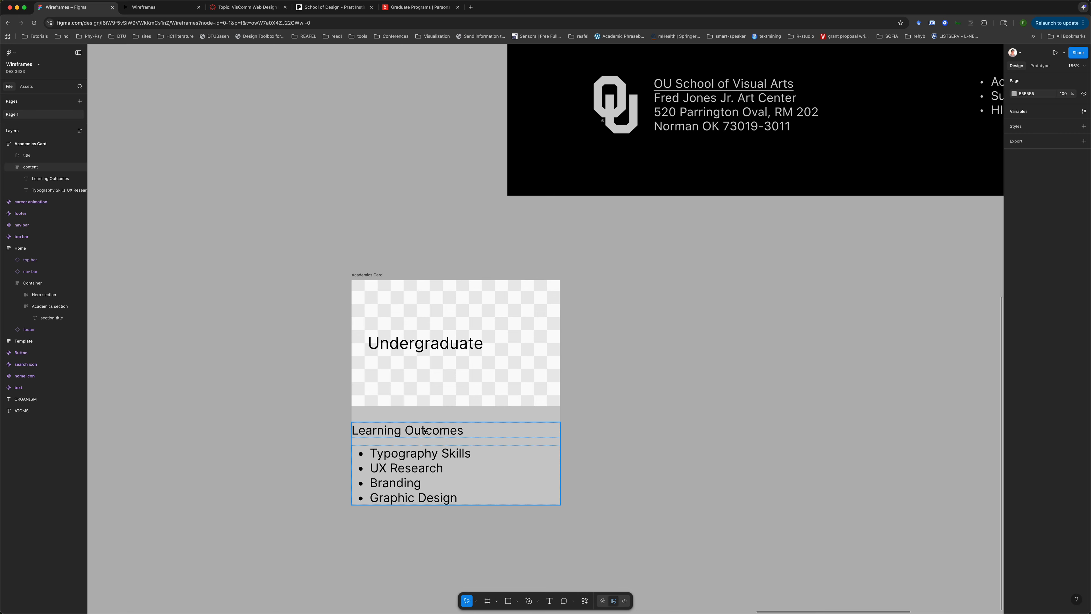
Set the Academics Card content frame's horizontal and vertical padding to the medium spacing variable (24)
left_click(440, 430)
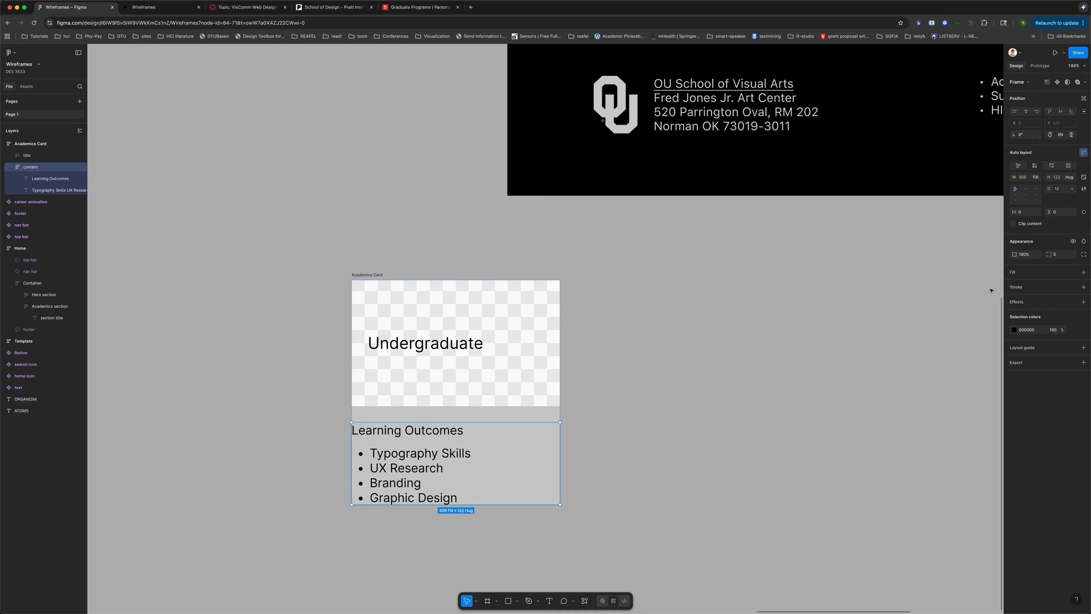
left_click(1037, 212)
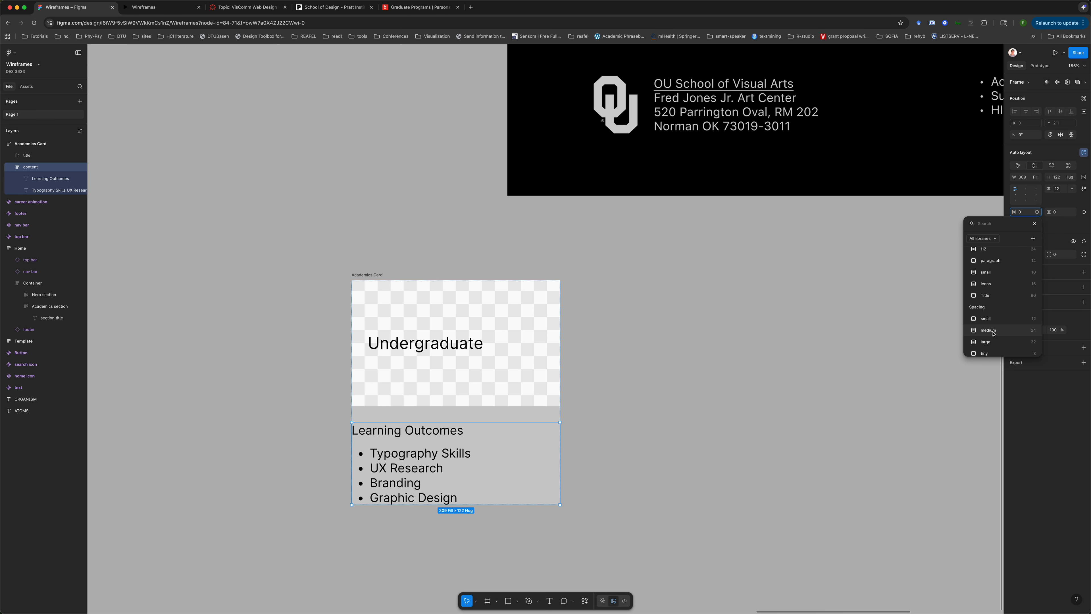
left_click(983, 289)
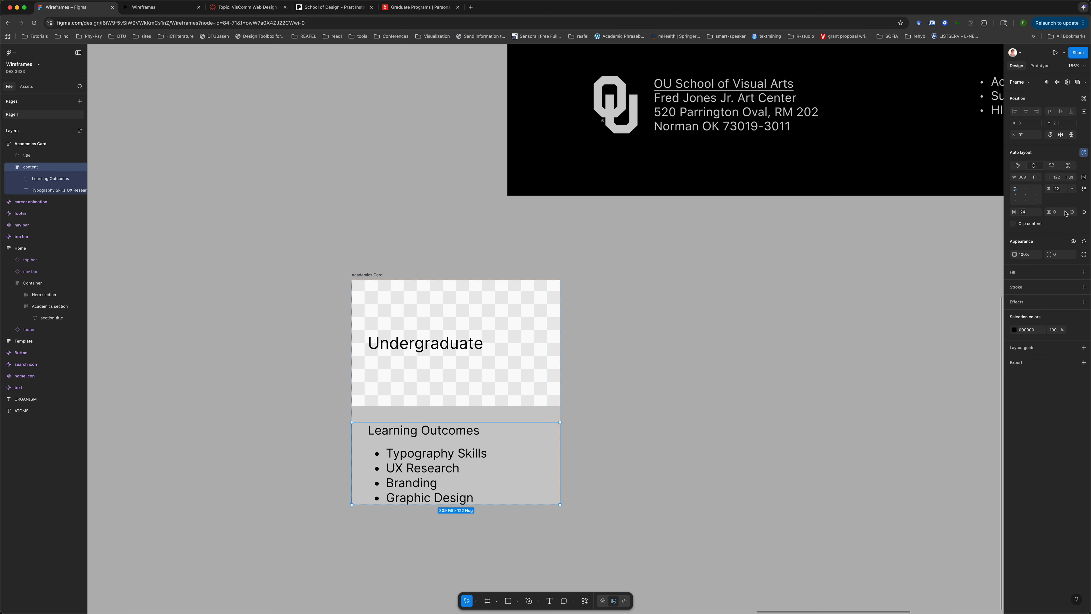
left_click(1072, 211)
scroll(1037, 301, "down", 3)
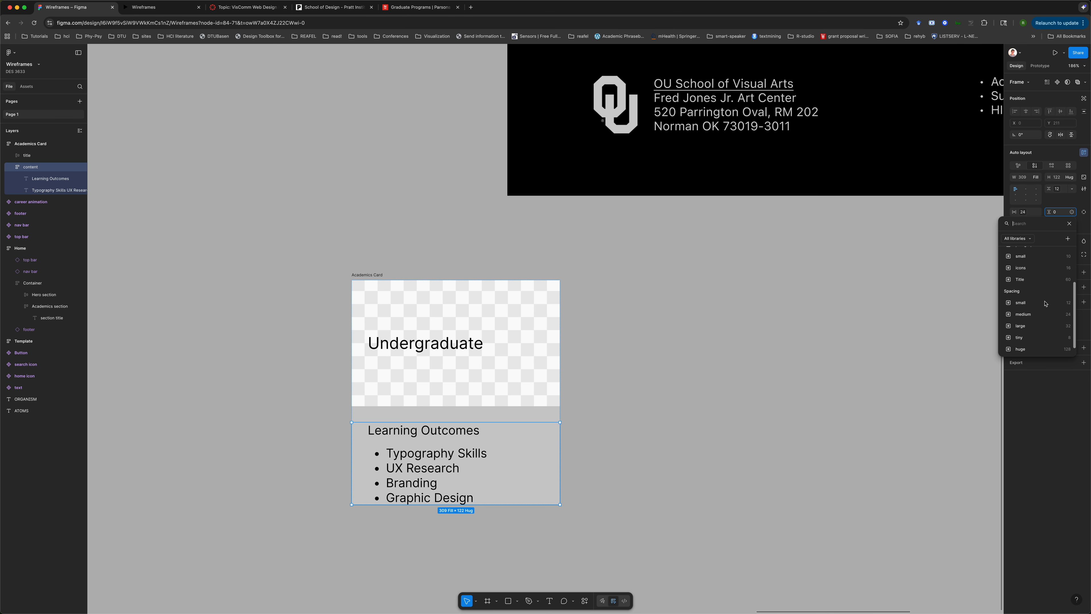
left_click(1028, 313)
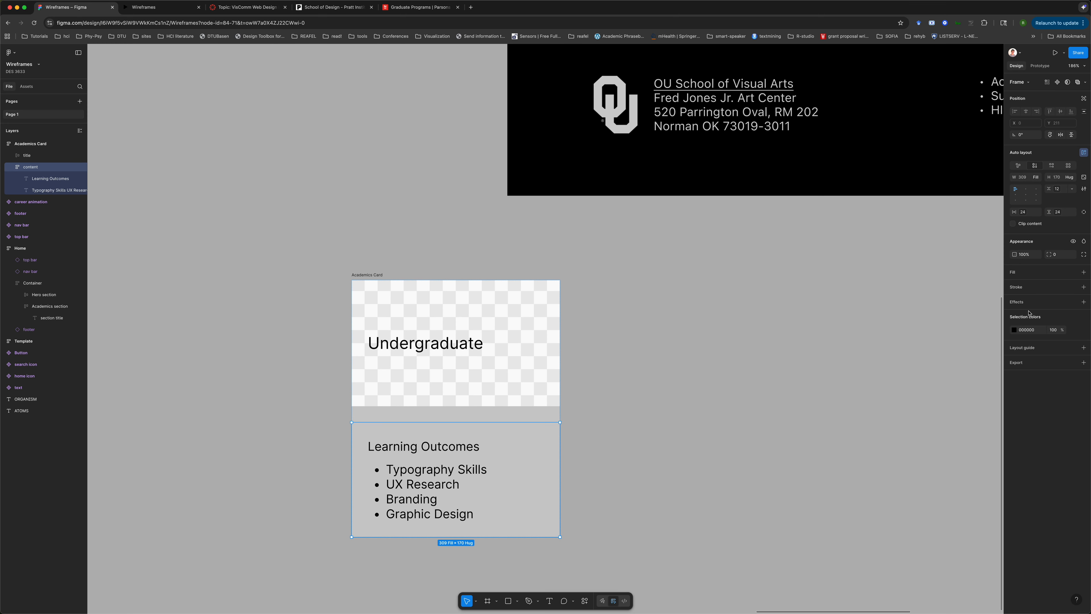
Set the vertical gap between the title and content frames of the Academics Card to 0
left_click(372, 273)
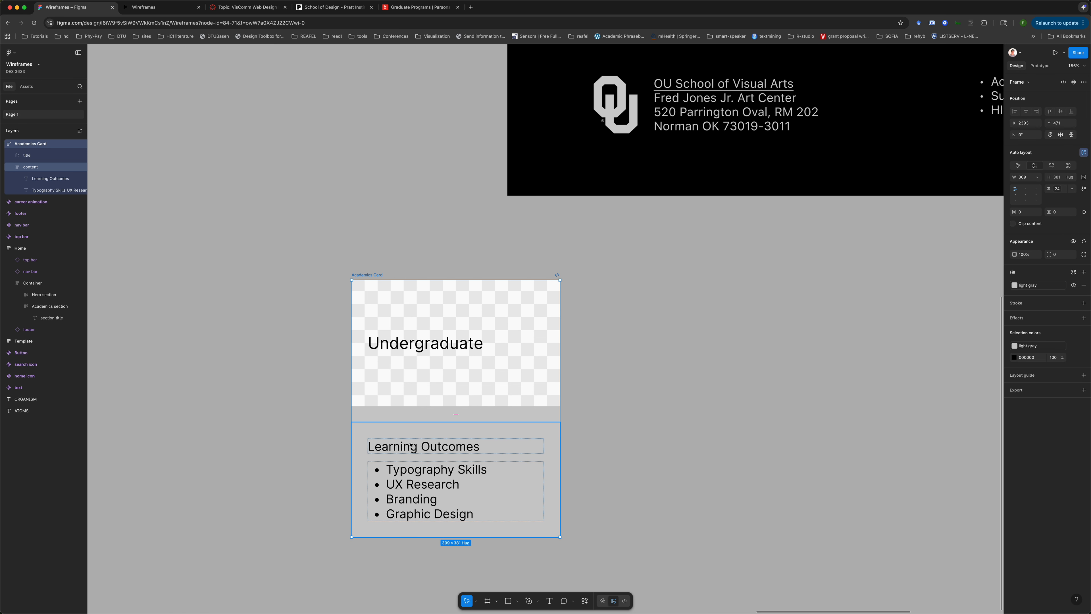
left_click(1071, 188)
left_click(1044, 199)
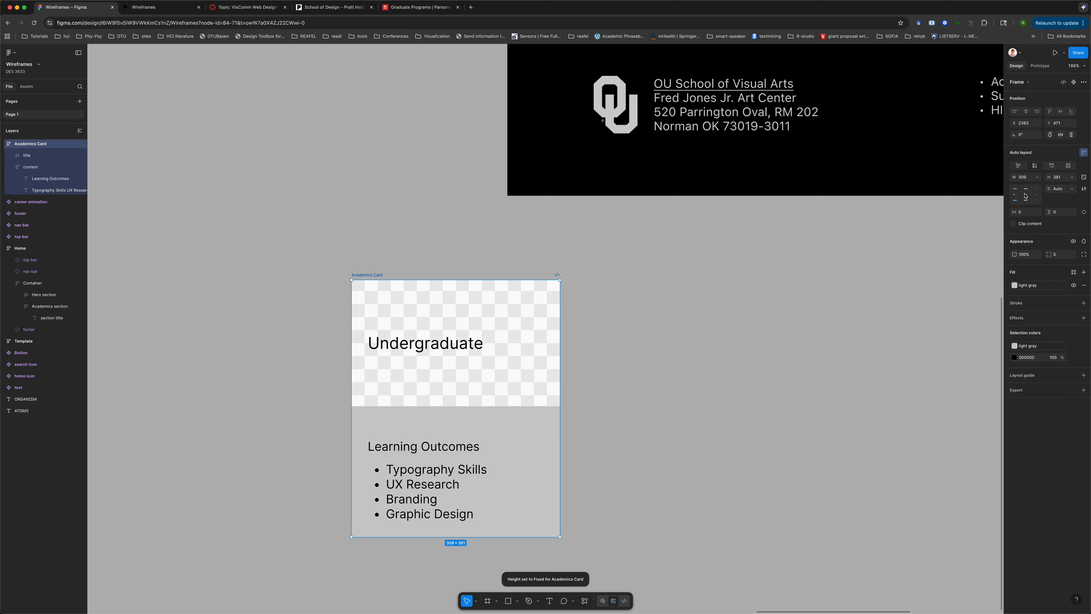
left_click(1016, 191)
left_click(1061, 190)
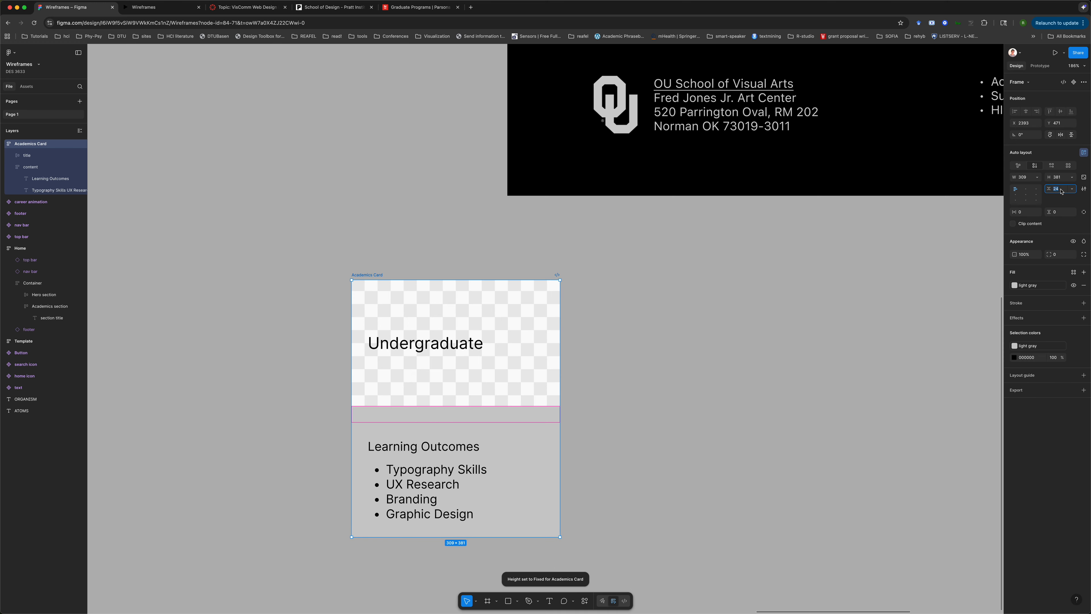
type("0")
key("Return")
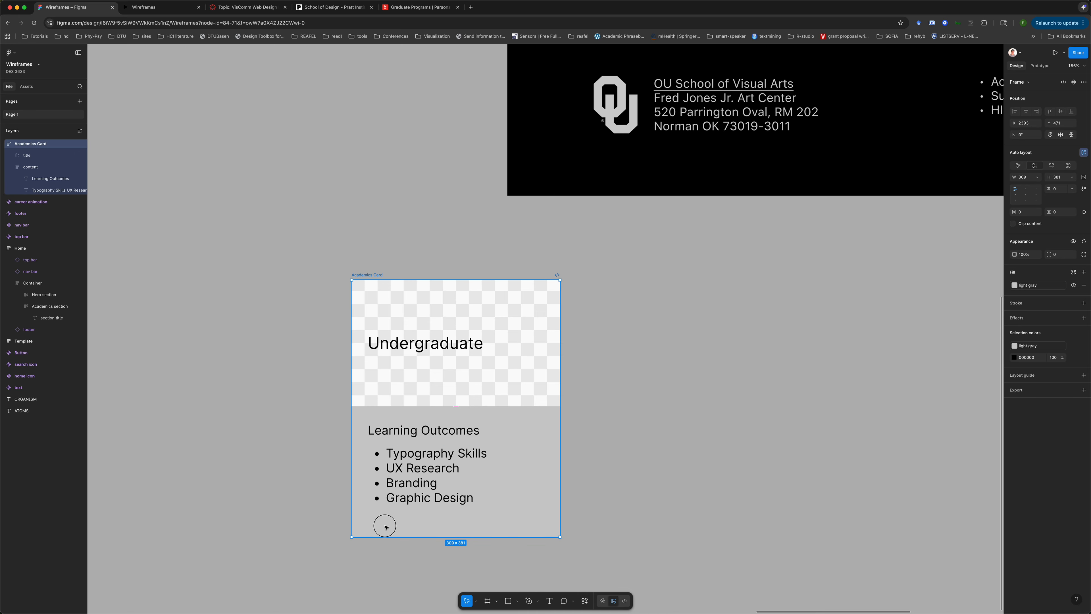
Make the Academics Card's height hug its contents
left_click(377, 416)
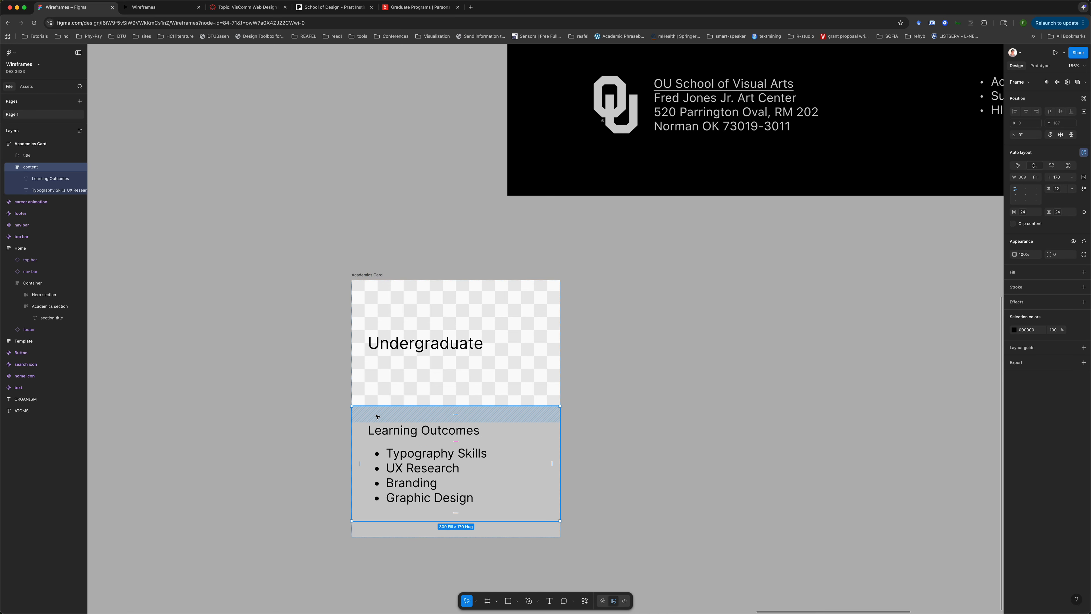
left_click(361, 287)
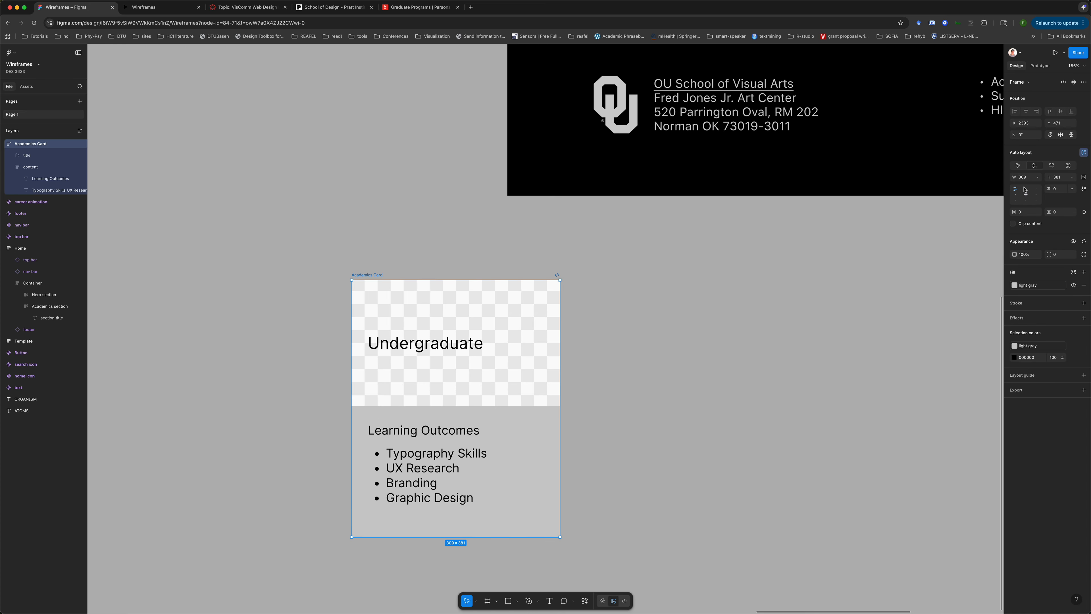
left_click(1071, 177)
left_click(1048, 186)
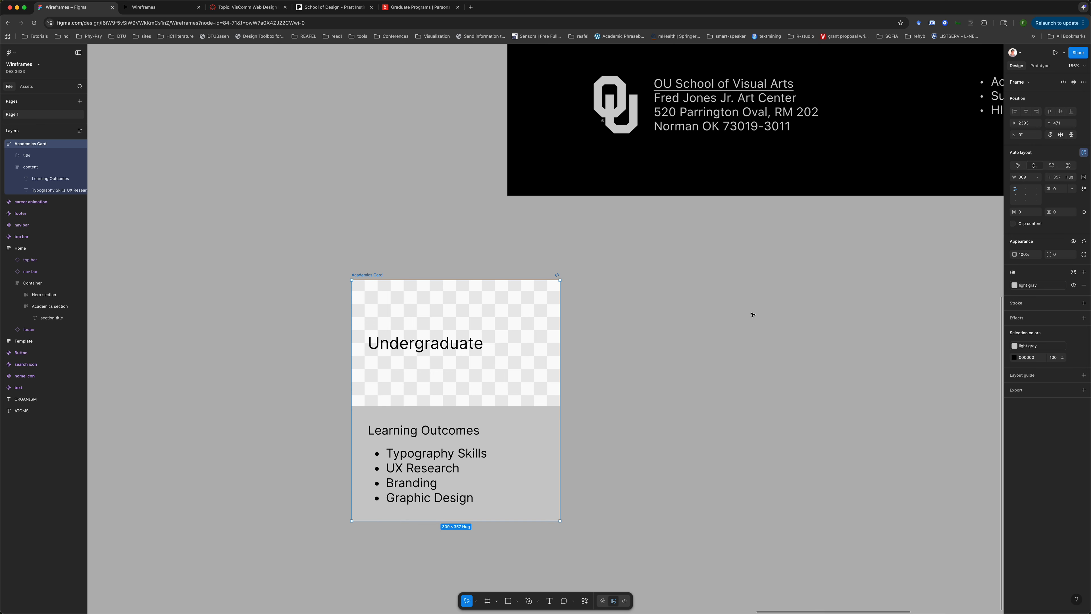
left_click(657, 349)
scroll(621, 382, "down", 2)
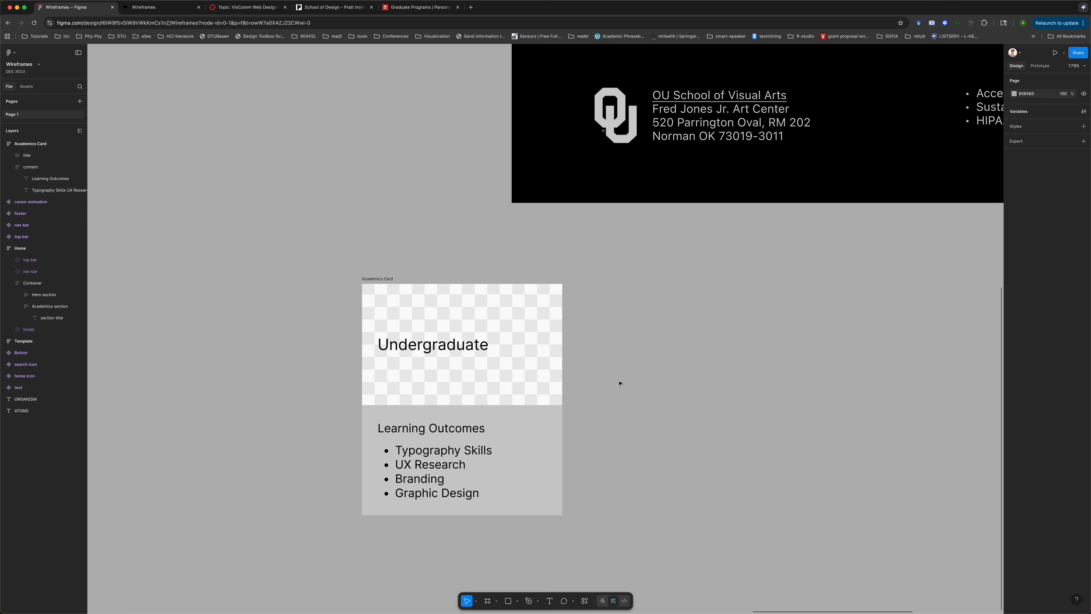
left_click(466, 398)
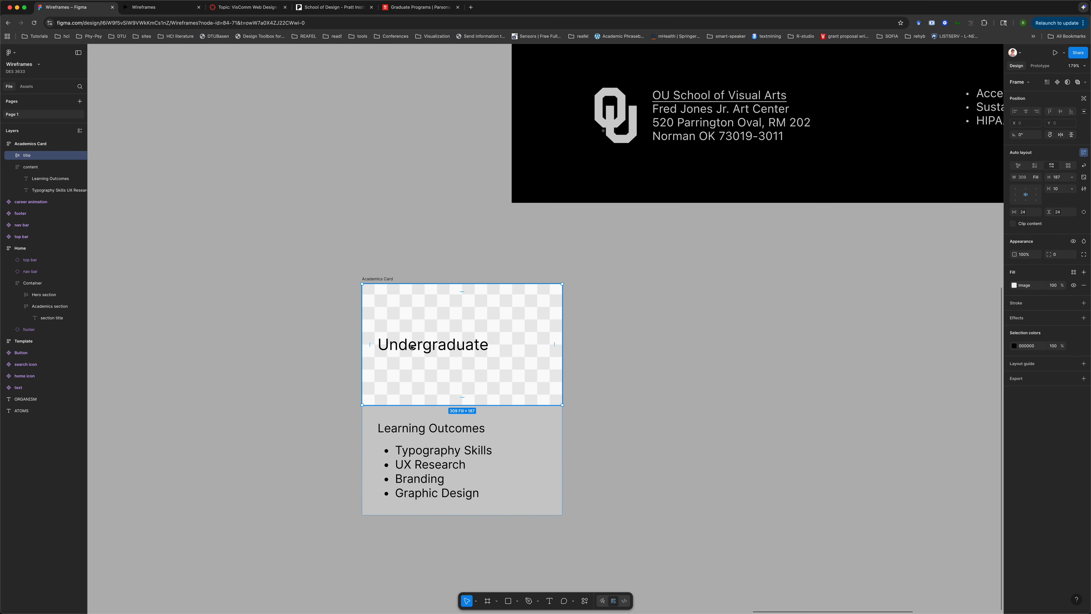
left_click(651, 443)
scroll(653, 445, "down", 3)
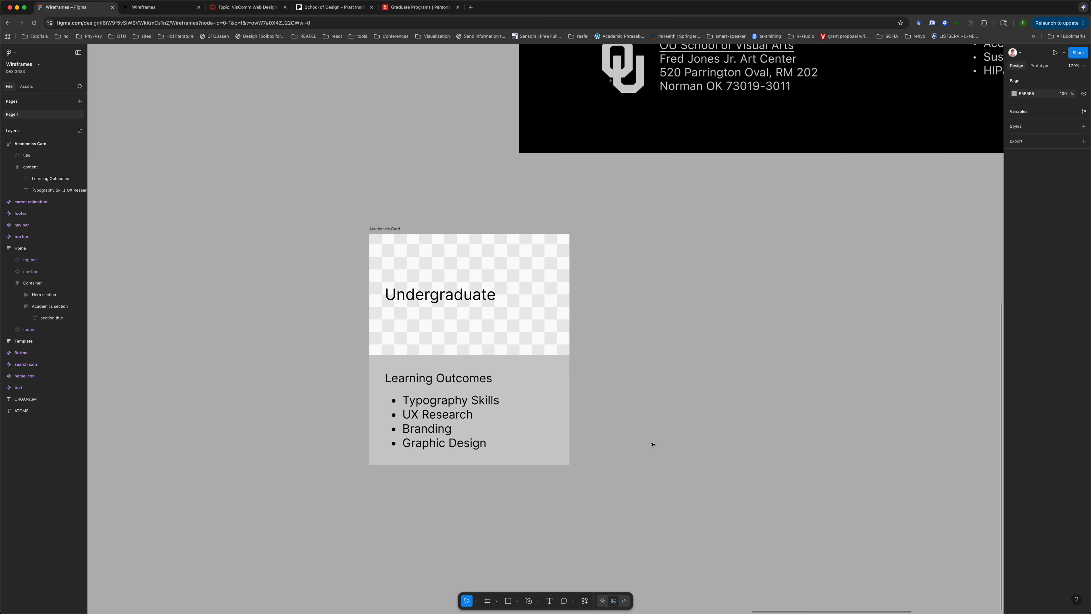
scroll(652, 445, "up", 10)
scroll(652, 445, "right", 5)
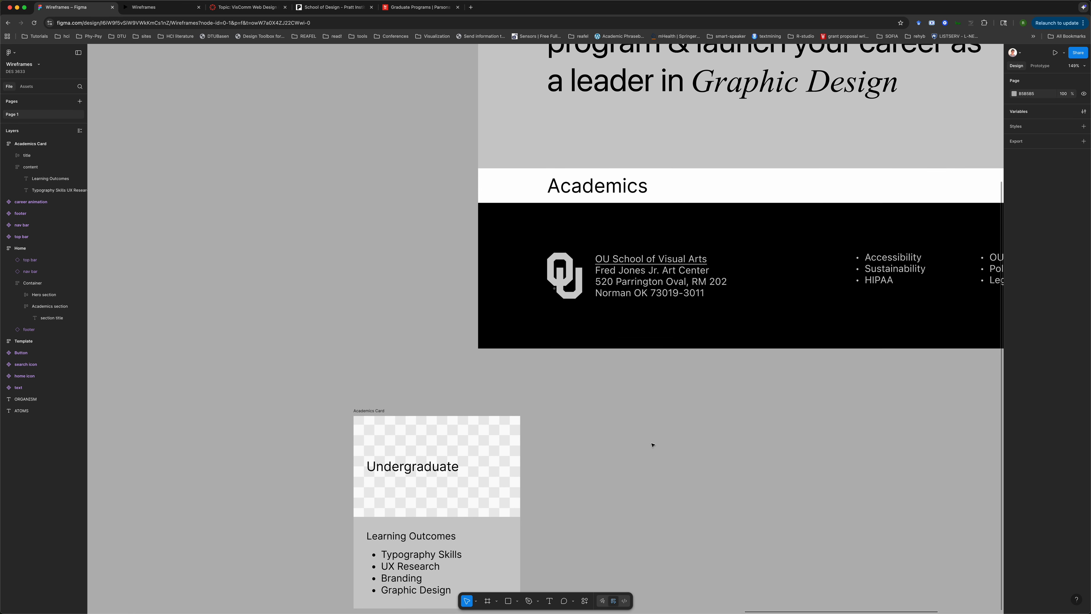
scroll(652, 445, "right", 1)
scroll(652, 445, "down", 12)
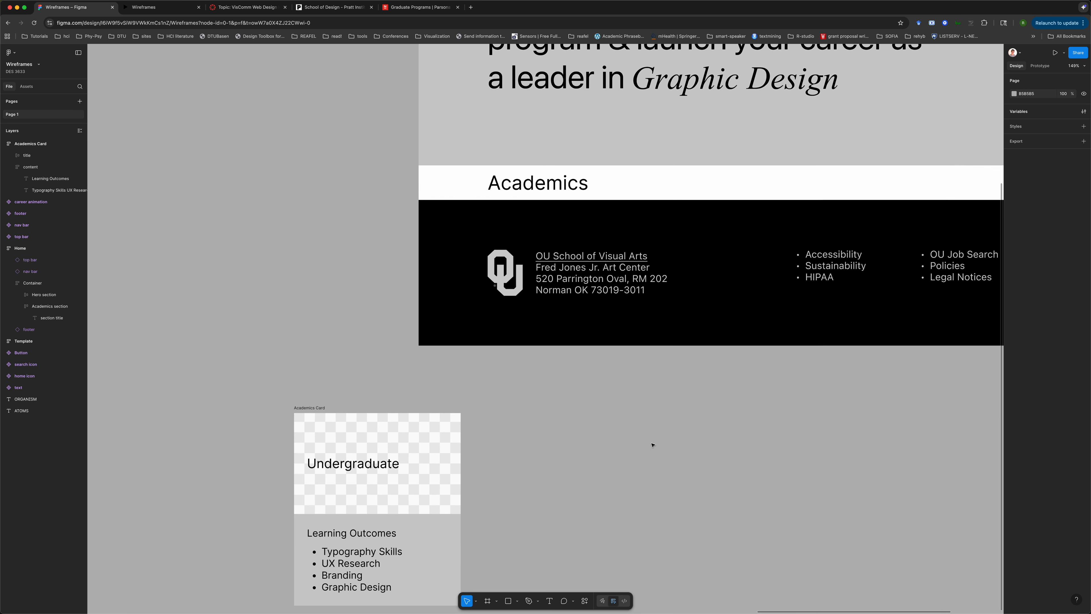
Examine the Academics Card's content frame and bullet list, and the card's position relative to the Home wireframe
scroll(652, 445, "left", 6)
scroll(652, 444, "left", 1)
left_click(452, 339)
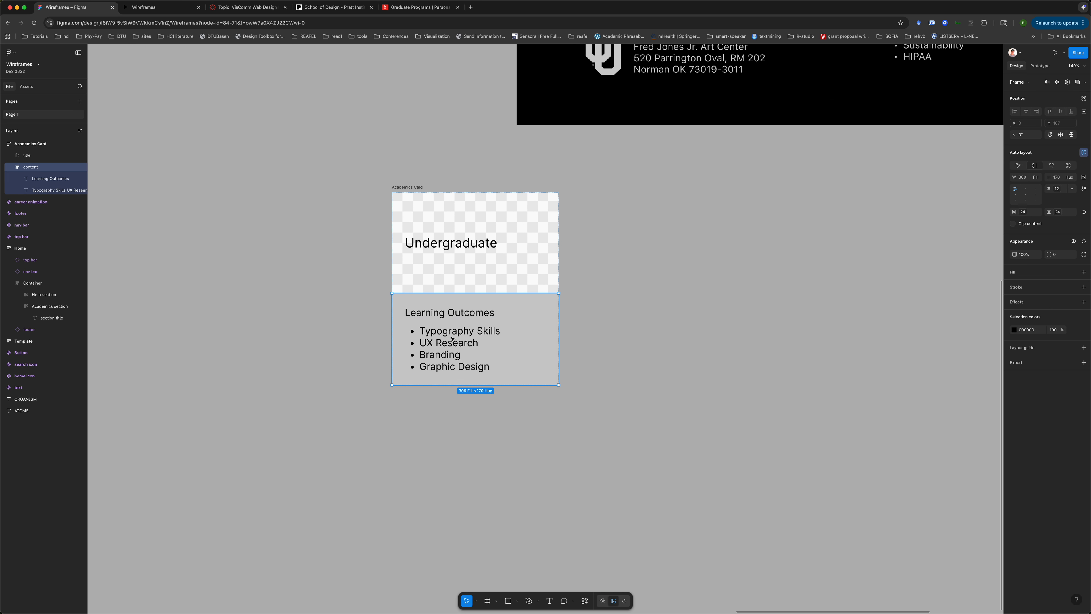
double_click(458, 358)
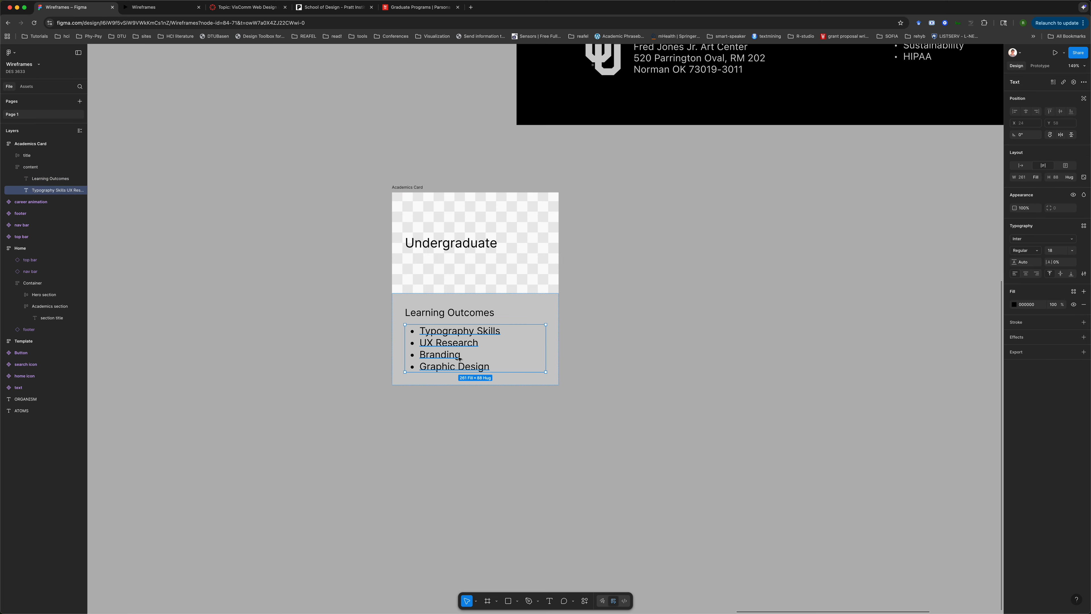
left_click(657, 347)
left_click(483, 319)
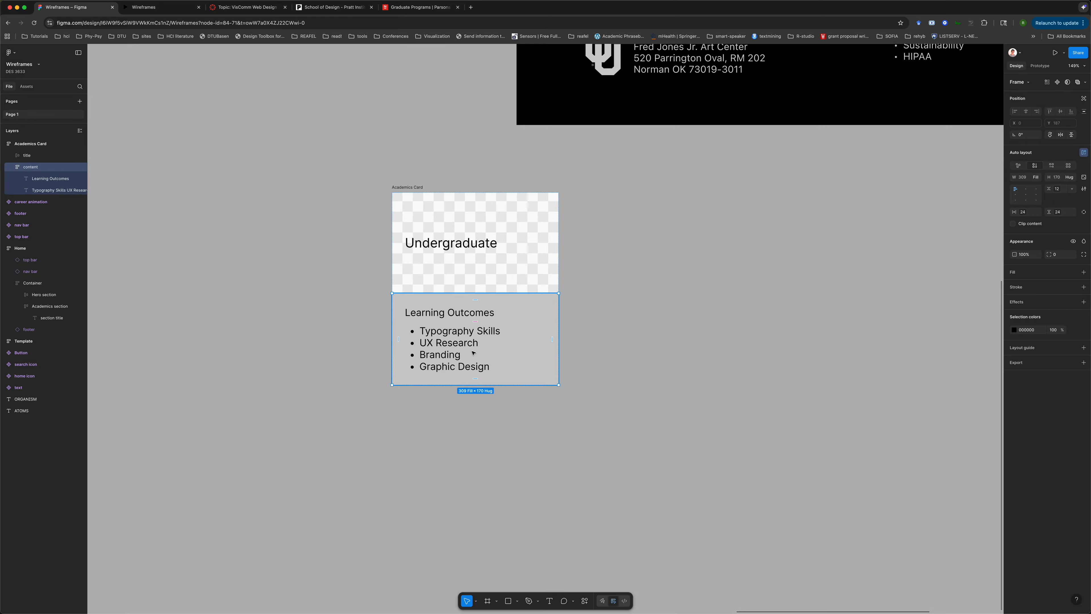
left_click(441, 434)
scroll(378, 408, "down", 5)
scroll(379, 407, "down", 4)
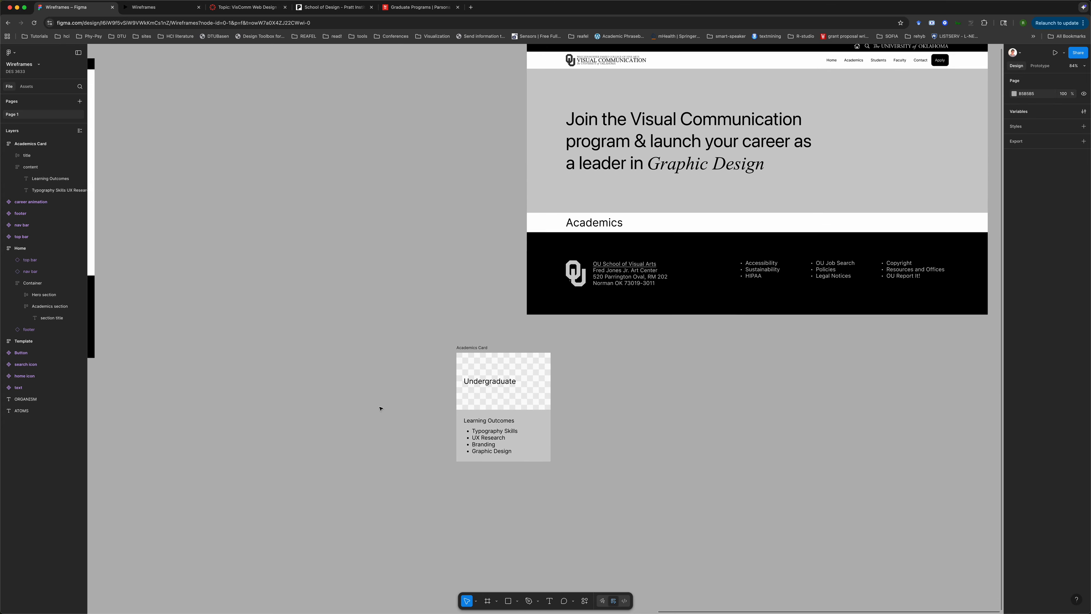
left_click(494, 449)
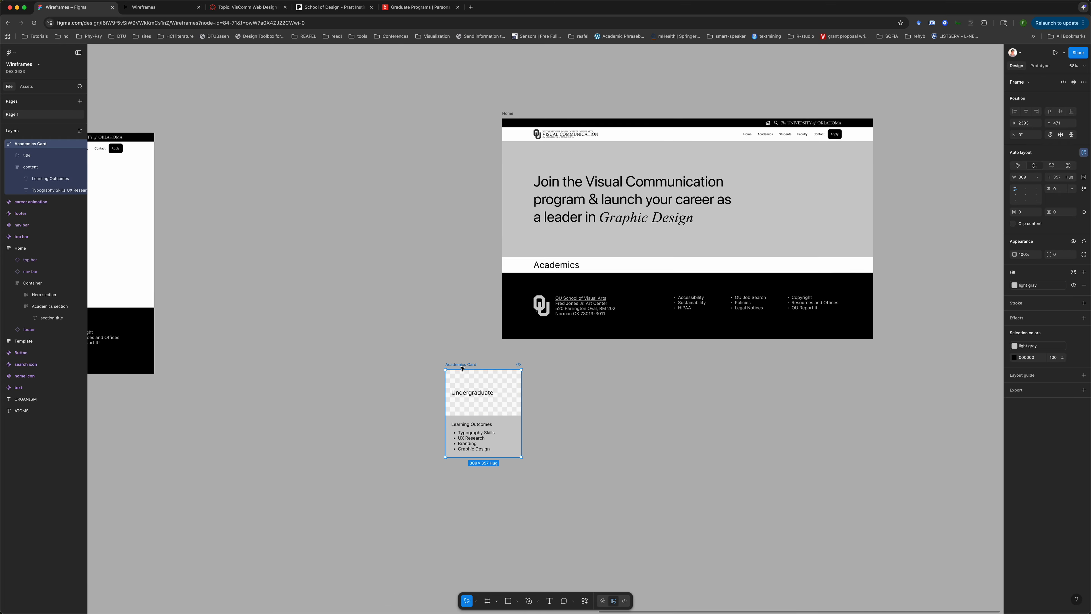
left_click(409, 444)
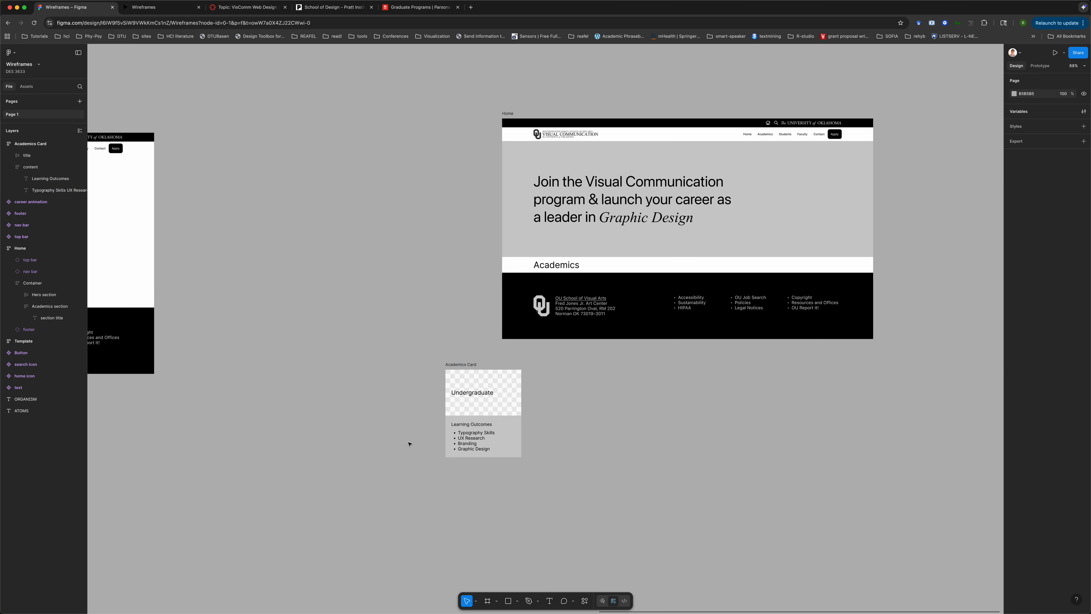
scroll(409, 445, "down", 3)
scroll(408, 444, "up", 5)
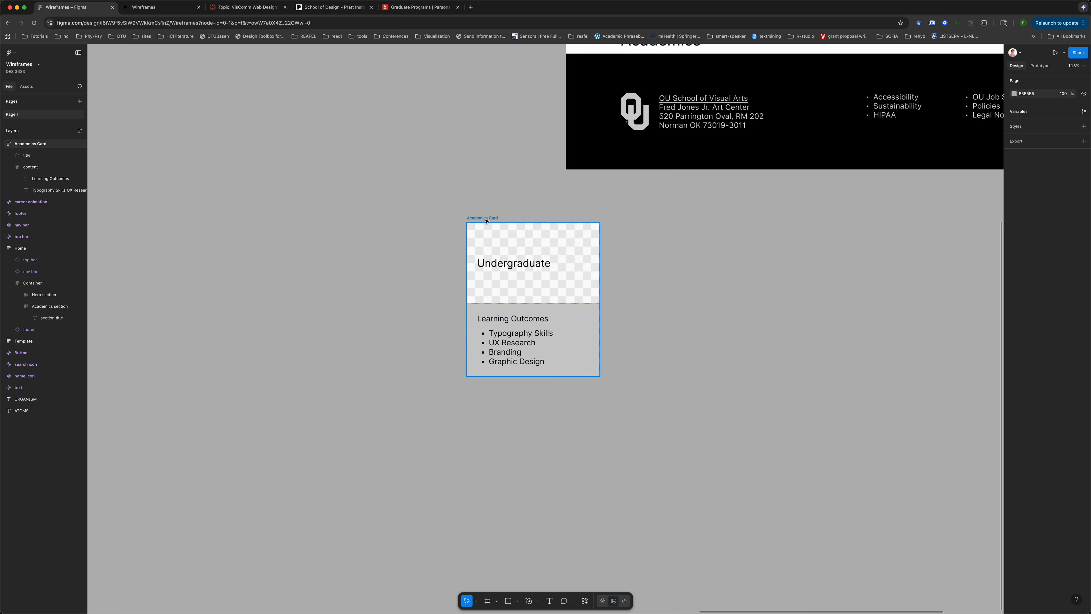
scroll(402, 334, "left", 3)
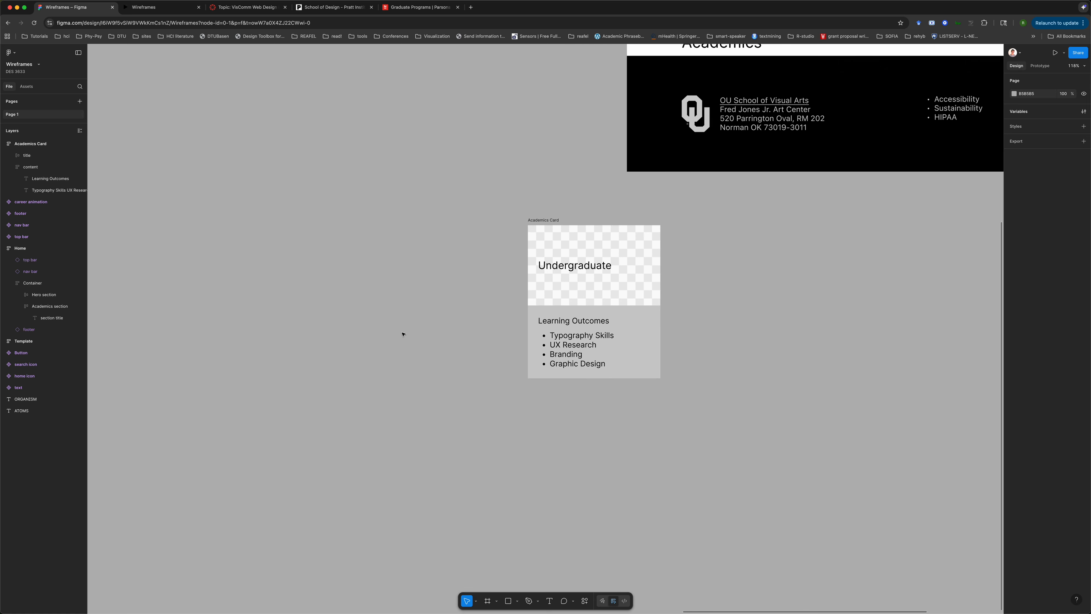
Search the page's layers for "button" and inspect the Button component set among the atoms
scroll(403, 334, "down", 5)
scroll(402, 334, "left", 10)
scroll(403, 334, "down", 5)
scroll(403, 334, "left", 10)
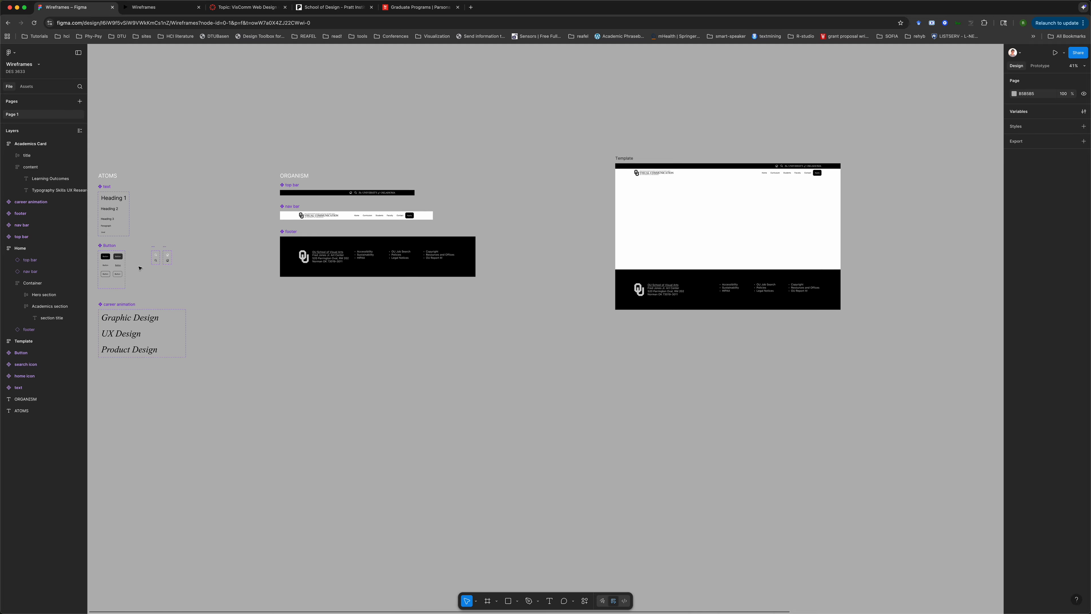
left_click(80, 86)
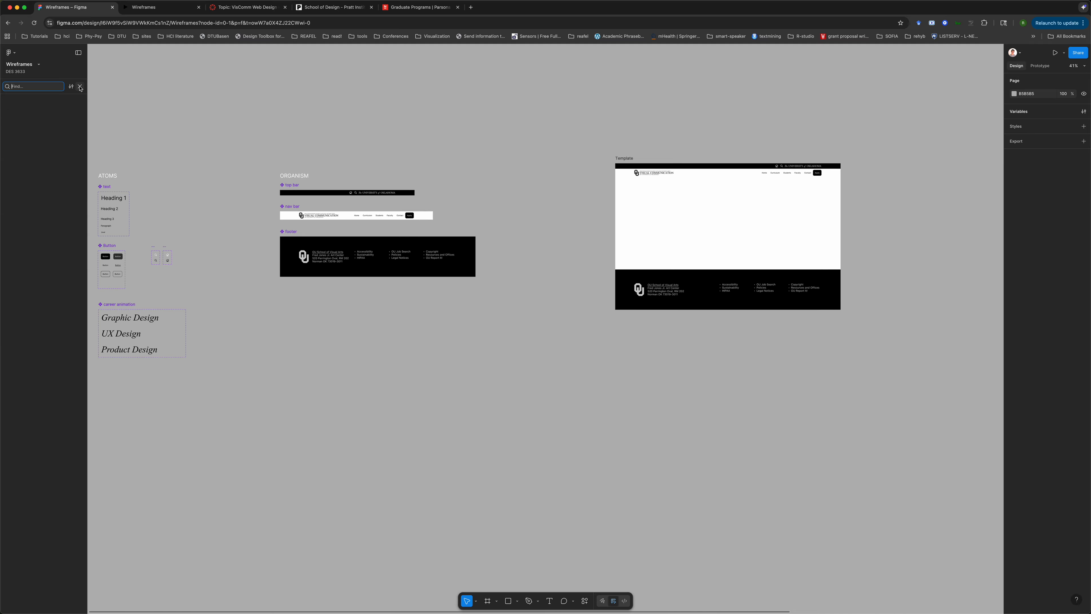
type("button")
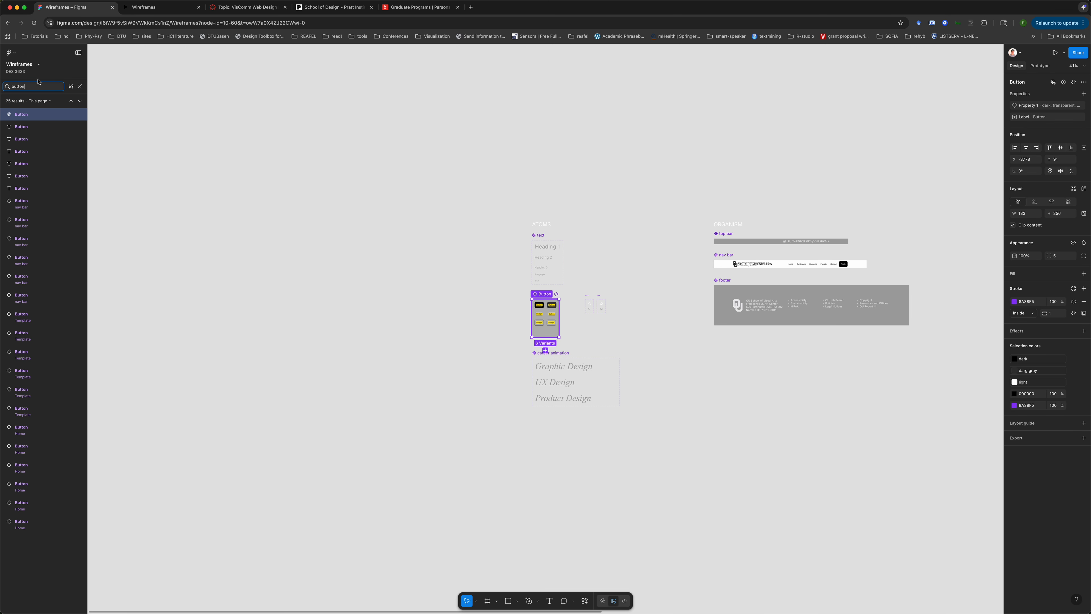
scroll(527, 253, "up", 5)
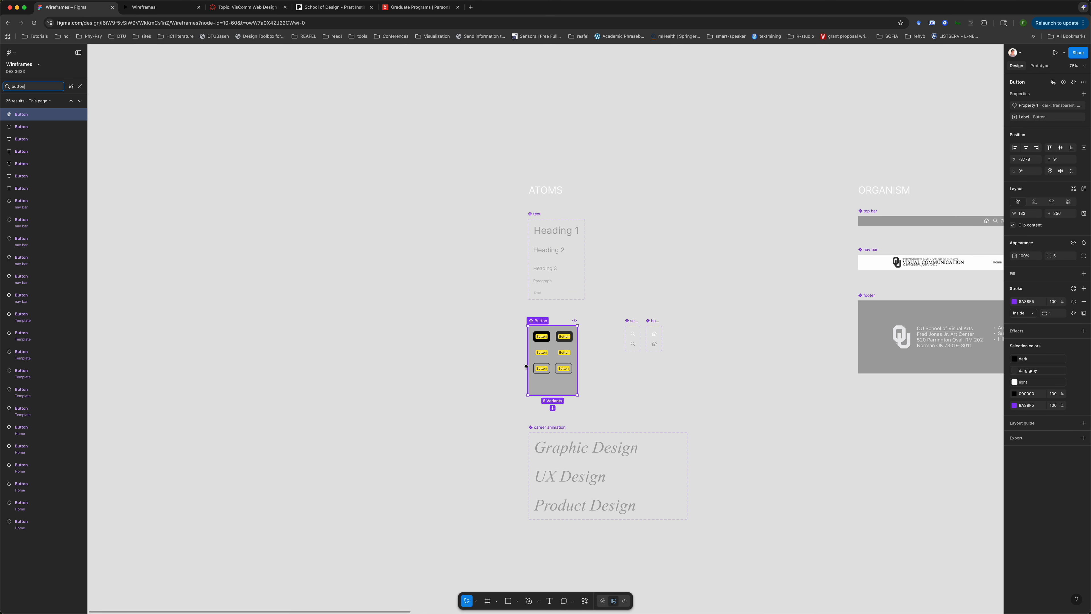
left_click(80, 86)
Find the Button component in the file's assets and insert a dark instance of it on the canvas
left_click(26, 86)
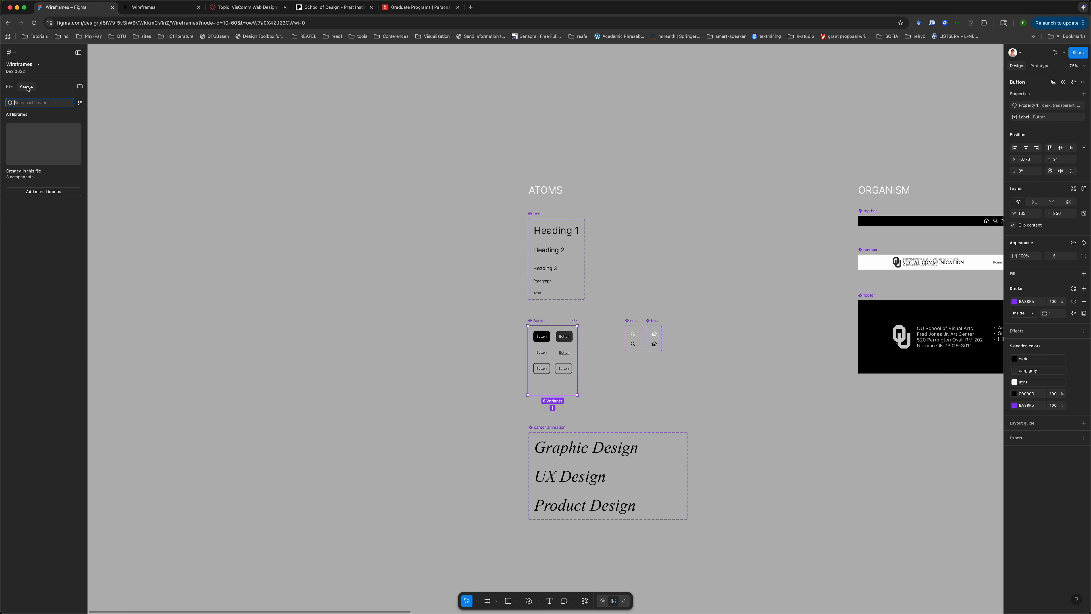
type("button")
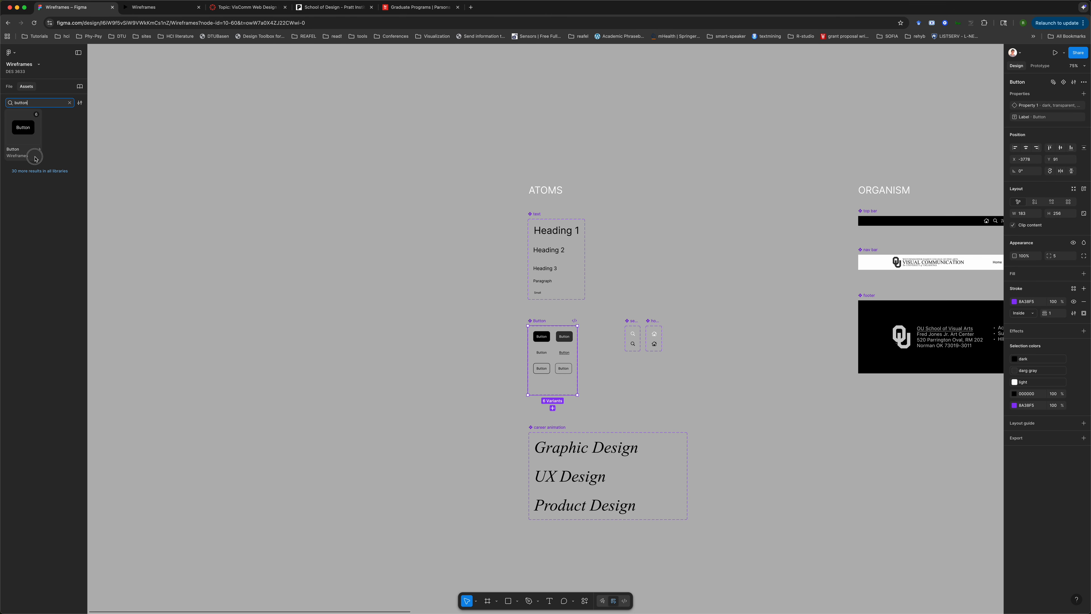
left_click(27, 145)
left_click(136, 198)
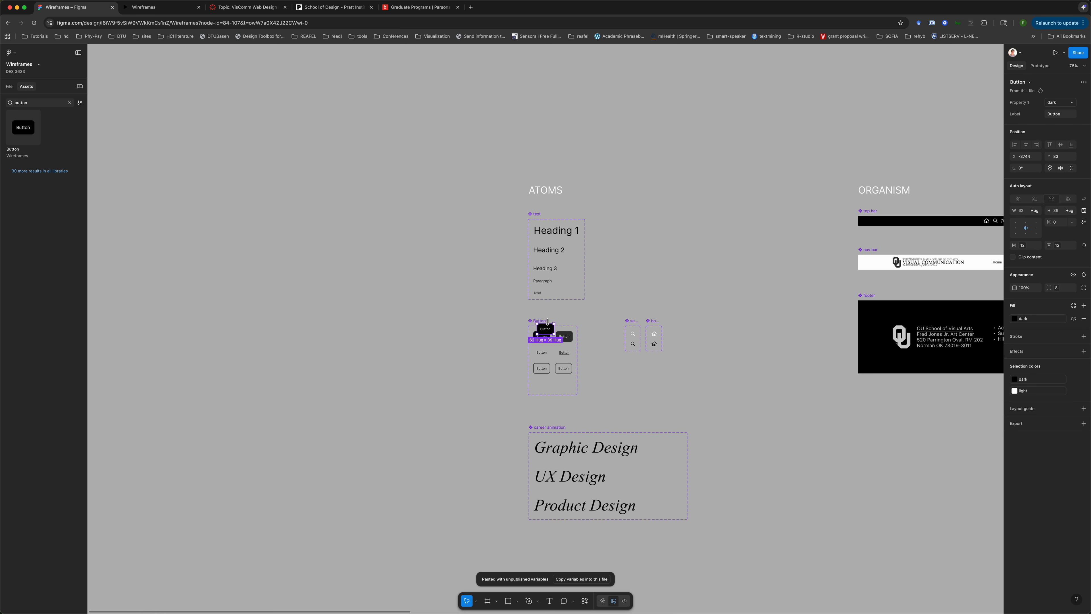
Move the Button instance from the atoms area into the Academics Card, below the content frame
key("Delete")
scroll(547, 321, "right", 3)
left_click(650, 291)
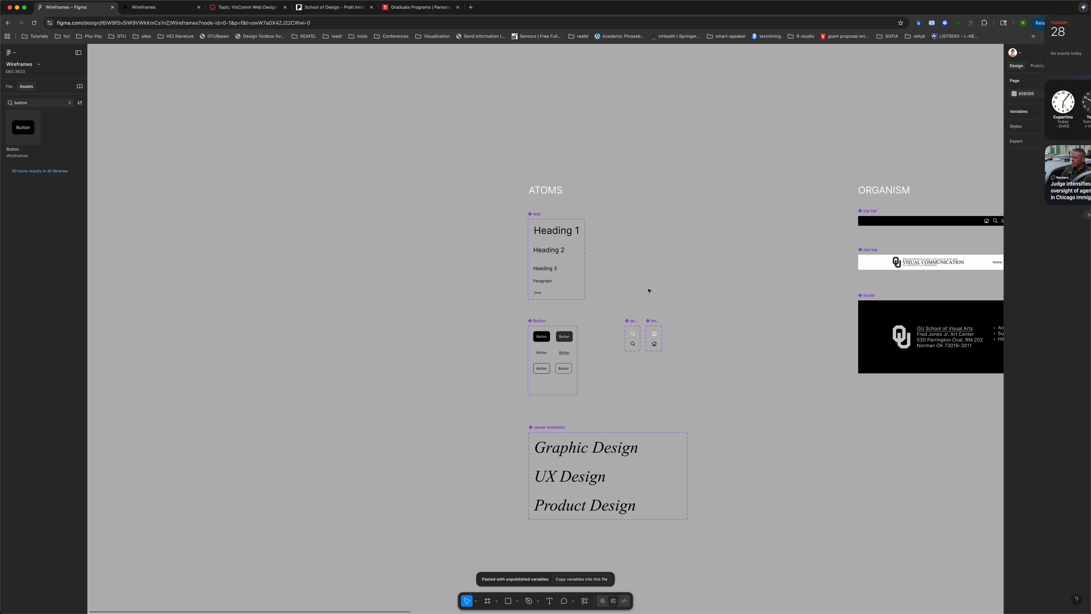
scroll(648, 291, "right", 20)
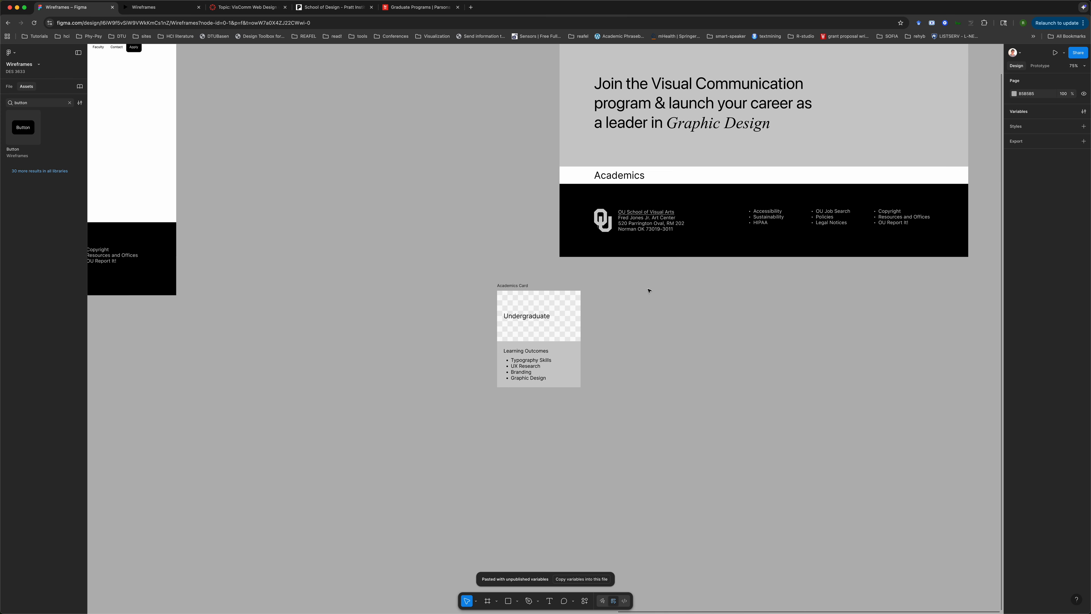
scroll(649, 291, "up", 5)
left_click(425, 222)
key("cmd+v")
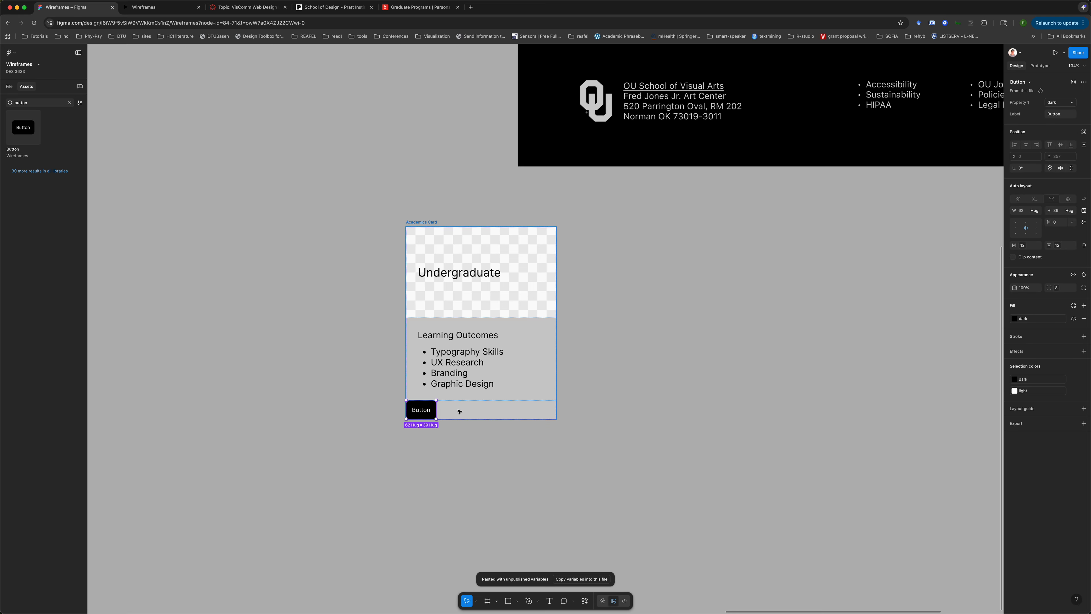
Wrap the Academics Card's Button in an auto layout frame and name the frame "footer"
left_click(9, 86)
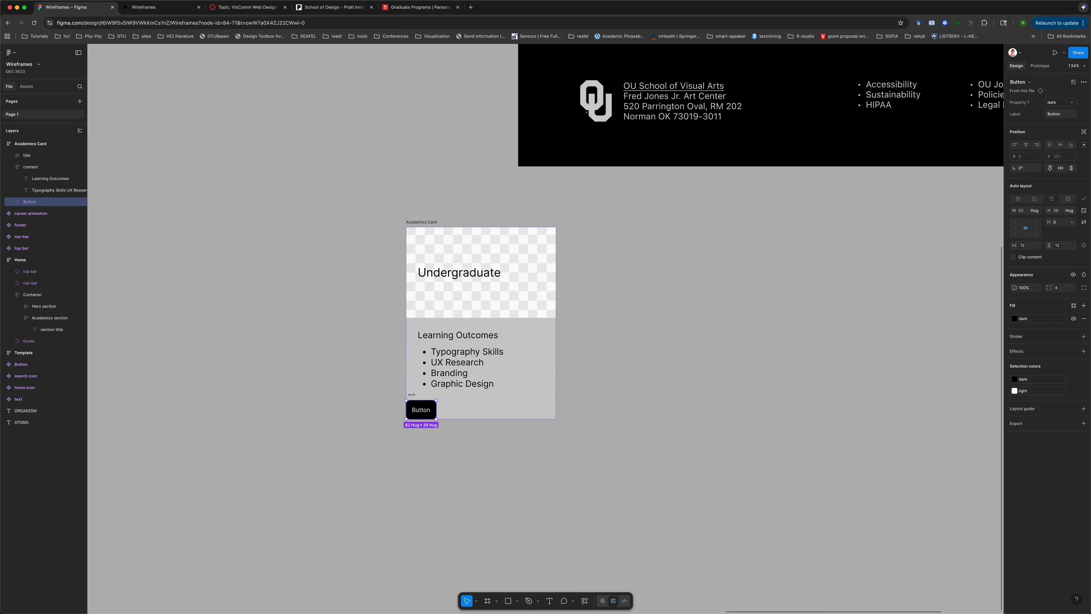
right_click(41, 206)
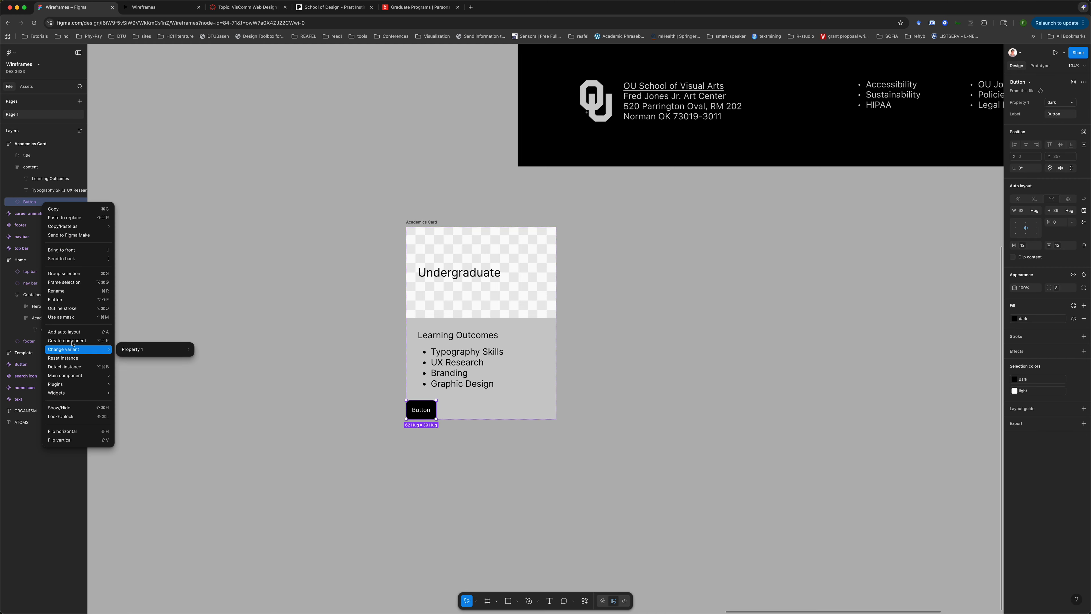
left_click(64, 332)
double_click(31, 202)
type("foot")
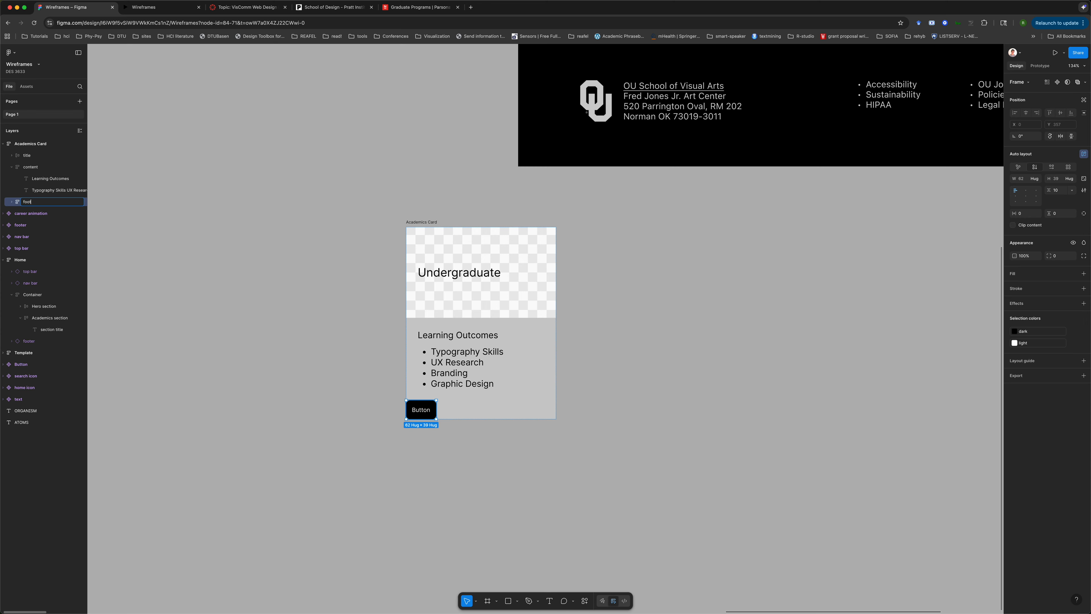
type("er")
key("Return")
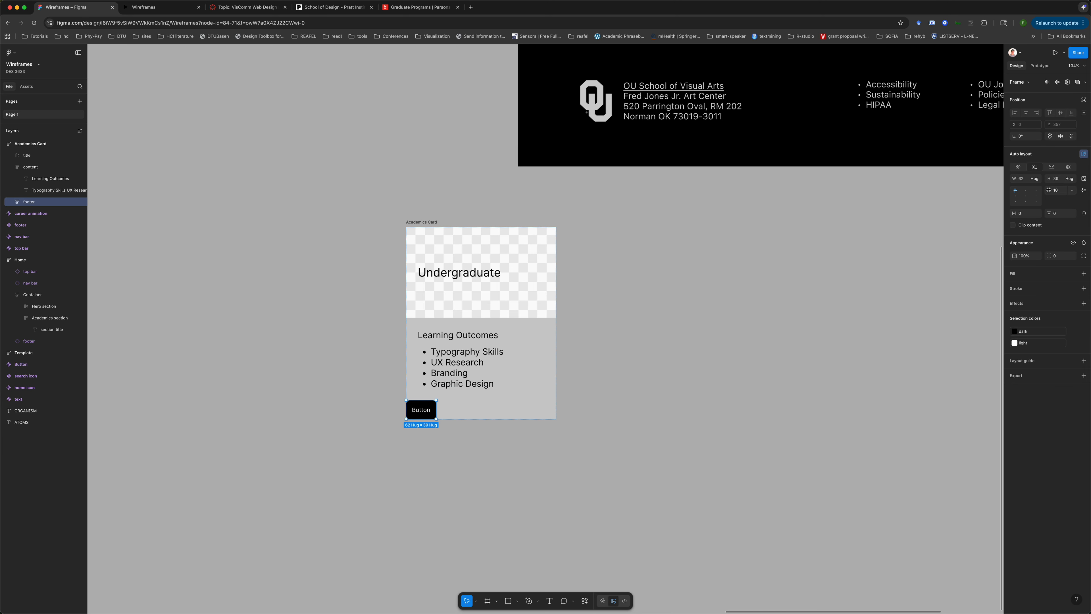
Set the card footer frame's horizontal padding to a 24 variable and its vertical padding to the medium spacing variable (24)
left_click(1037, 213)
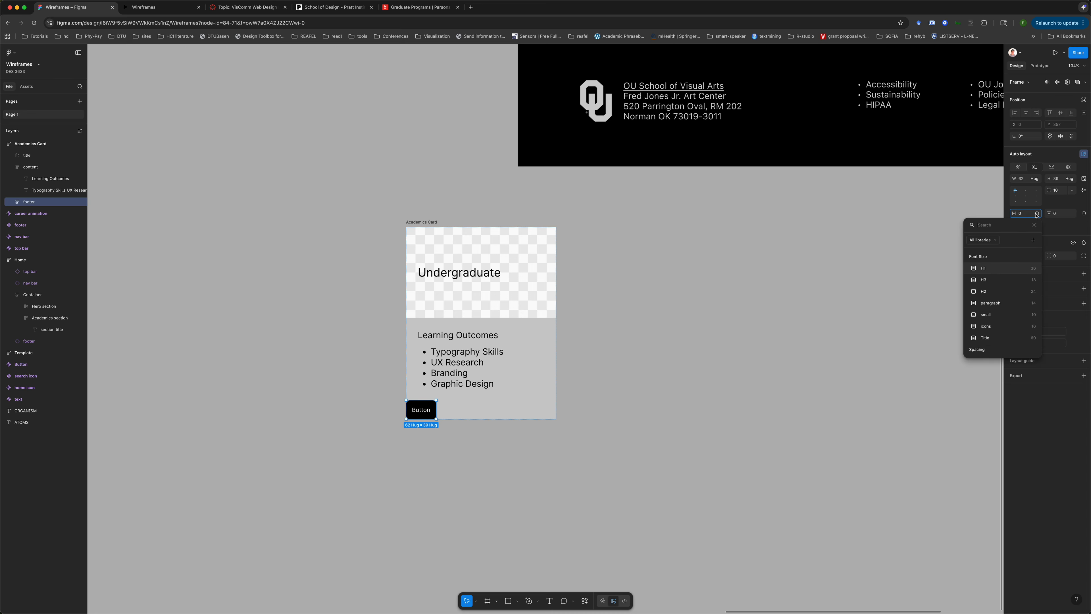
left_click(995, 291)
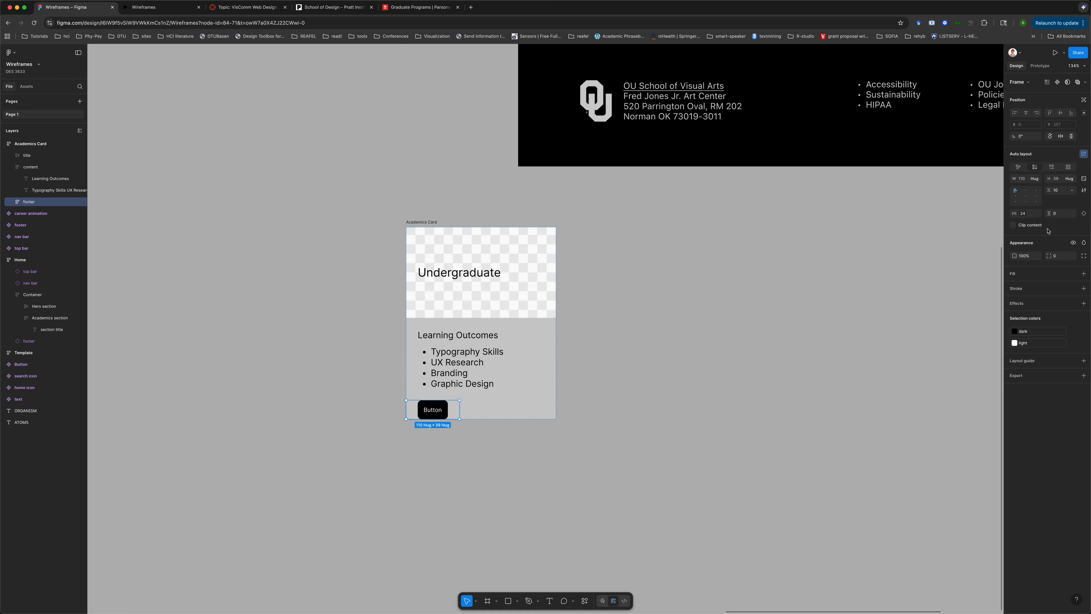
left_click(1072, 213)
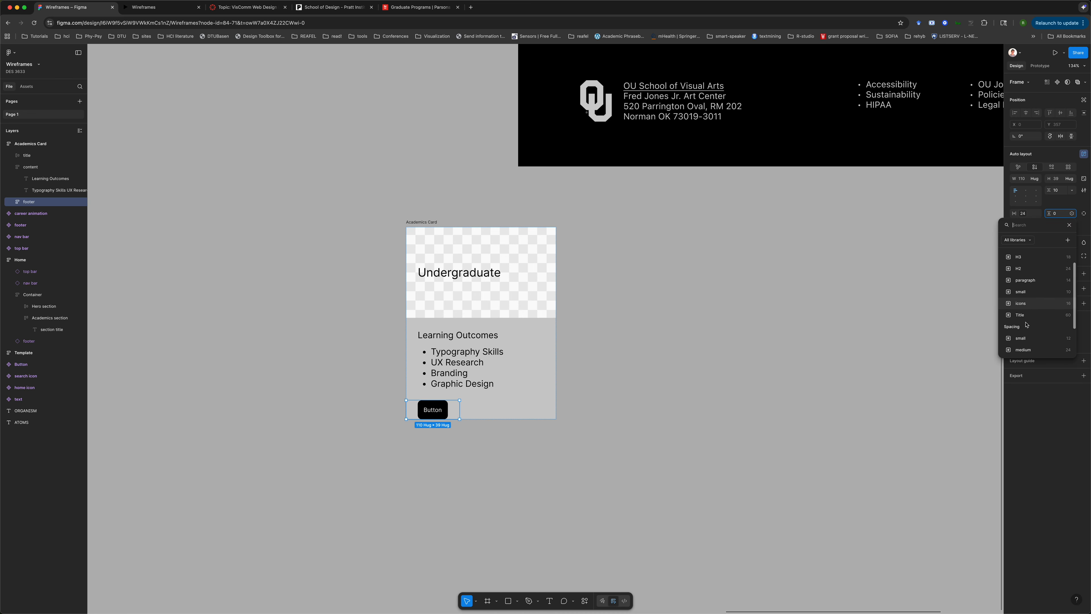
scroll(1029, 341, "down", 2)
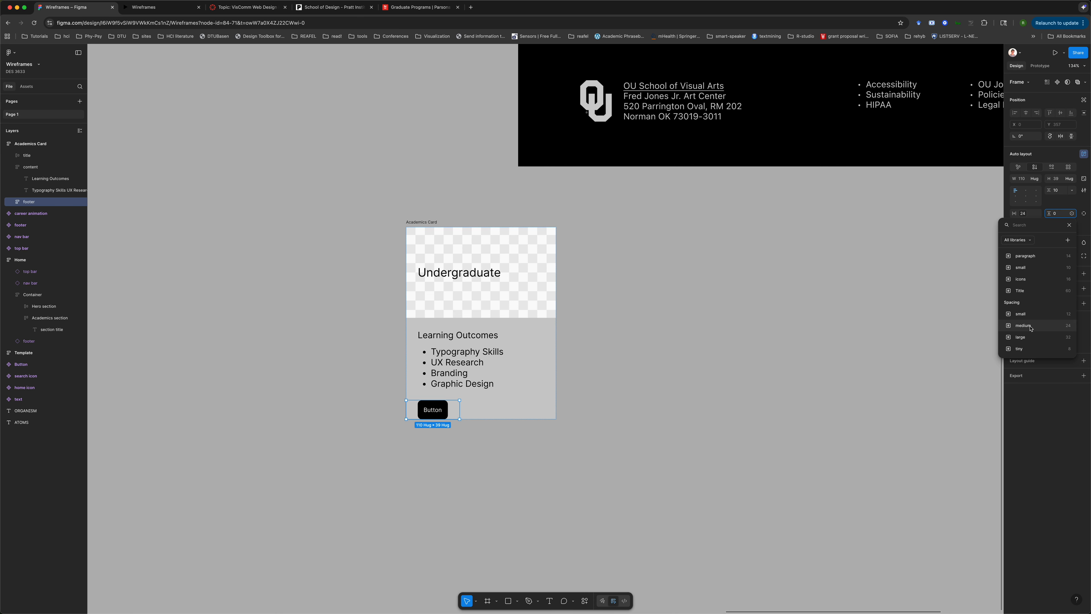
left_click(1028, 327)
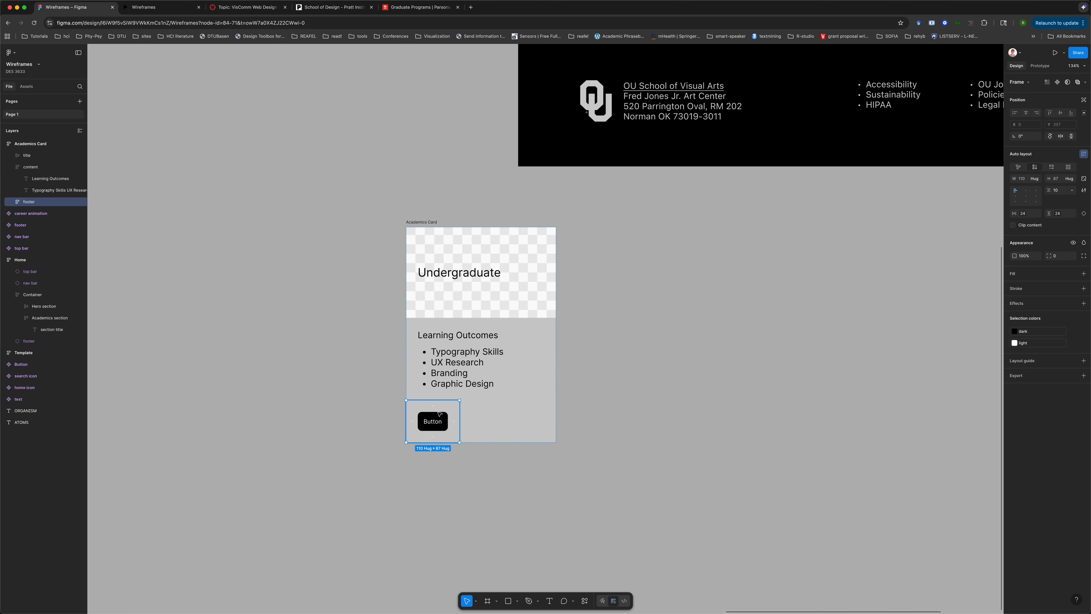
Split the card footer frame's padding into individual sides and set the top padding to 0
left_click(1083, 213)
left_click(1070, 217)
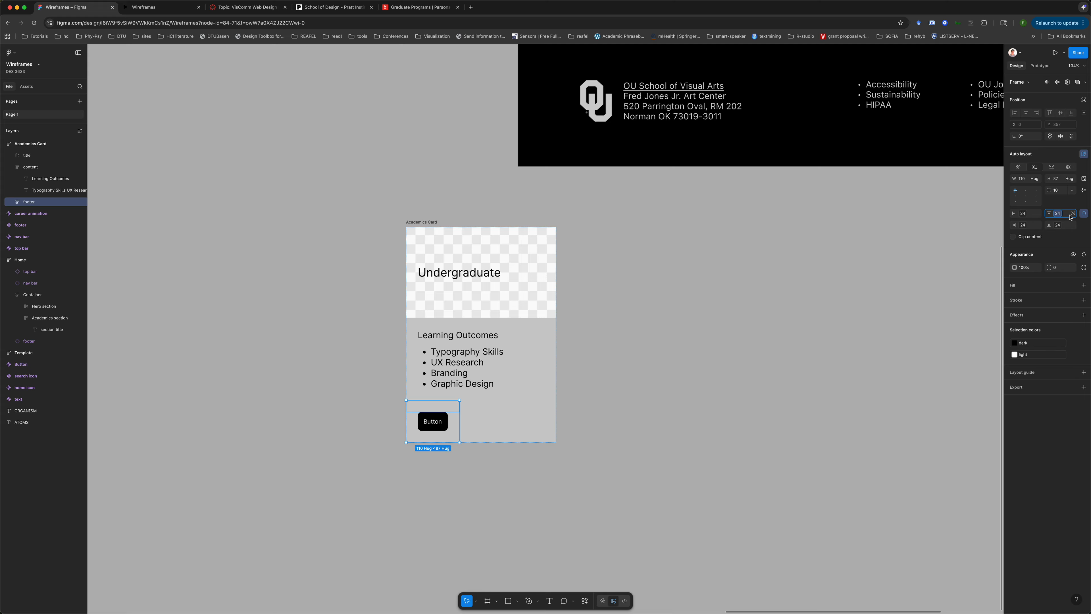
key("BackSpace")
type("0")
key("Return")
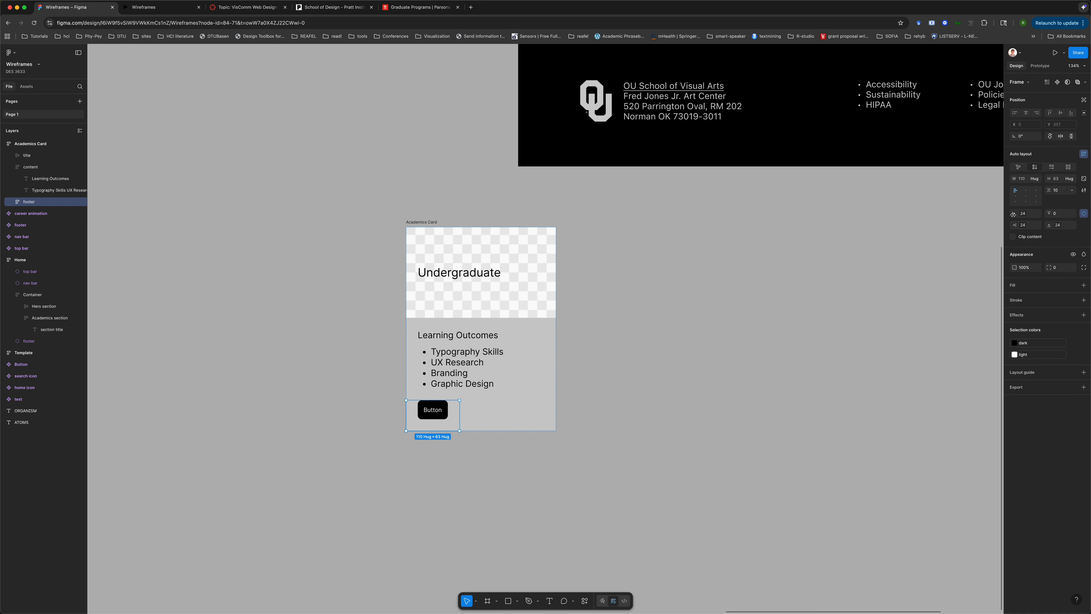
Make the card footer frame's width fill the Academics Card
left_click(1034, 179)
left_click(1027, 188)
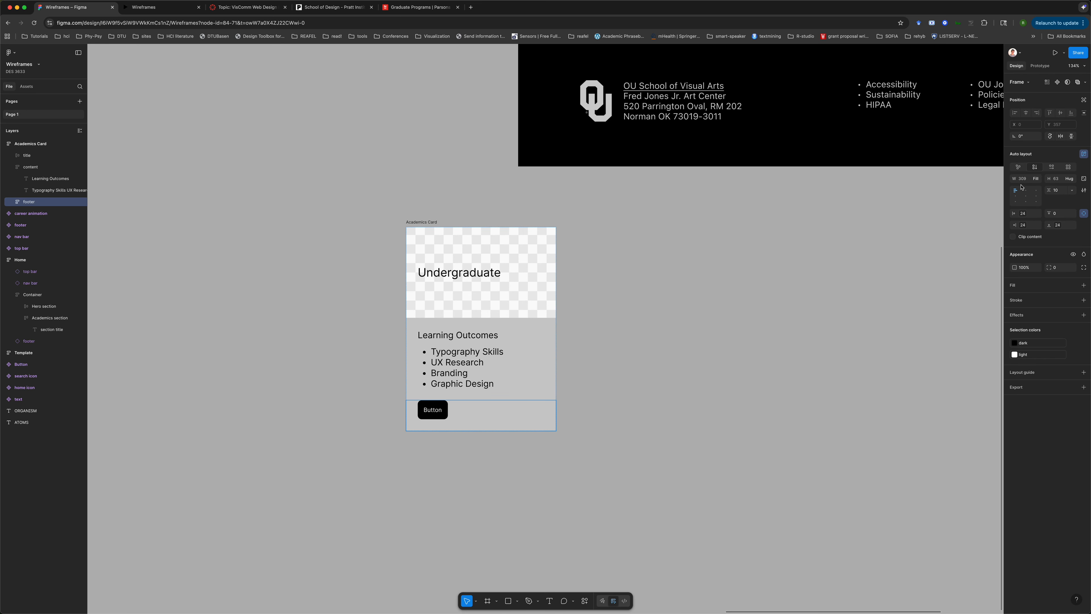
left_click(766, 323)
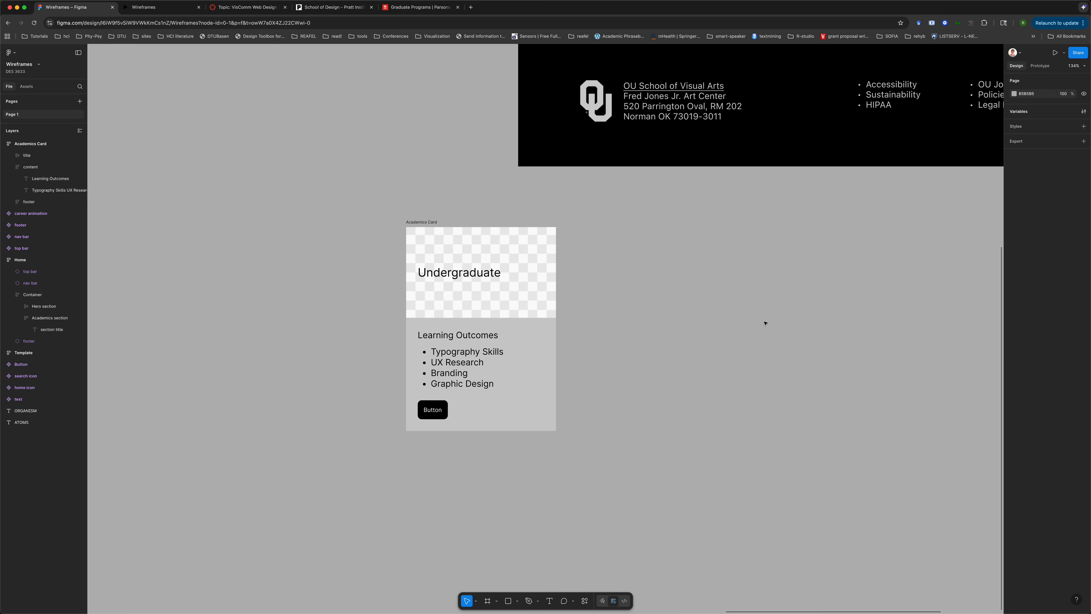
Switch the Button in the Academics Card's footer to the outlined variant
double_click(430, 417)
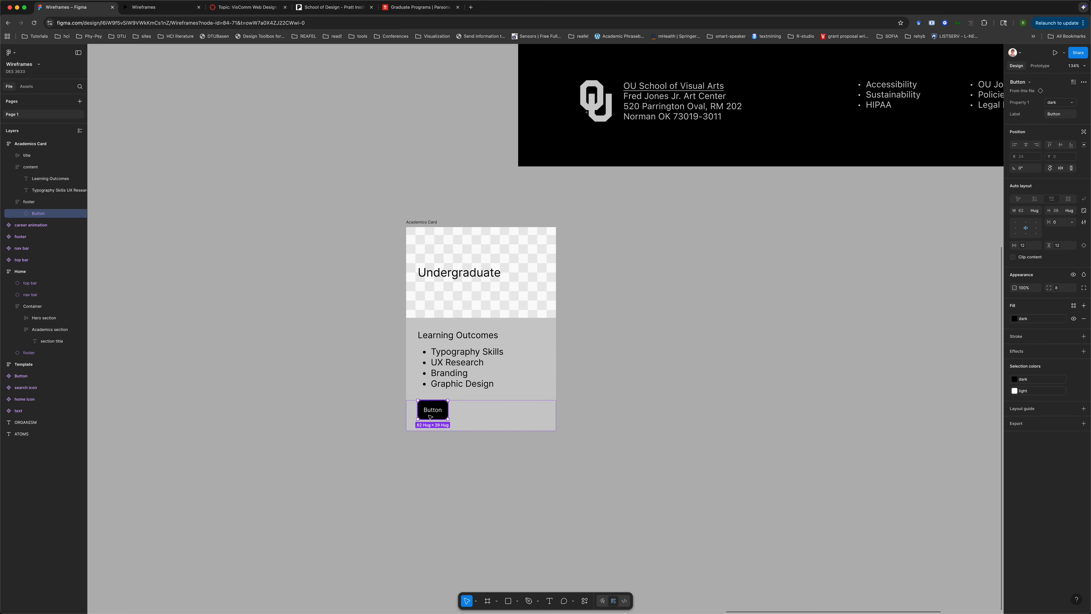
left_click(1069, 103)
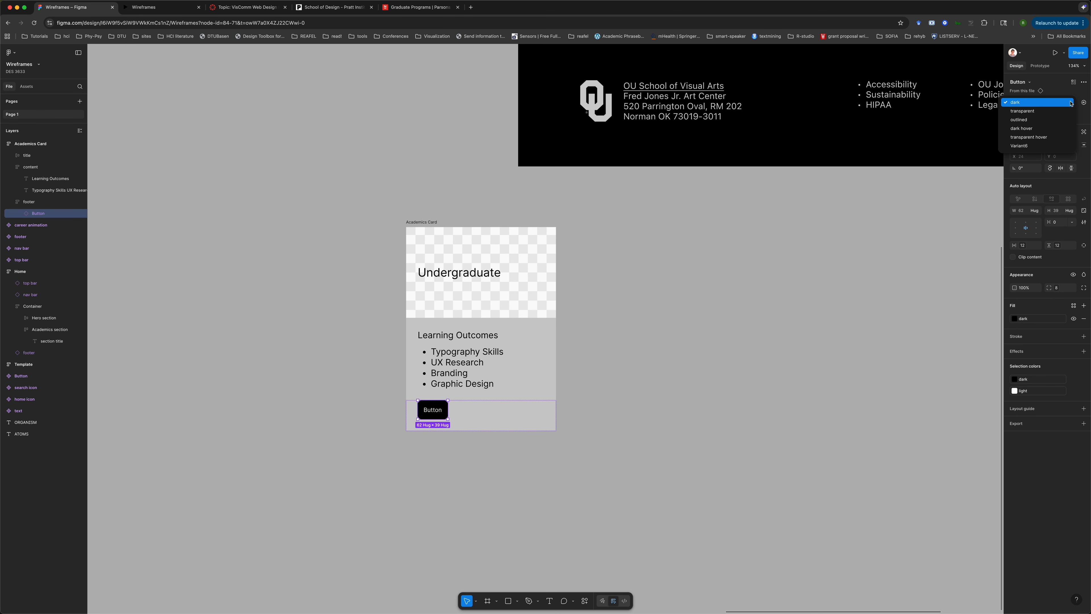
left_click(1034, 120)
left_click(793, 327)
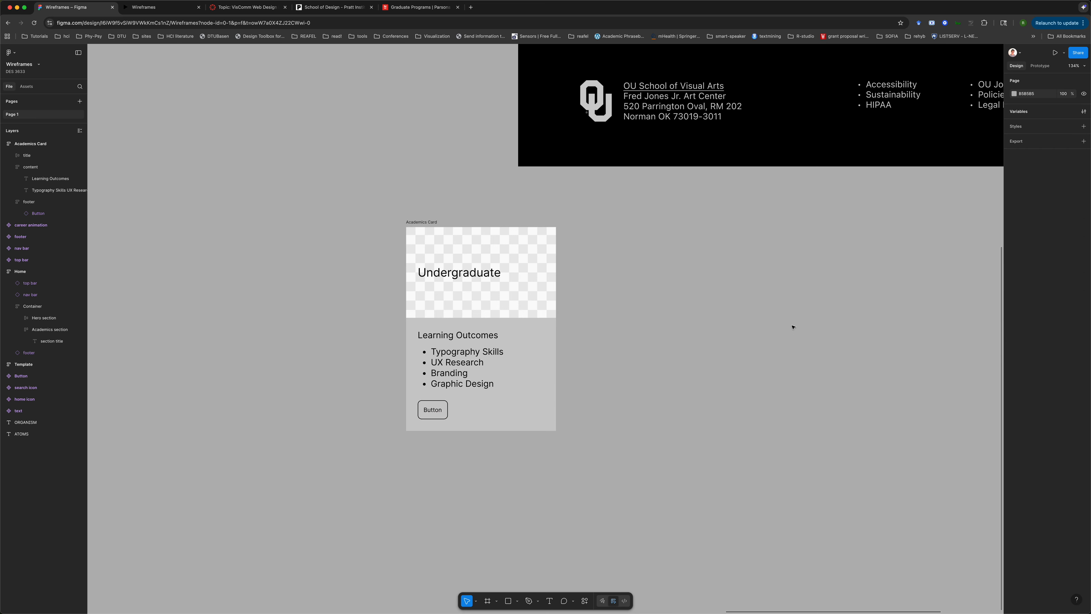
left_click(442, 415)
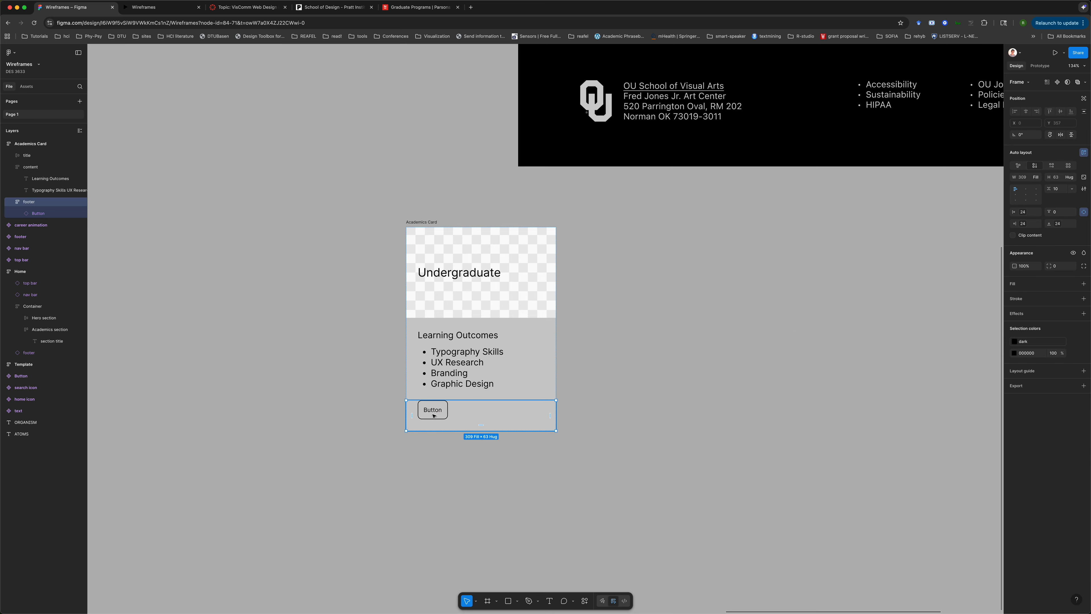
Set the label of the button in the Academics Card's footer to "Learn More"
left_click(436, 413)
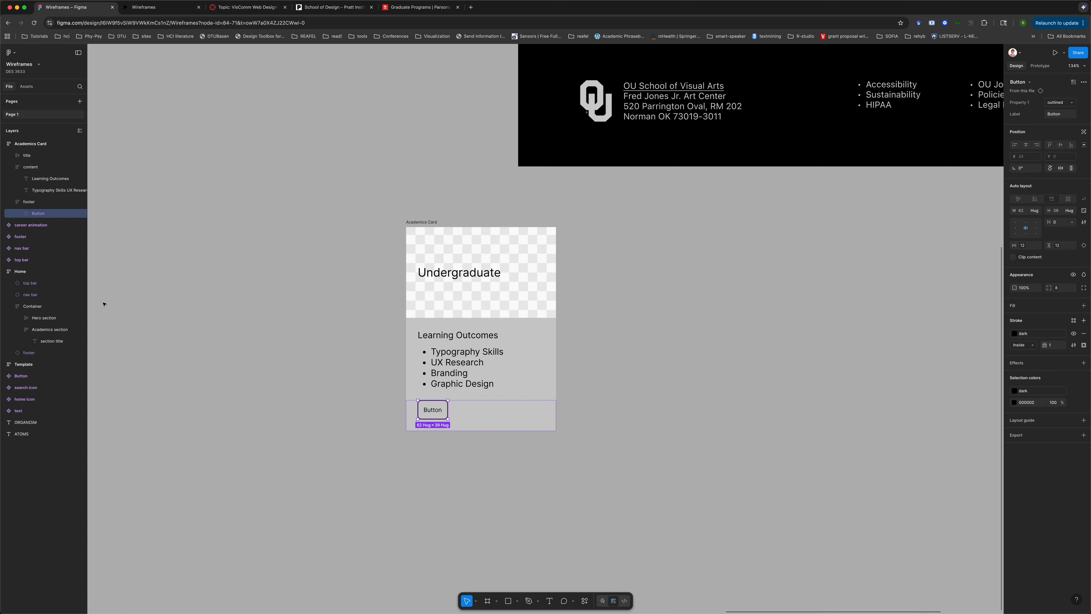
left_click(1060, 114)
type("L")
key("BackSpace")
key("BackSpace")
key("BackSpace")
key("BackSpace")
type("earn Mre")
key("Return")
left_click(1063, 115)
left_click(1064, 114)
type("o")
key("Return")
left_click(684, 322)
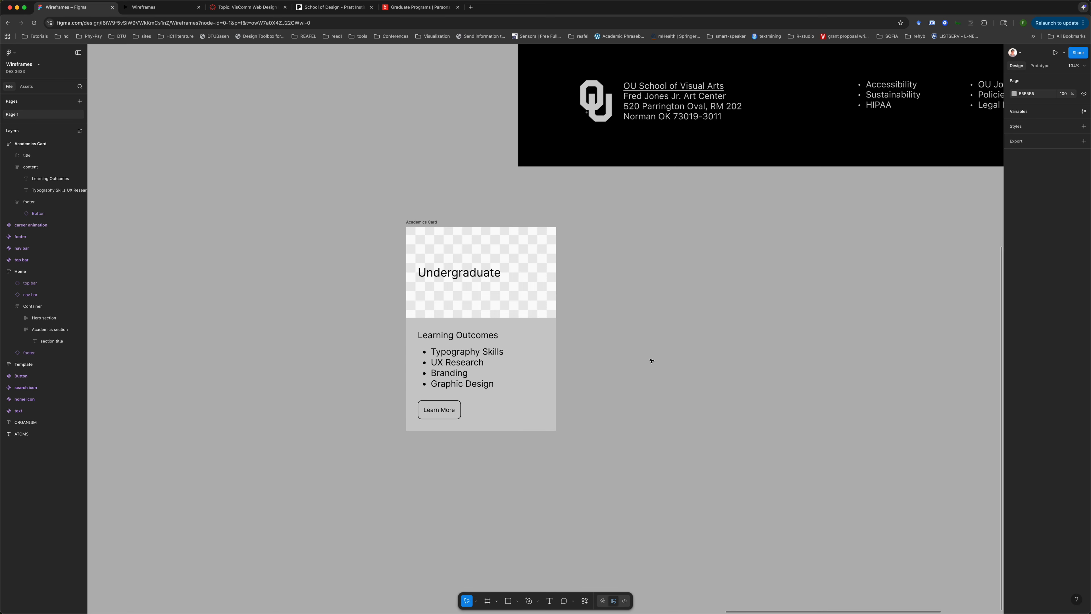
Turn the whole Academics Card frame into a component
scroll(631, 280, "down", 5)
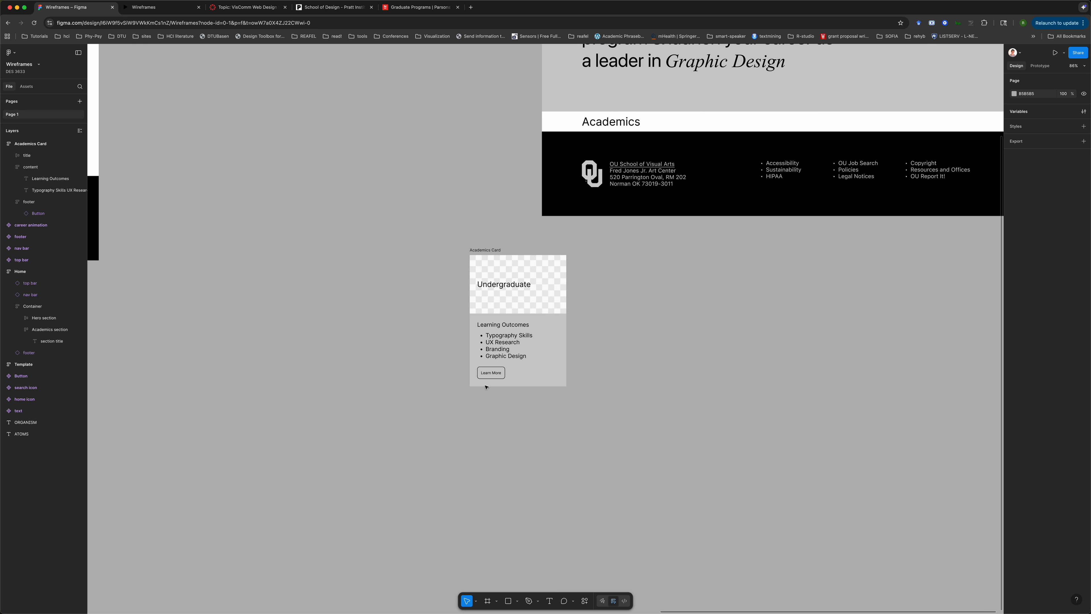
left_click(490, 250)
scroll(594, 387, "up", 1)
scroll(595, 388, "down", 2)
scroll(595, 388, "up", 1)
scroll(595, 388, "up", 3)
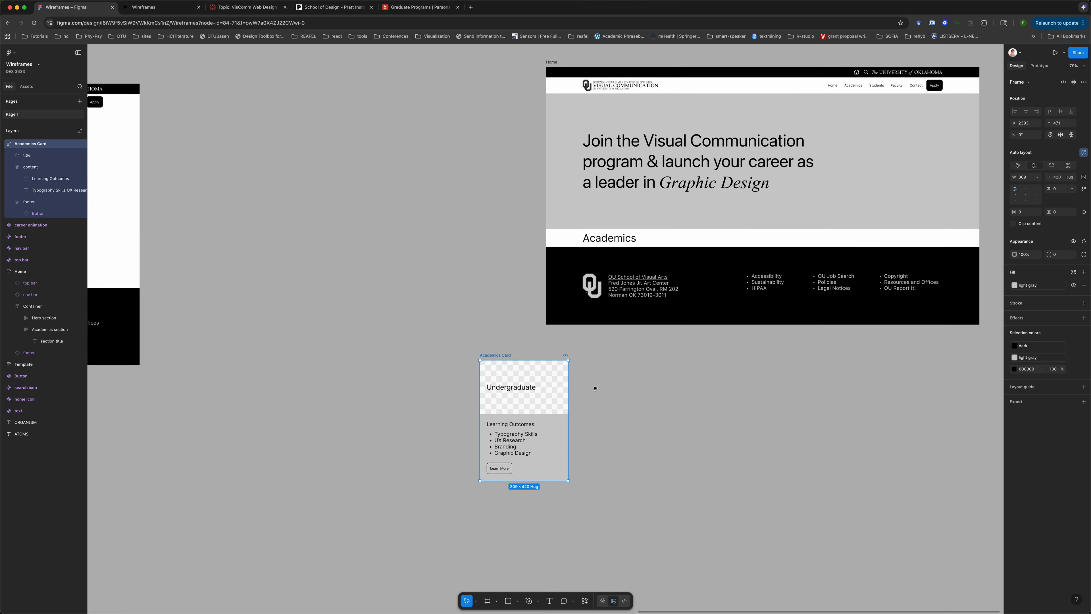
scroll(595, 388, "right", 3)
scroll(594, 388, "up", 2)
scroll(594, 388, "down", 2)
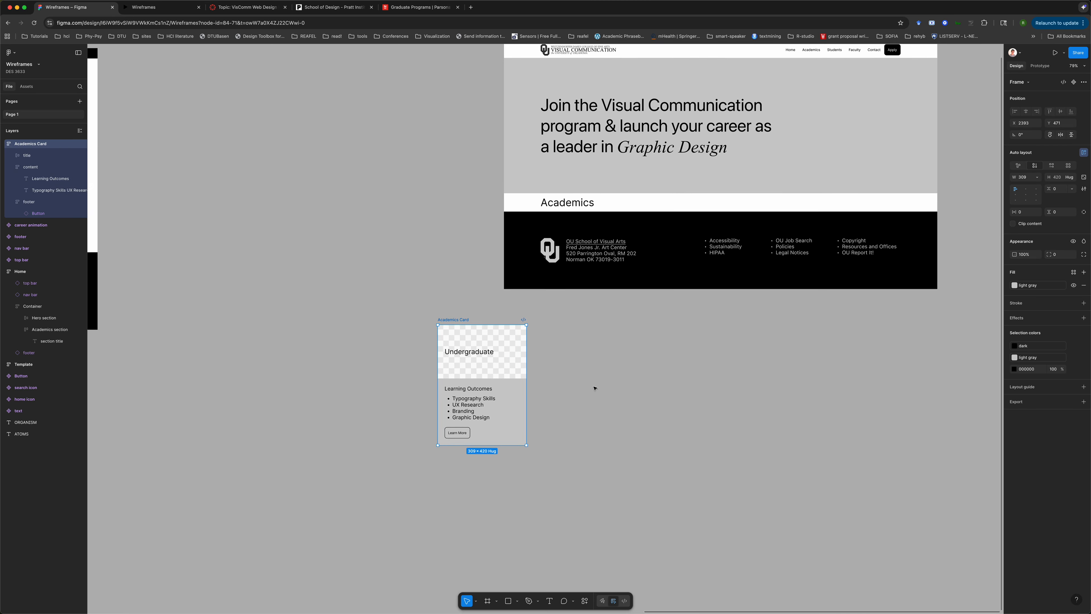
scroll(594, 387, "up", 5)
scroll(545, 248, "down", 4)
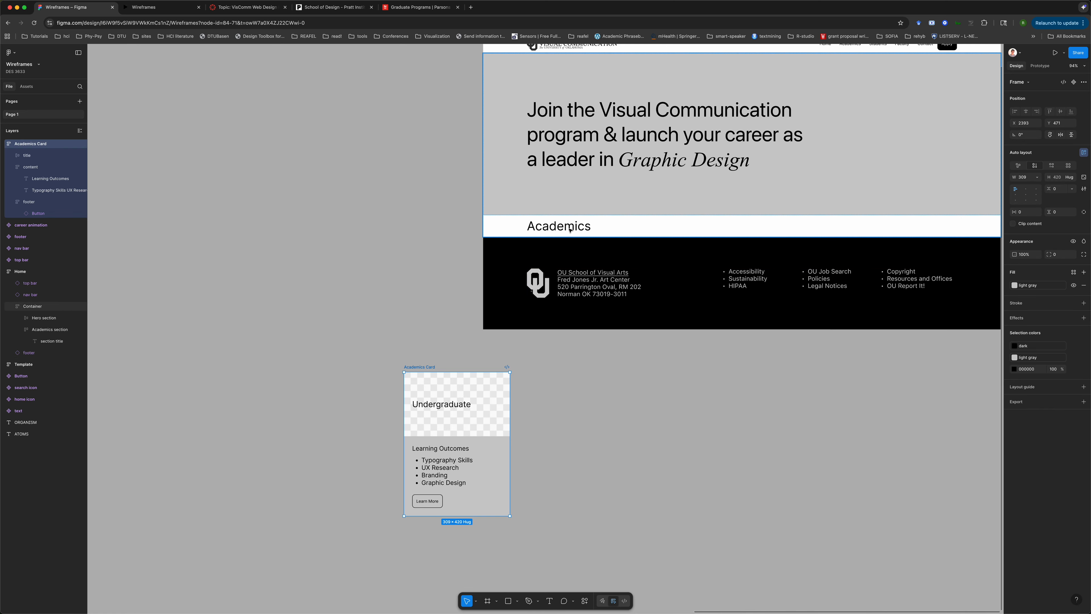
scroll(574, 388, "down", 3)
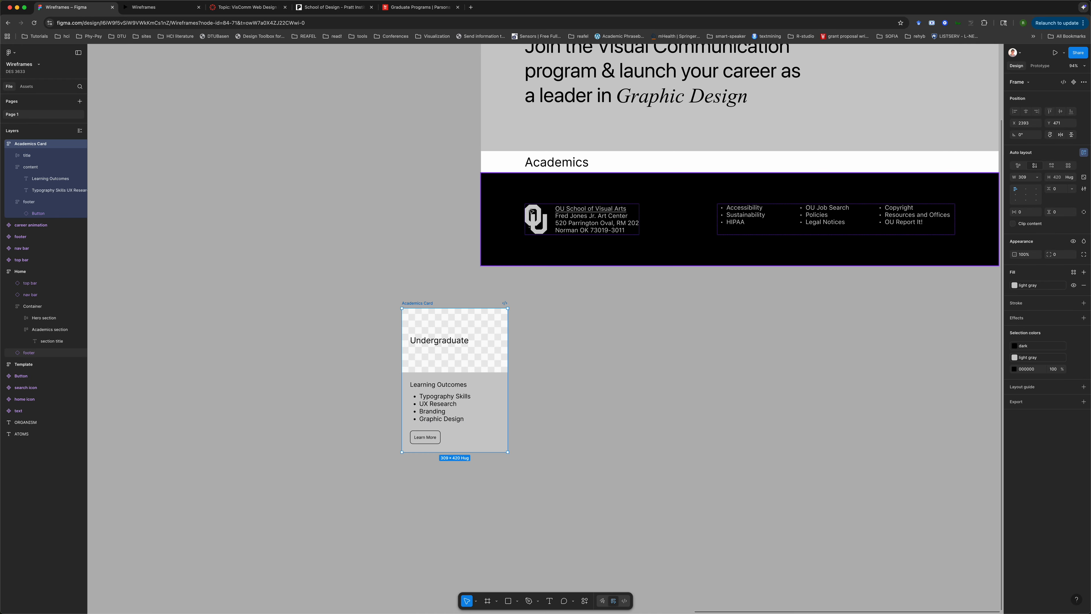
right_click(426, 304)
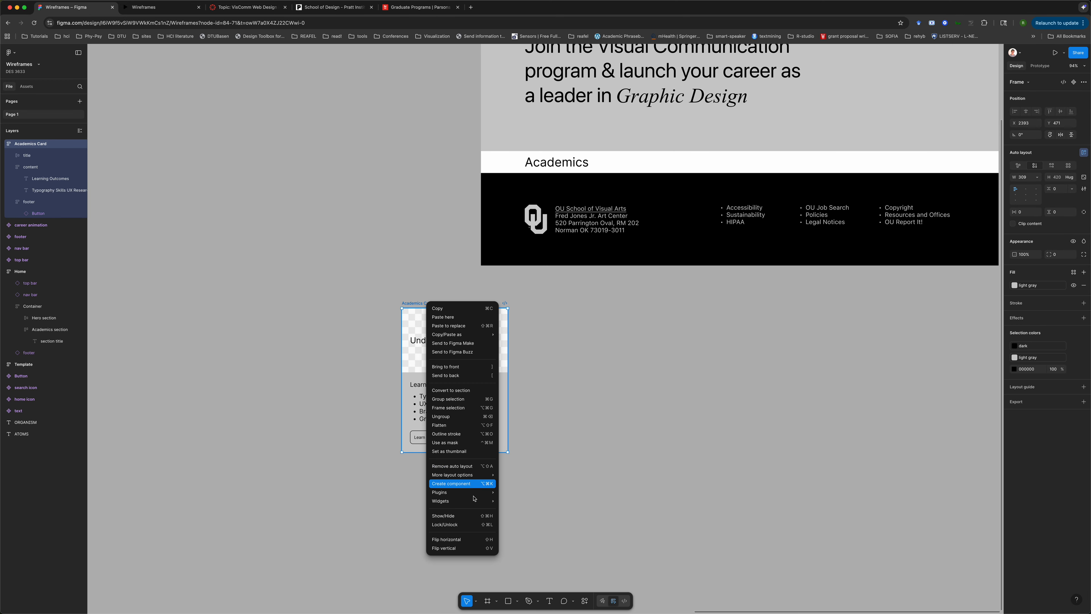
left_click(473, 484)
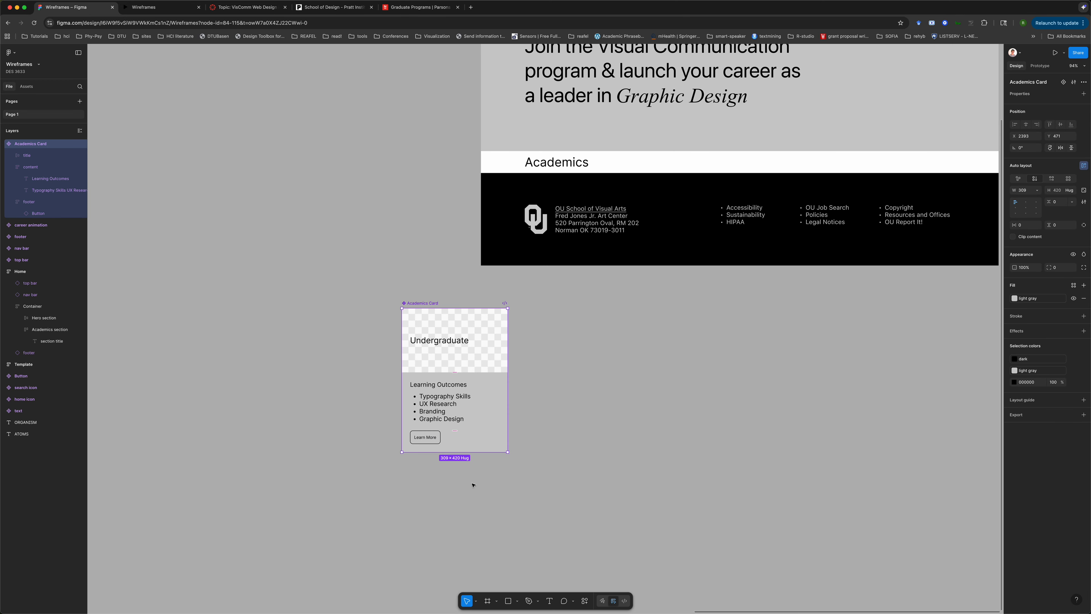
Search the assets for "text" and insert an instance of the text component near the Academics Card
double_click(439, 339)
scroll(495, 349, "up", 5)
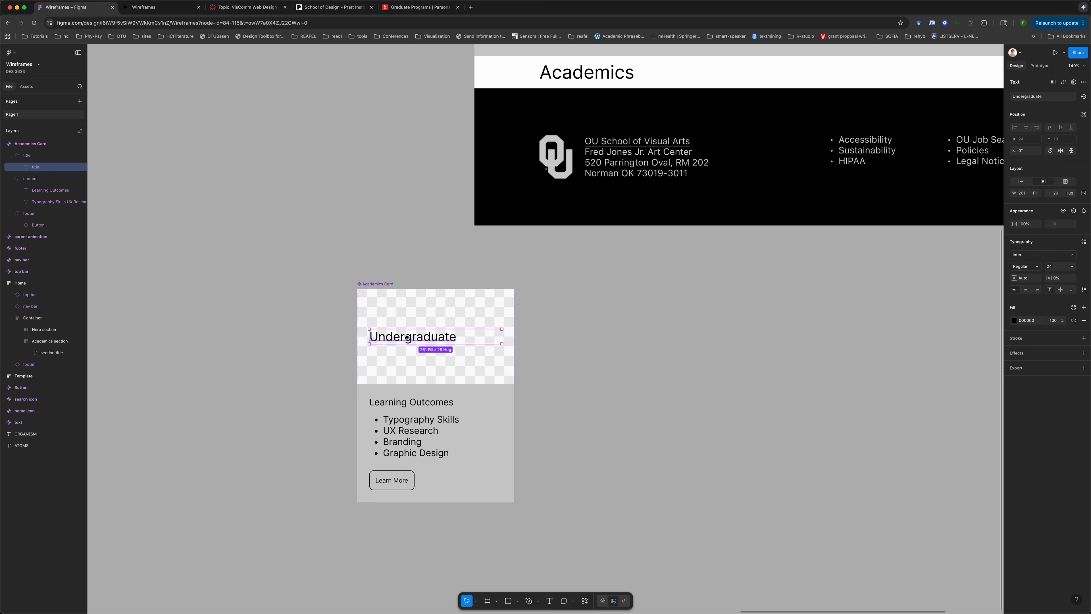
scroll(407, 338, "down", 10)
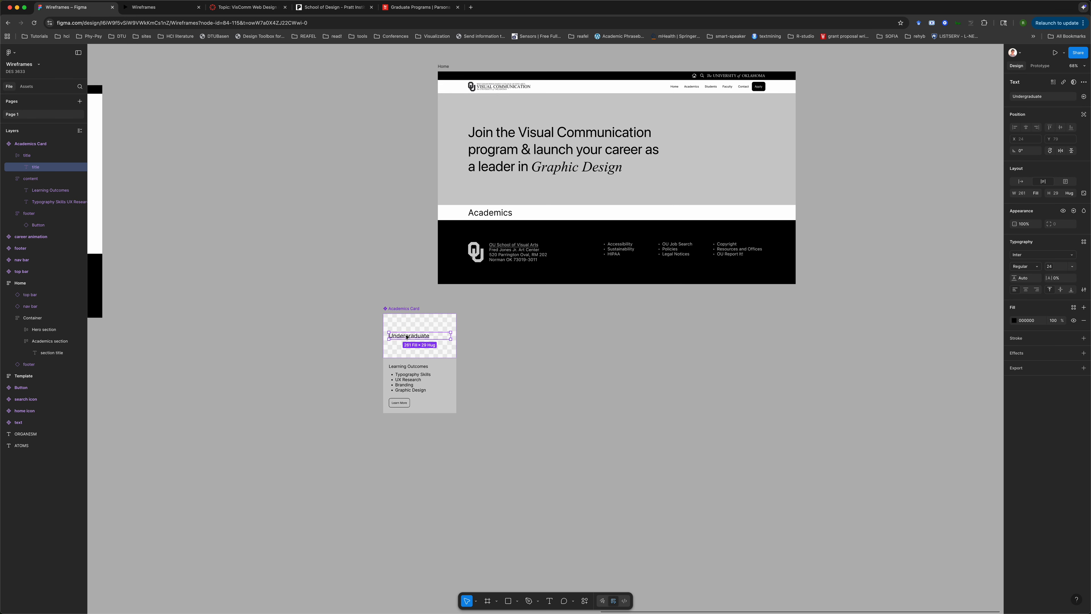
scroll(407, 337, "left", 10)
scroll(407, 338, "left", 15)
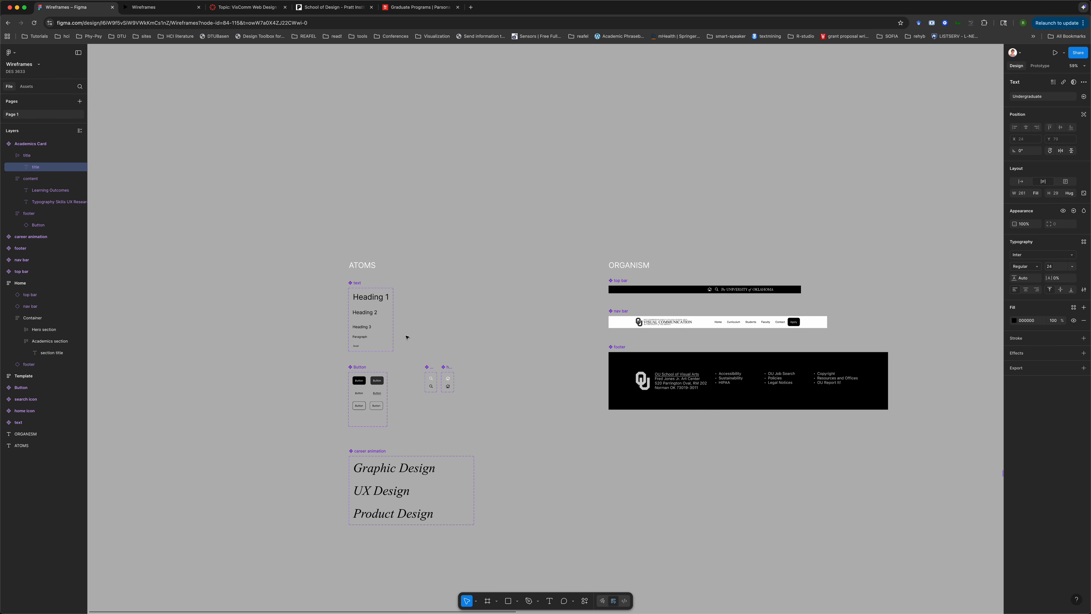
scroll(537, 343, "right", 20)
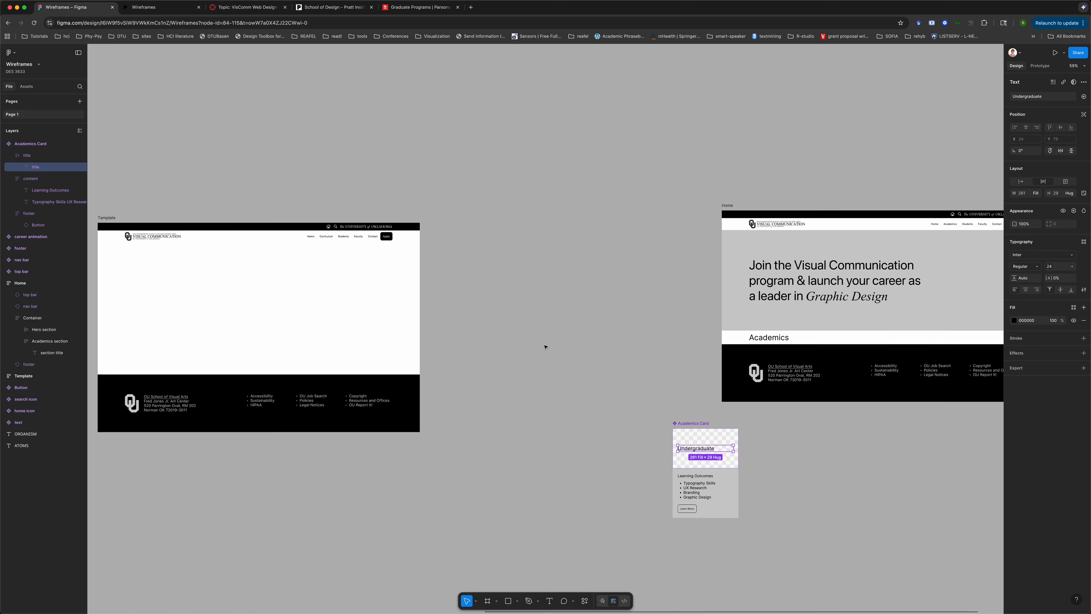
scroll(537, 401, "up", 5)
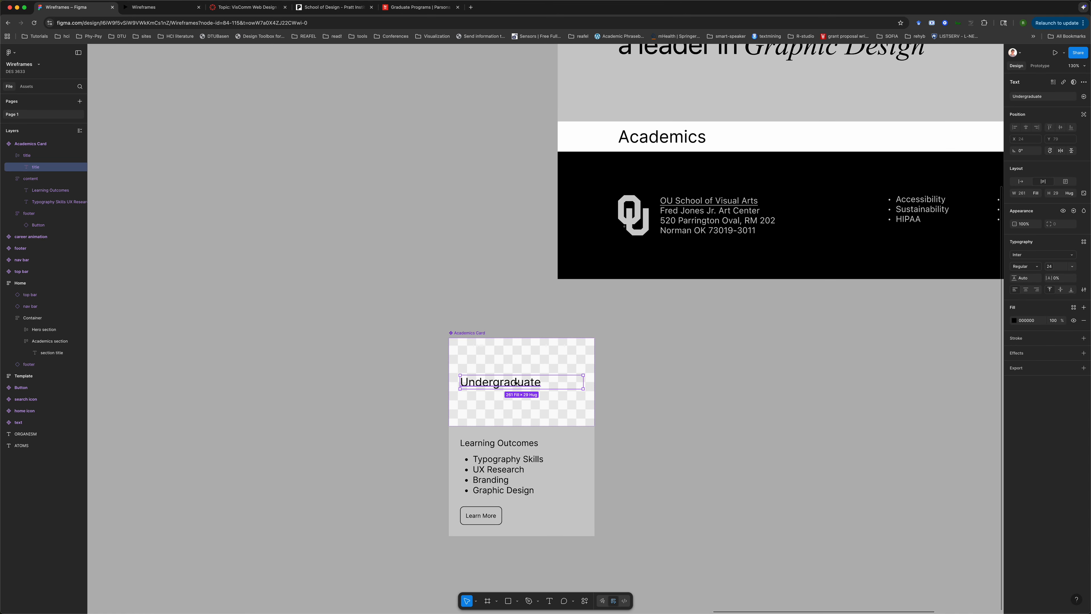
left_click(79, 86)
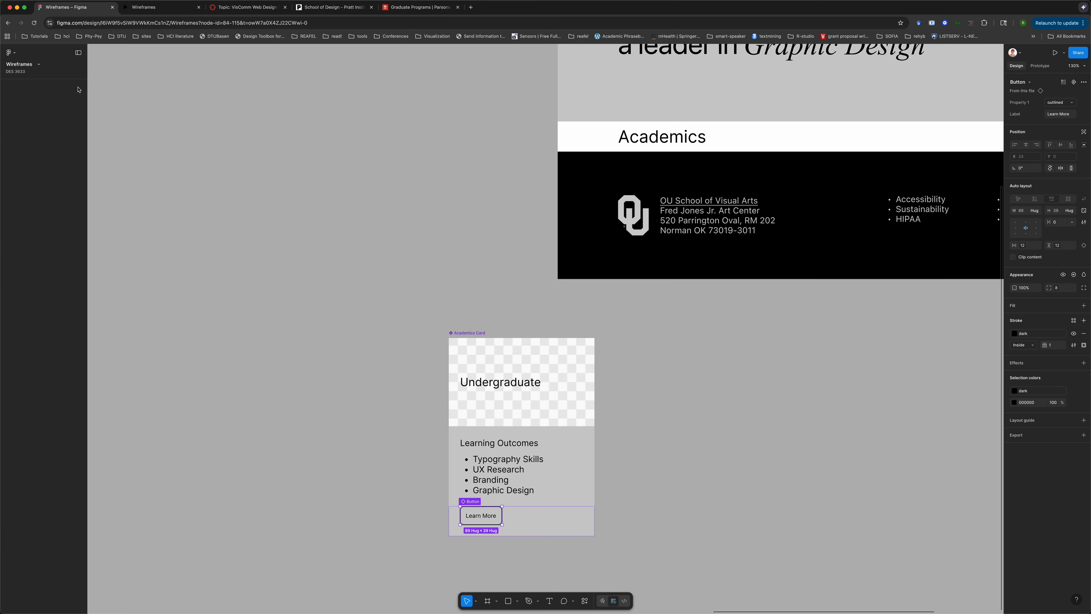
left_click(80, 86)
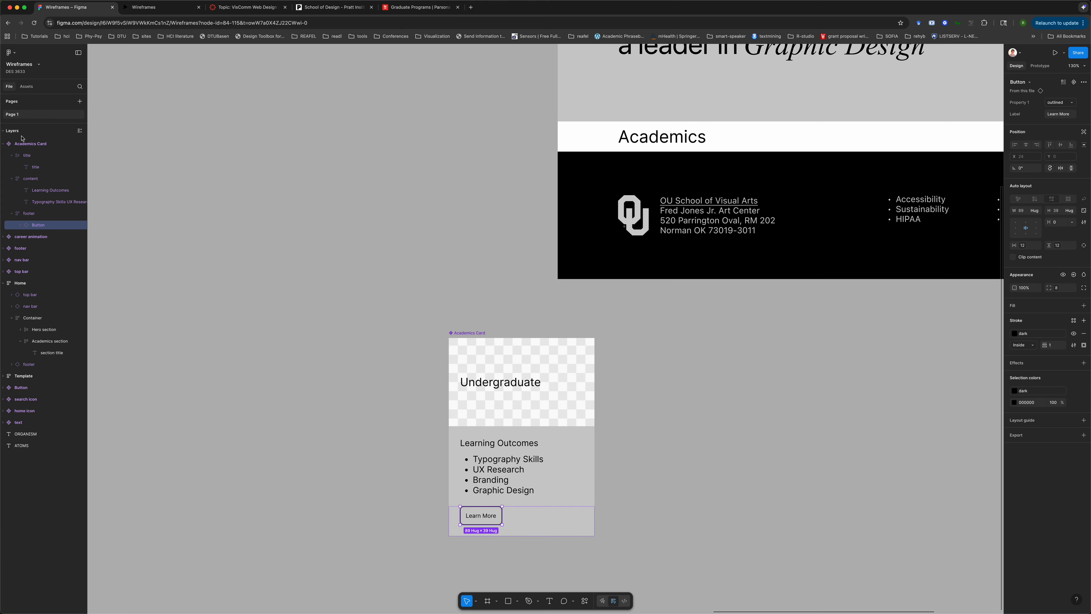
left_click(26, 87)
type("te")
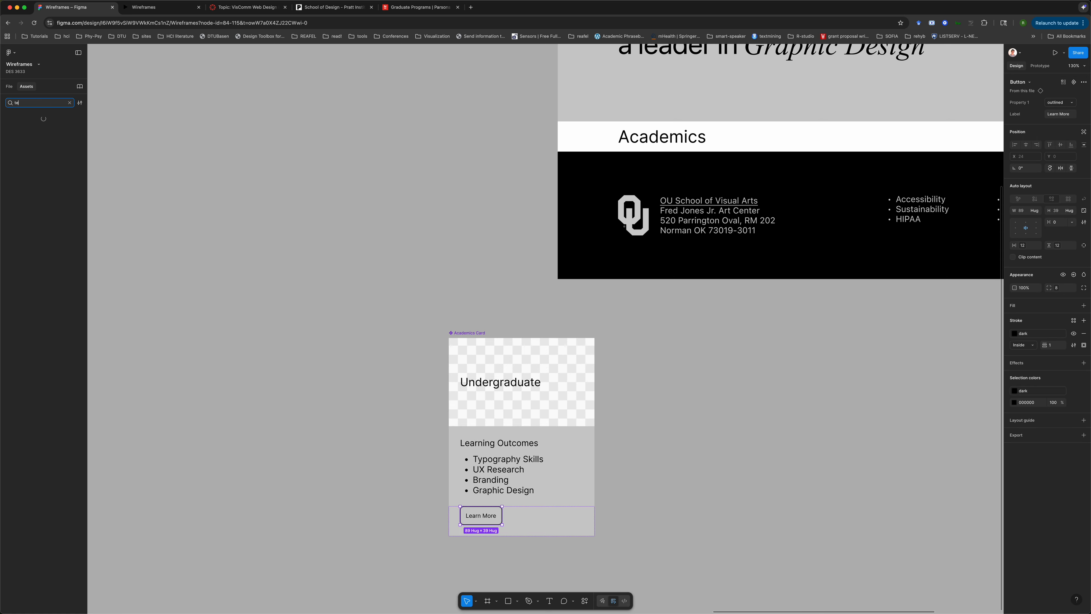
key("BackSpace")
key("BackSpace")
type("xt")
left_click(38, 150)
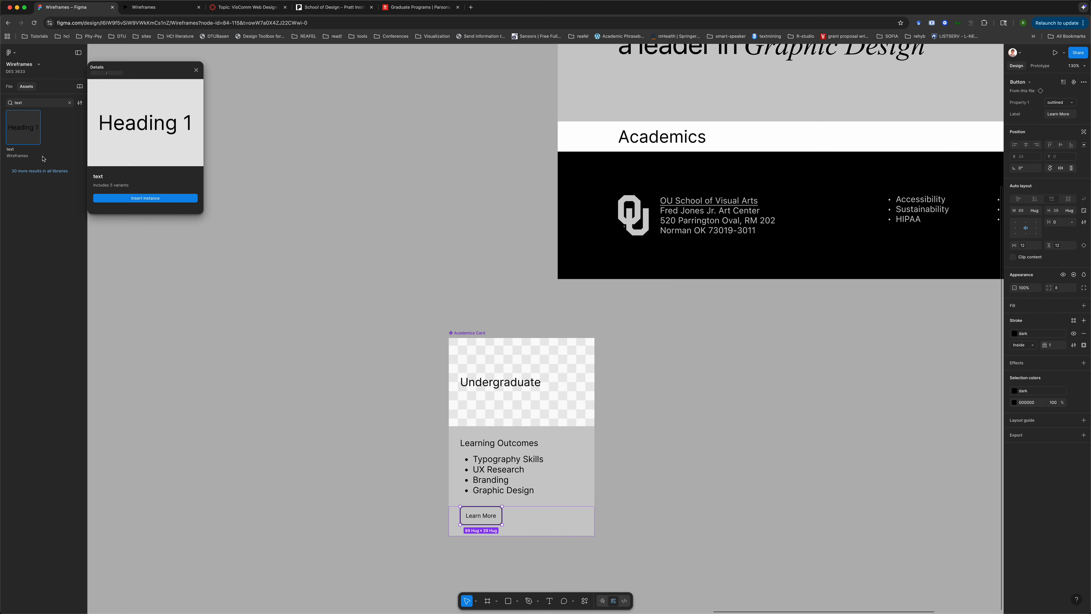
left_click(118, 198)
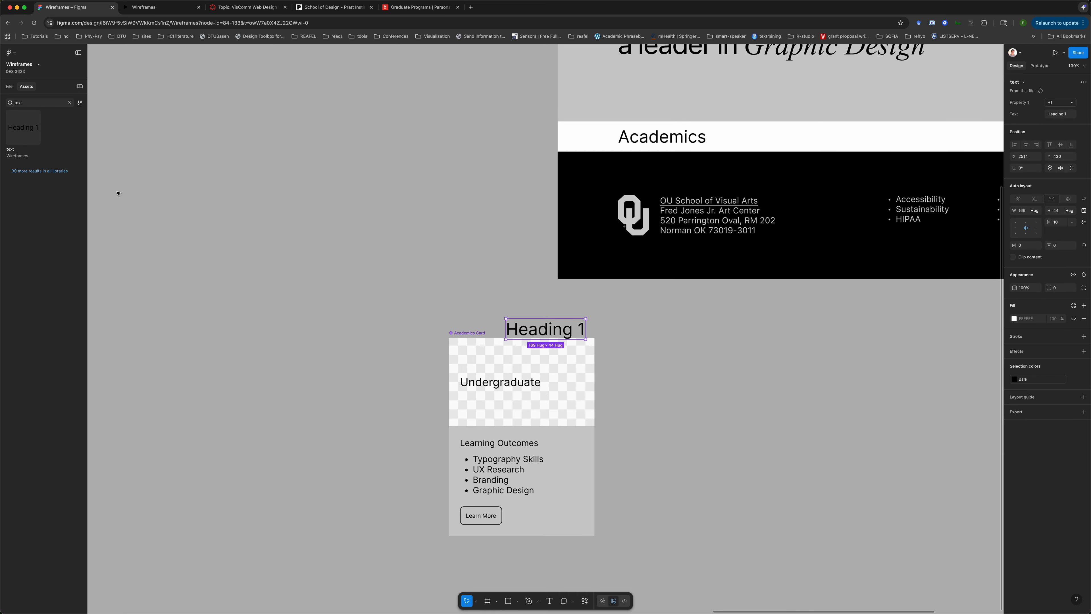
Replace the plain "Undergraduate" title in the card's title area with the text component instance
left_click_drag(536, 334, 516, 408)
left_click(555, 385)
key("Delete")
left_click(519, 387)
left_click(519, 386)
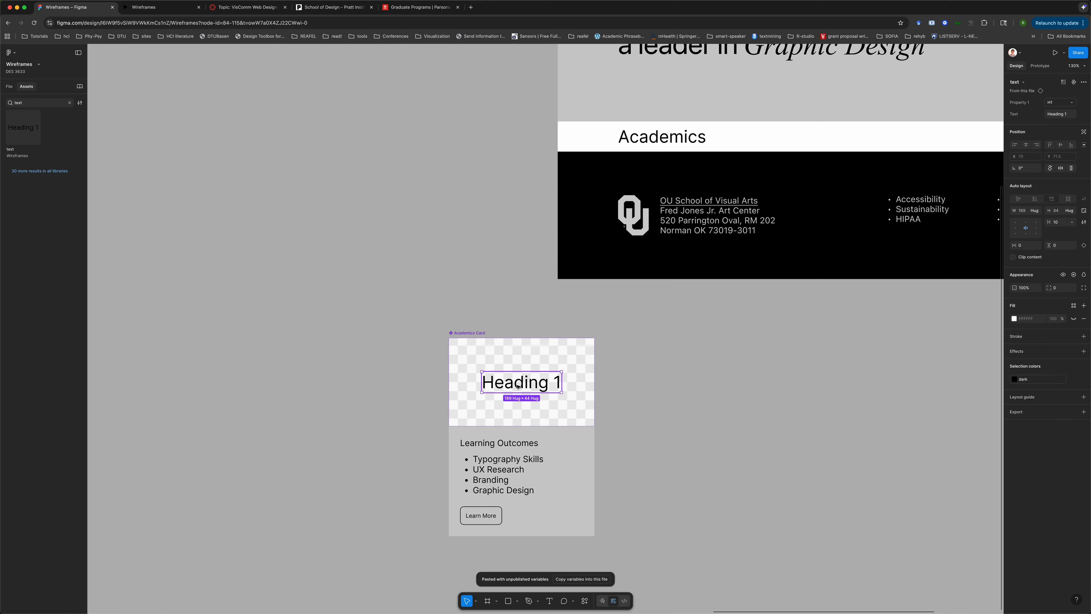
Set the text property of the card's new title instance to "Undergradiuate"
left_click(1063, 114)
type("Undergradiuate")
key("Return")
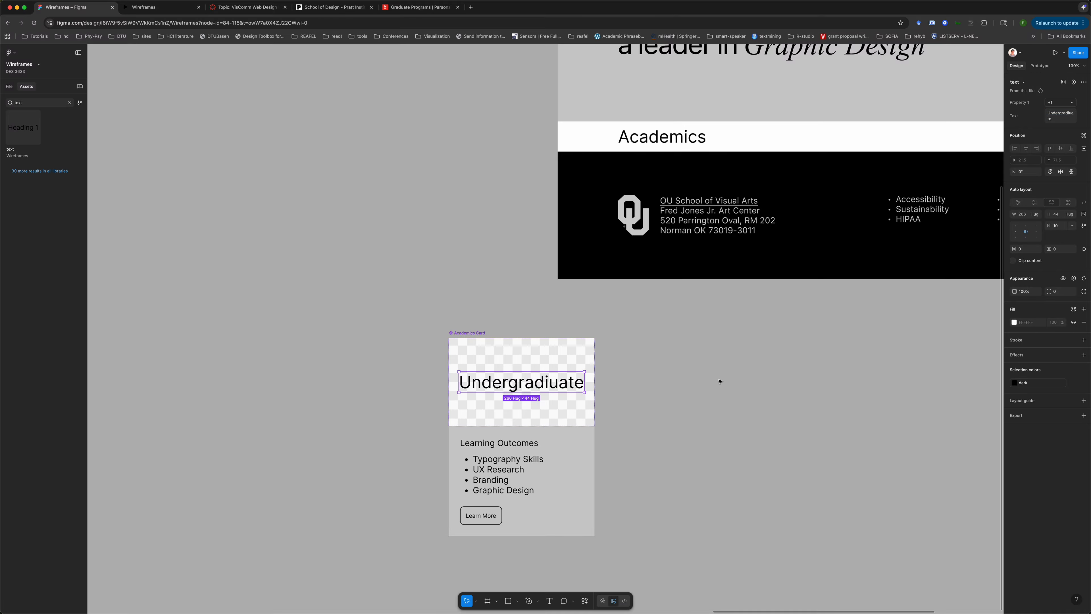
Correct the spelling of the card's title to "Undergraduate"
double_click(549, 384)
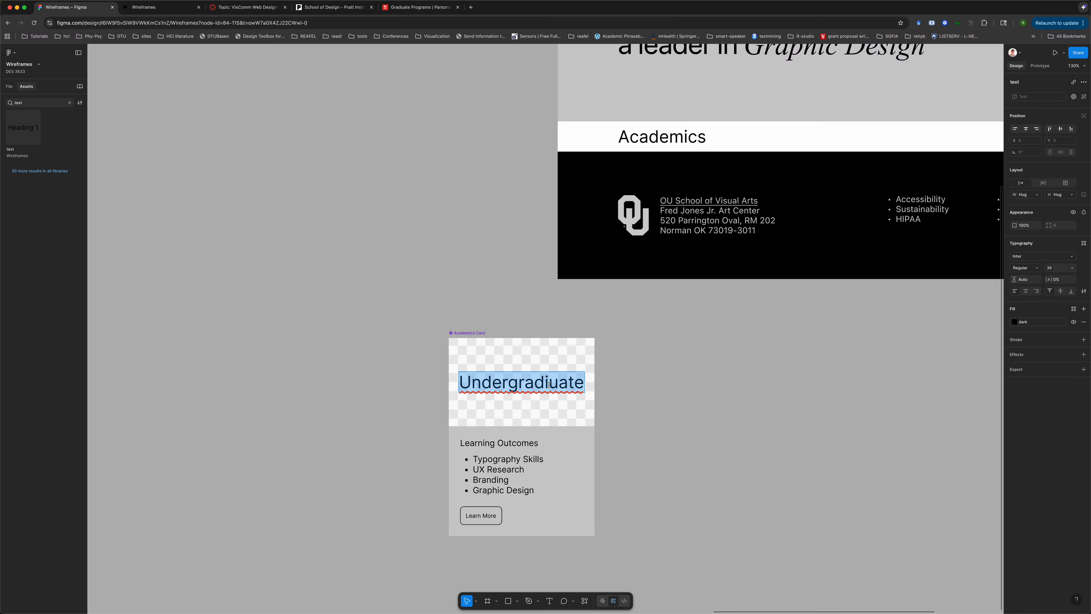
key("Right")
key("Left")
key("Left")
key("Left")
key("Left")
key("BackSpace")
key("Return")
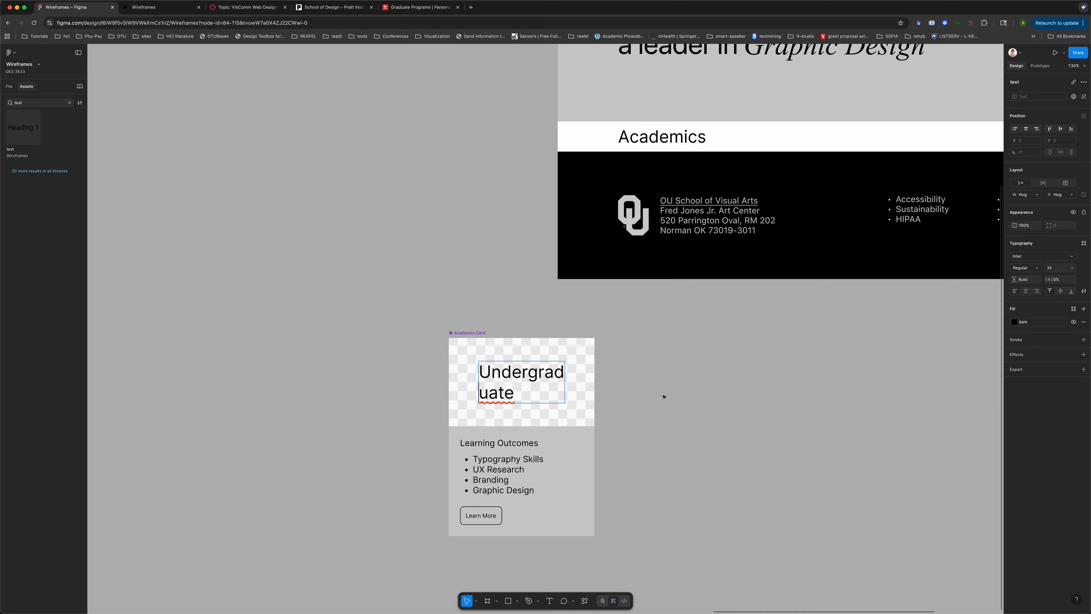
key("BackSpace")
key("Escape")
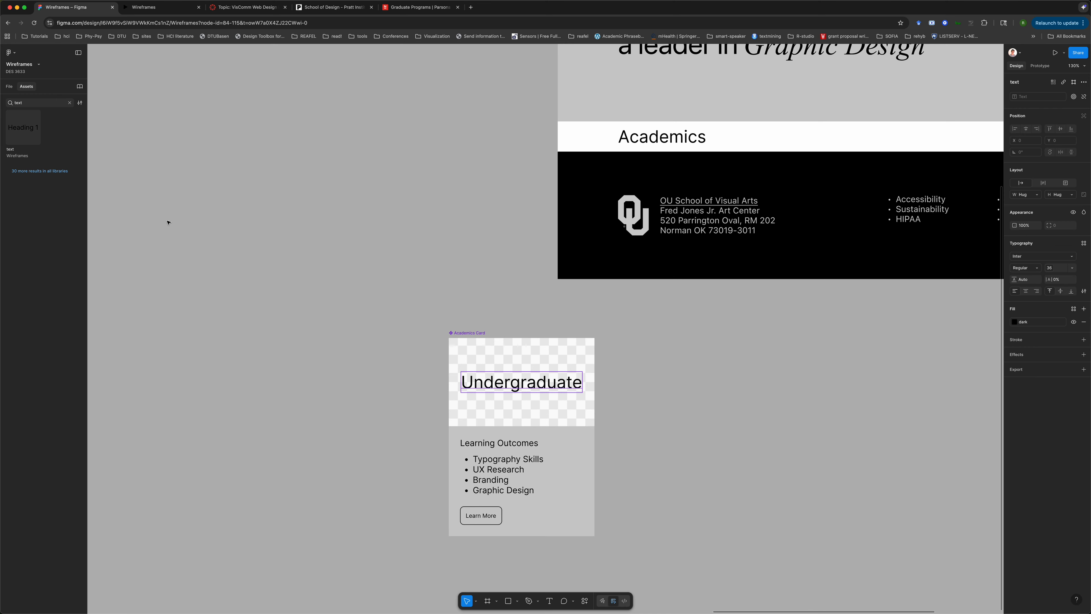
Switch the card's title text instance to the Heading 2 variant
left_click(9, 87)
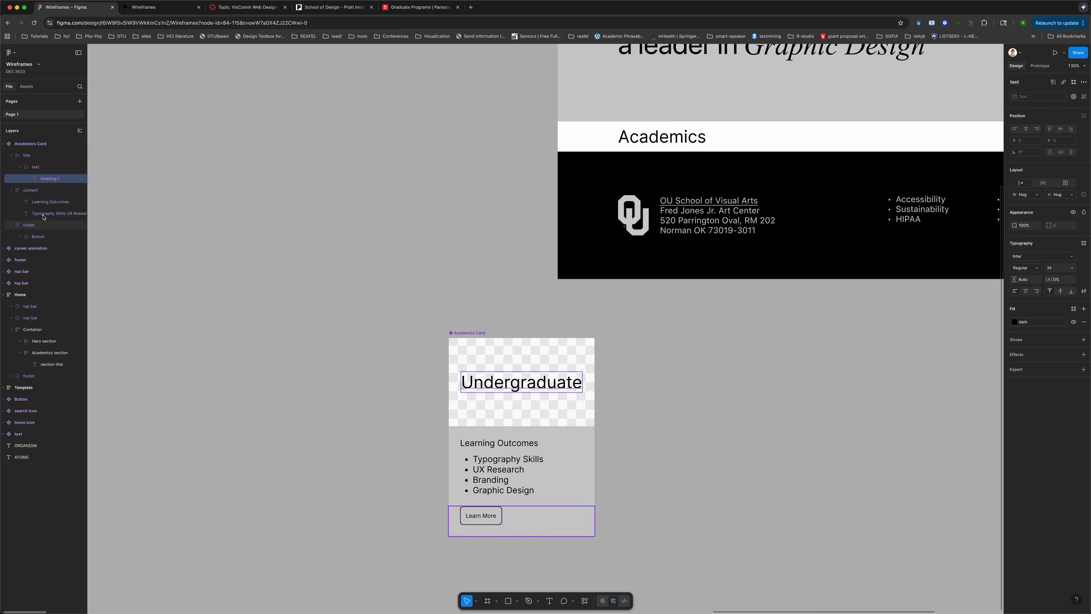
left_click(39, 167)
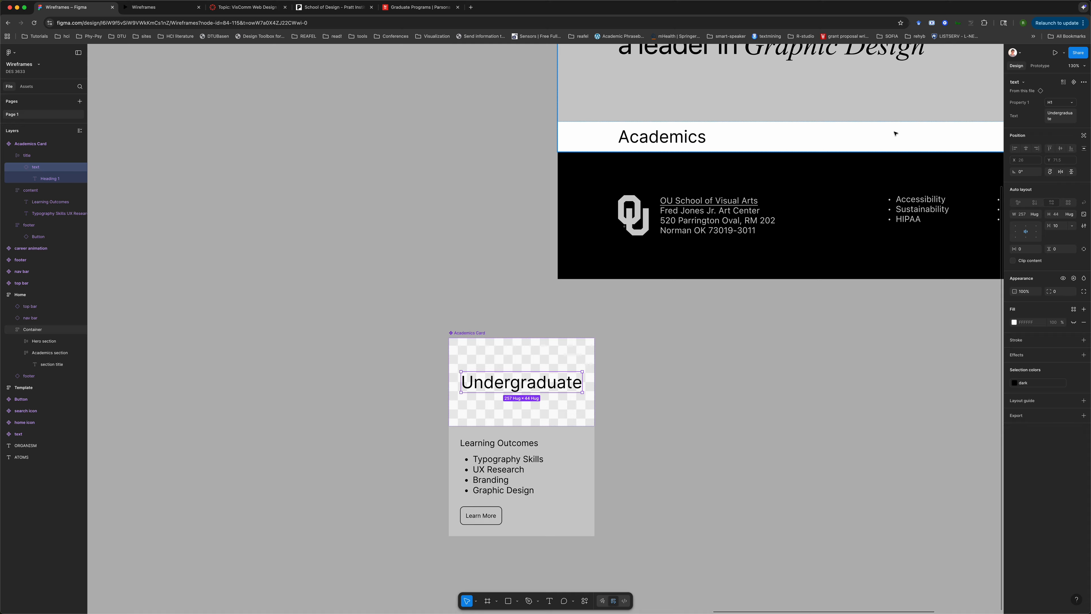
left_click(1069, 102)
left_click(1035, 116)
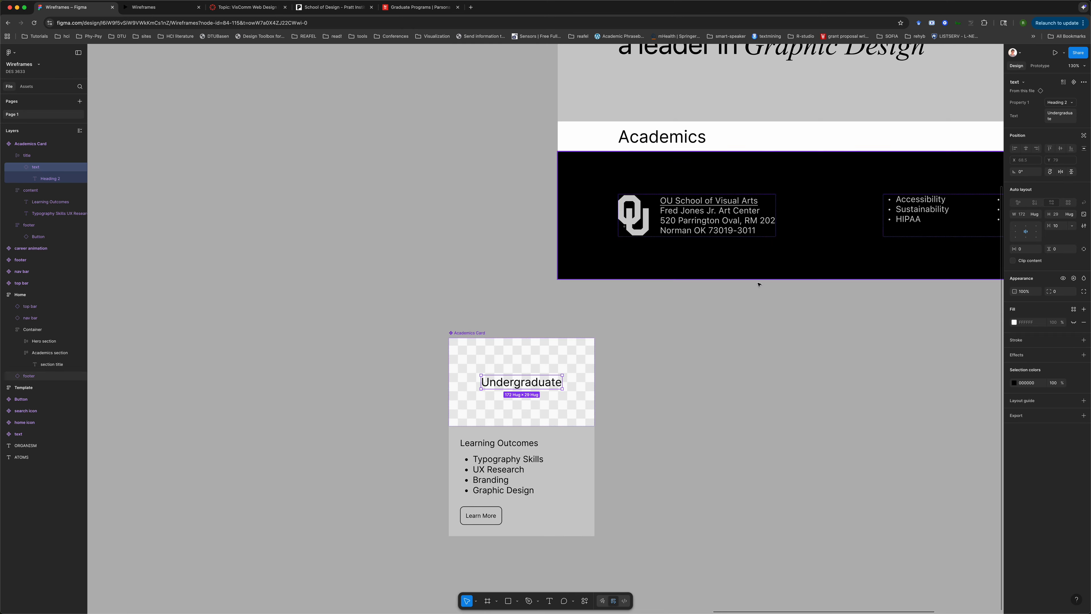
scroll(555, 359, "down", 1)
left_click(694, 394)
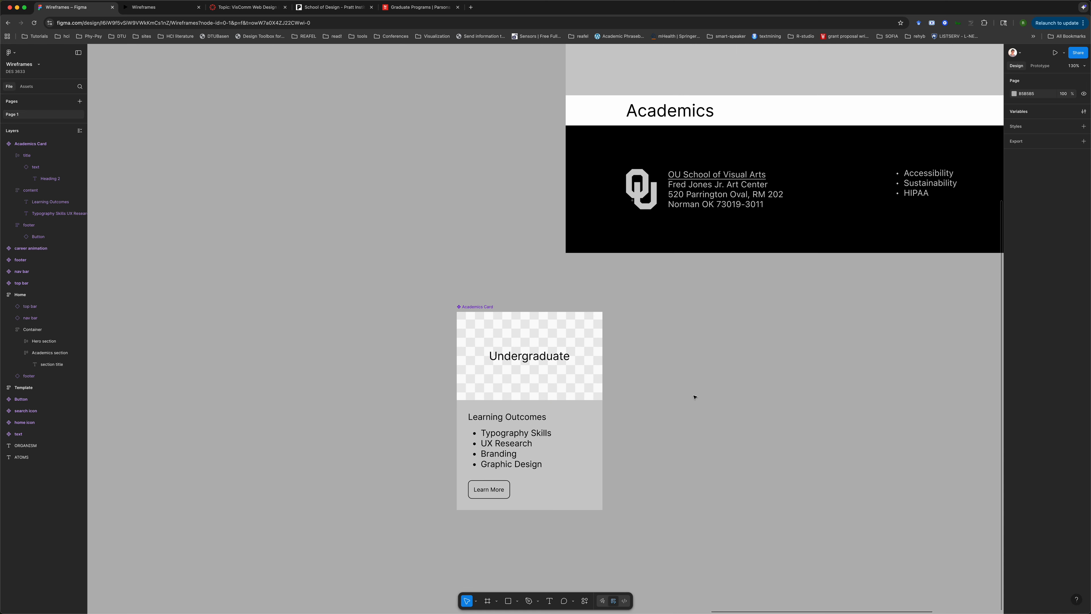
left_click(526, 414)
double_click(526, 414)
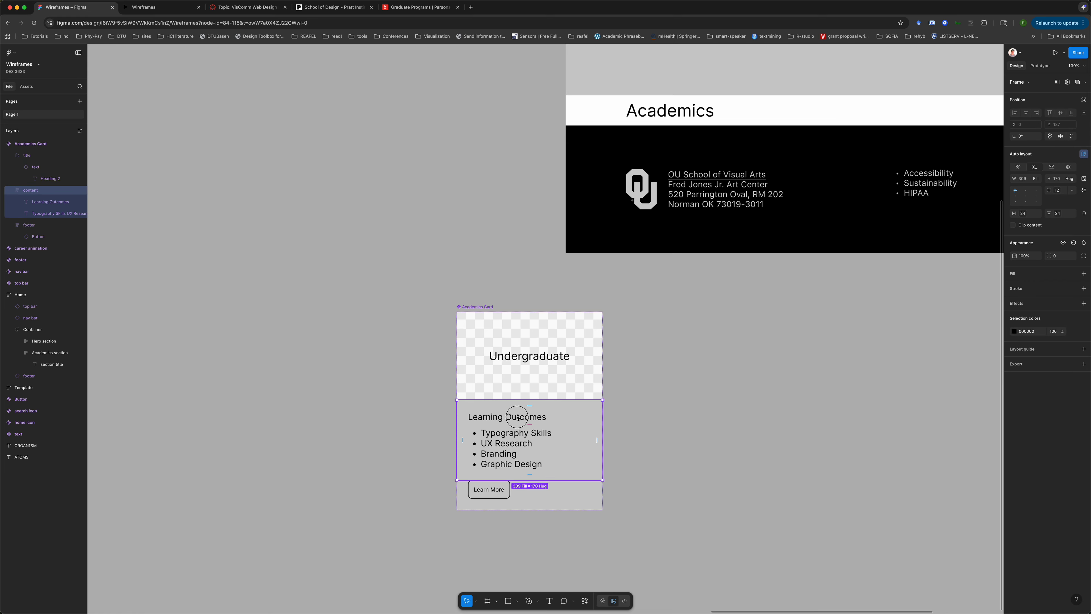
double_click(526, 414)
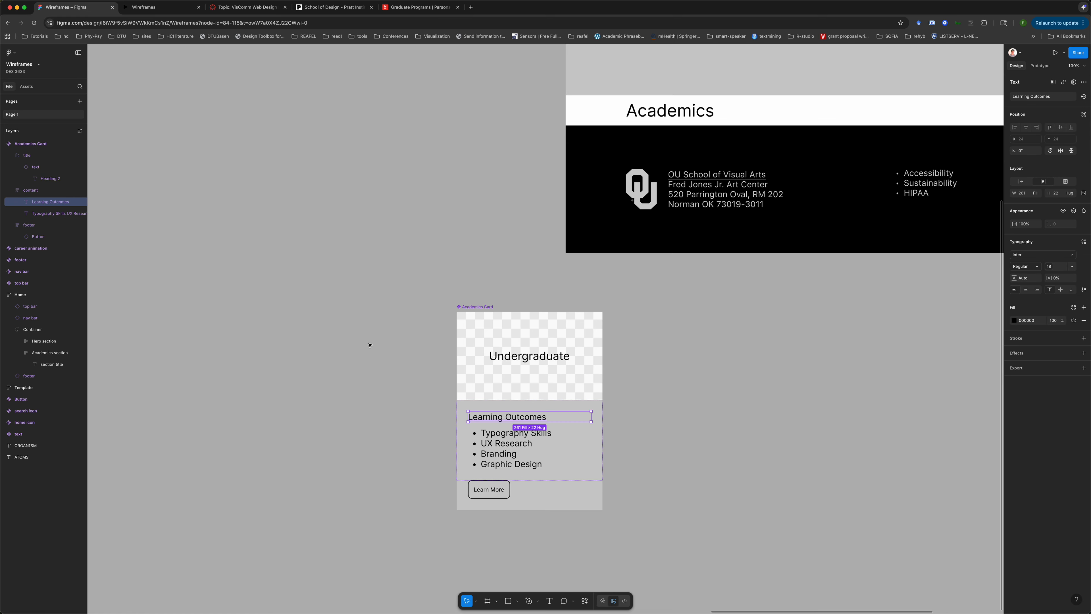
left_click(507, 444, "shift")
left_click(292, 378)
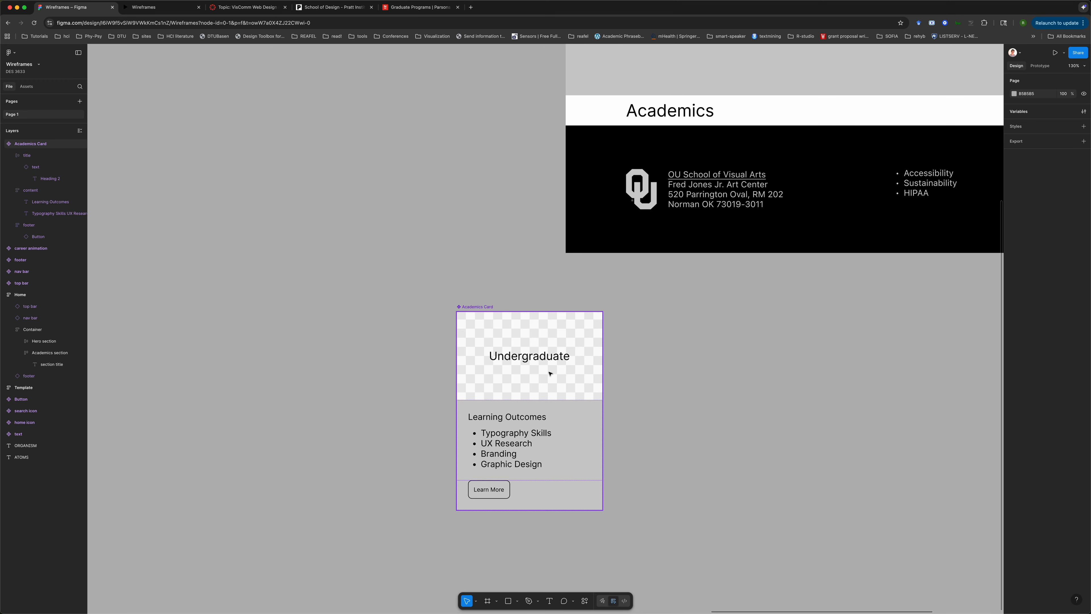
left_click(550, 358)
double_click(549, 357)
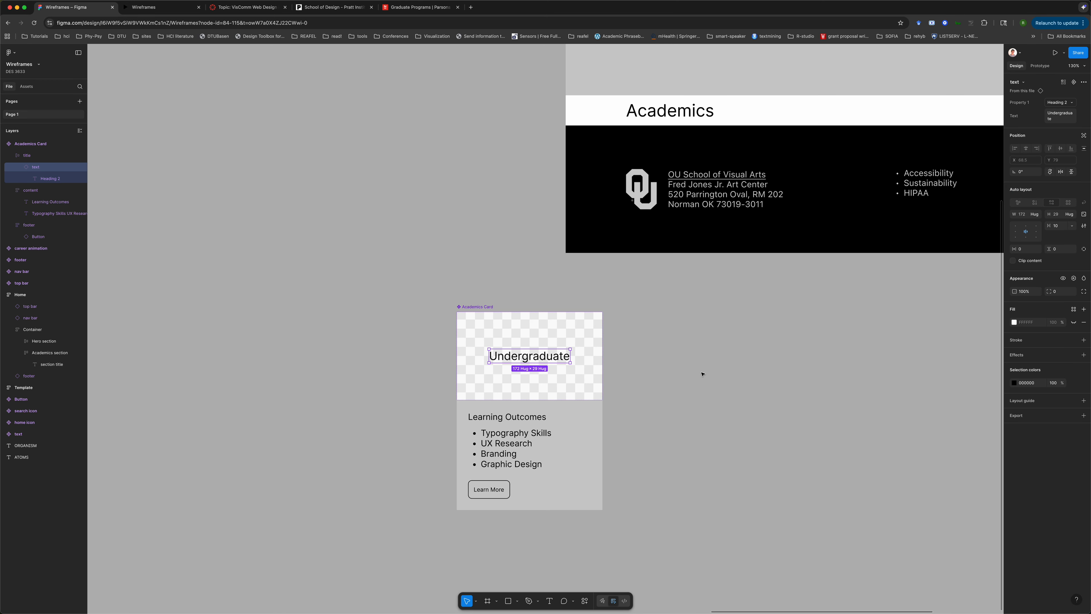
Undo the replacement of the card's title with the text component instance, restoring the plain "Undergraduate" text
key("super+z")
key("super+z")
key("super+z")
key("super+z")
key("super+z")
key("super+z")
key("super+z")
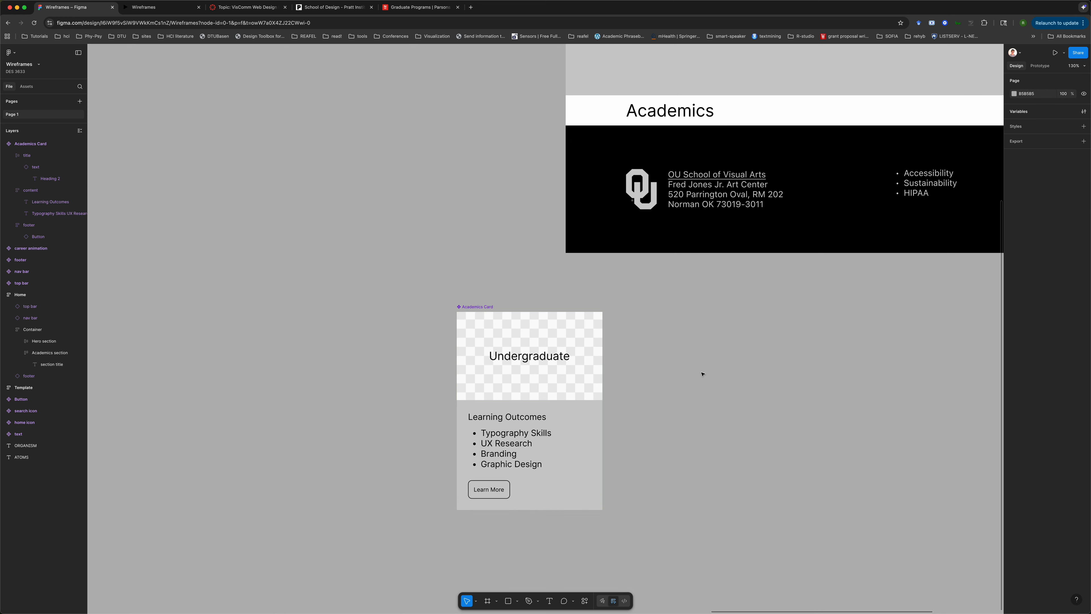
key("super+z")
left_click(709, 381)
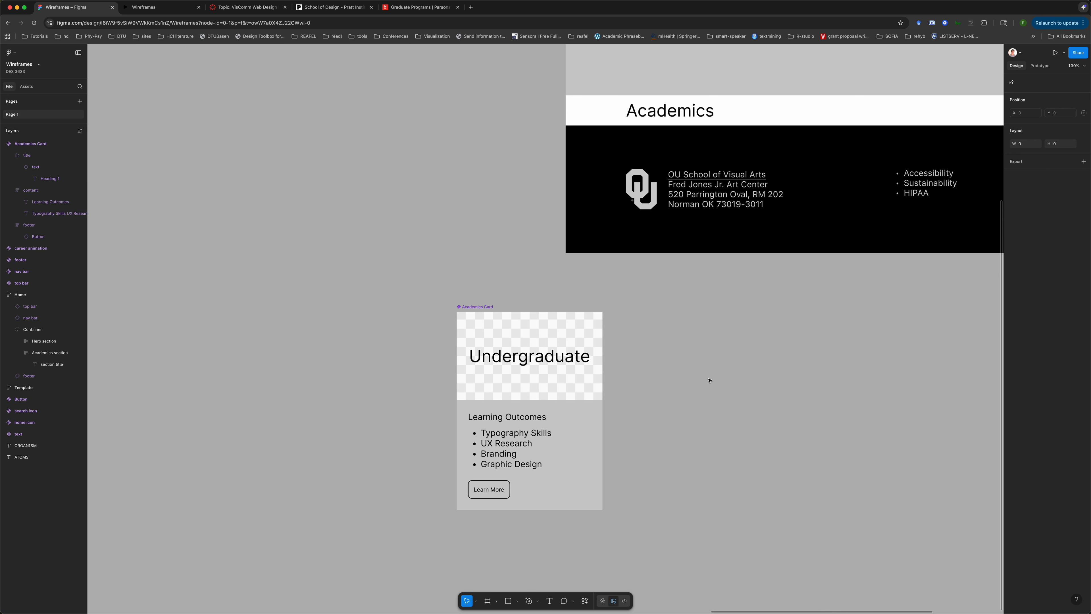
double_click(521, 358)
key("super+z")
key("super+z")
key("super+z")
key("super+z")
left_click(525, 360)
key("super+z")
key("super+z")
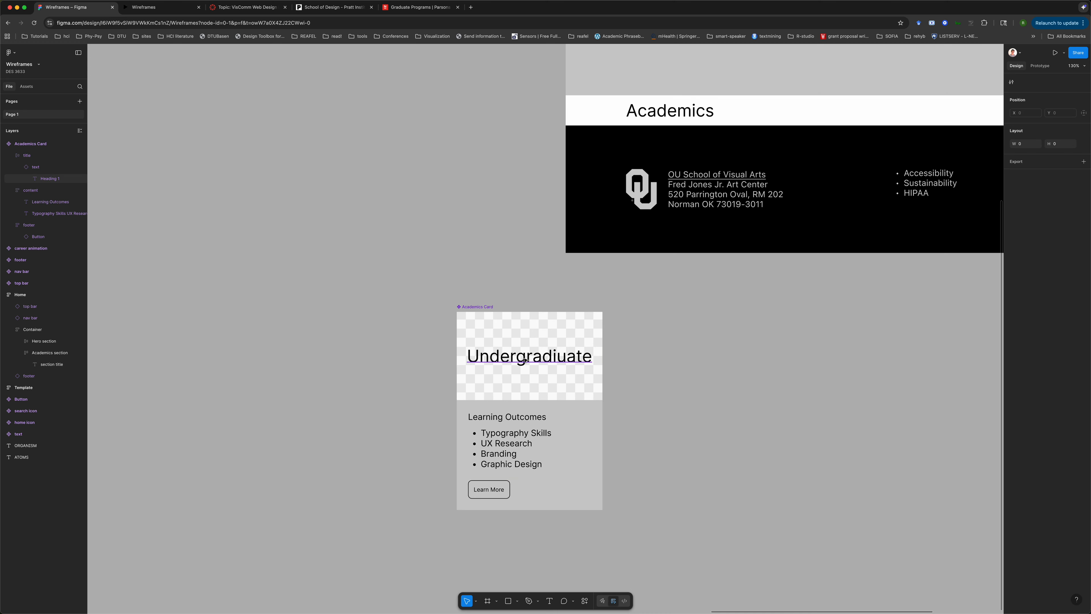
left_click(524, 360)
key("super+z")
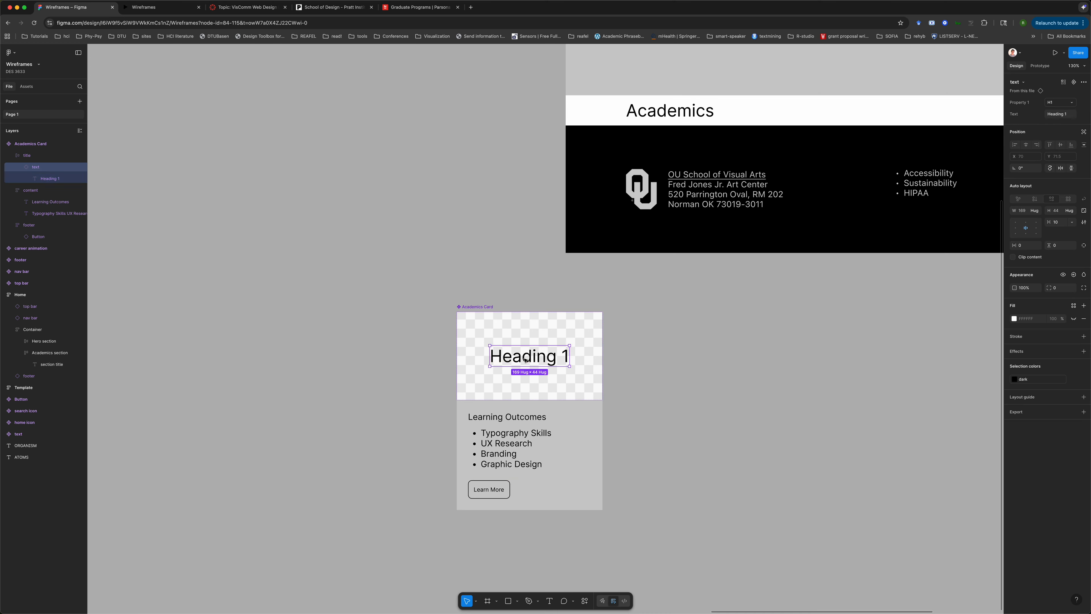
key("super+z")
key("super+z")
key("super+z")
key("super+z")
key("super+z")
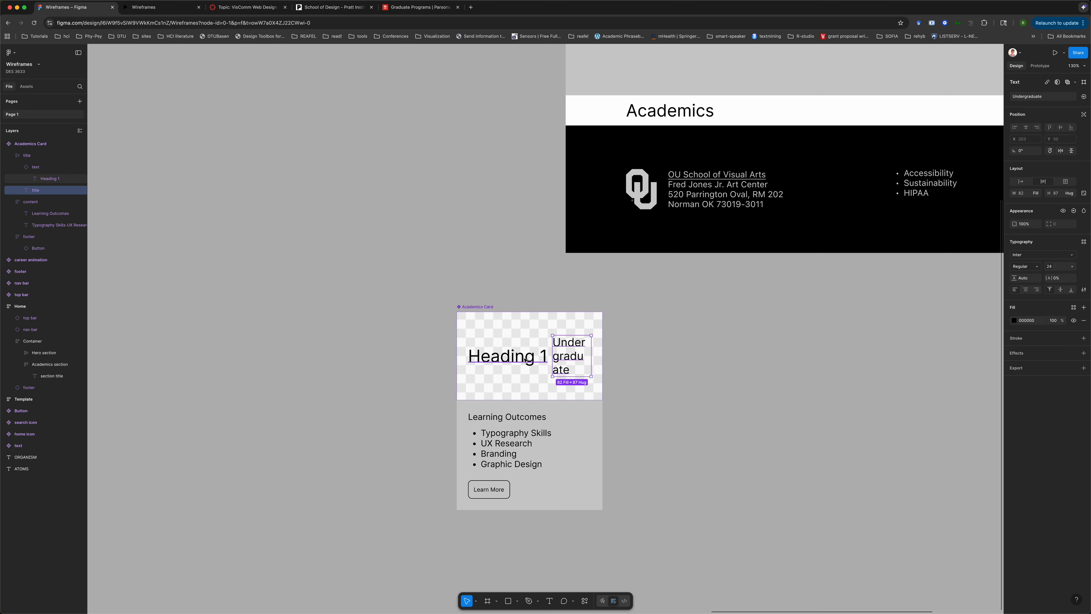
key("super+z")
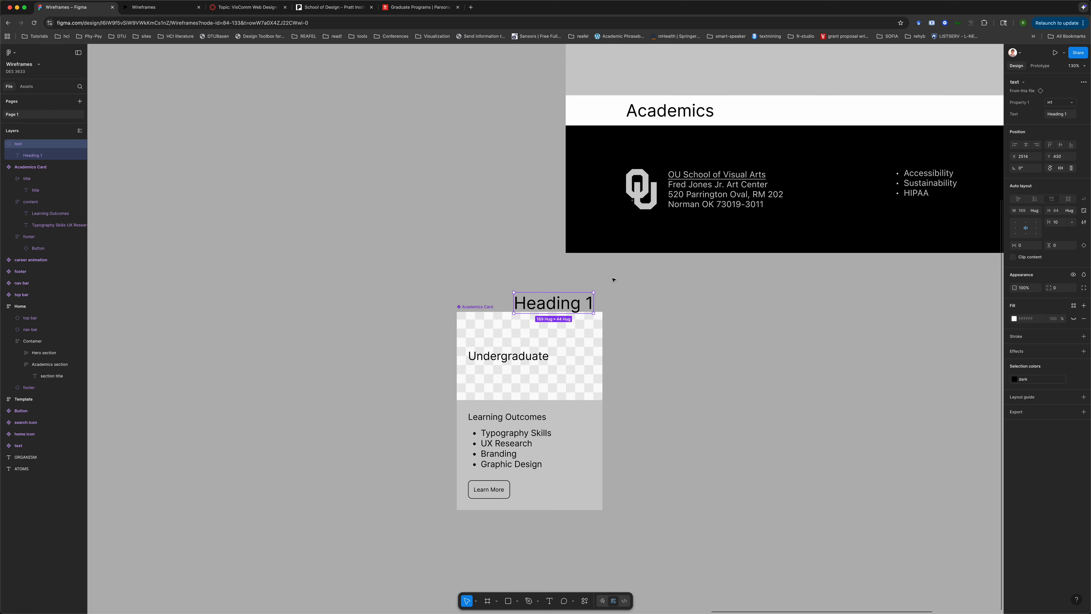
key("super+z")
Examine the settings of the Academics Card component and its plain "Undergraduate" title layer
double_click(505, 352)
left_click(412, 323)
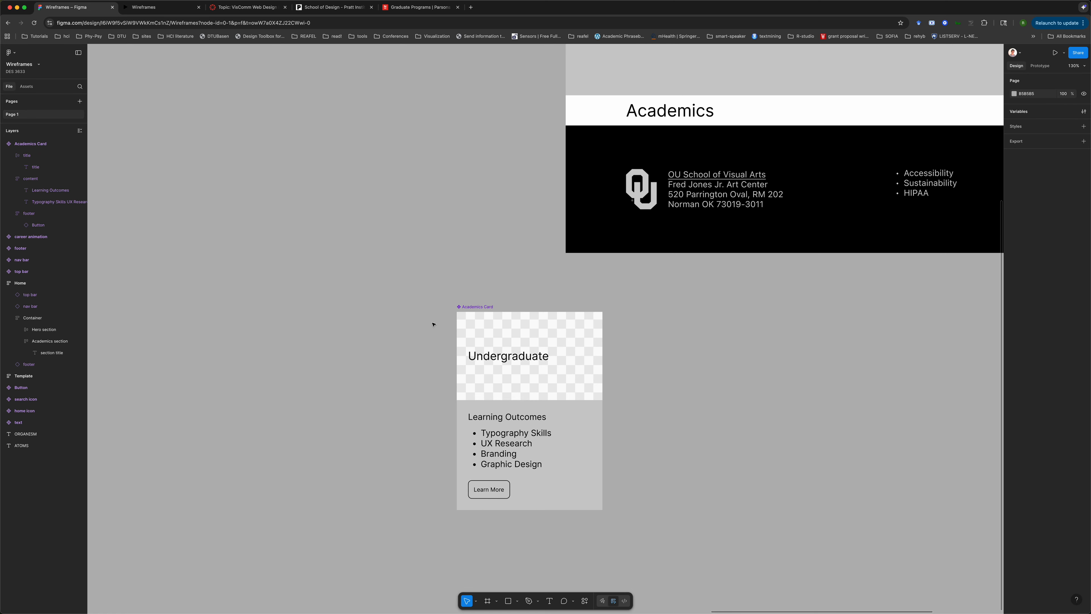
left_click(476, 307)
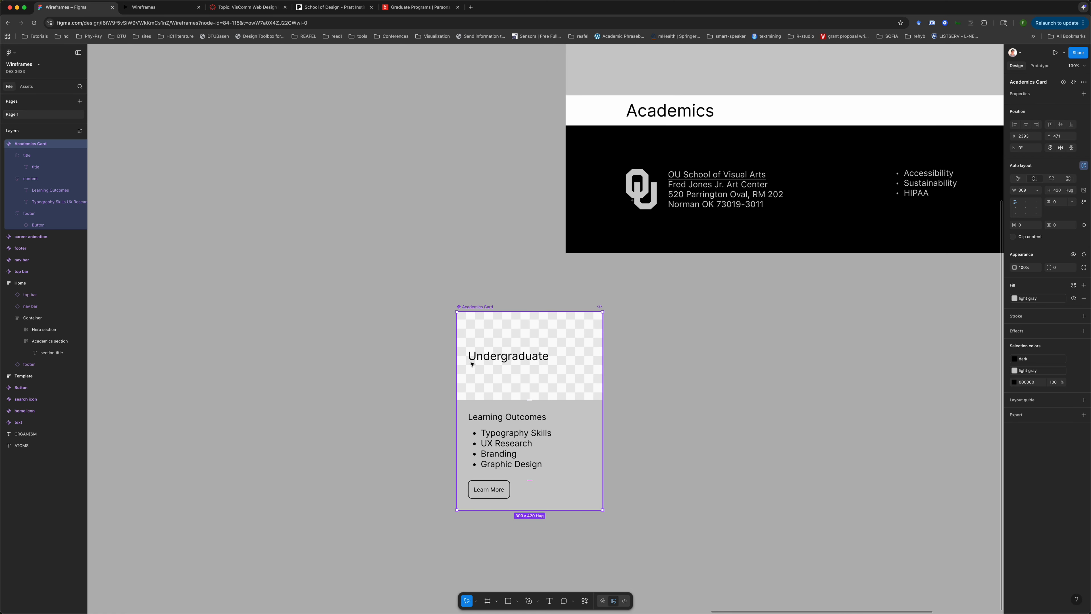
scroll(475, 363, "right", 3)
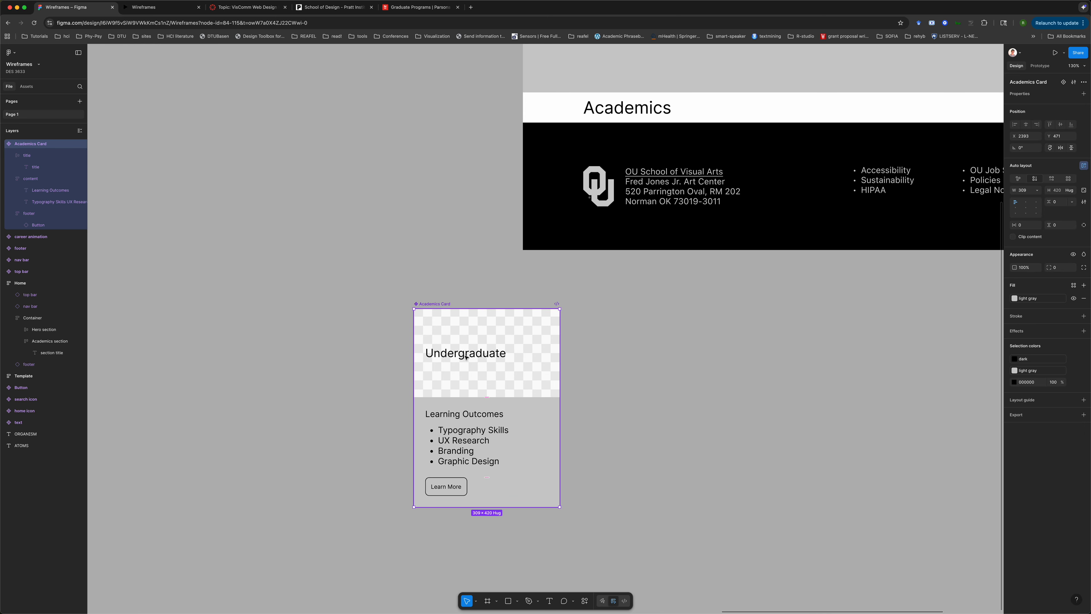
double_click(466, 356)
double_click(466, 356)
left_click(630, 352)
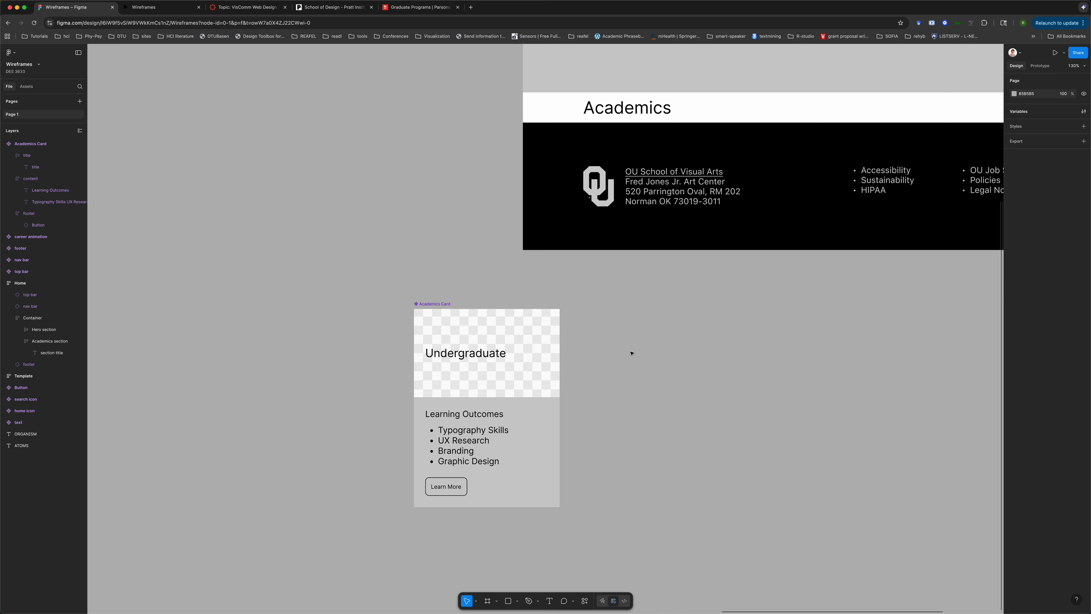
double_click(449, 354)
double_click(449, 354)
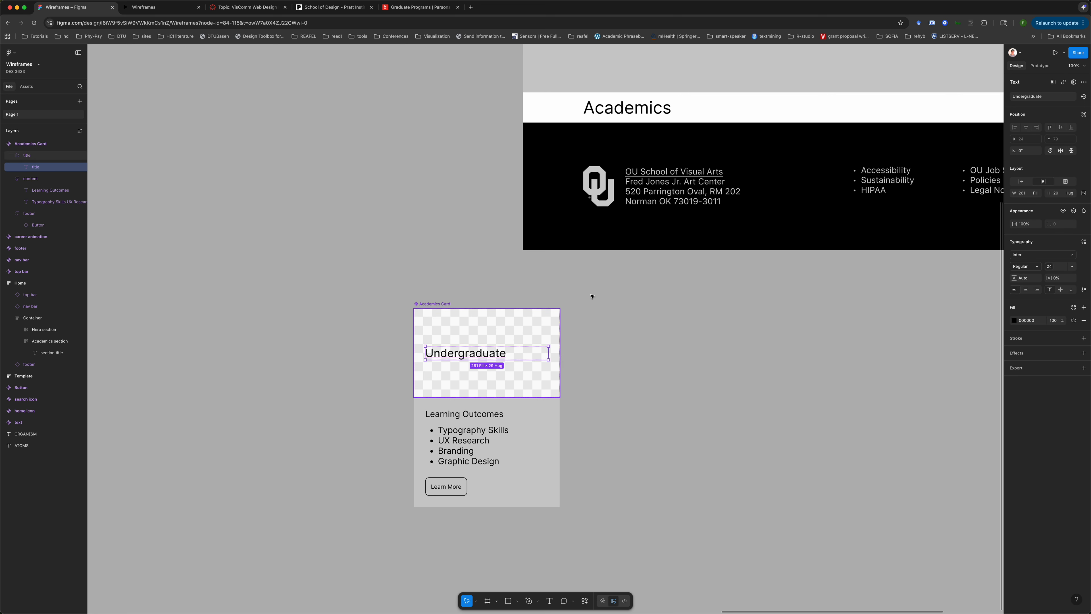
left_click(441, 313)
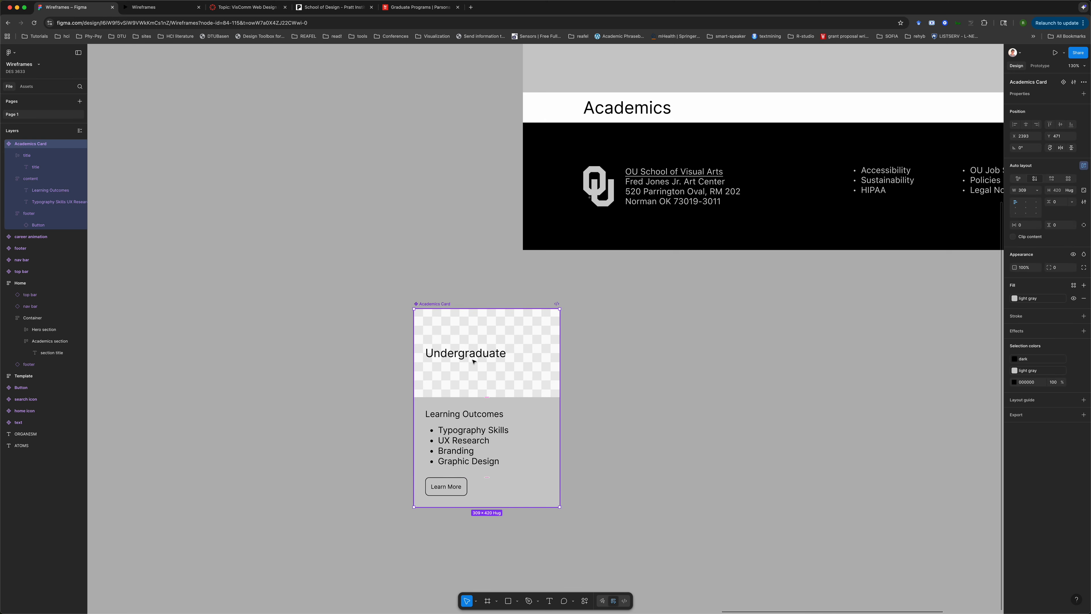
Create a text property named "Card Title" from the card's "Undergraduate" title text
double_click(472, 361)
double_click(471, 354)
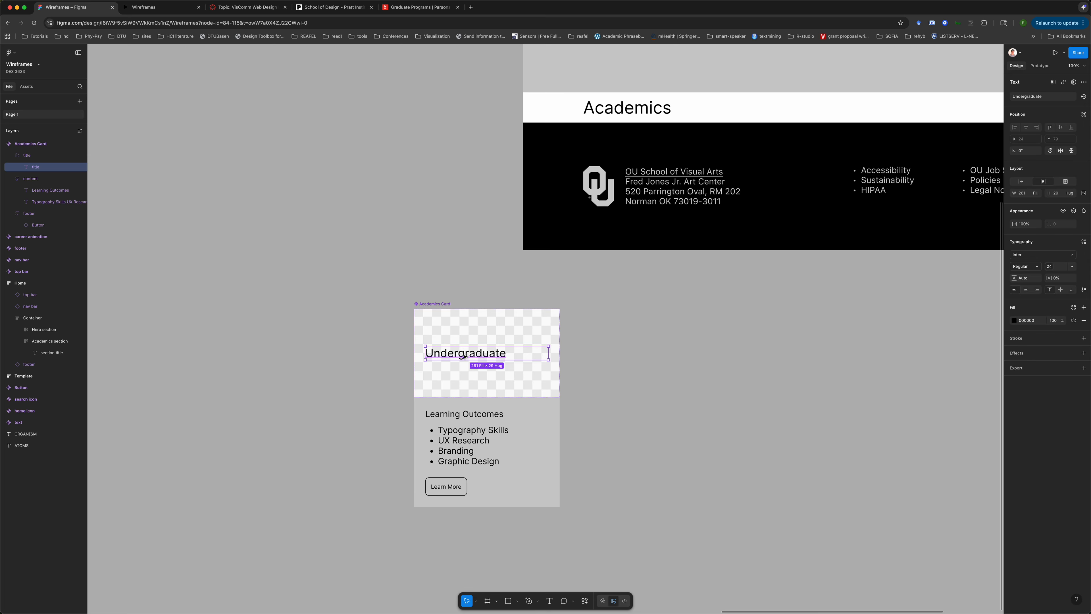
left_click(1084, 97)
left_click(1079, 123)
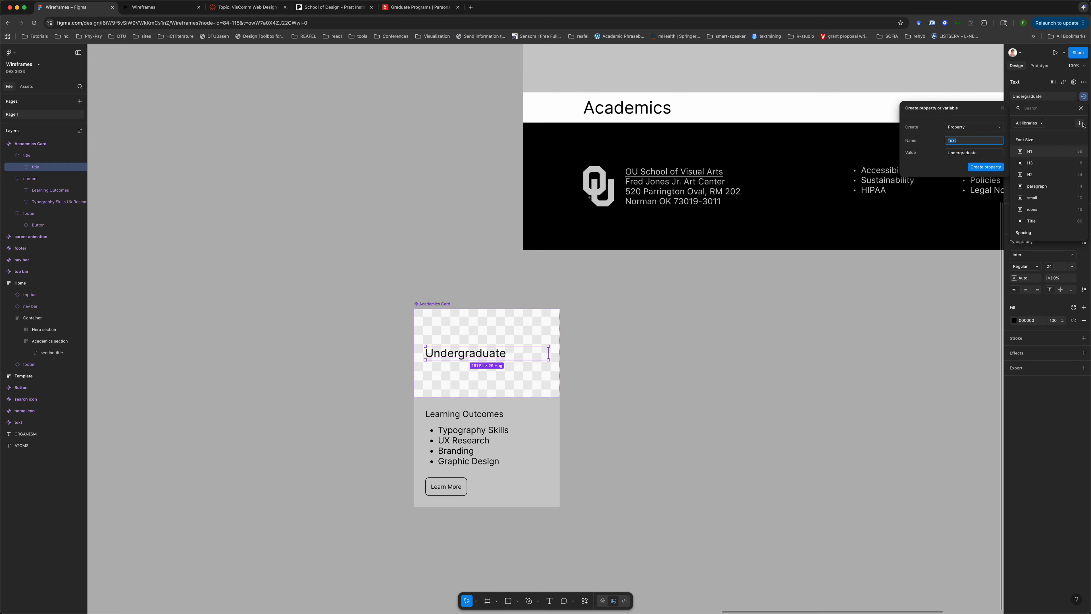
left_click(969, 155)
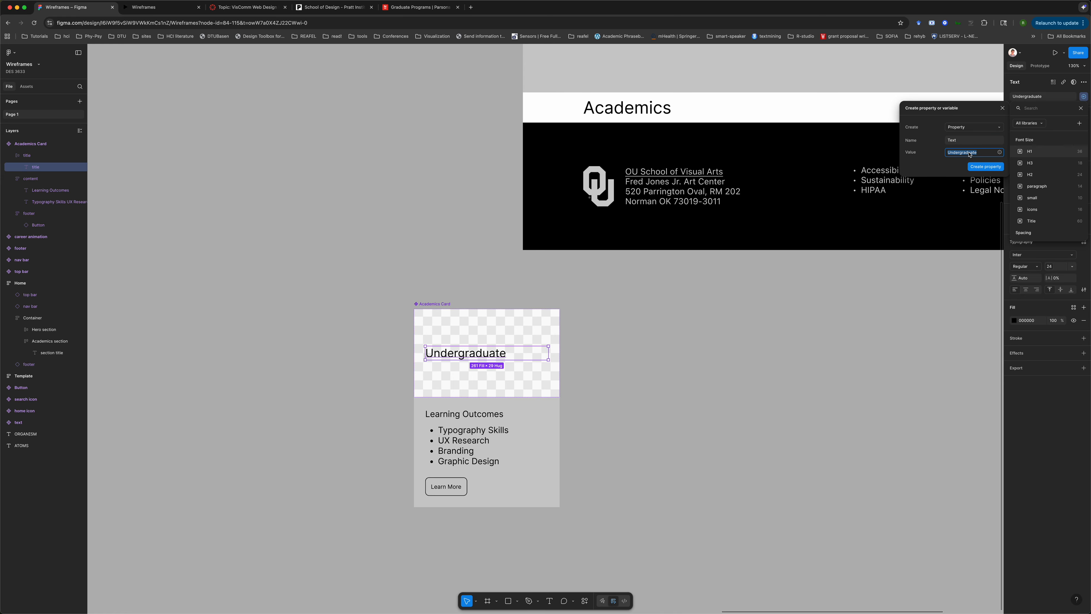
left_click(963, 142)
double_click(963, 141)
type("Tit")
type("Card")
key("Return")
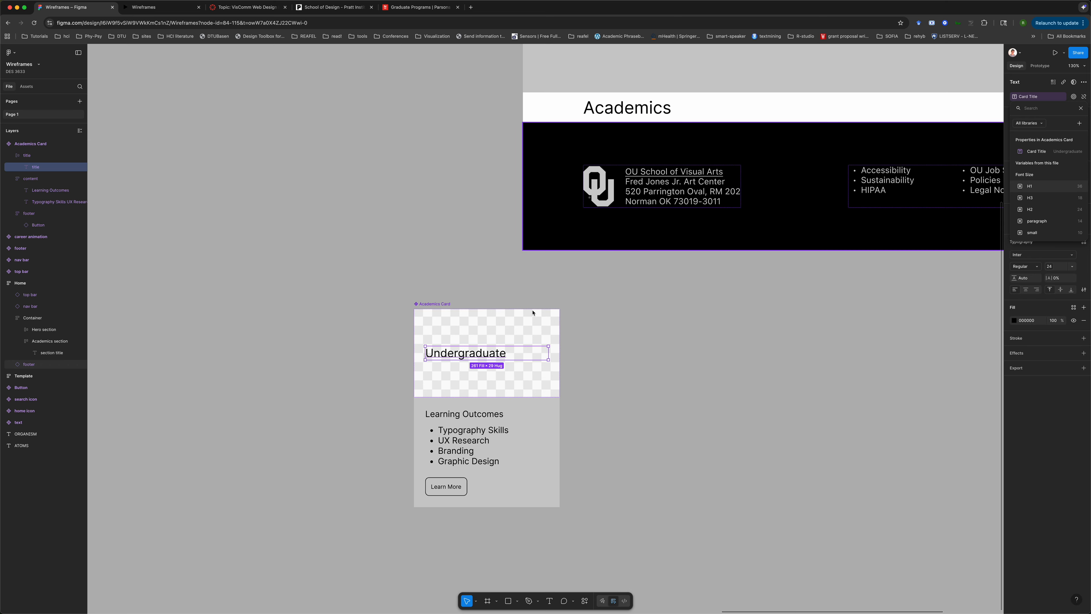
Create a text property named "Card Subtitle" from the card's "Learning Outcomes" text
double_click(473, 414)
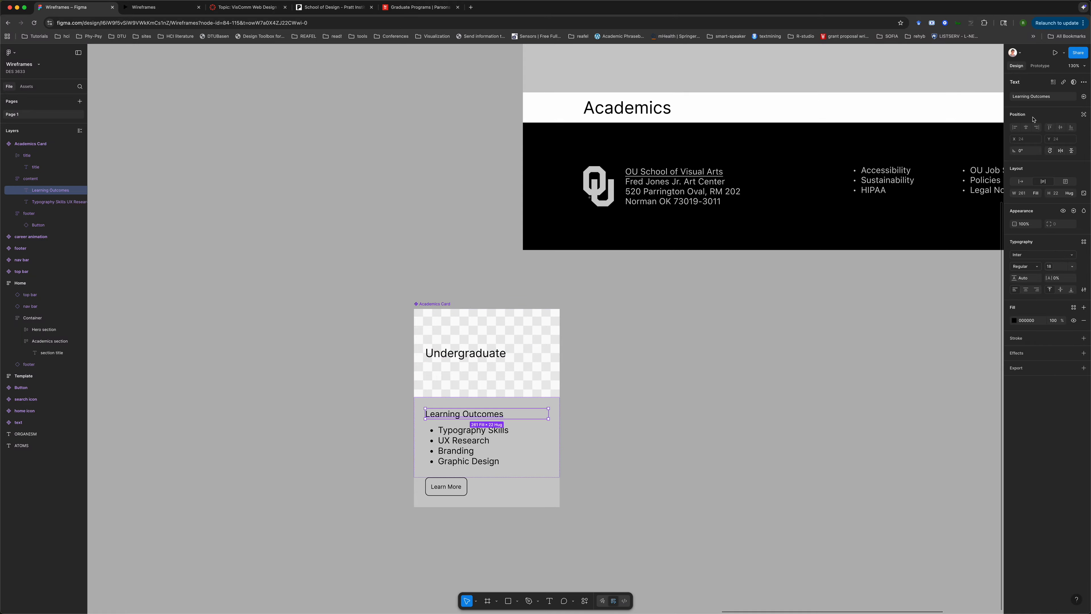
left_click(1083, 97)
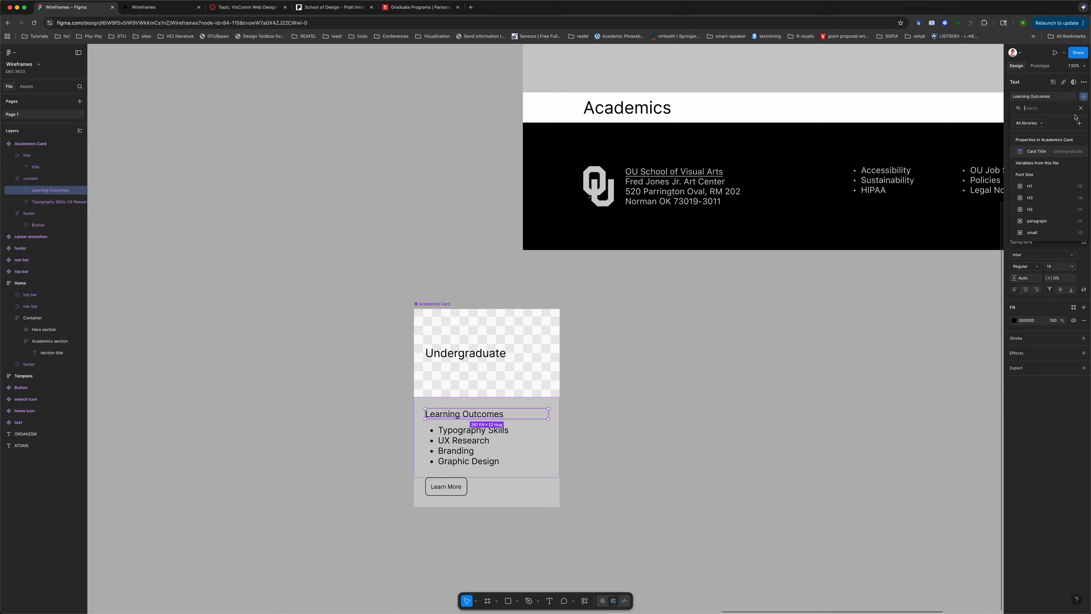
left_click(1079, 123)
type("Card")
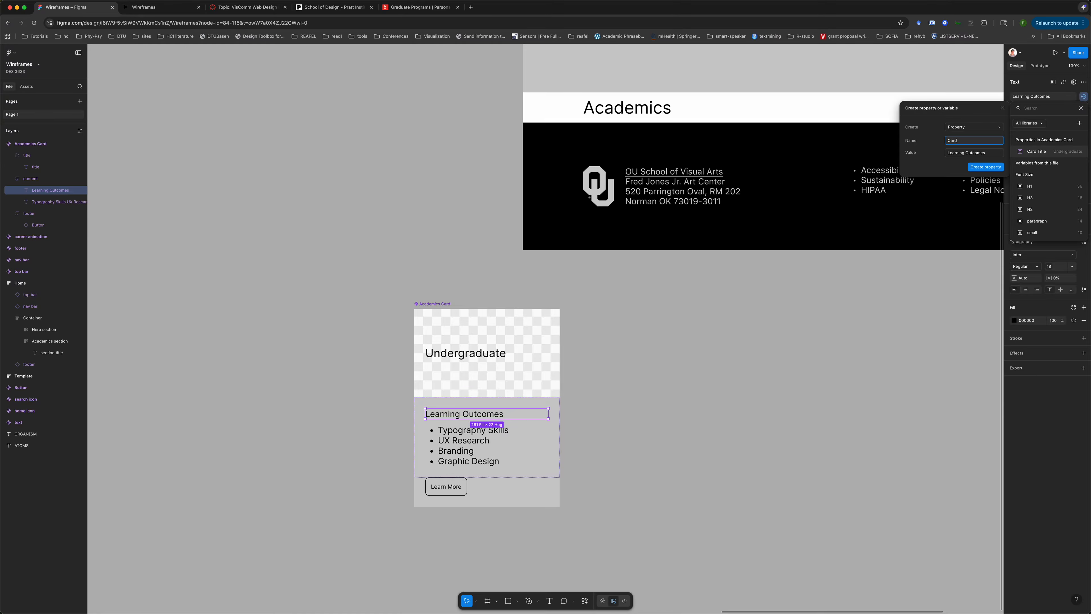
type(" Subtitle")
key("Return")
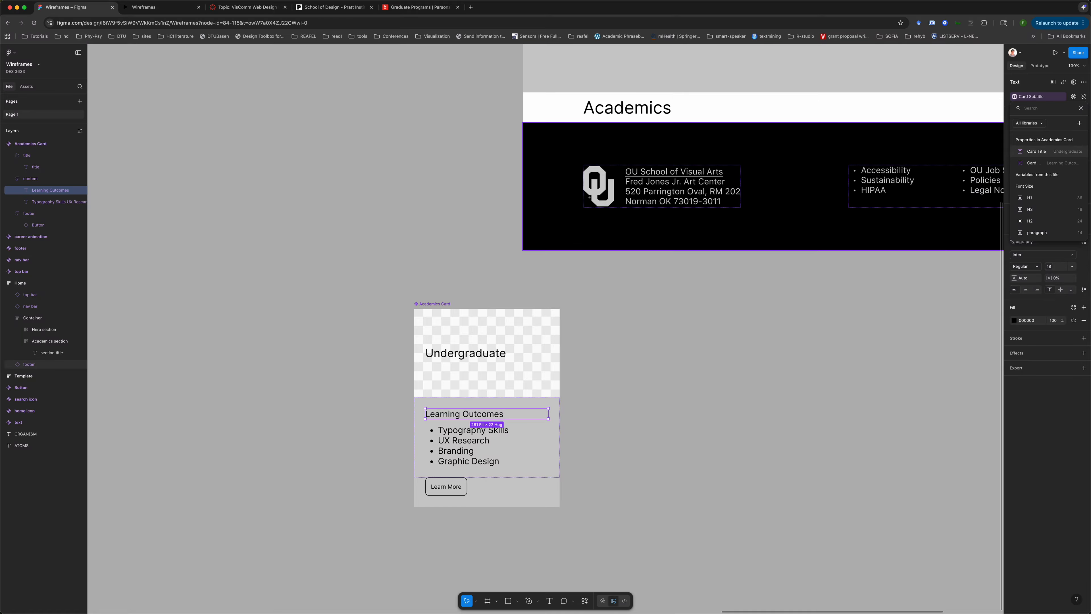
Create a text property named "card Body Text" from the card's list of skills
left_click(460, 437)
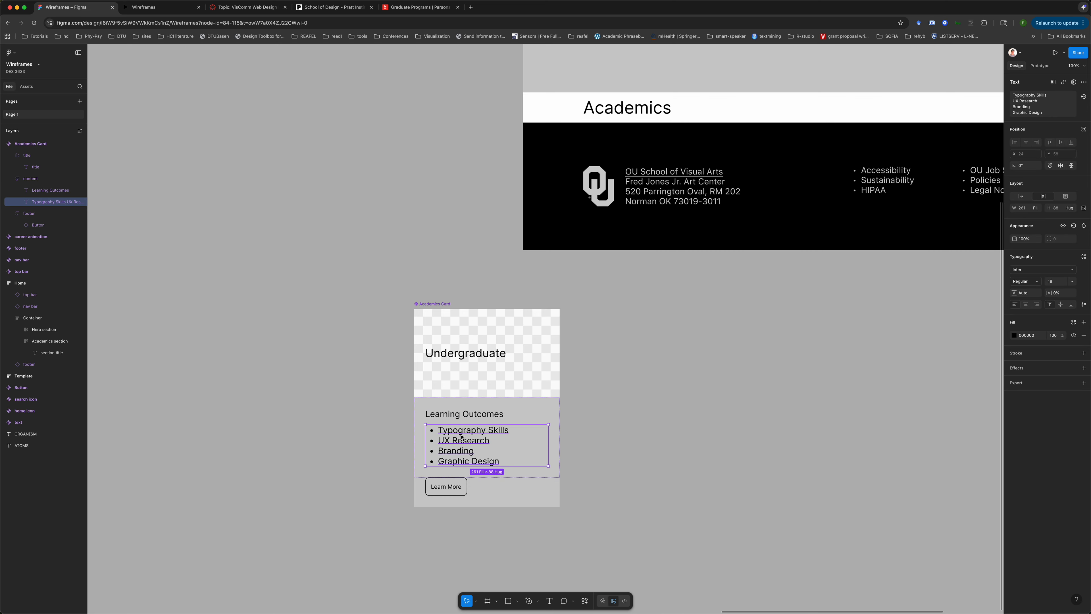
left_click(1084, 97)
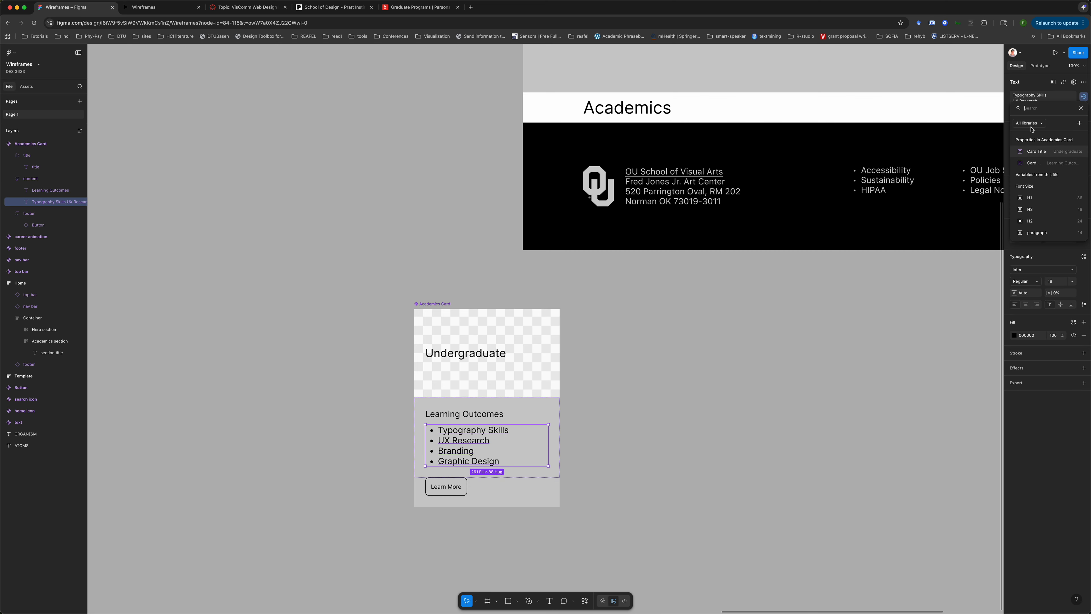
left_click(1079, 123)
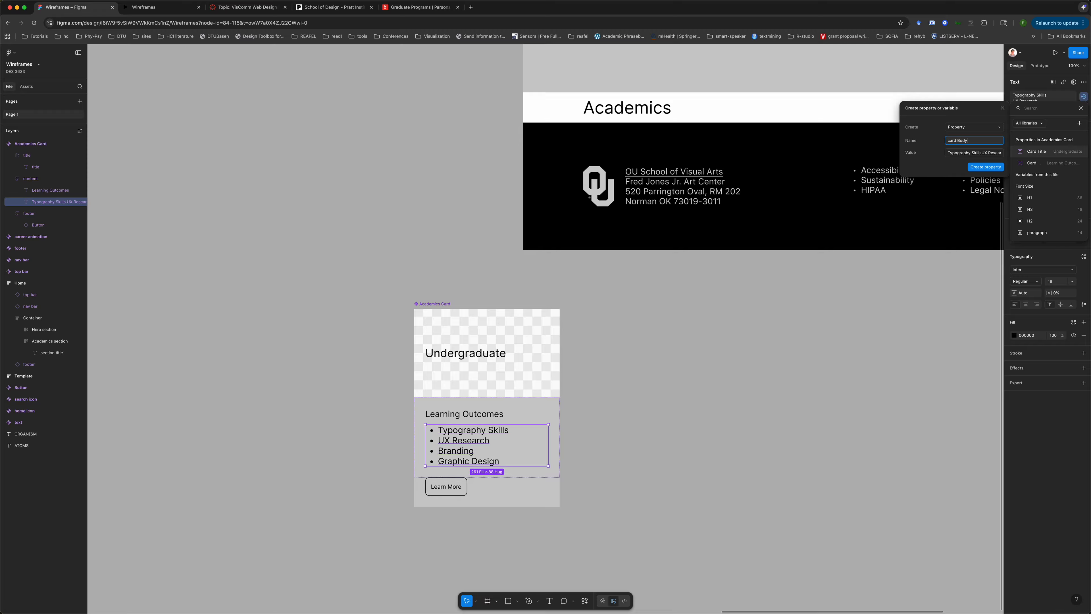
key("Return")
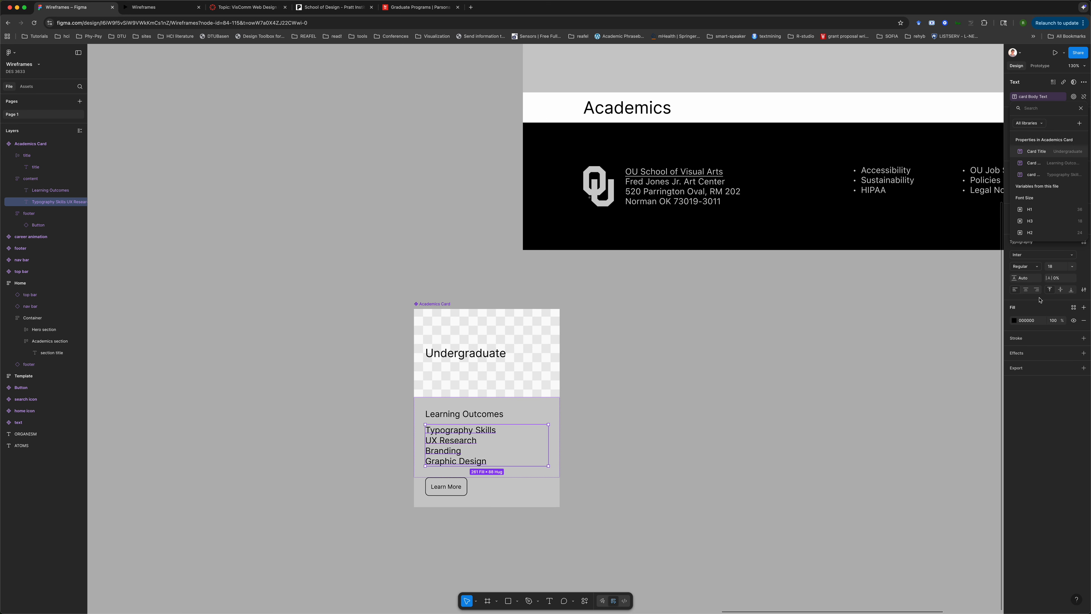
Apply the bulleted list style to the card's body text again
left_click(454, 441)
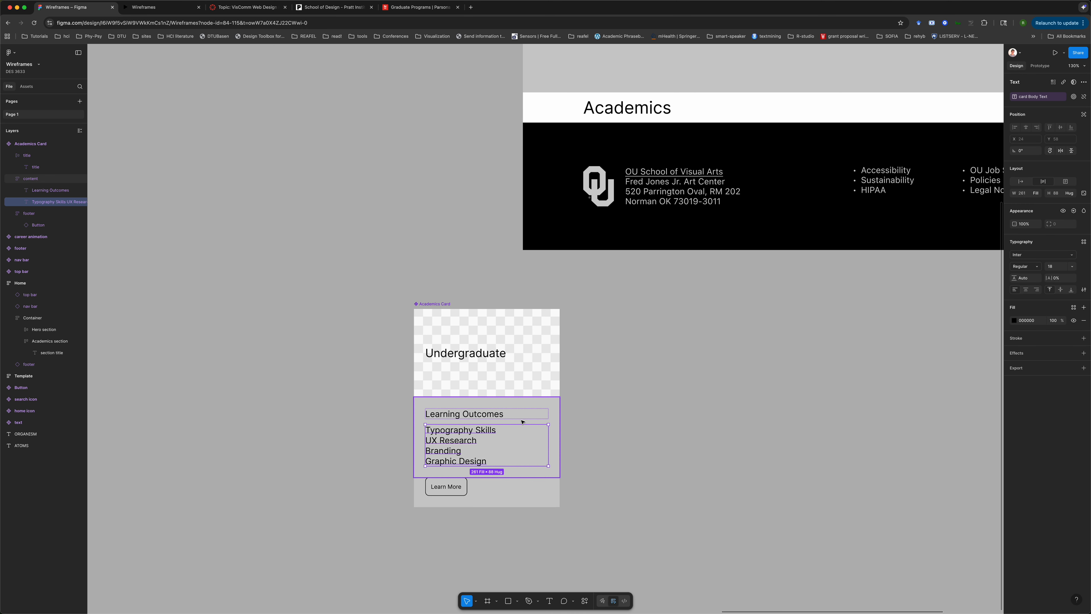
left_click(1084, 289)
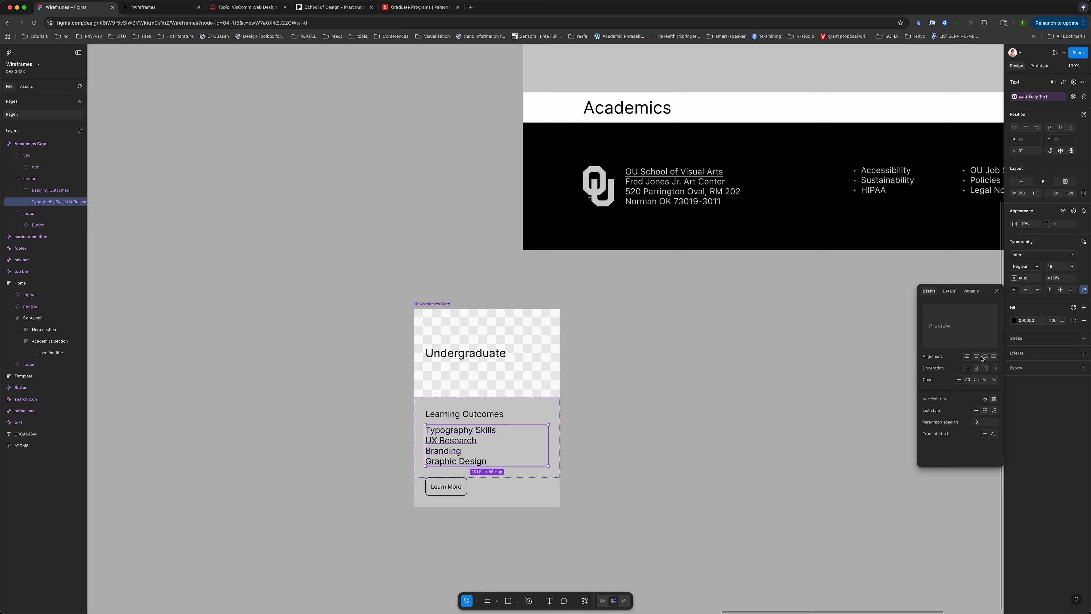
left_click(993, 410)
left_click(985, 410)
left_click(632, 400)
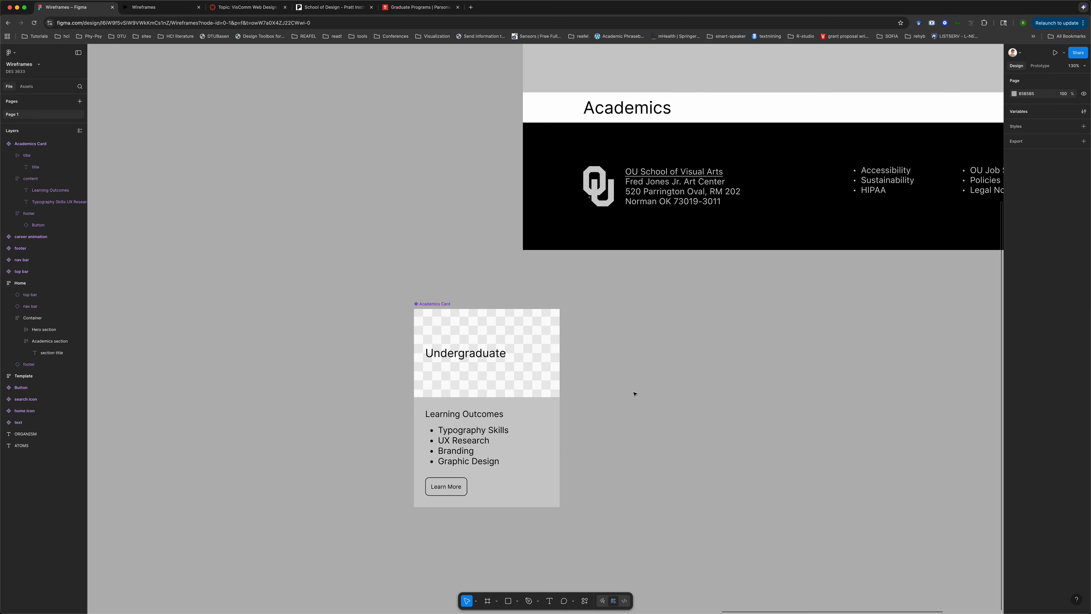
left_click(471, 490)
left_click(470, 490)
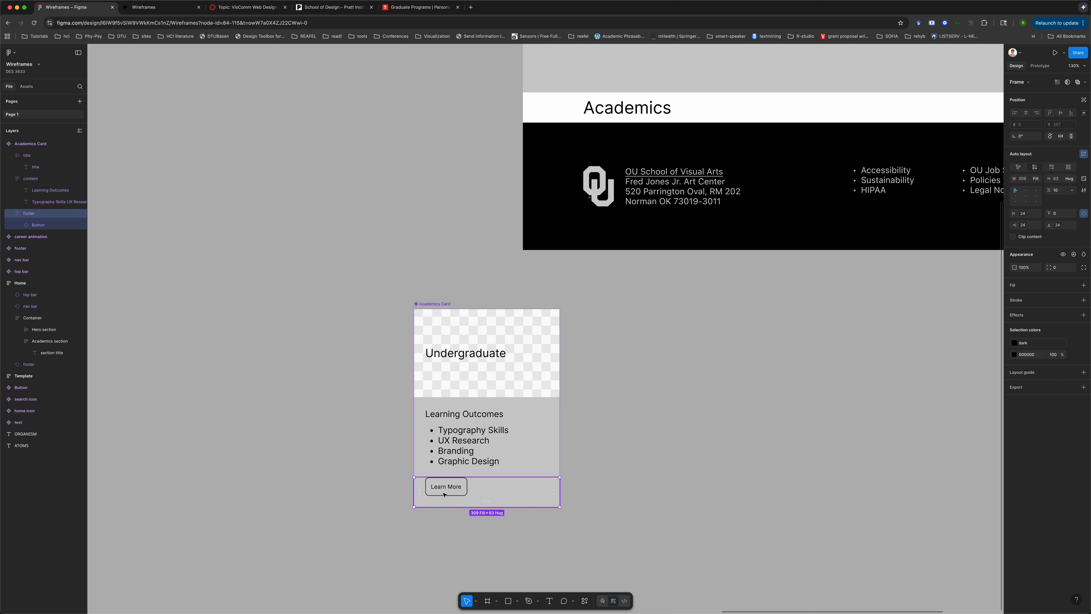
left_click(680, 394)
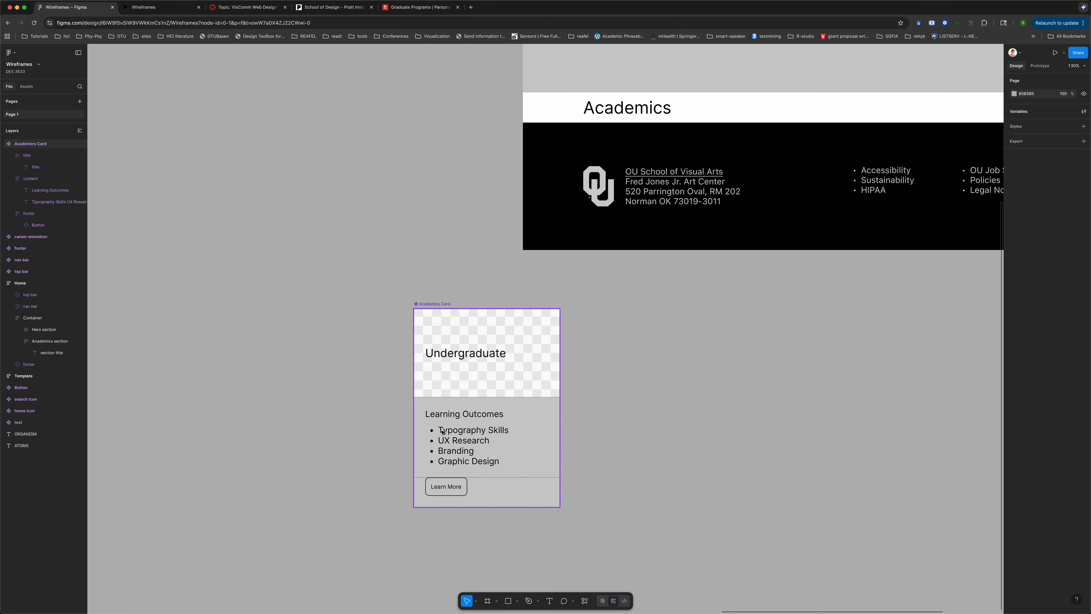
Move the Academics Card component beneath the footer component in the ORGANISM column, aligned with that column's left edge
left_click(435, 305)
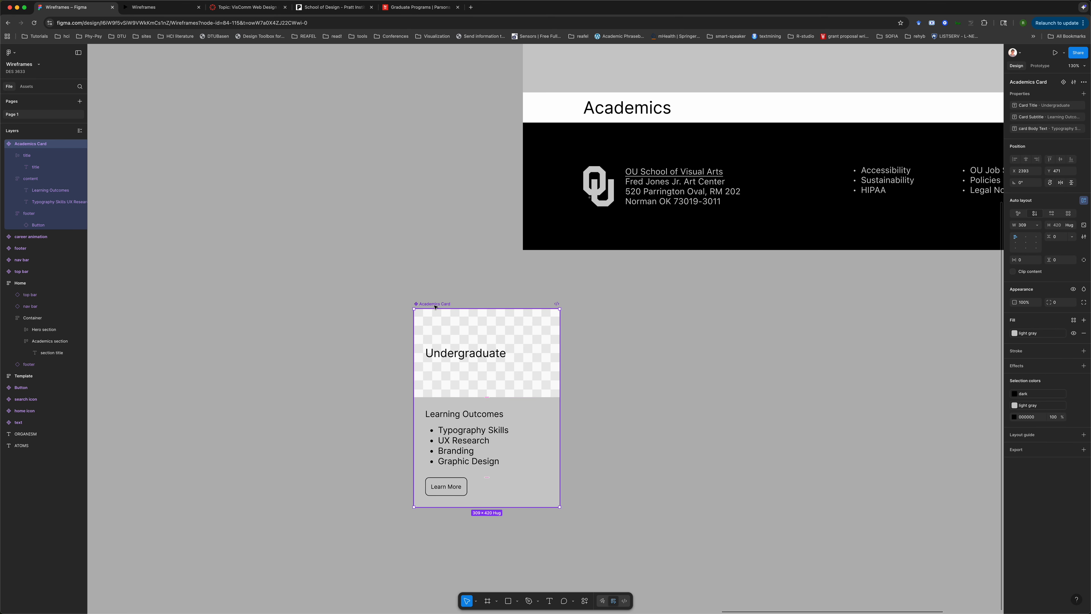
scroll(434, 305, "down", 10)
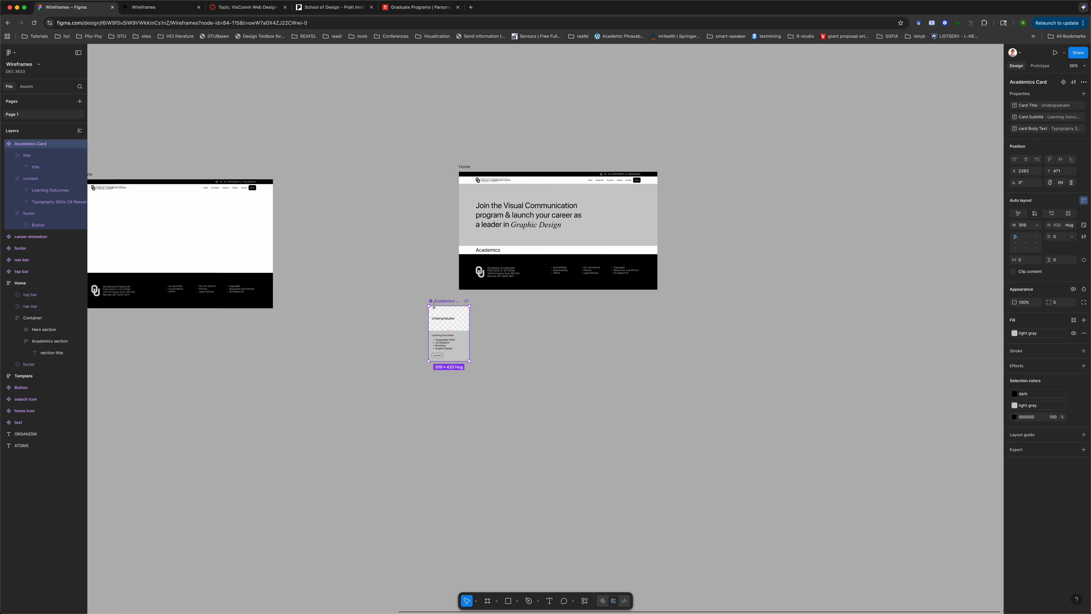
scroll(435, 306, "left", 9)
scroll(434, 306, "down", 3)
scroll(540, 349, "left", 5)
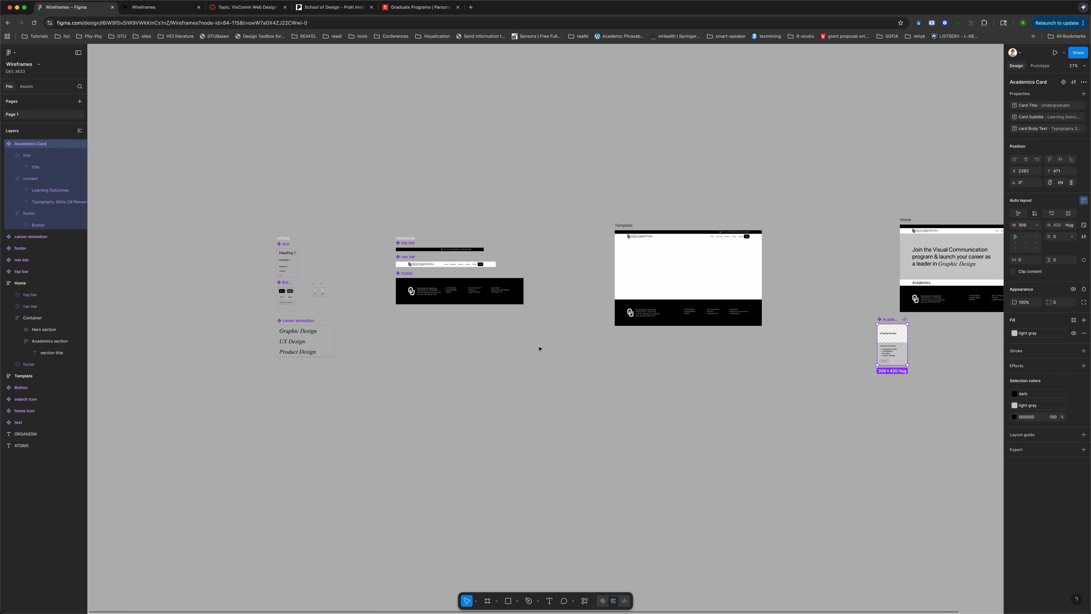
left_click_drag(889, 320, 409, 318)
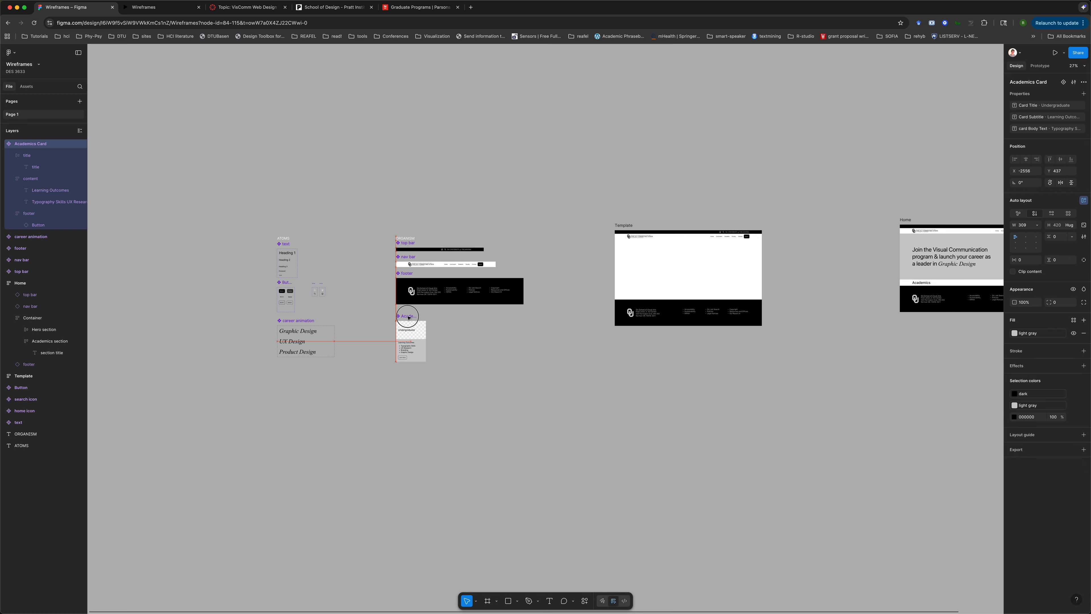
left_click(171, 317)
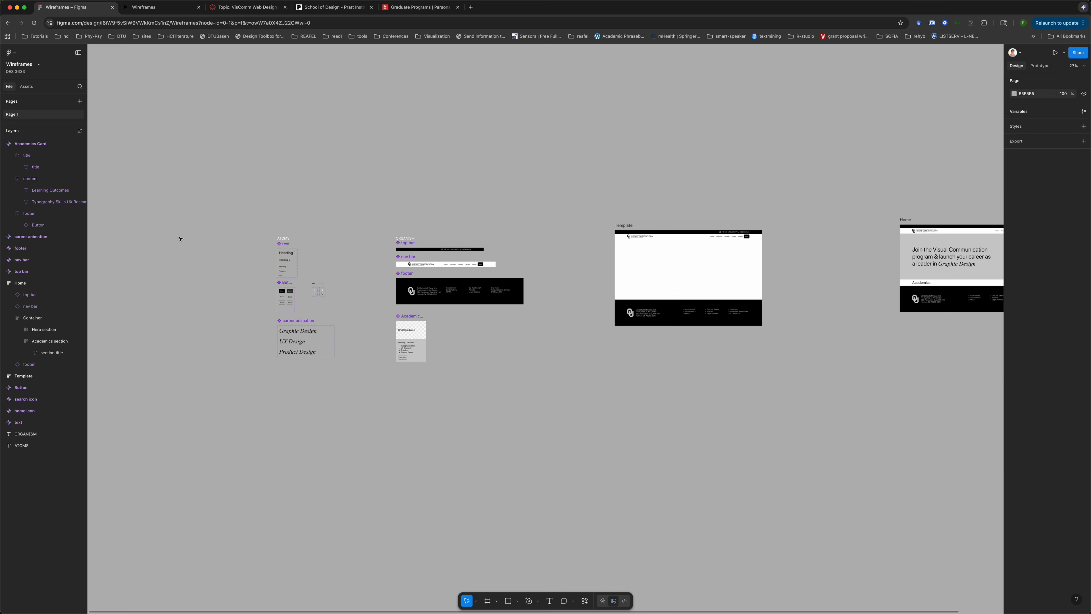
Move the whole ATOMS column of heading and components farther from the ORGANISM column to make room between them
left_click_drag(184, 215, 388, 443)
scroll(316, 419, "left", 3)
scroll(317, 419, "up", 1)
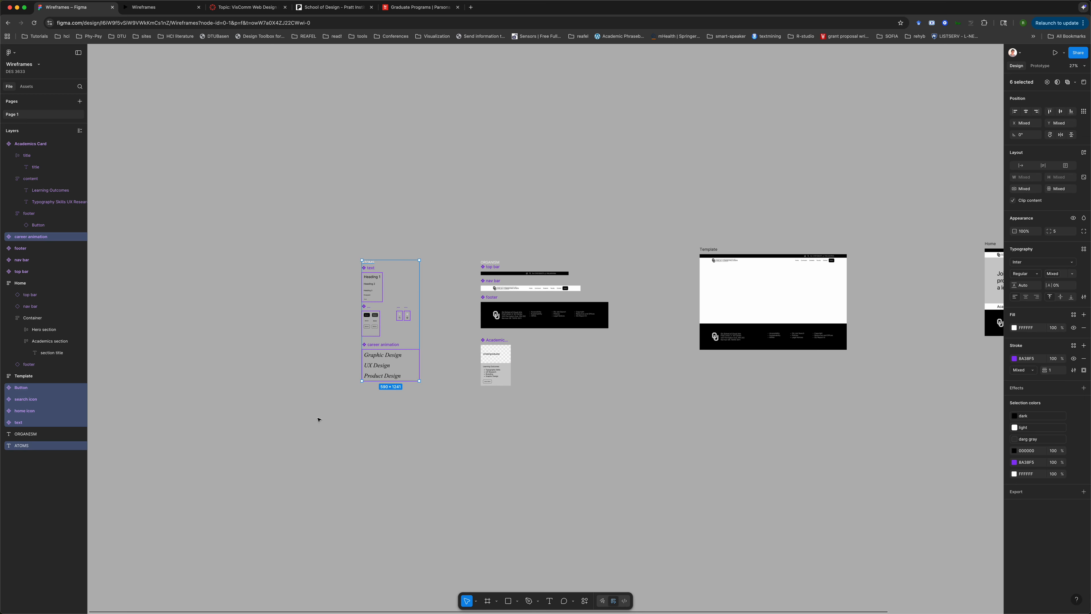
left_click_drag(384, 370, 221, 373)
left_click(314, 349)
Duplicate the ATOMS heading, place the copy between the ATOMS and ORGANISM columns, and change its text to "MOLECULES"
left_click(207, 265)
key("super+d")
left_click_drag(208, 265, 330, 265)
double_click(329, 263)
type("MOLECULE")
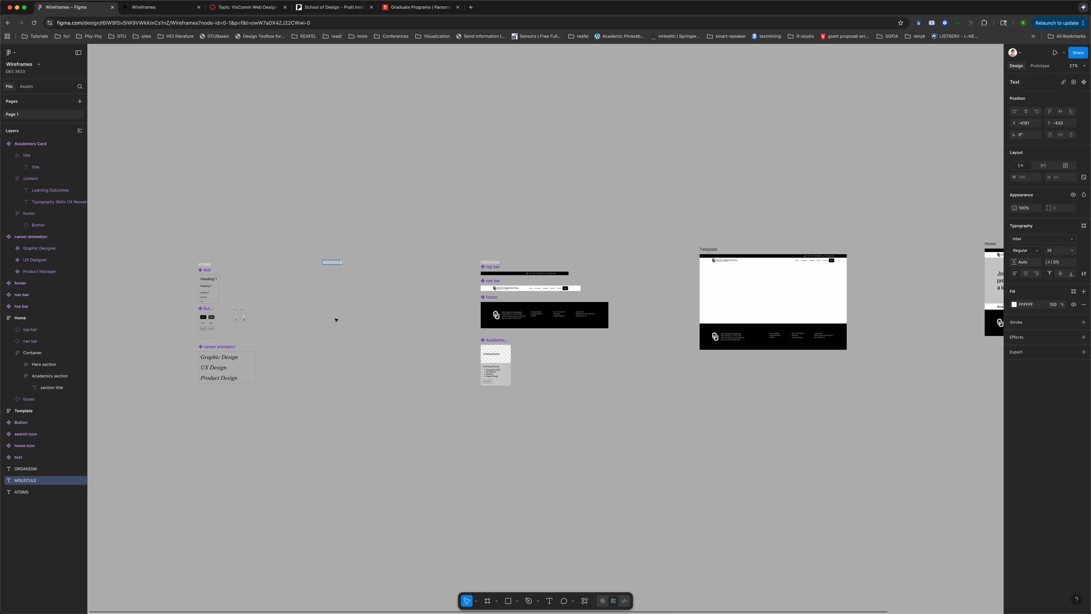
key("Escape")
key("Return")
key("Escape")
Move the Academics Card component from the ORGANISM column to directly beneath the MOLECULES heading
left_click_drag(500, 342, 342, 274)
left_click(390, 306)
scroll(363, 290, "up", 3)
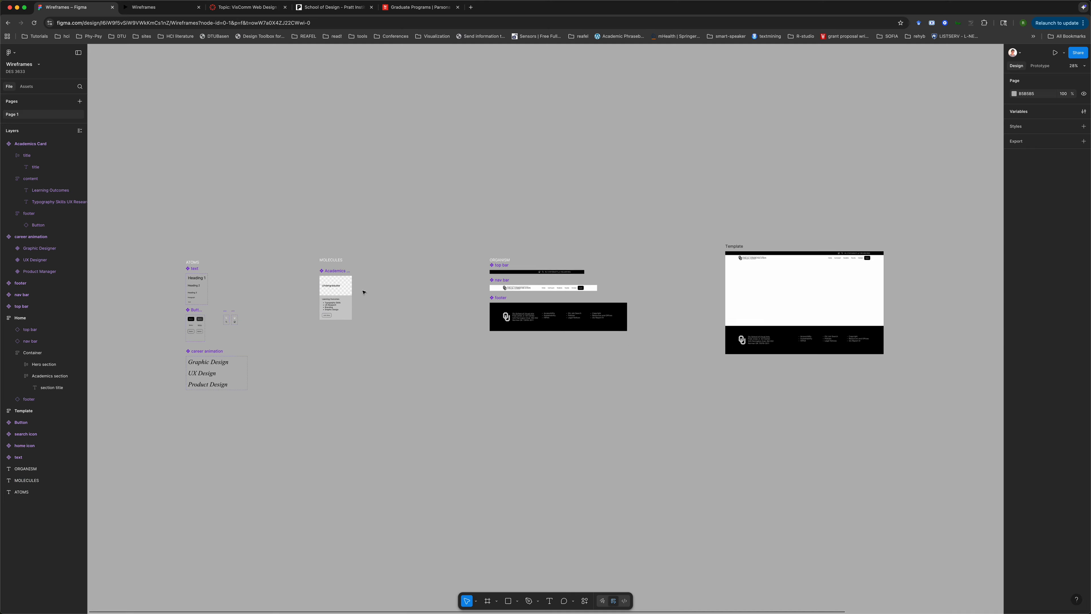
Copy the Academics Card component into the Home frame's Academics section as an instance and duplicate that instance once
left_click(338, 271)
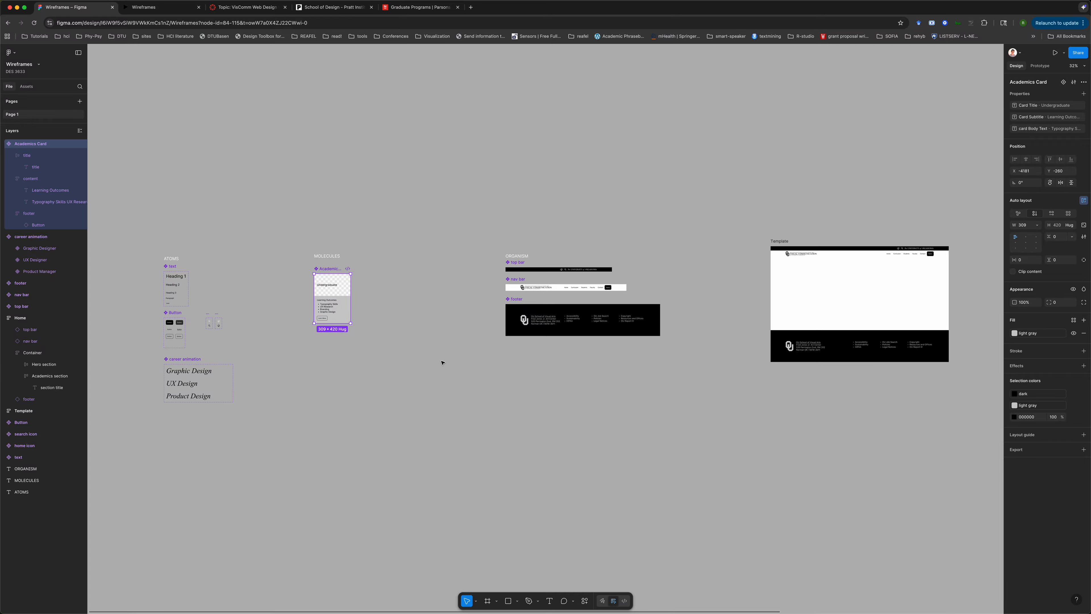
scroll(533, 339, "right", 10)
scroll(623, 314, "right", 3)
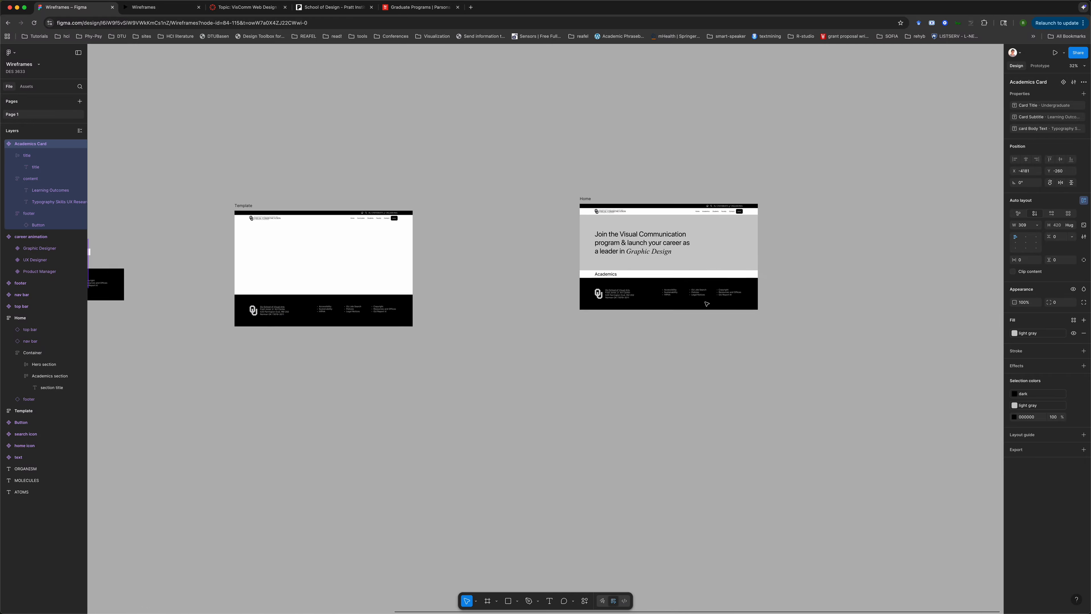
scroll(567, 251, "up", 5)
left_click(557, 258)
double_click(556, 259)
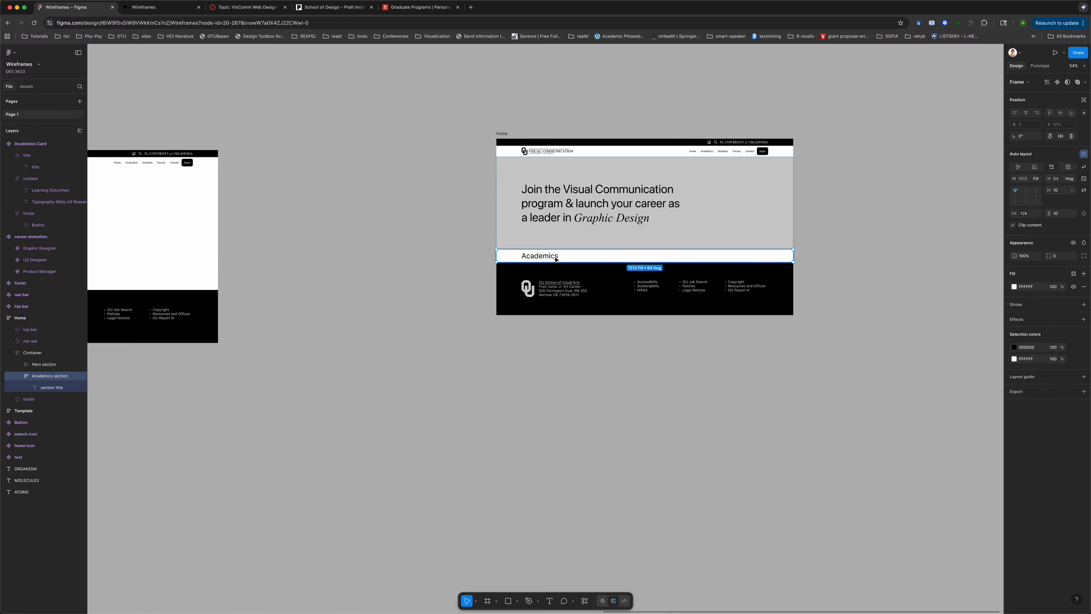
key("super+v")
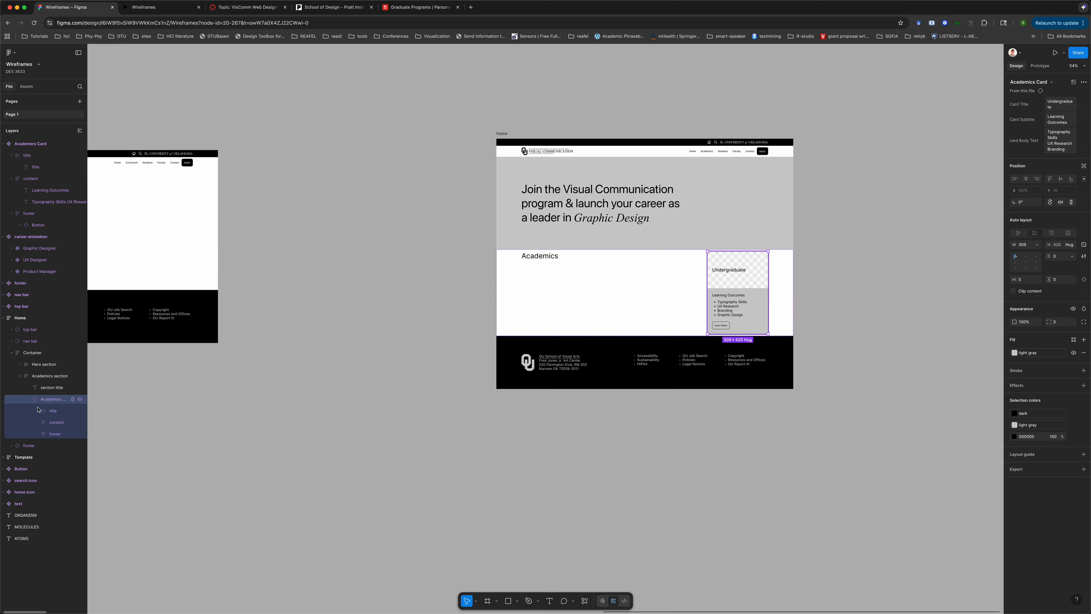
left_click(30, 399)
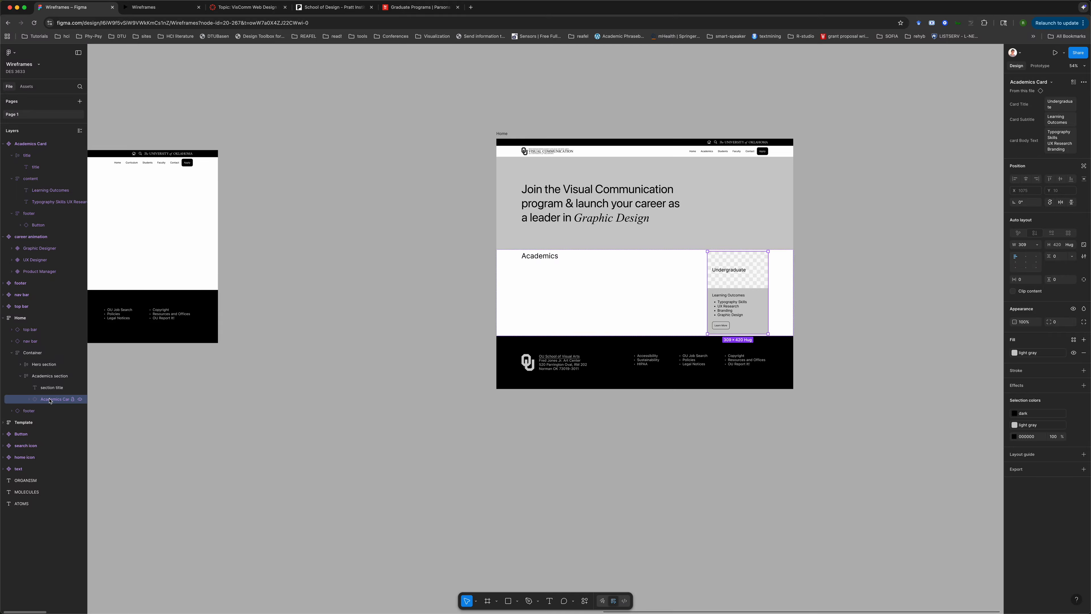
key("super+d")
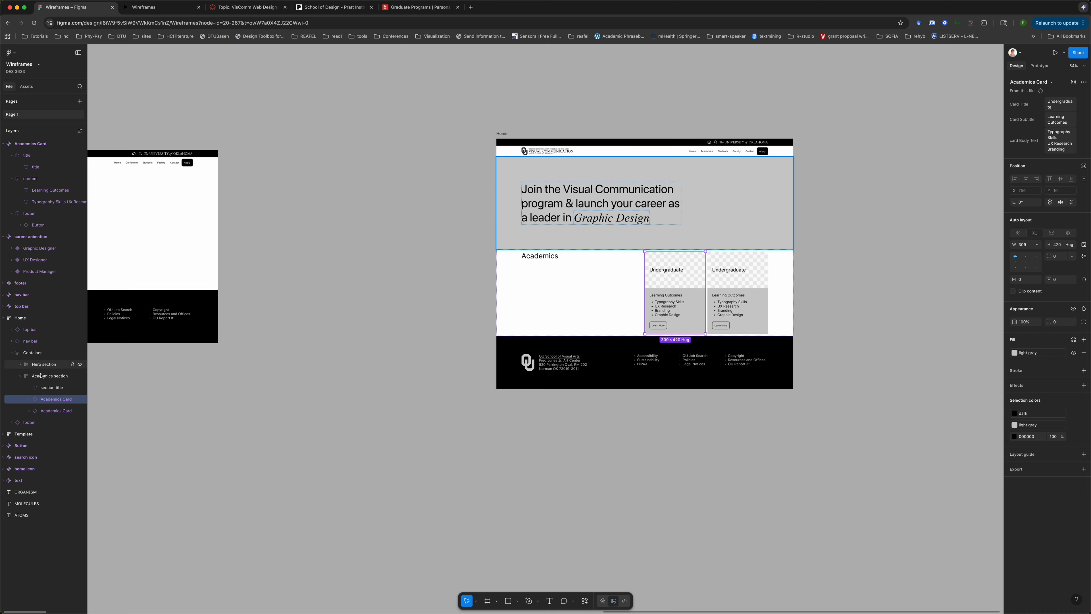
Wrap the two Academics Card instances in an auto layout frame and rename the frame "cards"
left_click(50, 388)
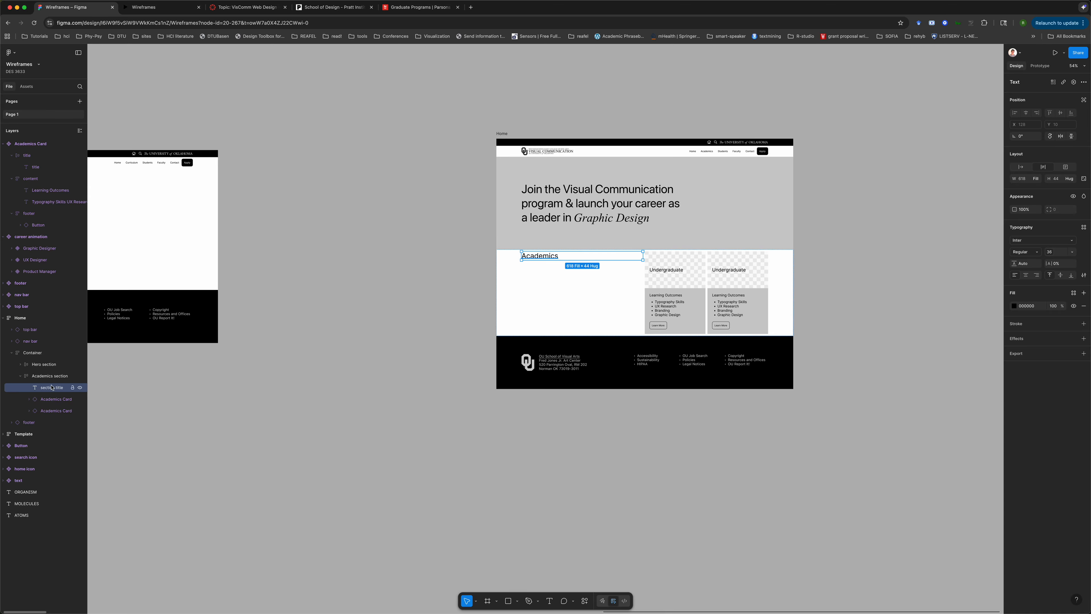
left_click(53, 399)
left_click(53, 411, "shift")
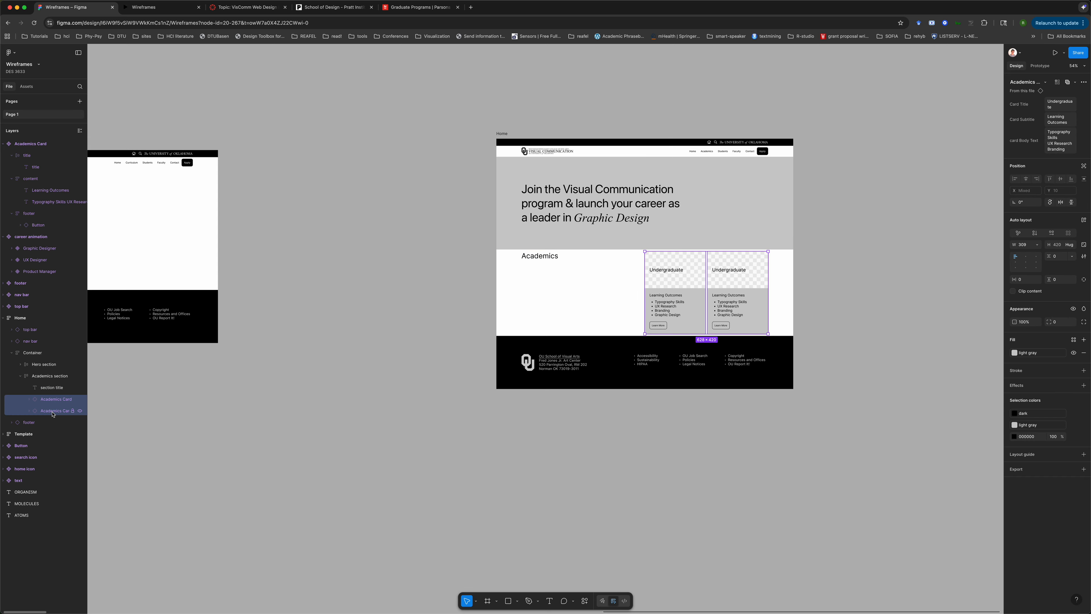
key("shift+a")
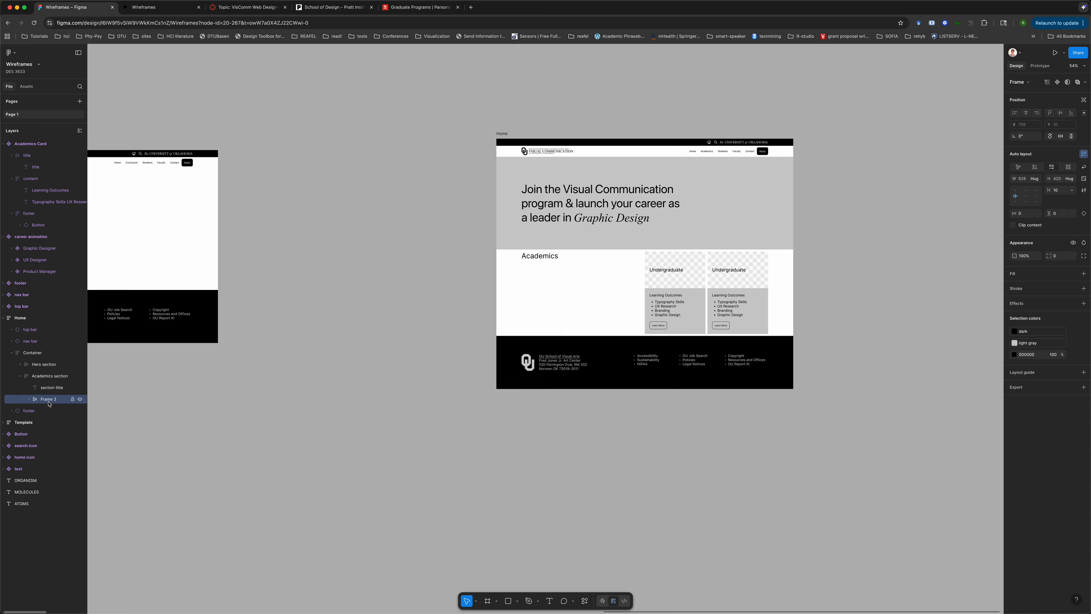
double_click(54, 400)
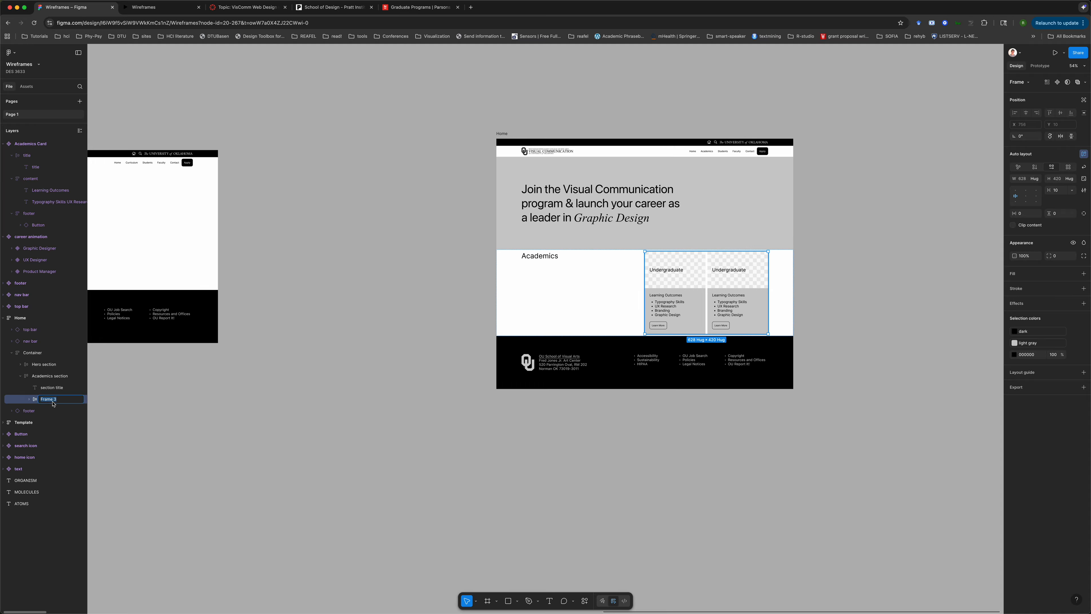
type("cards")
key("Return")
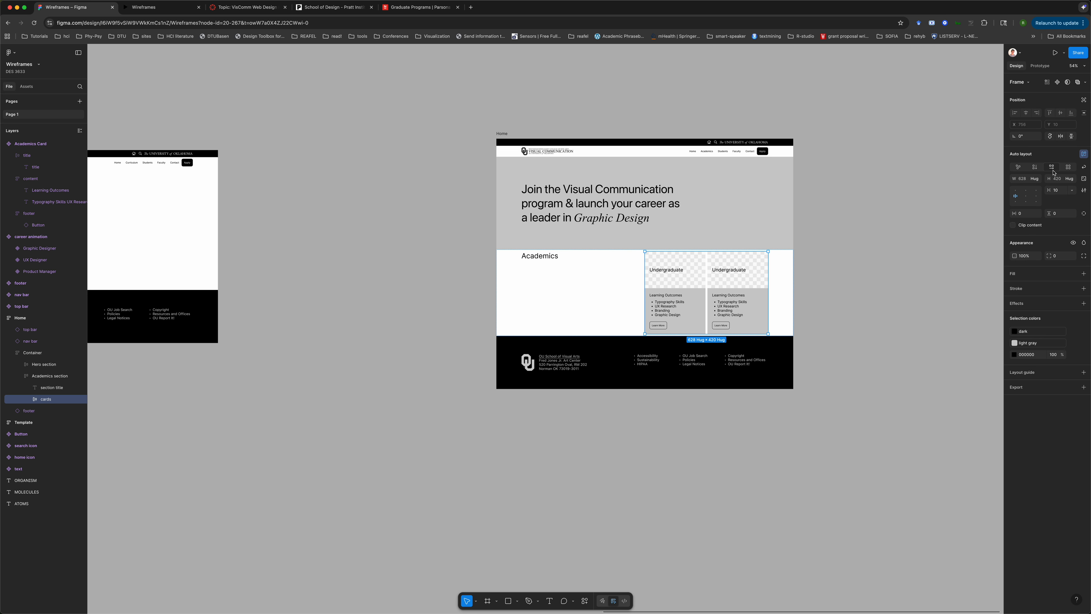
Change the Academics section's auto layout to vertical so the cards frame sits below the section title
left_click(47, 378)
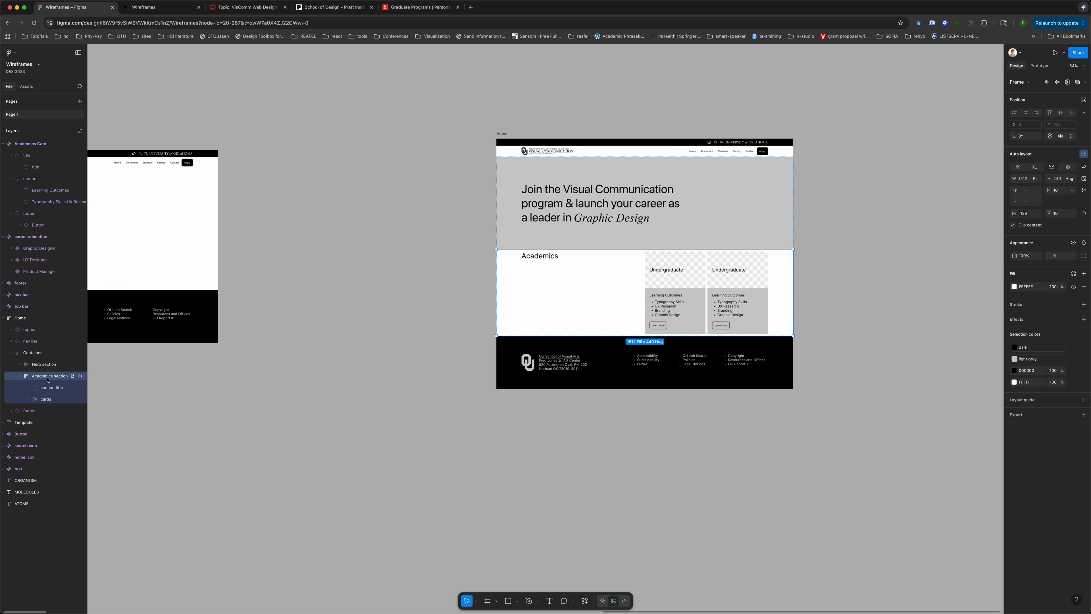
left_click(1035, 168)
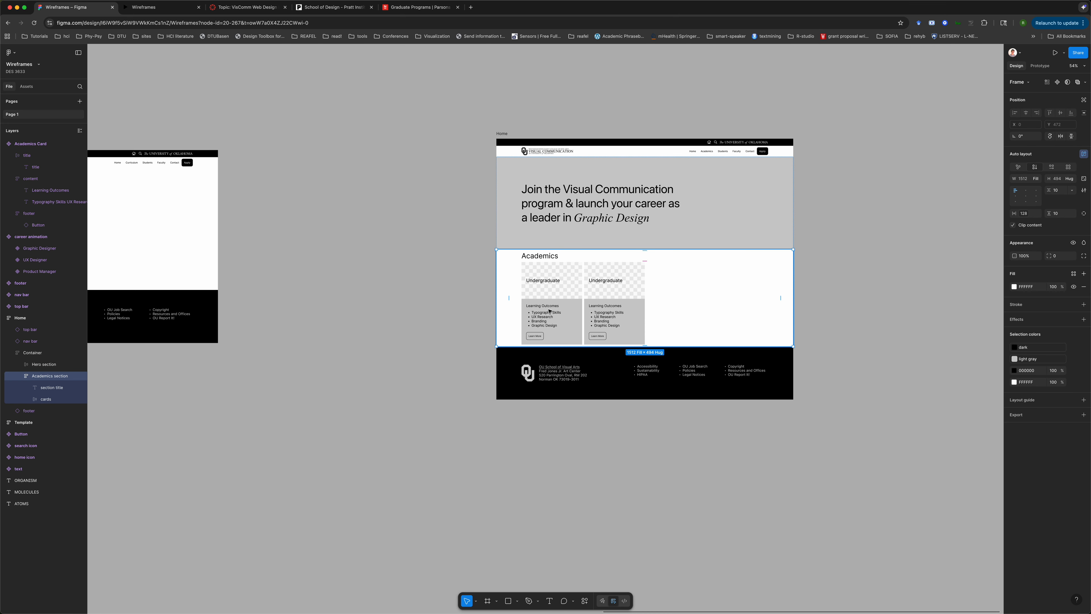
scroll(550, 310, "up", 5)
scroll(550, 310, "down", 5)
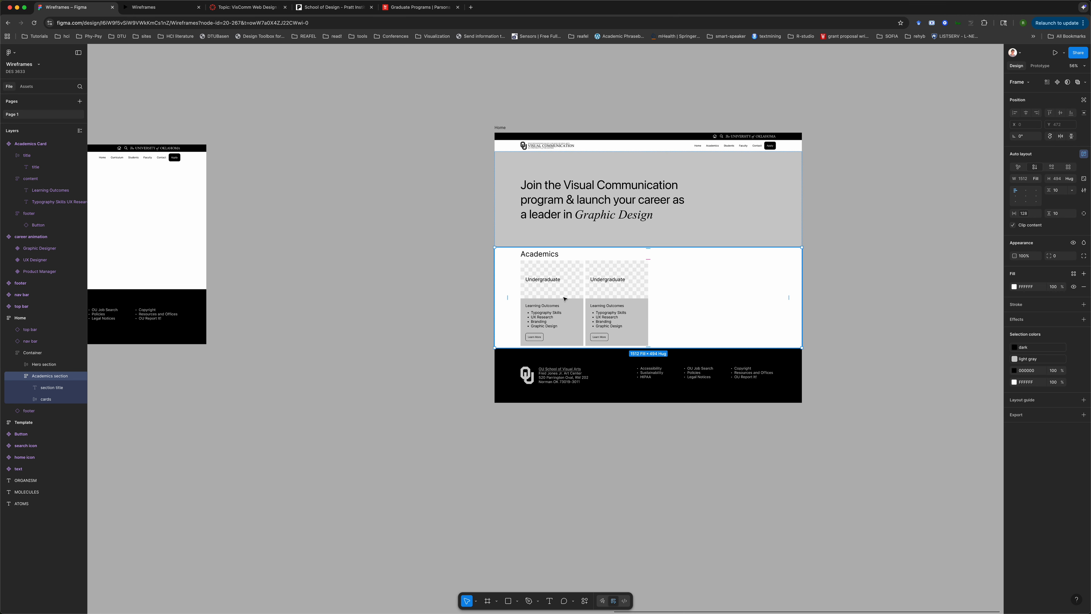
Set the cards frame's width to fill the Academics section
left_click(545, 316)
scroll(551, 297, "left", 3)
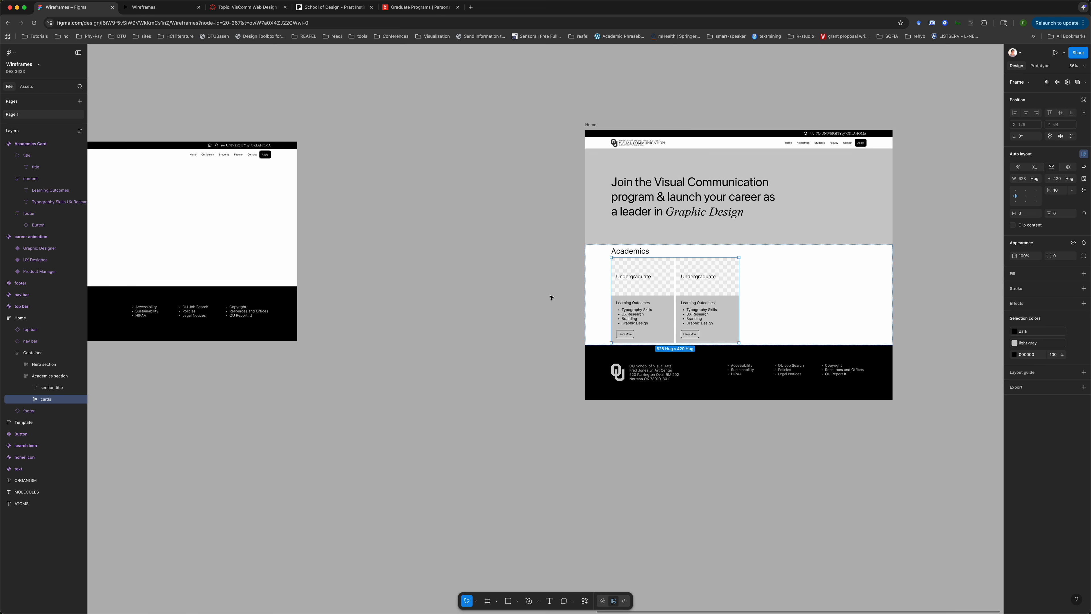
scroll(551, 297, "down", 3)
scroll(662, 298, "up", 3)
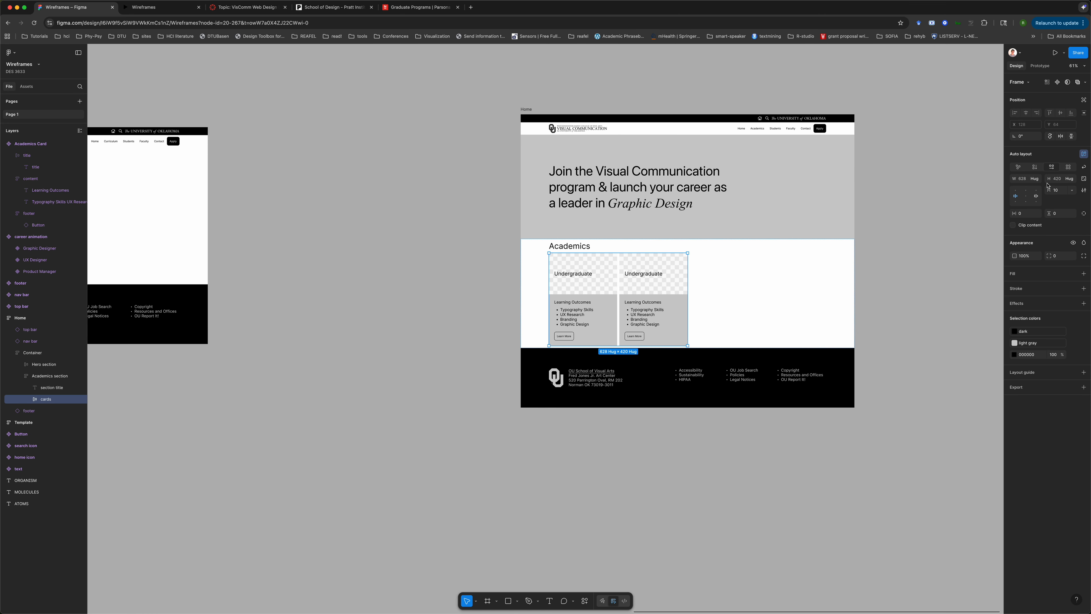
left_click(1034, 178)
left_click(1024, 187)
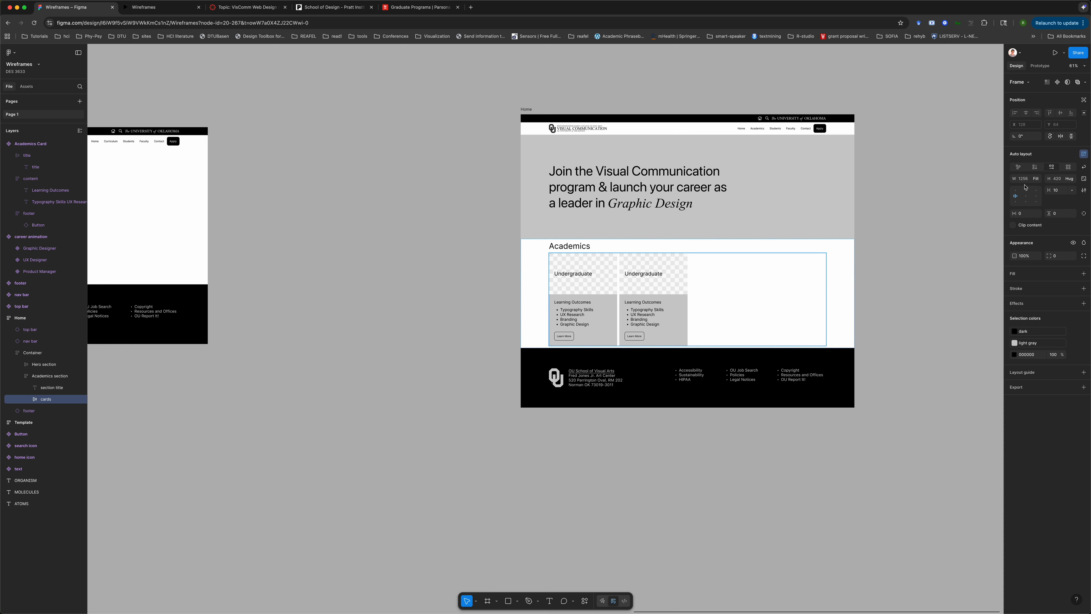
Set the width of both Academics Card instances inside the cards frame to fill the container
scroll(225, 370, "left", 3)
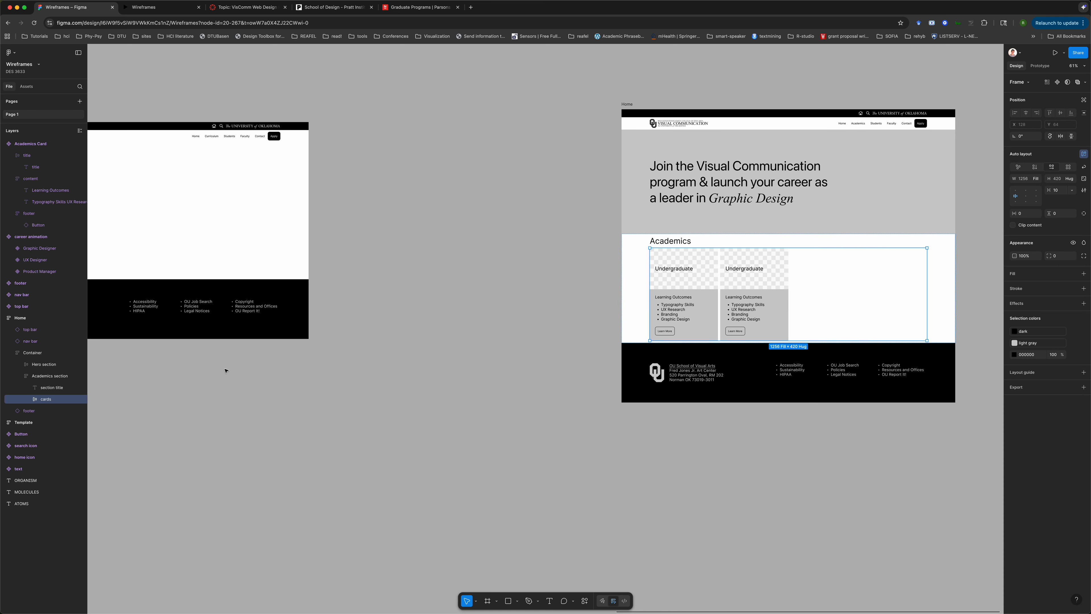
left_click(29, 399)
left_click(55, 411)
left_click(56, 422, "shift")
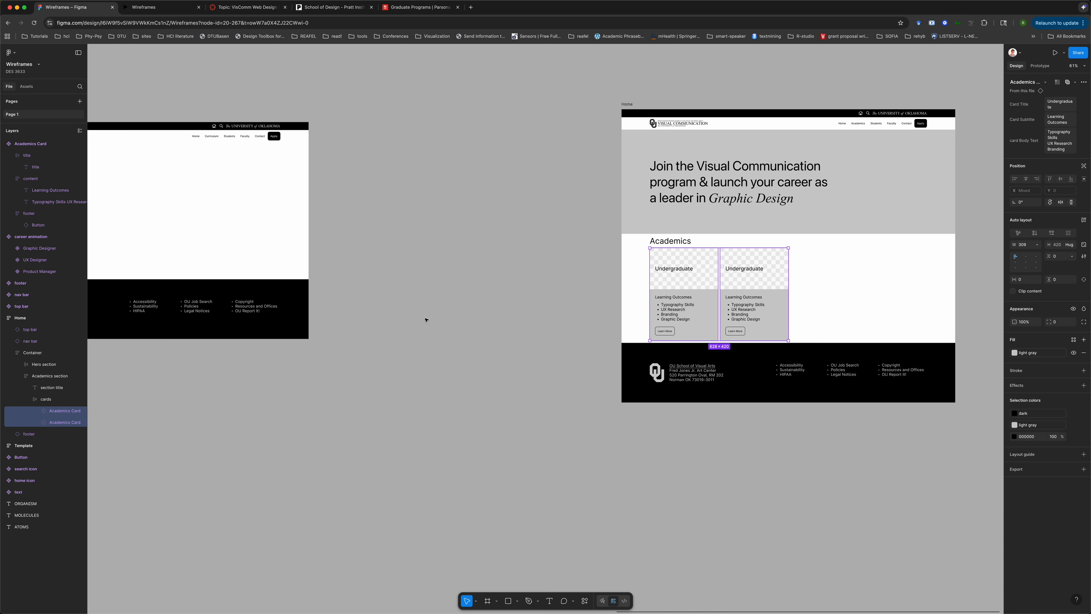
left_click(1037, 245)
left_click(1016, 262)
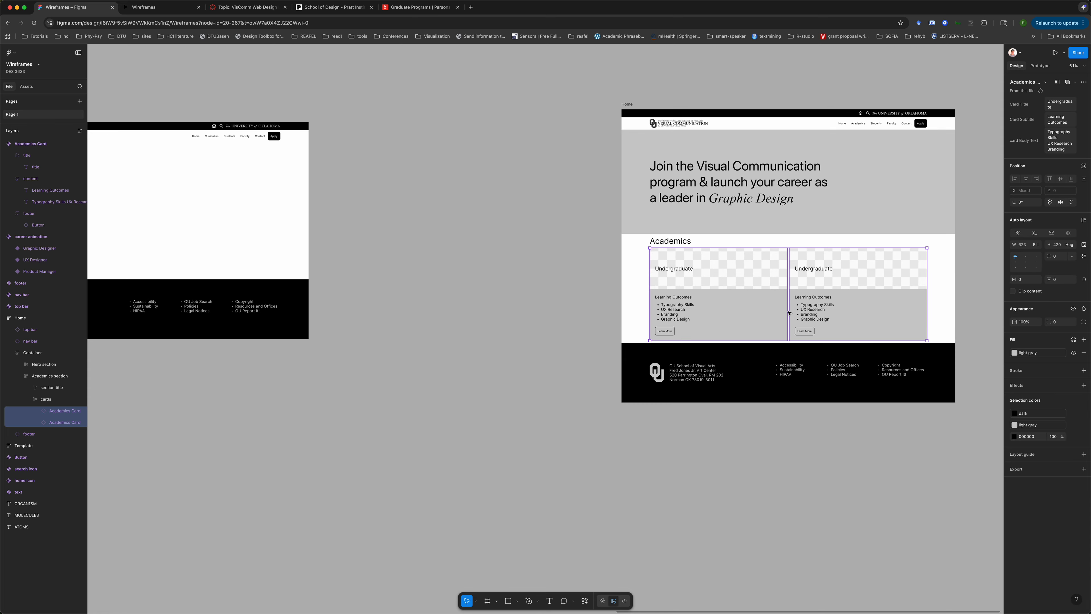
left_click(564, 346)
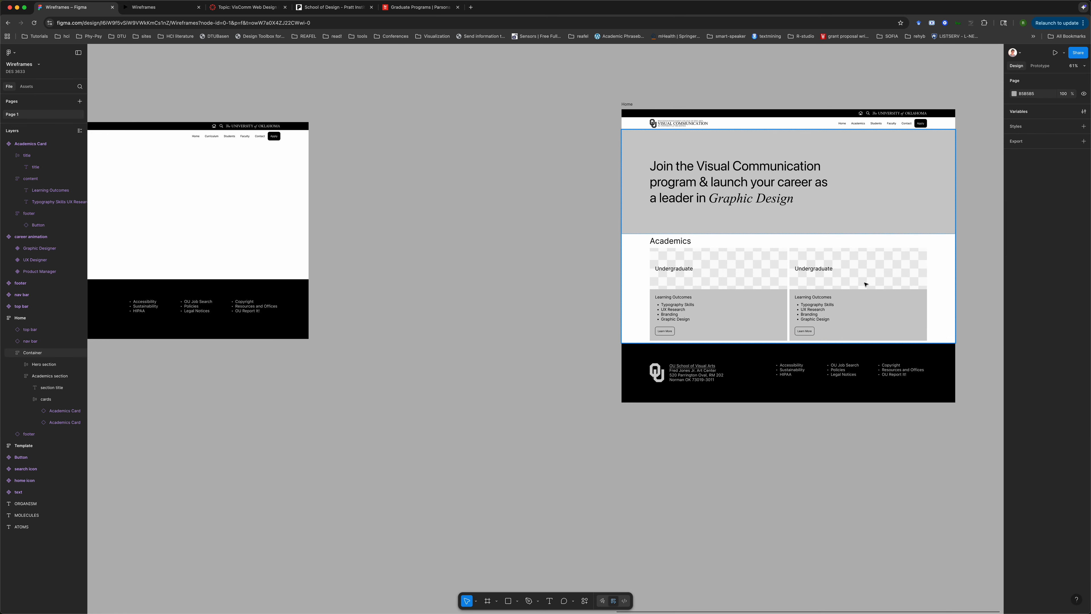
Apply the "large" spacing variable (32) to the gap between the two cards in the cards frame
left_click(721, 301)
left_click(722, 300)
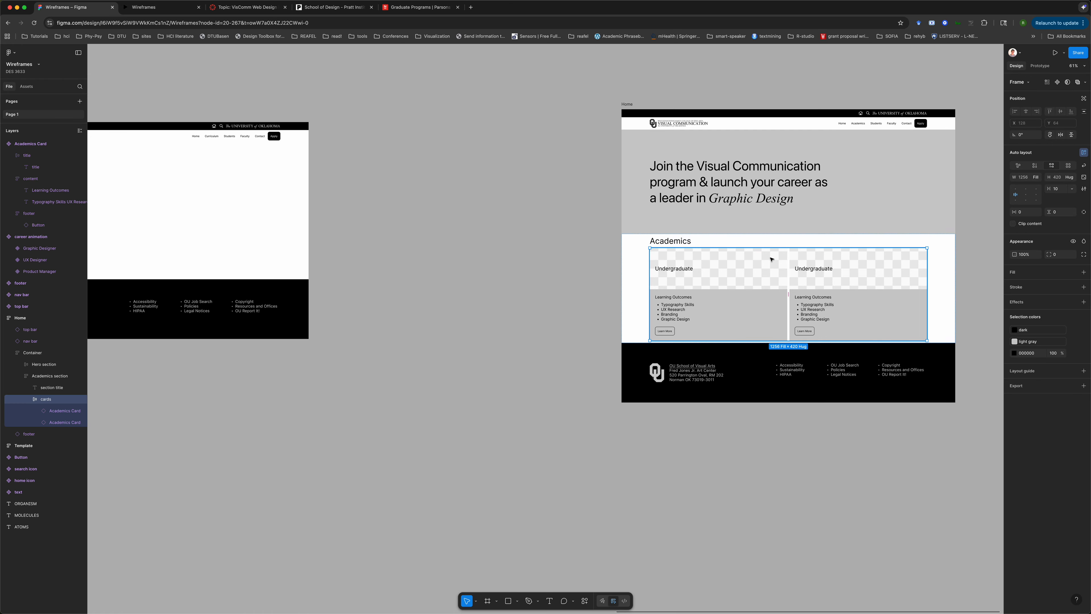
scroll(771, 260, "up", 5)
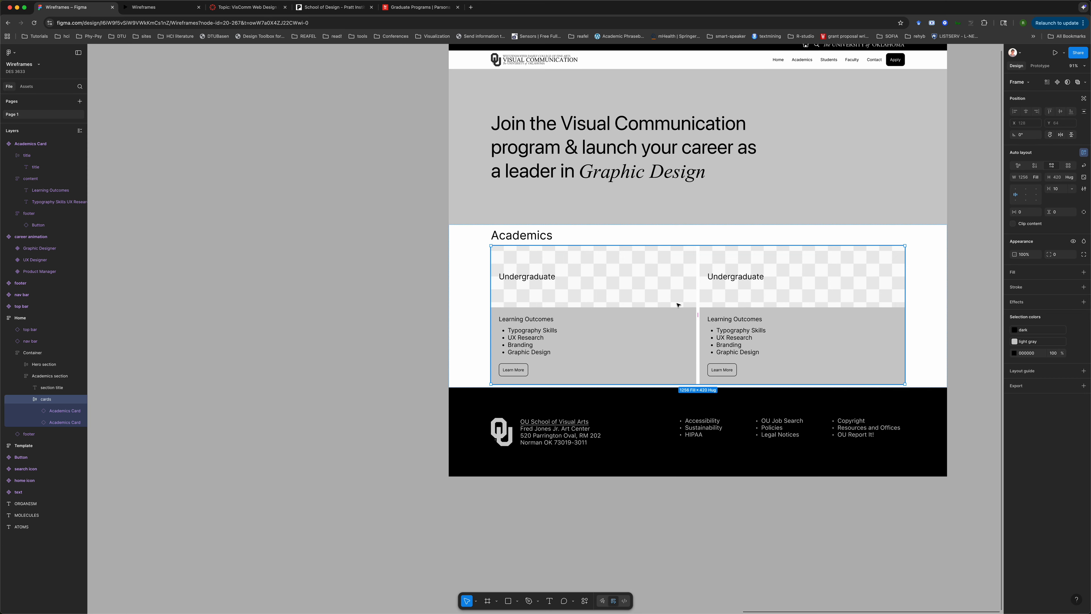
left_click(1072, 189)
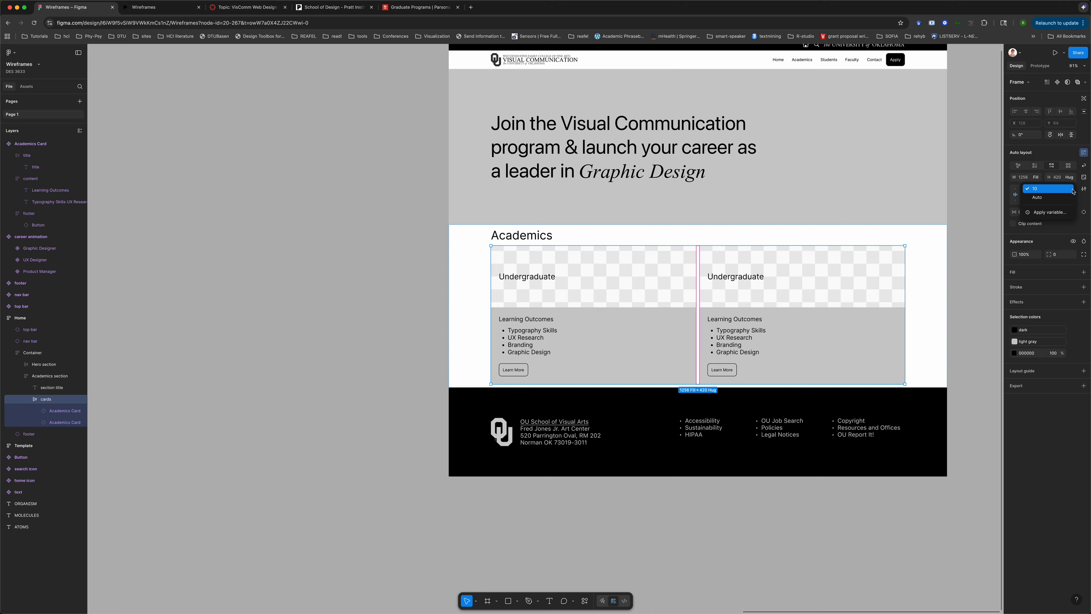
left_click(1049, 212)
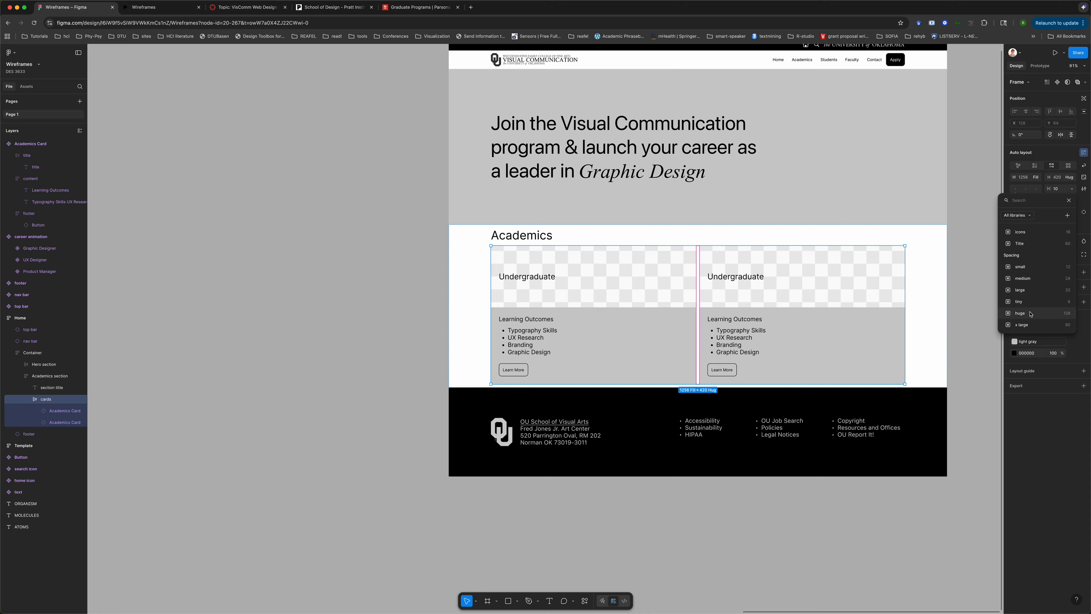
left_click(1044, 293)
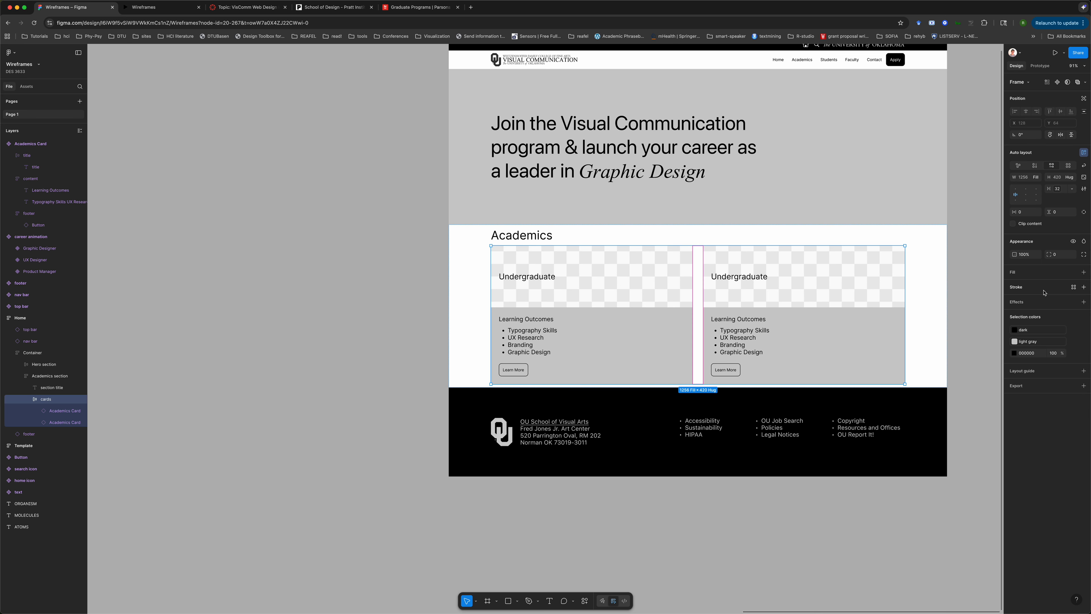
left_click(963, 282)
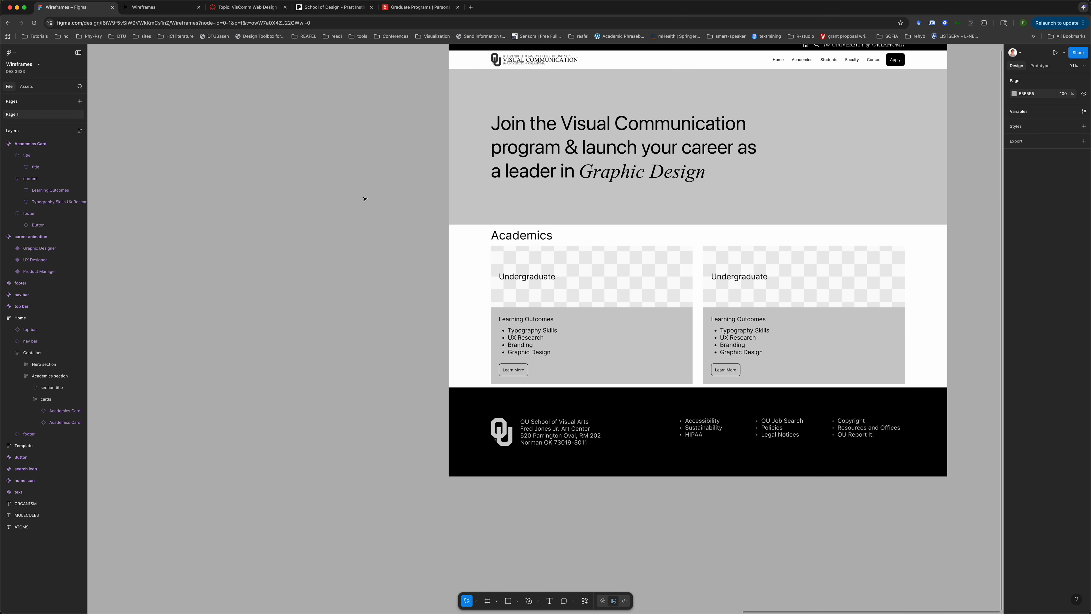
Apply the "medium" spacing variable (24) to the vertical gap between the Academics section's title and its cards
left_click(613, 298)
left_click(615, 298)
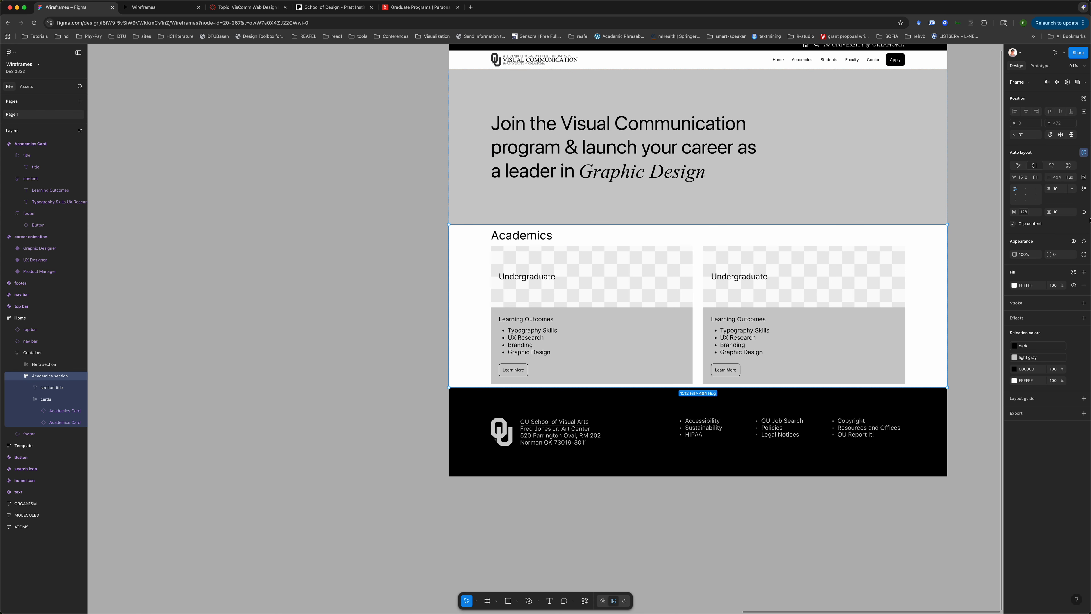
left_click(1072, 189)
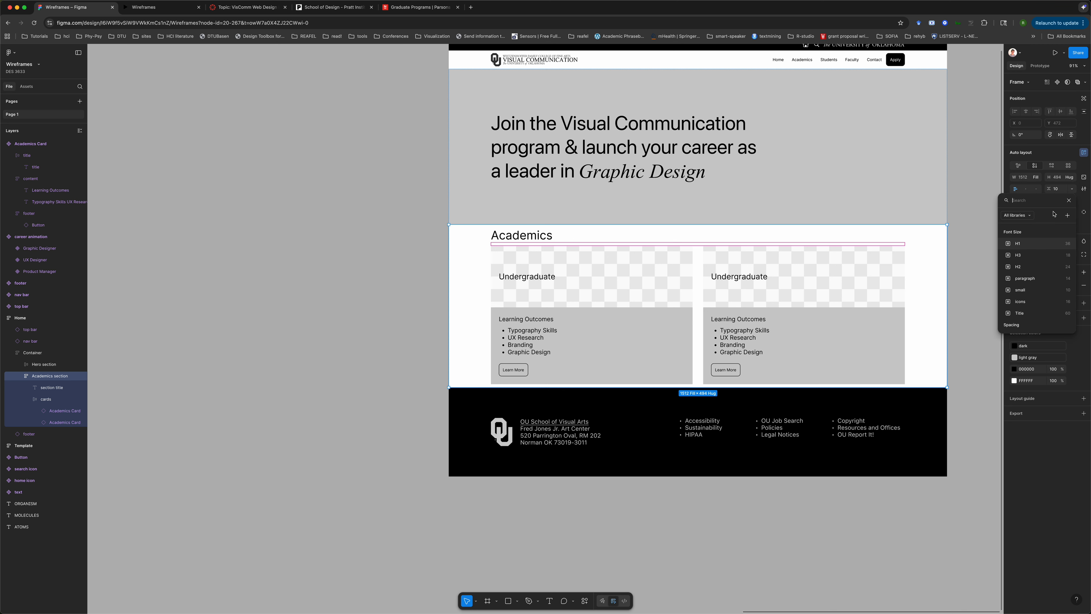
scroll(1026, 308, "down", 3)
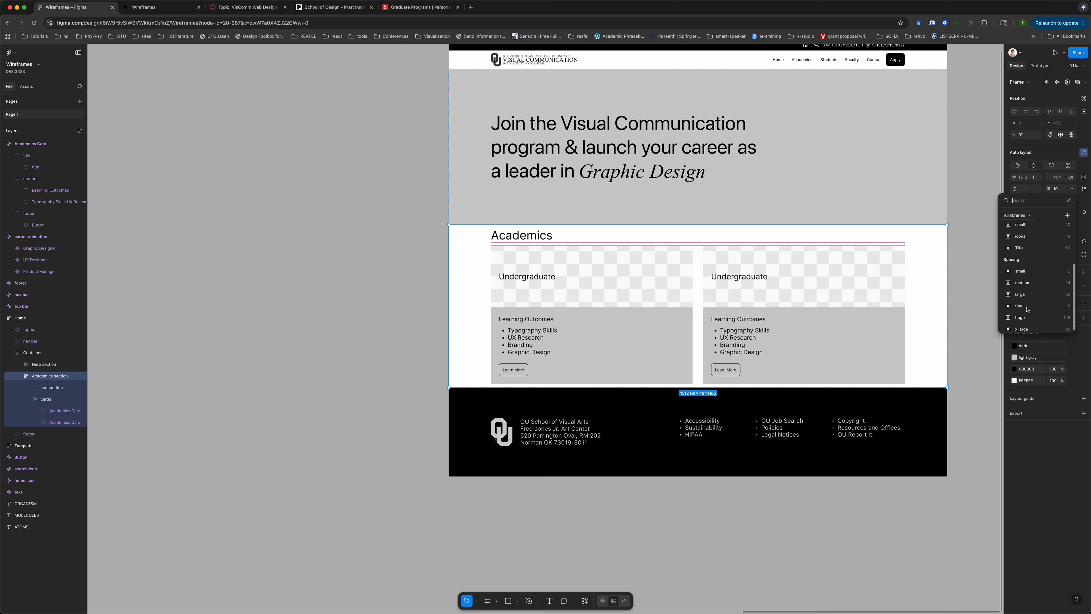
left_click(1028, 285)
left_click(377, 340)
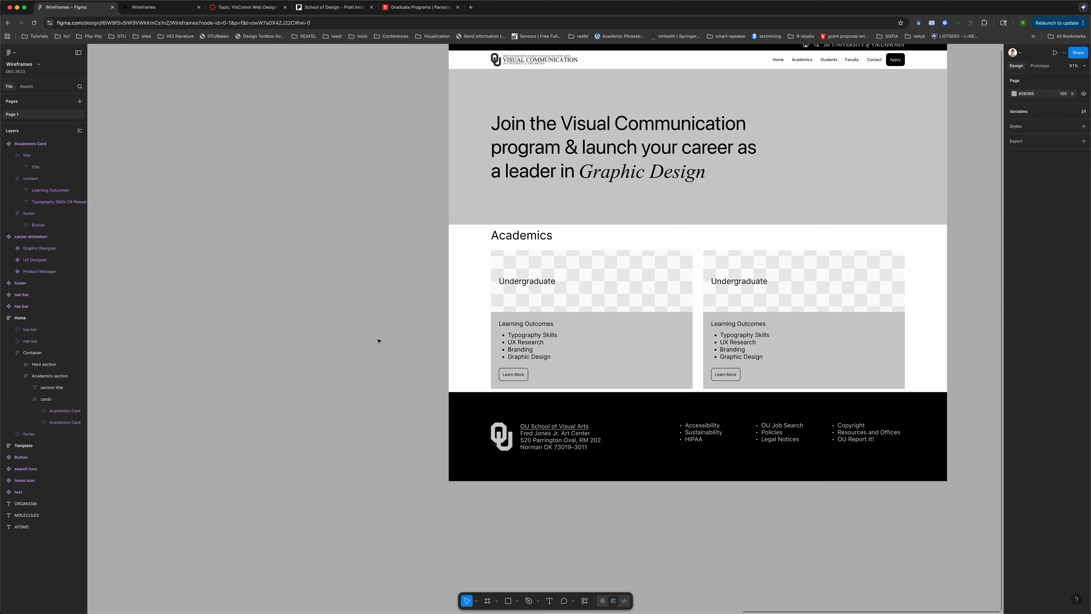
Apply the "large" spacing variable (32) to the vertical padding of the Academics section in the Home wireframe
scroll(378, 340, "down", 3)
left_click(465, 252)
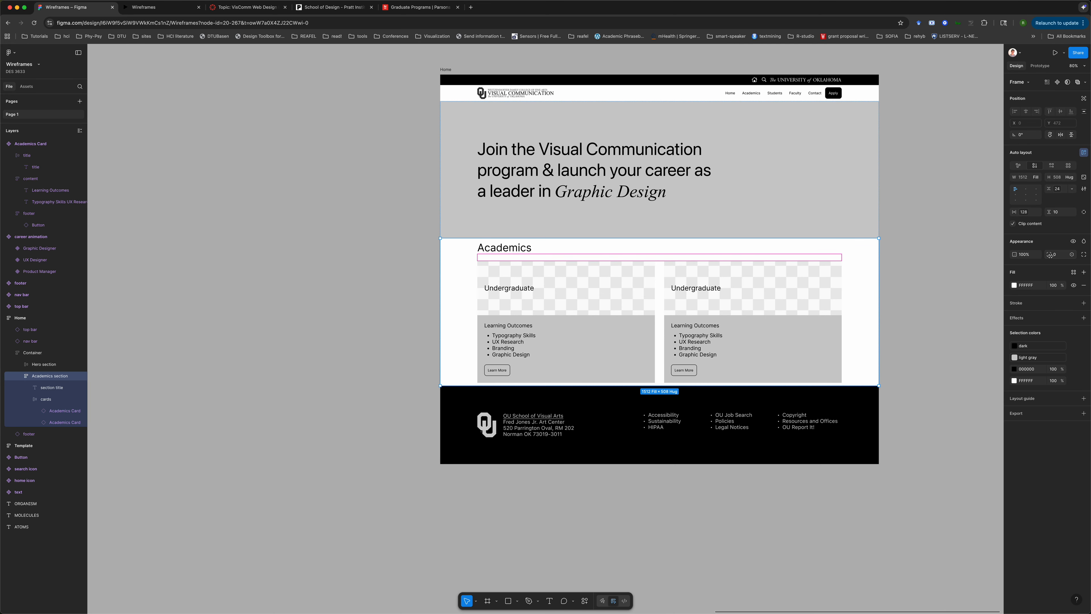
left_click(1071, 212)
scroll(1056, 256, "down", 3)
left_click(1033, 312)
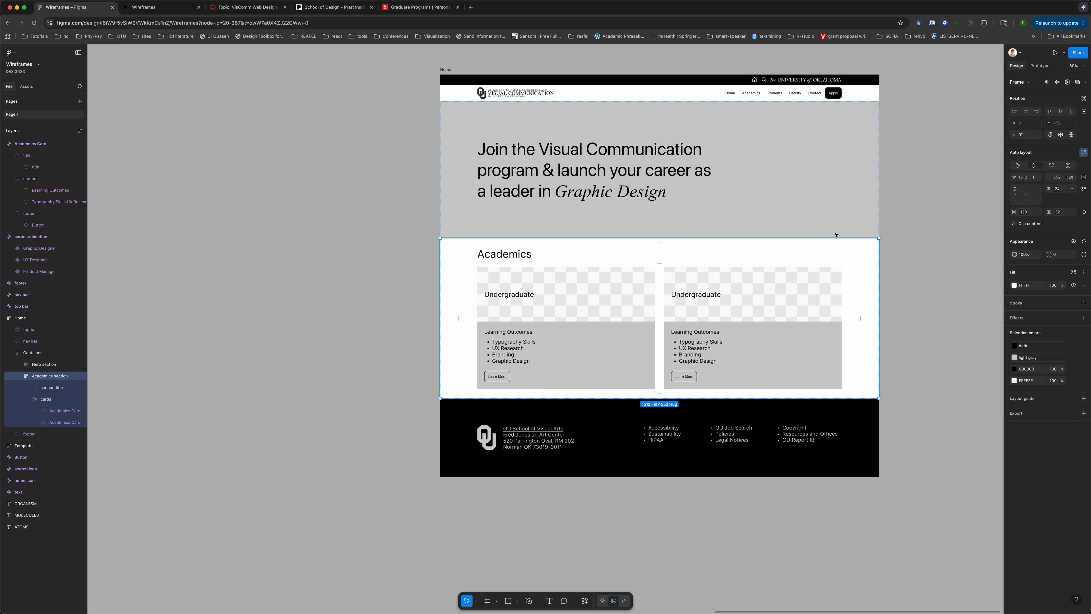
Apply the "x large" spacing variable to the Academics section's vertical padding
left_click(1057, 212)
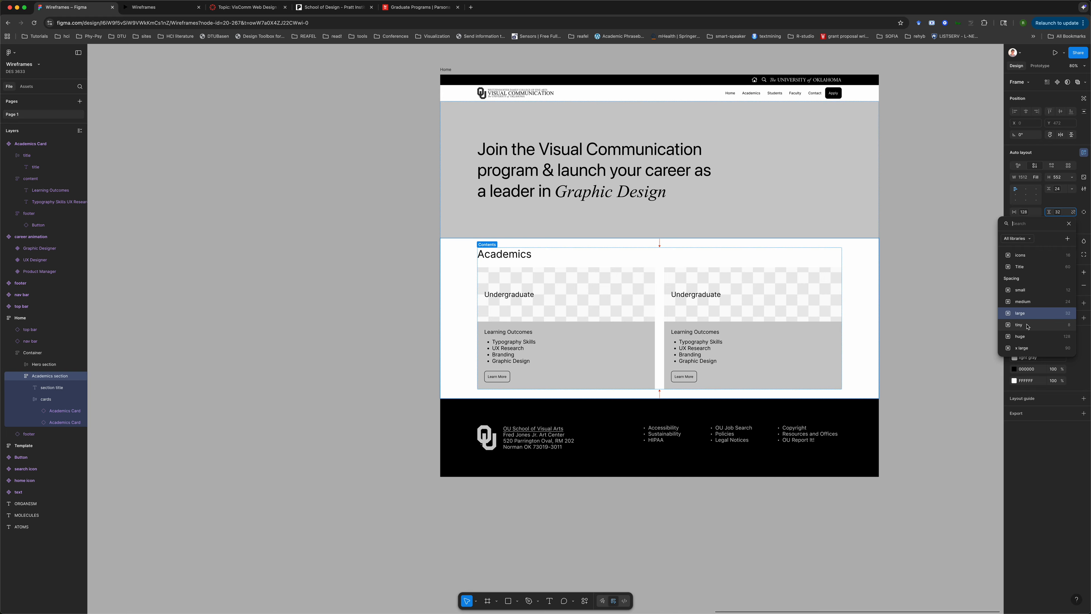
left_click(1027, 348)
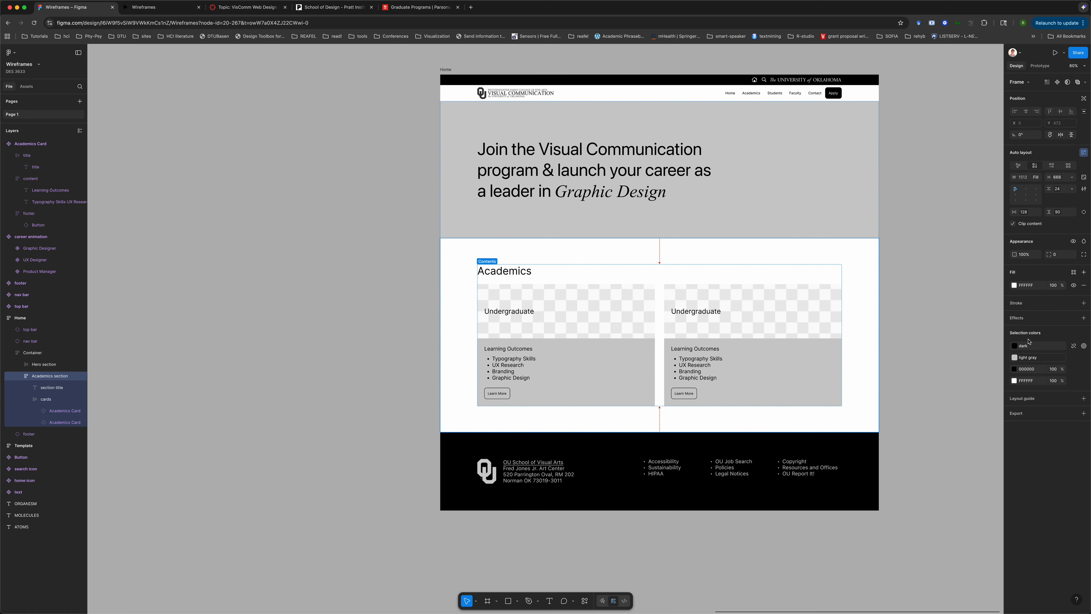
left_click(925, 328)
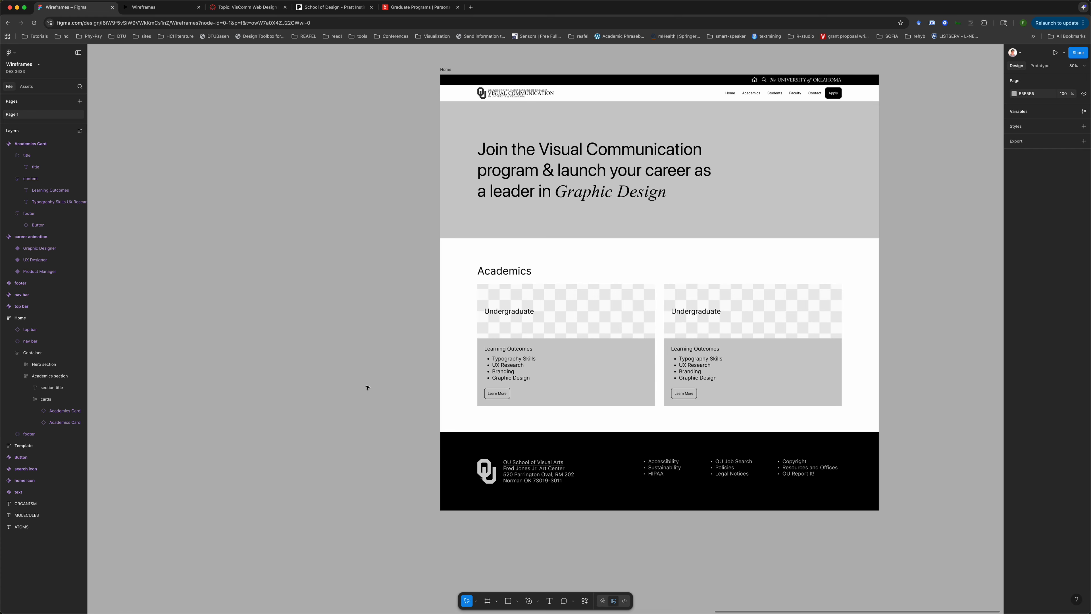
Try the "large" spacing variable (32) for the Academics section's vertical padding, and undo that change
double_click(556, 253)
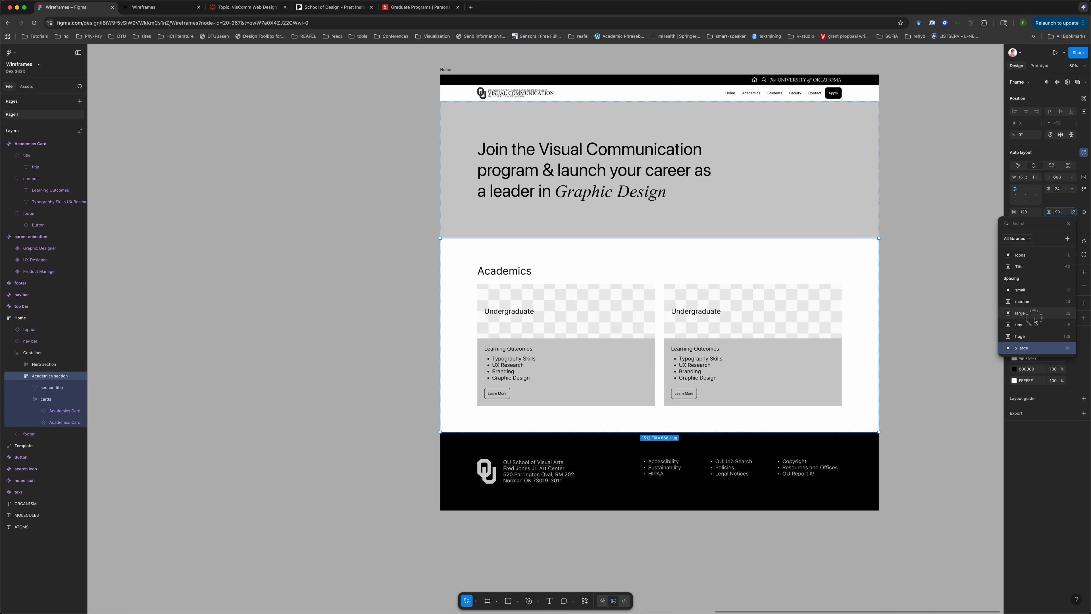
left_click(1032, 314)
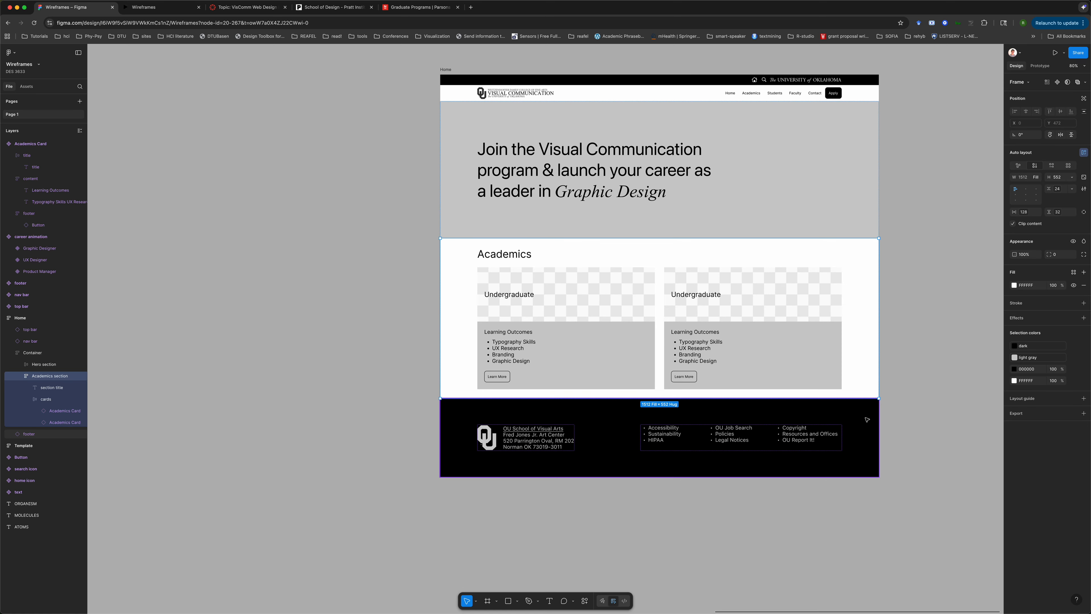
key("ctrl+z")
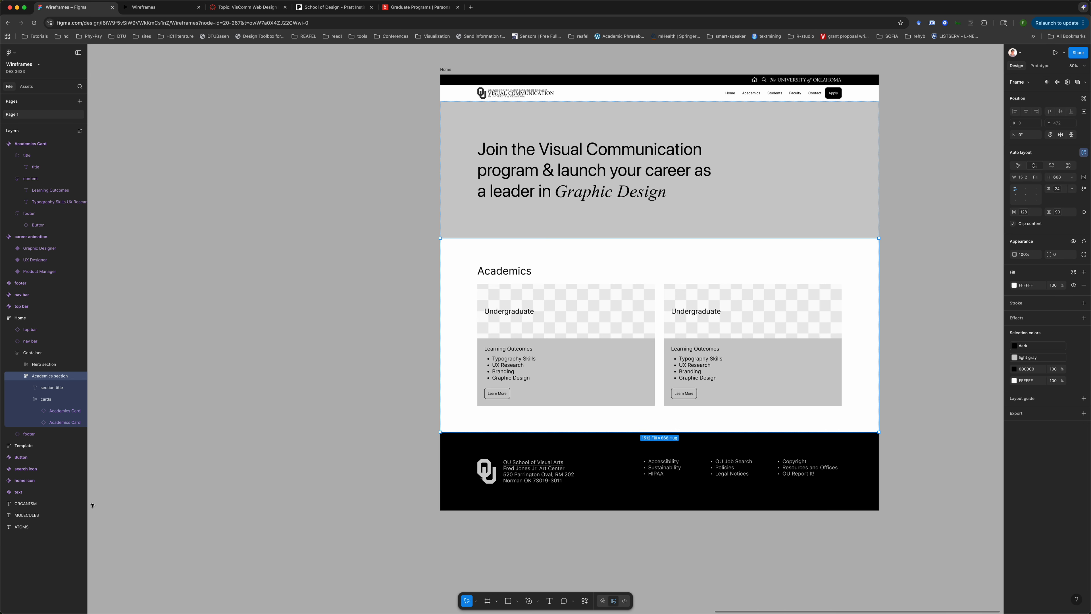
left_click(324, 317)
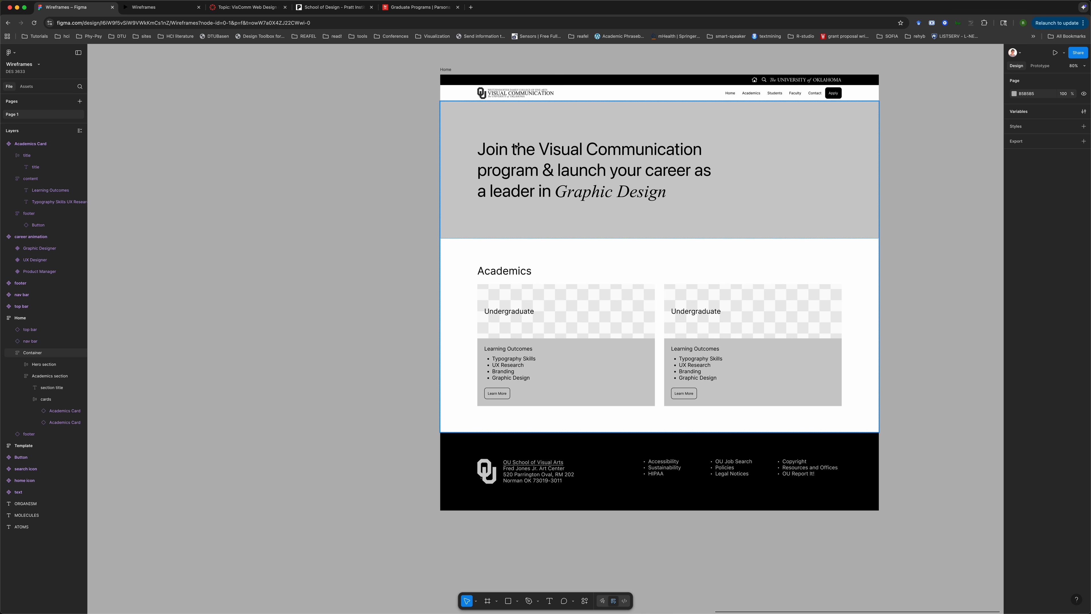
Extend the Hero section downward to a height of about 548
left_click(537, 134)
left_click(536, 134)
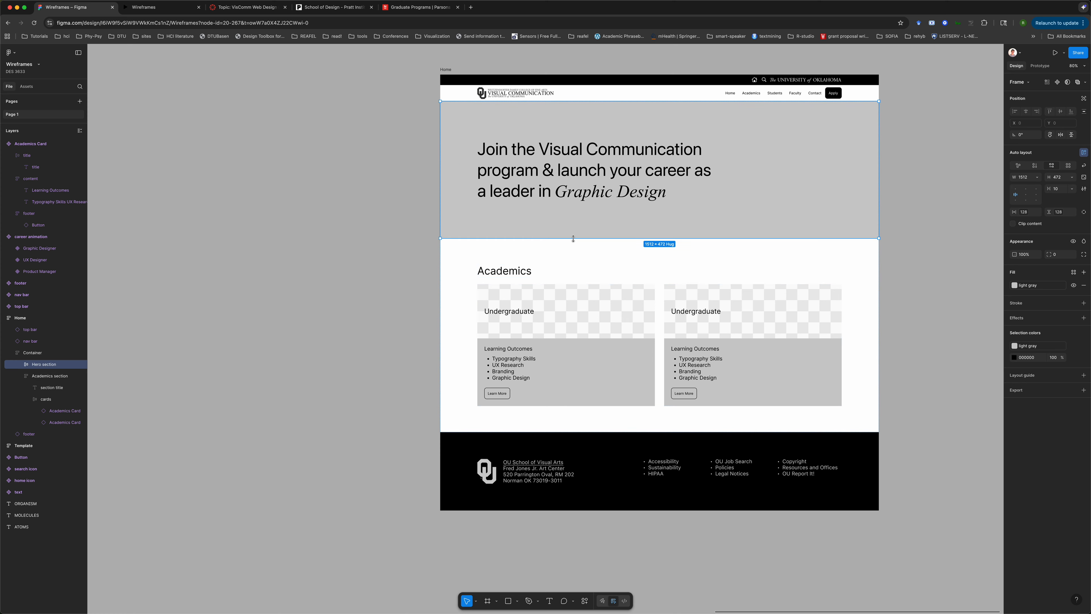
left_click_drag(546, 236, 546, 263)
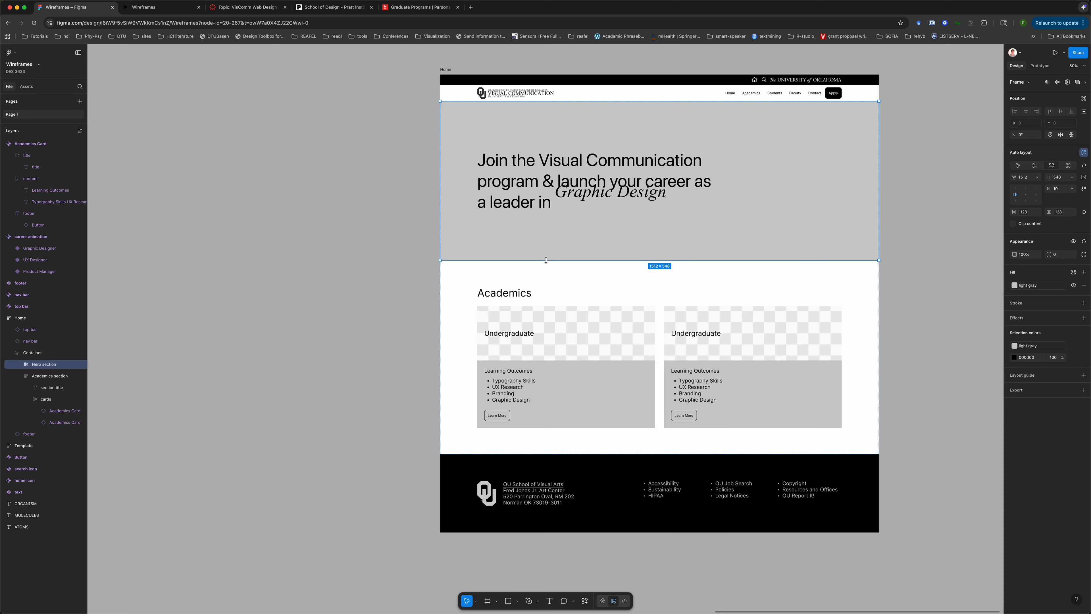
Move the career animation text down in the Hero section so it lines up with the headline's "a leader in" line
left_click(584, 200)
left_click_drag(585, 204, 585, 207)
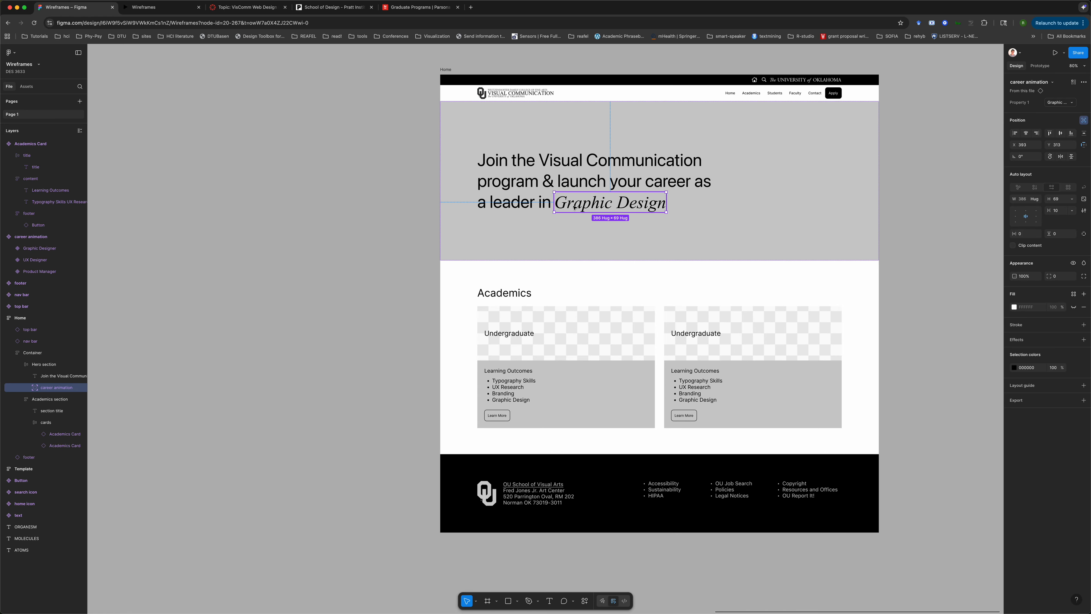
left_click(380, 266)
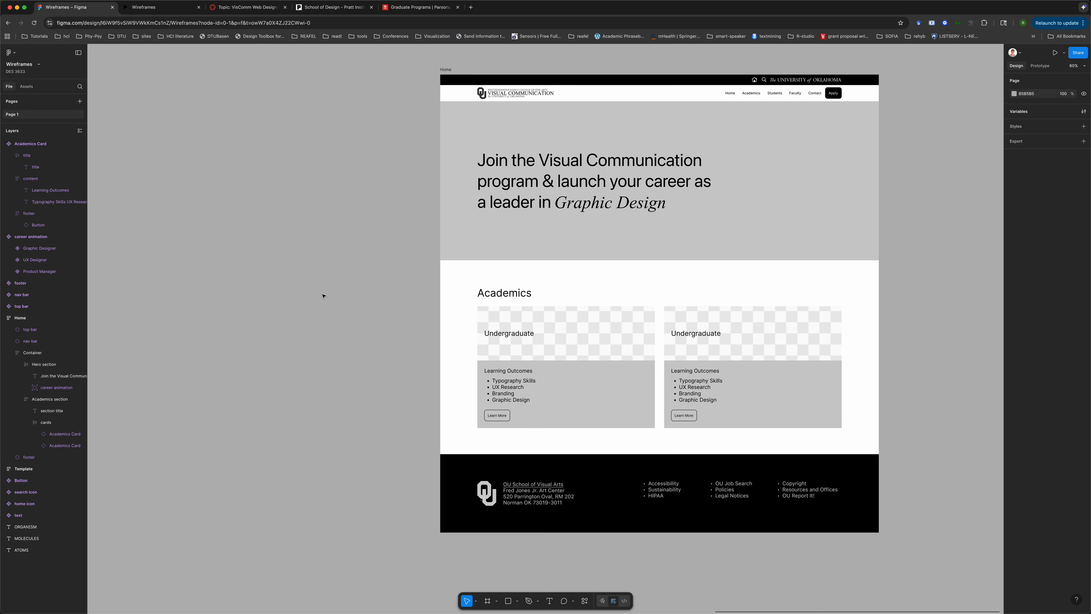
Check the Home page's hero and Academics layout in the prototype preview, and return to the design file
left_click(537, 126)
left_click(408, 180)
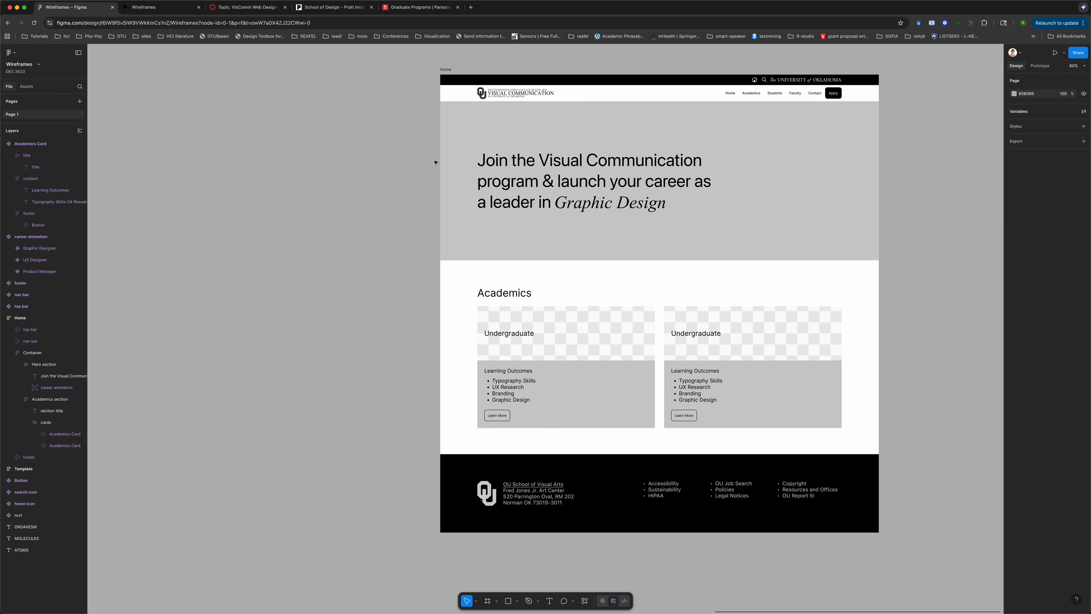
left_click(165, 6)
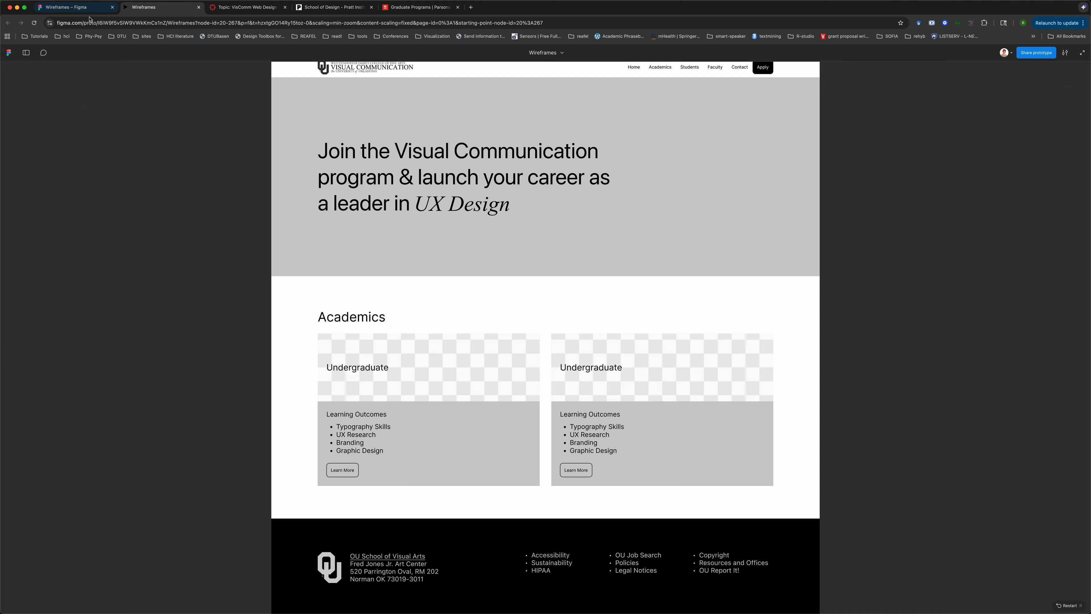
left_click(69, 7)
Set the Card Title property of the second Academics Card instance to "Graduate"
double_click(710, 321)
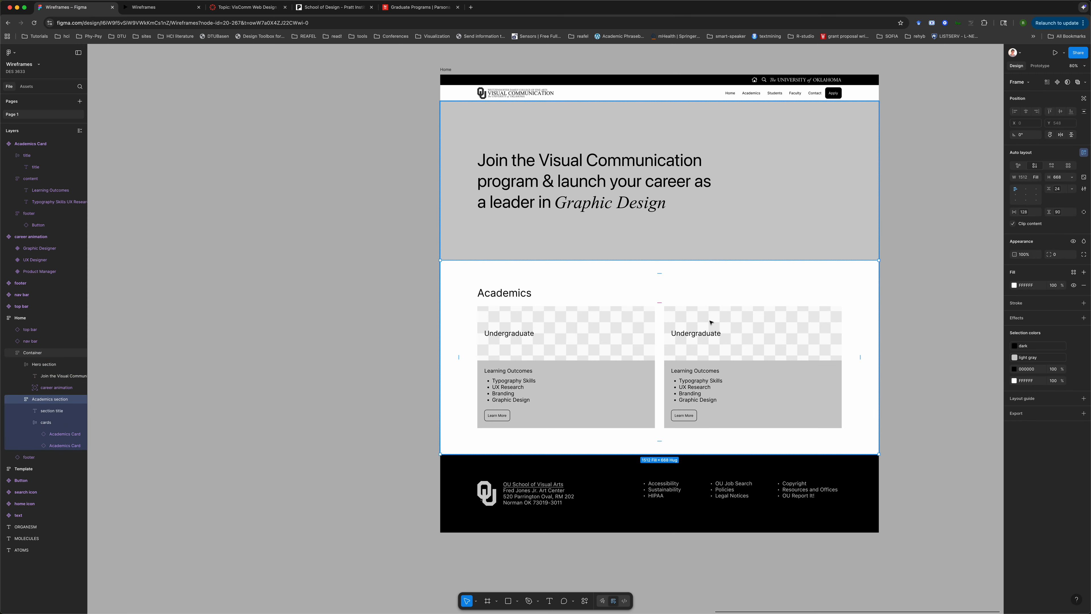
double_click(710, 321)
double_click(710, 321)
left_click(1055, 107)
type("Graduate")
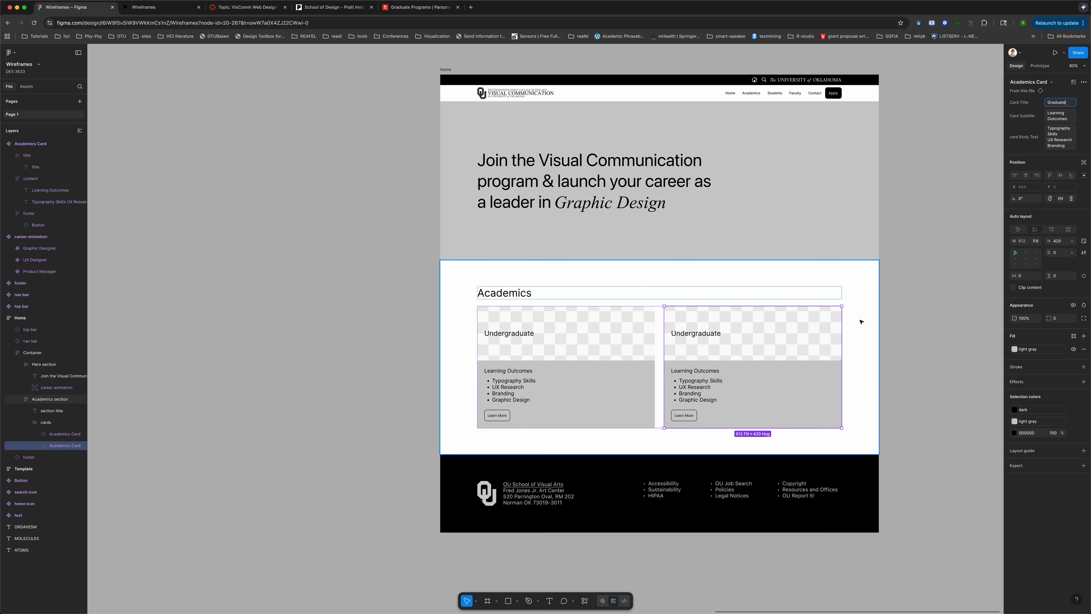
Apply Graduate as the second Academics card's title and delete that card's body text
left_click(745, 365)
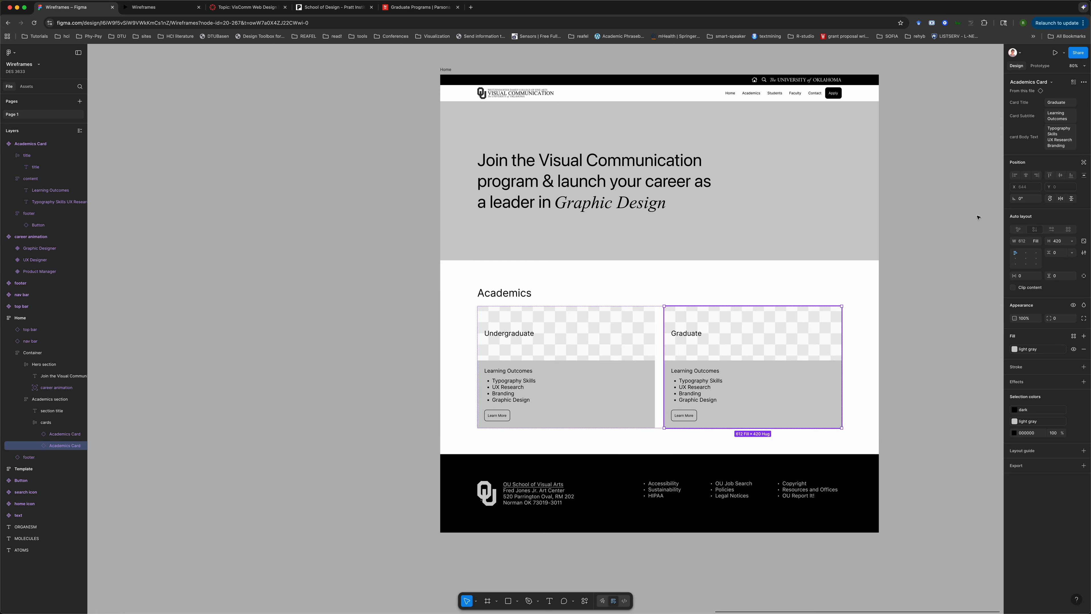
left_click(1060, 116)
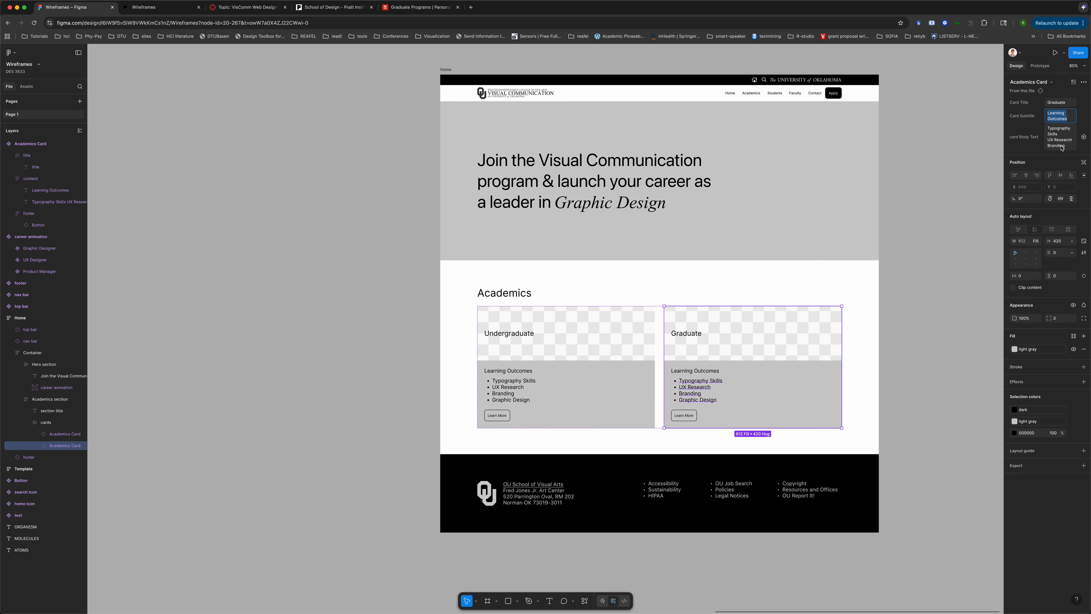
key("Tab")
key("super+a")
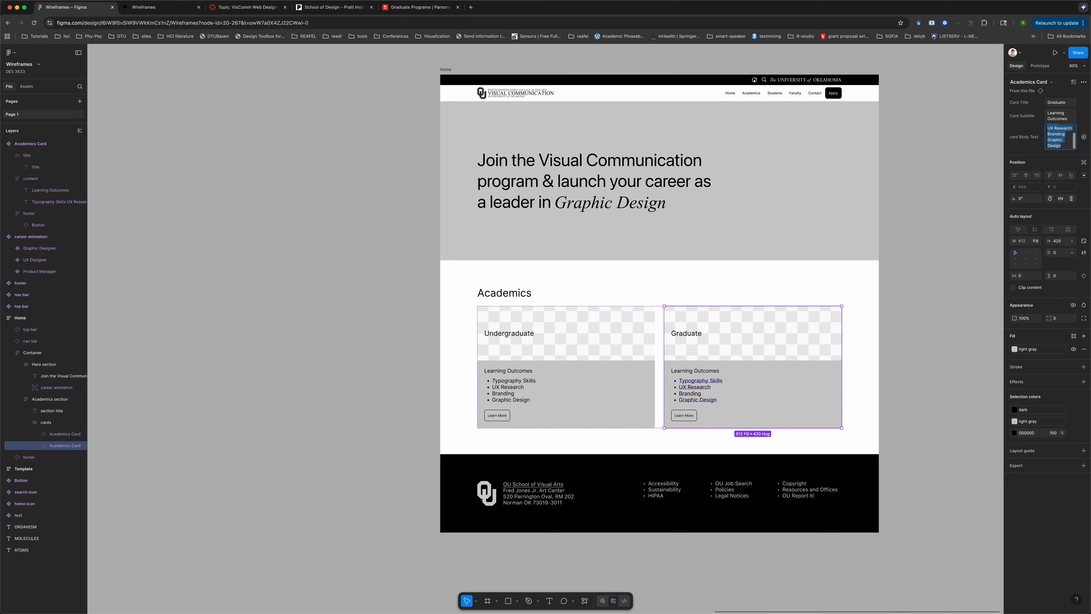
key("BackSpace")
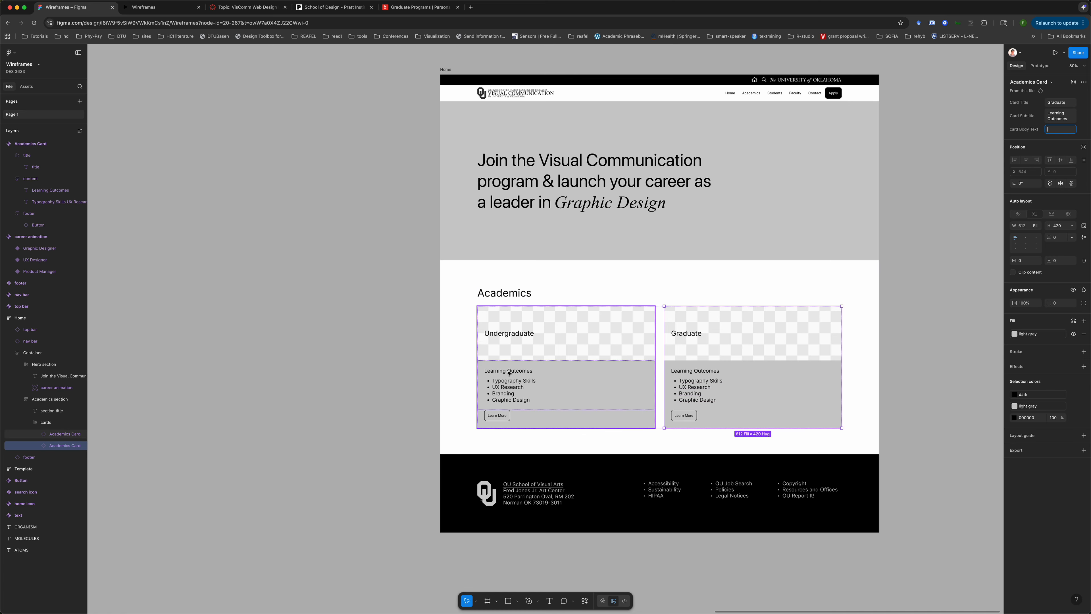
Replace the Undergraduate card's subtitle with "The undergraduate studies in Visual Communication program"
left_click(494, 381)
double_click(511, 389)
triple_click(511, 389)
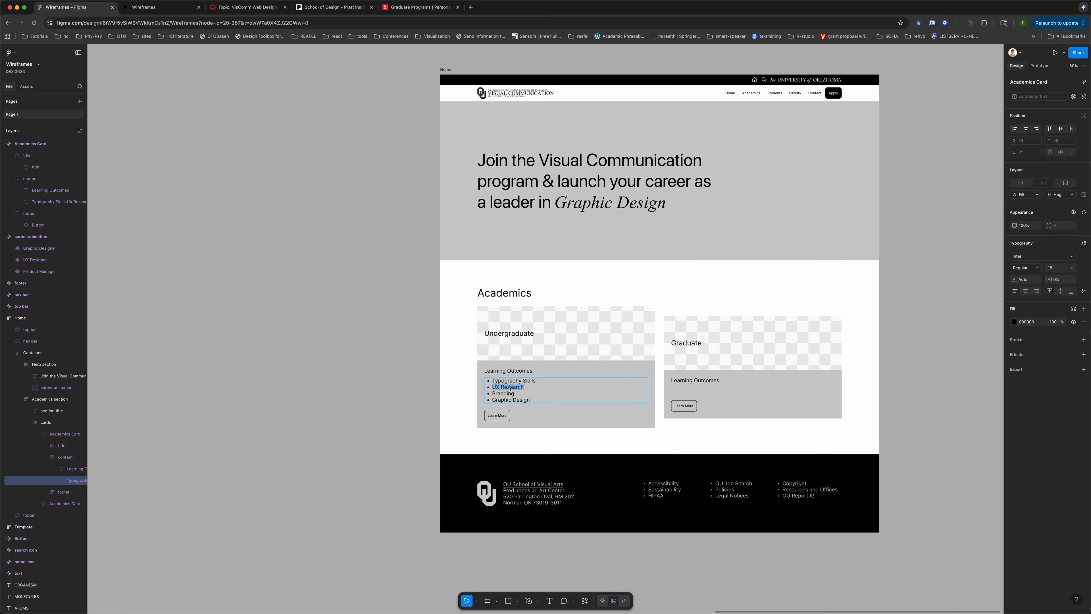
left_click(493, 380)
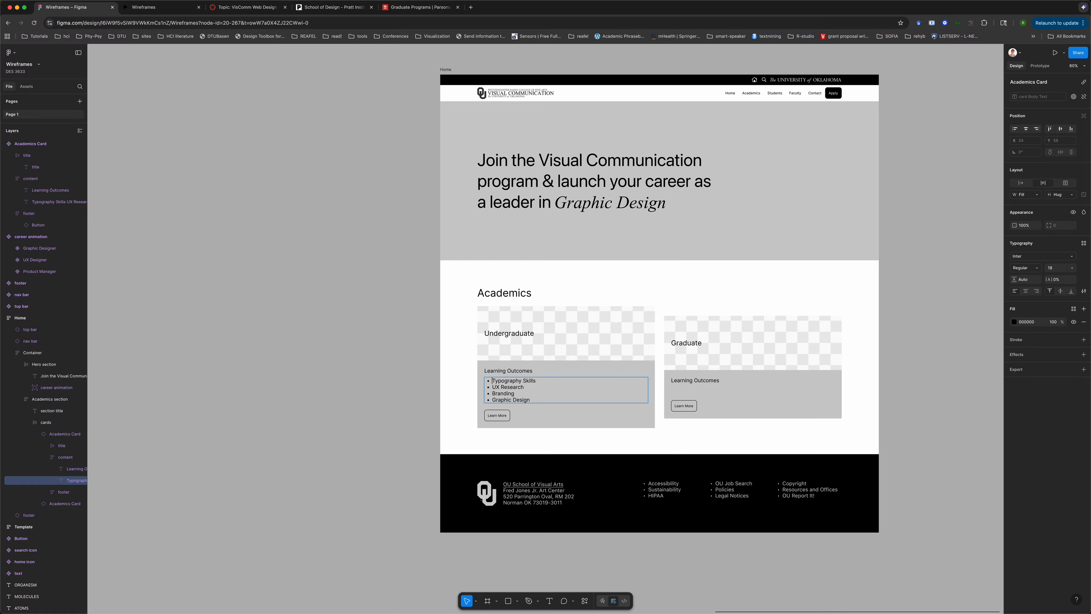
double_click(507, 370)
type("T")
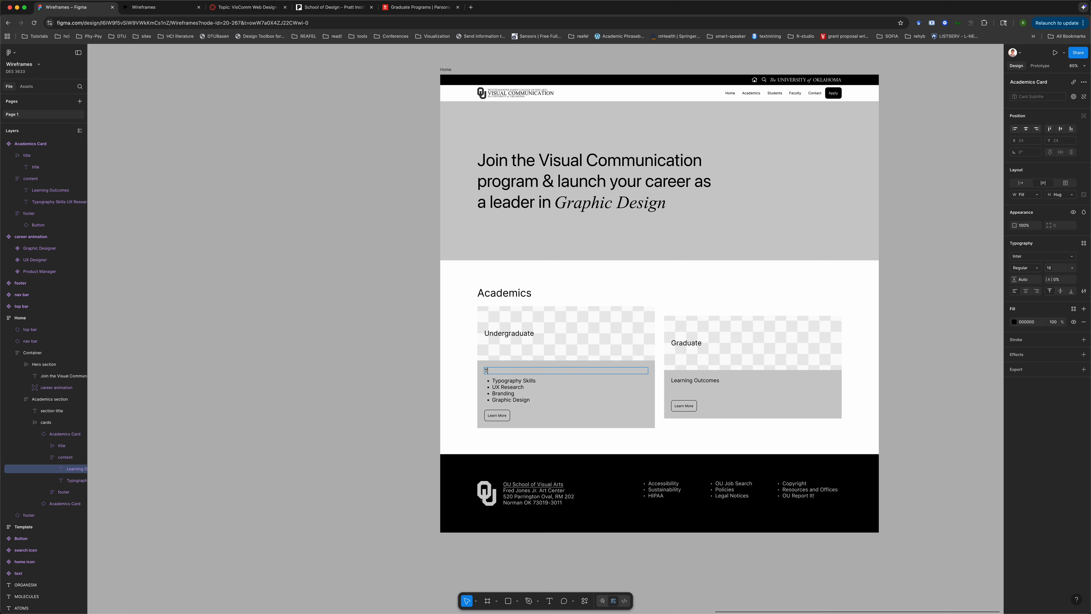
type("he Viscomm ")
type("program")
type("undergradu")
type("ate level")
key("BackSpace")
key("BackSpace")
key("BackSpace")
key("BackSpace")
key("BackSpace")
key("BackSpace")
type("studies in")
type("ual Cunication")
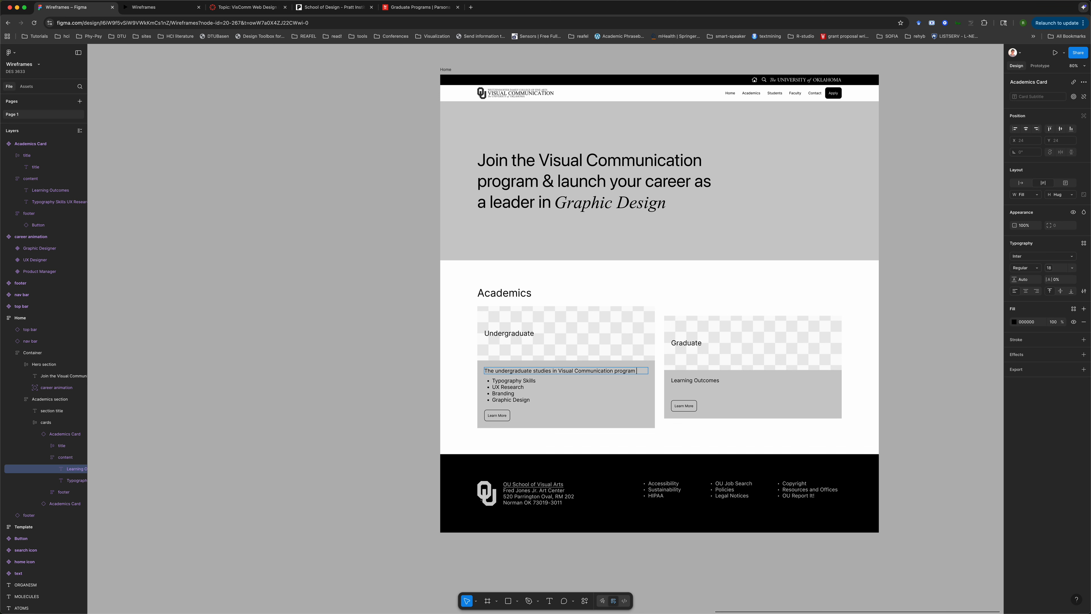
Extend the Undergraduate card's description with "at the OU School of Visual Arts"
type(" at the")
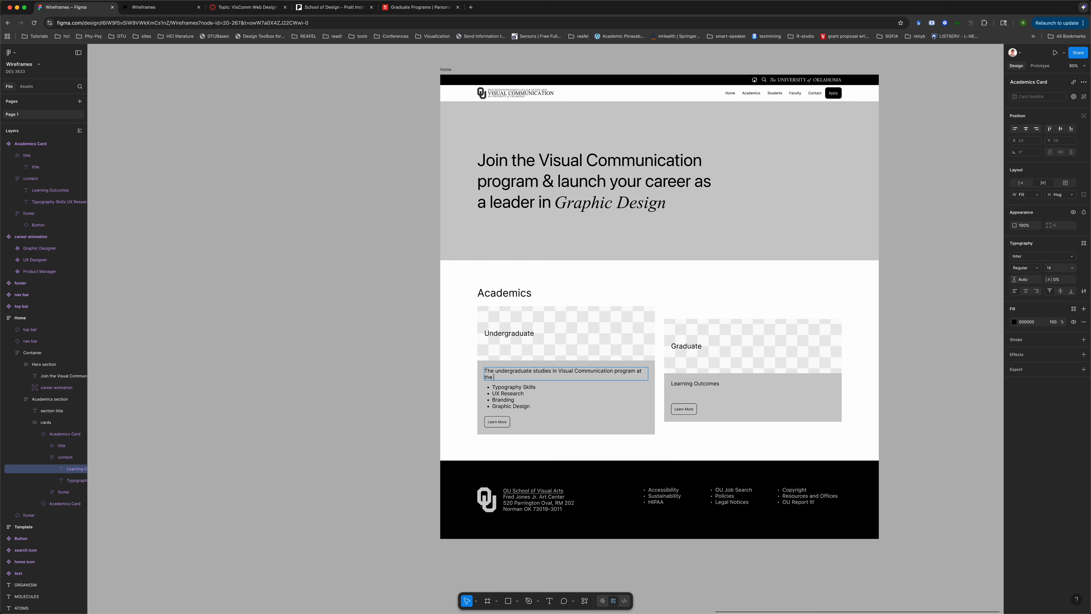
type(" School of vIsual  OU")
key("super+Right")
double_click(529, 377)
type("Visual ")
type("Arts ")
Continue the description with "prepares students for current in" and insert "equips with skills necessary to" before that phrase
type("prepares st")
type("udents")
type(" for")
type(" current")
type("quips")
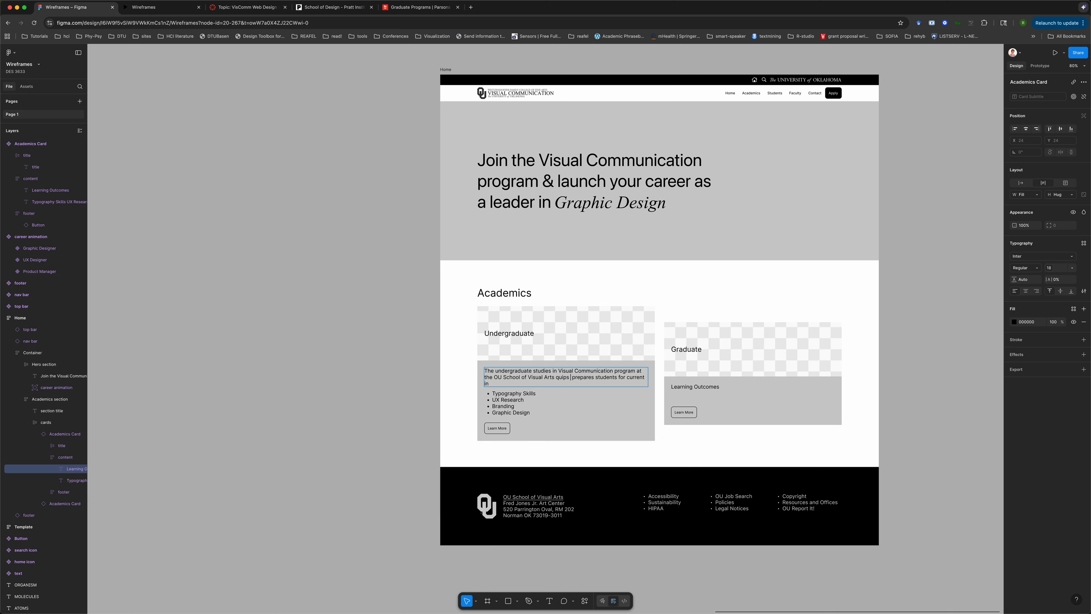
type("e")
type(" with skills necessary to")
Replace the description's ending "prepares students for current in" with "start their career in the design field."
key("shift+Down")
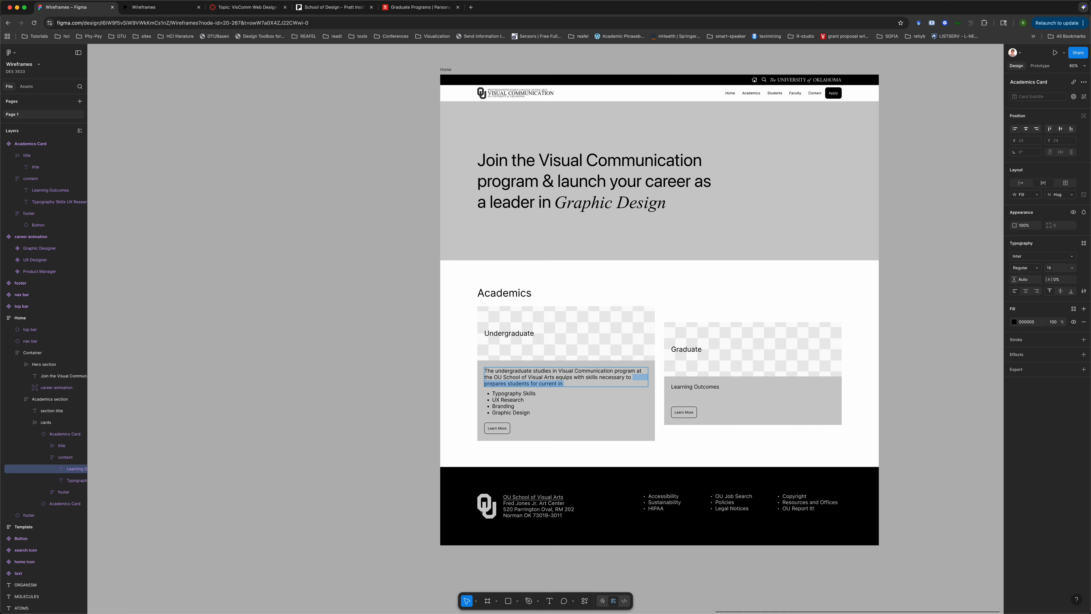
key("Left")
key("shift+Down")
key("Left")
key("Right")
key("Right")
key("Right")
key("shift+Down")
type("start theur")
key("BackSpace")
key("BackSpace")
type("ir")
key("BackSpace")
type("carrer as ae")
key("super+Right")
key("shift+alt+Left")
type("in t")
type("gn fi")
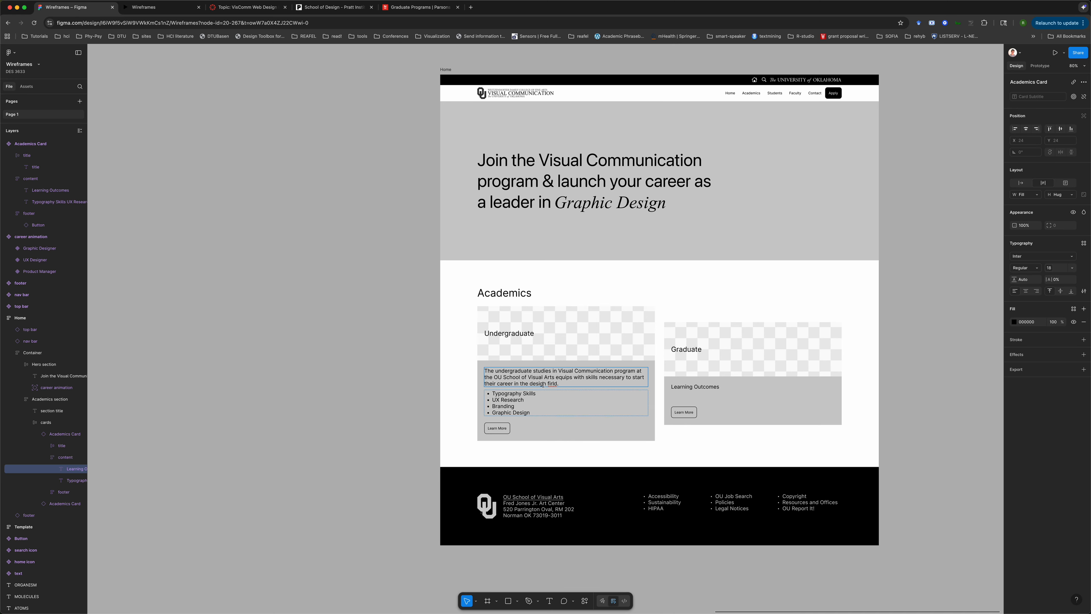
key("shift+super+Right")
key("super+a")
Copy the bulleted list in the Undergraduate card's body text and delete it from the card
left_click(542, 406)
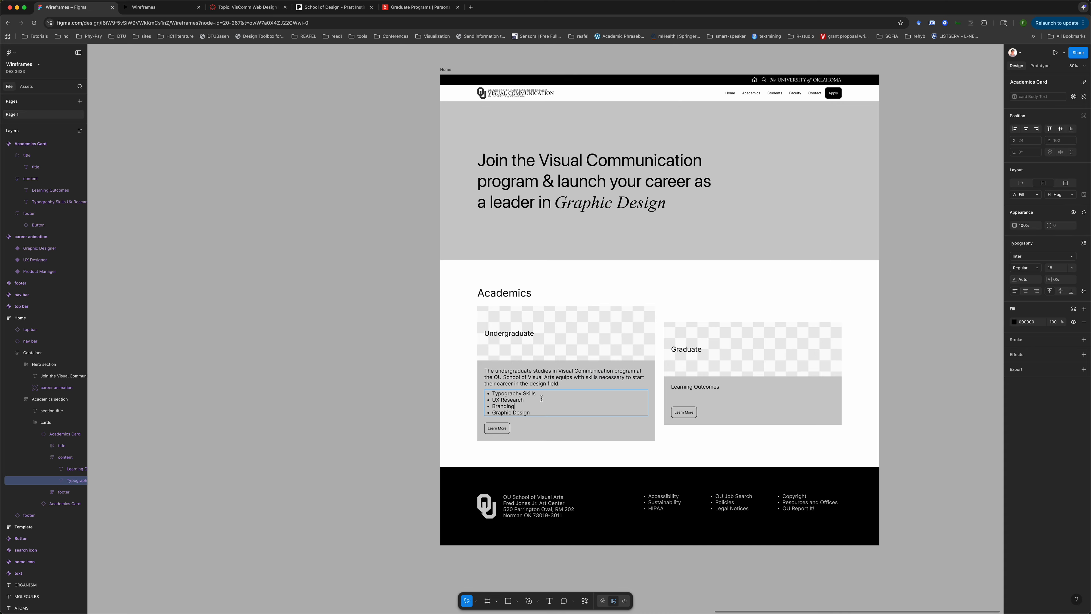
key("shift+super+Right")
key("super+a")
key("Left")
key("shift+super+Right")
key("super+a")
key("super+c")
key("BackSpace")
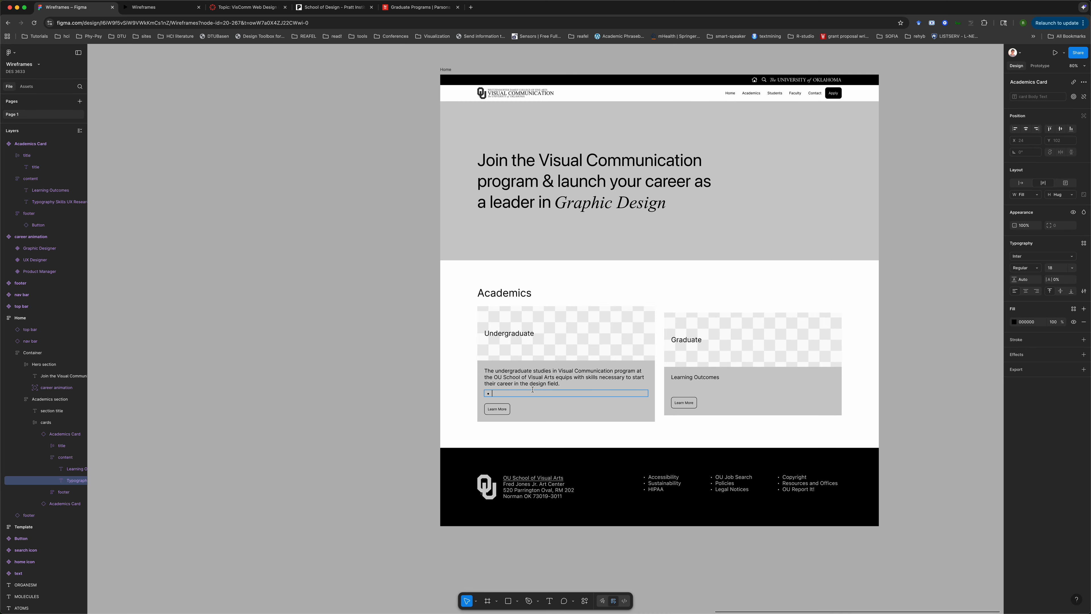
left_click(370, 397)
double_click(526, 383)
double_click(526, 383)
double_click(525, 383)
double_click(559, 383)
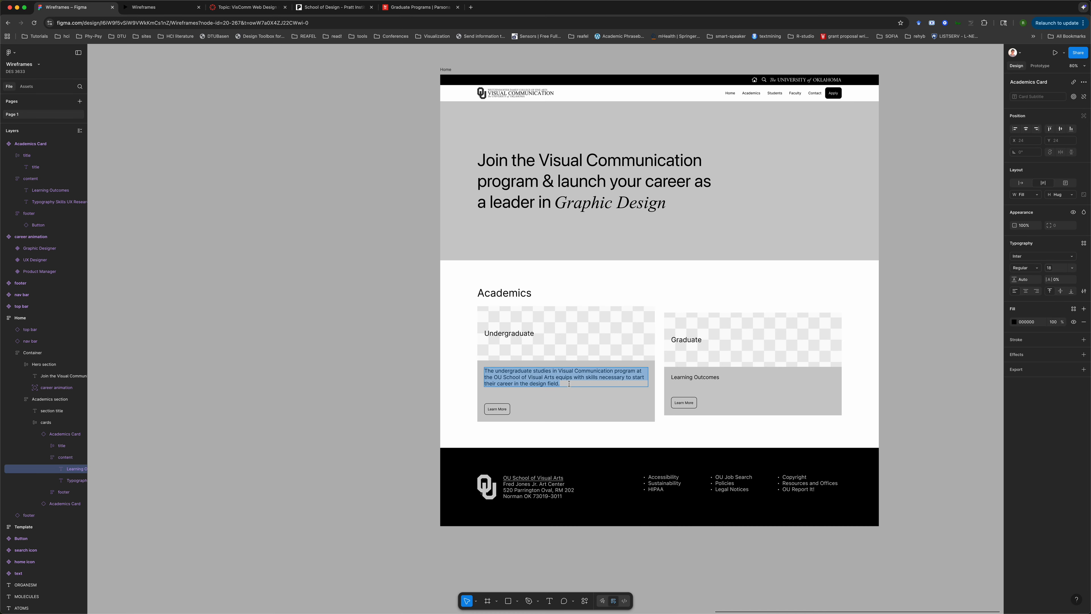
left_click(568, 383)
left_click(287, 446)
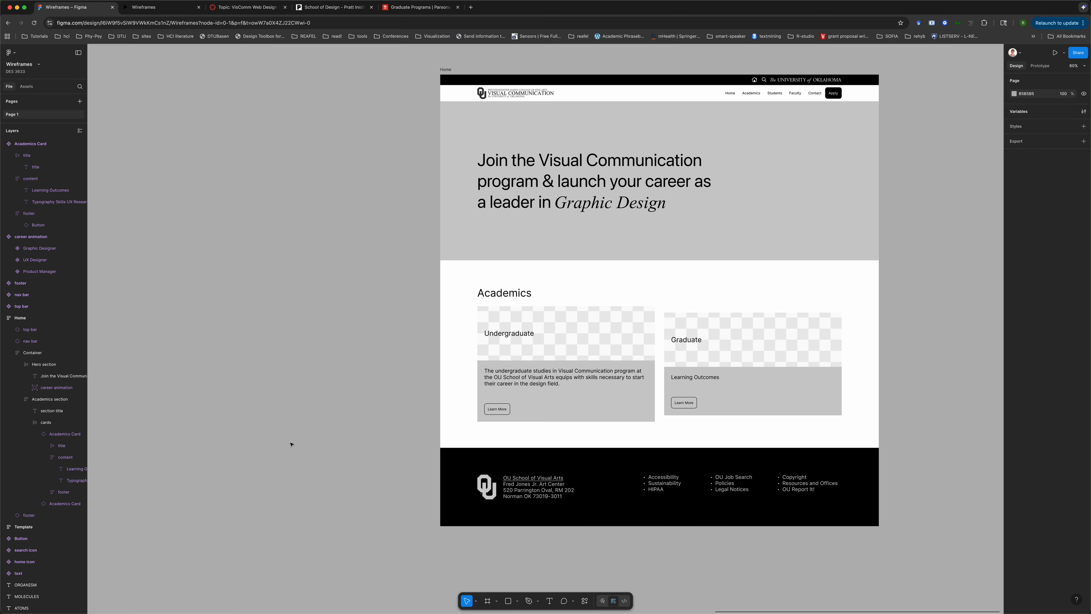
Paste the copied list at the end of the Undergraduate card's Card Subtitle property
left_click(528, 380)
left_click(528, 380)
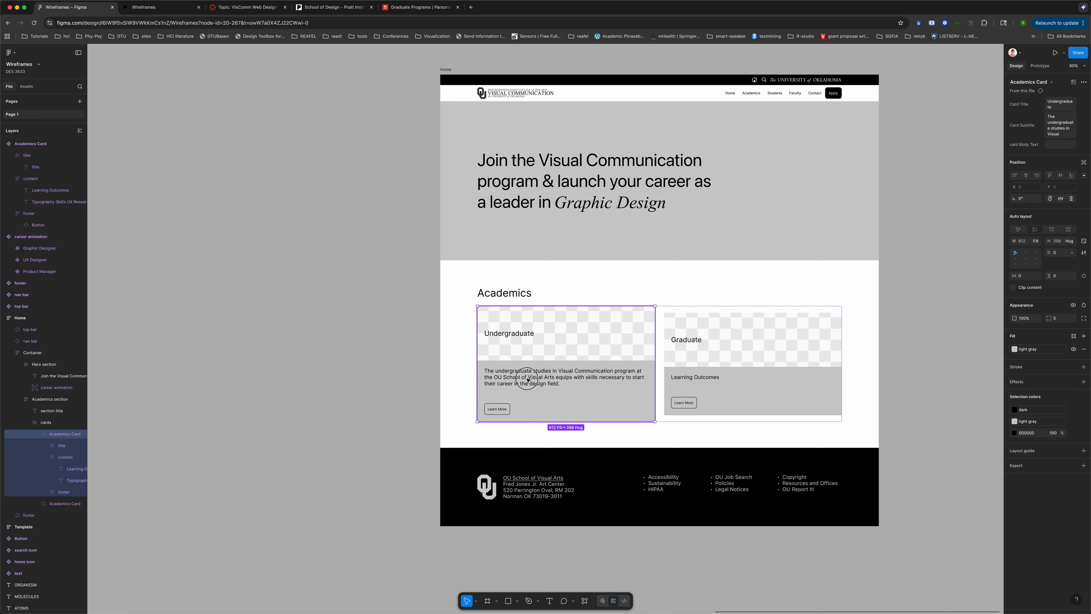
left_click(528, 380)
left_click(504, 308)
left_click(505, 307)
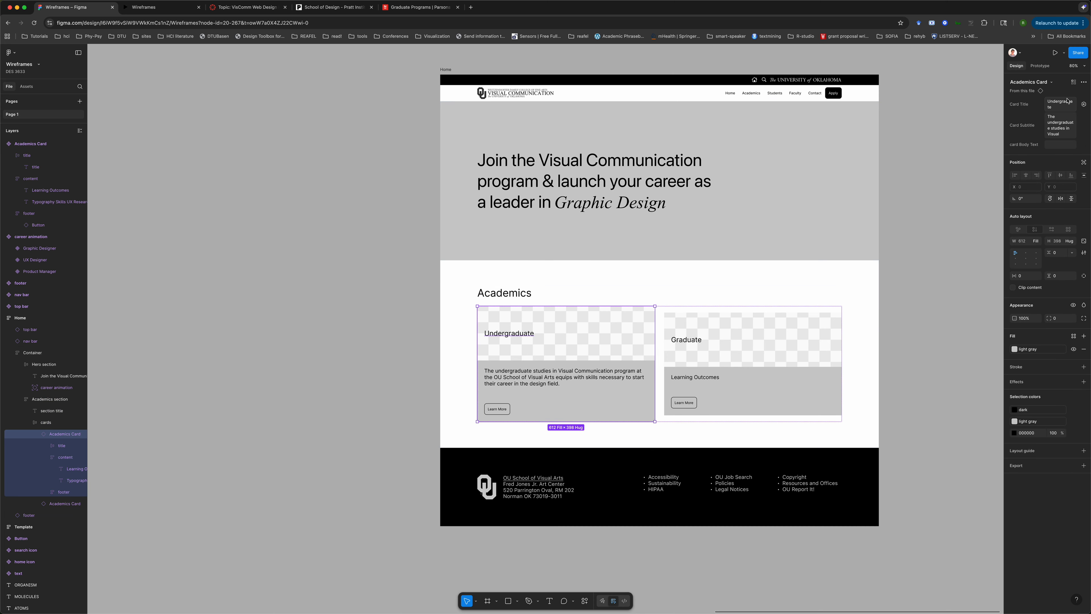
left_click(1065, 133)
key("Right")
key("super+v")
Delete the pasted list from the end of the Undergraduate card's description
left_click(574, 394)
double_click(570, 384)
double_click(570, 384)
double_click(570, 384)
key("Left")
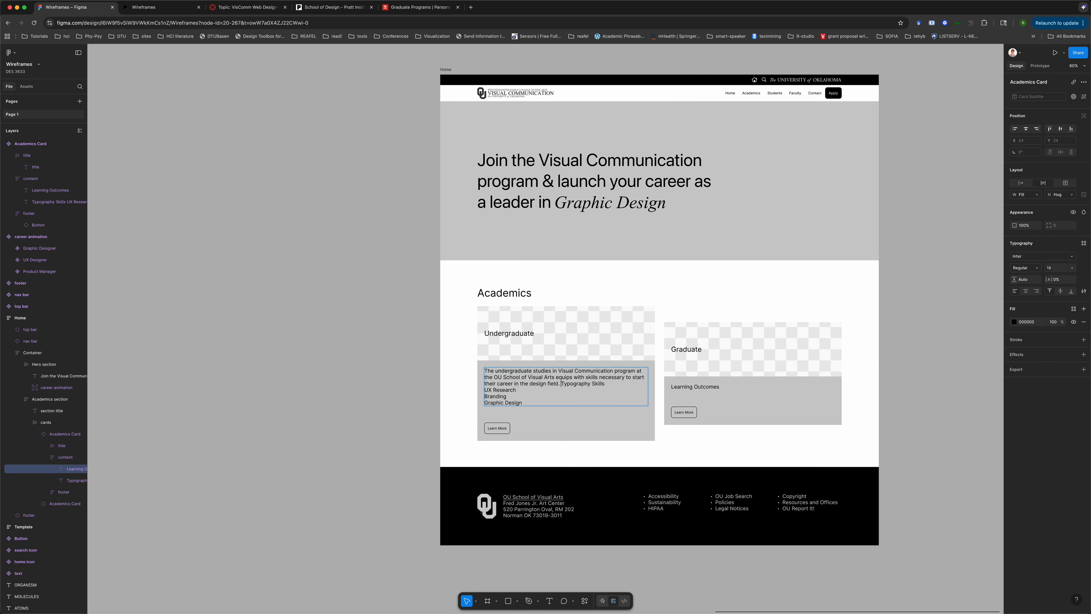
key("shift+Down")
key("shift+Down")
key("shift+Down")
key("shift+Down")
key("BackSpace")
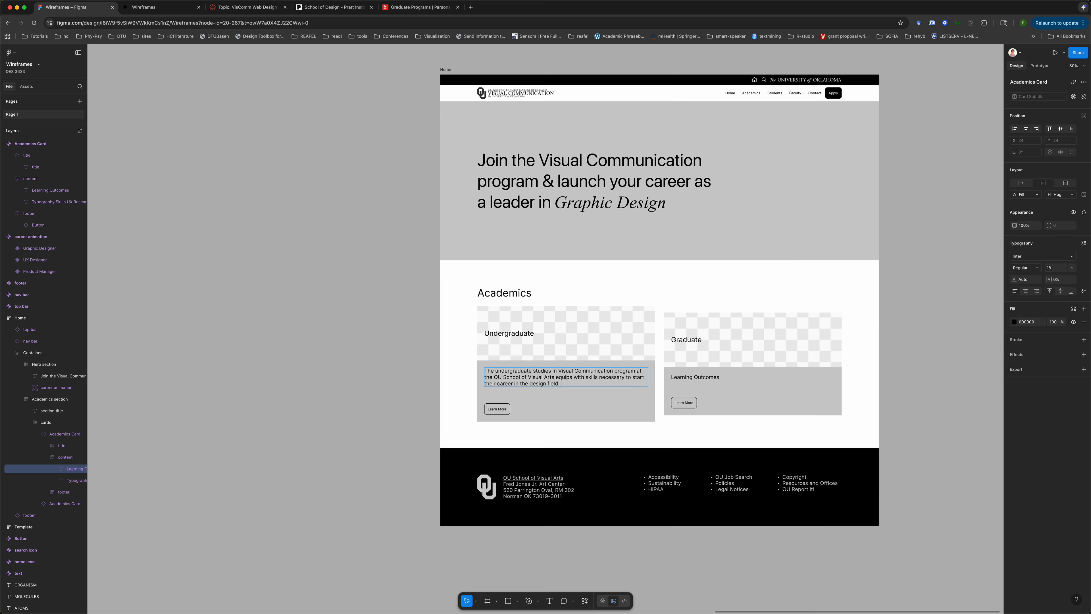
Examine the Academics section's layers down to the title and content text inside the Undergraduate card
left_click(372, 408)
double_click(543, 397)
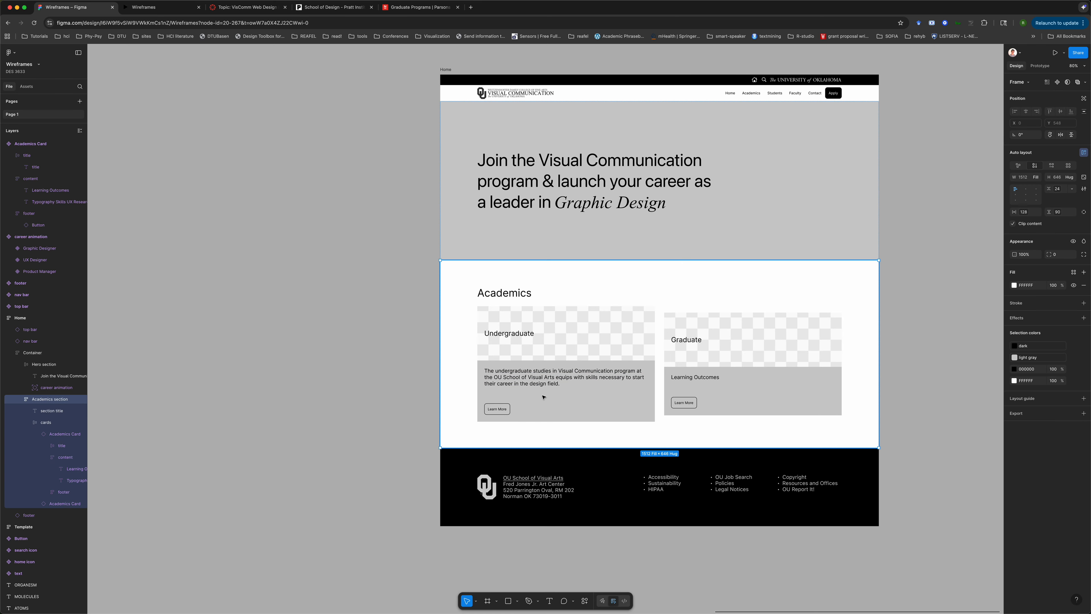
left_click(49, 410)
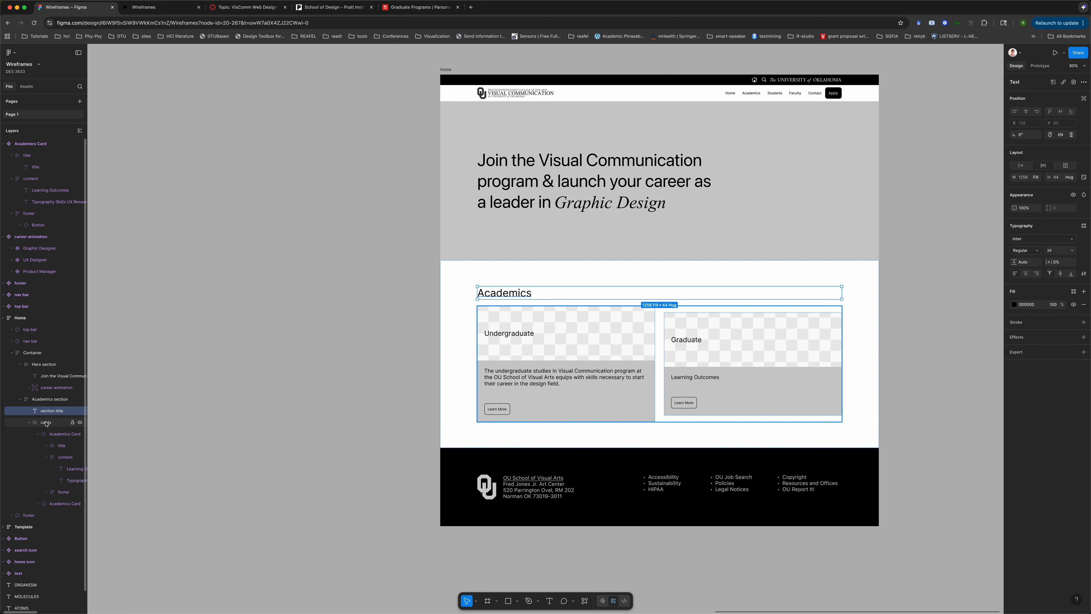
left_click(46, 422)
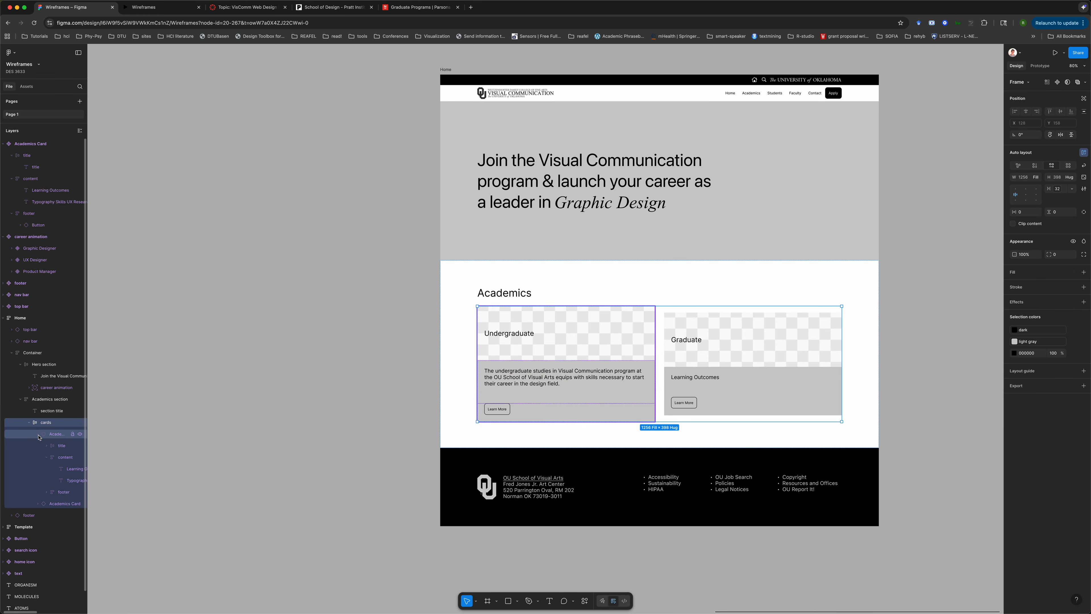
left_click(57, 458)
left_click(65, 469)
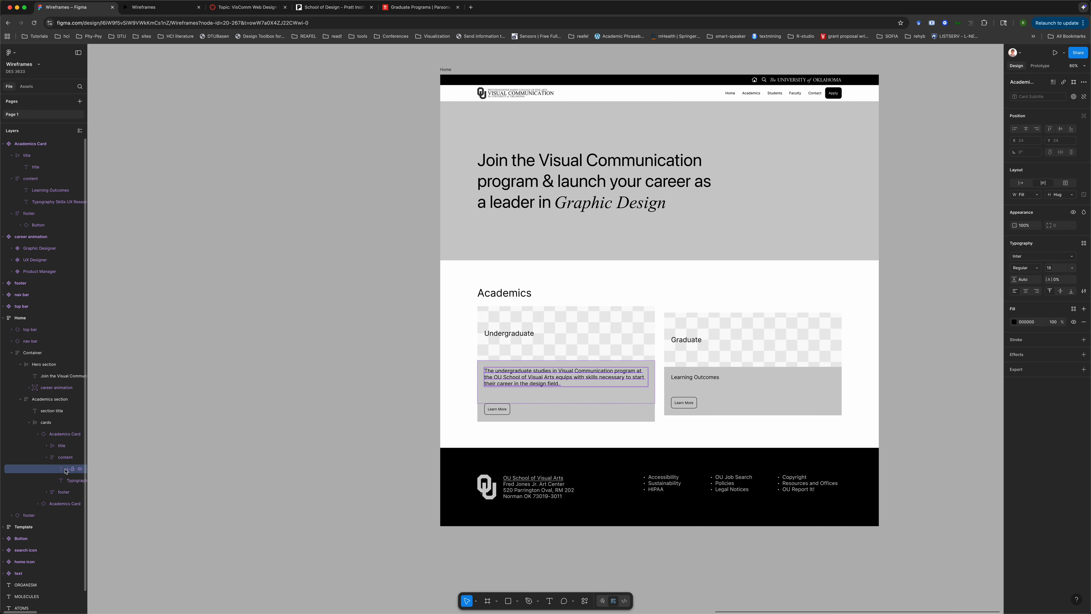
left_click(59, 458)
left_click(60, 446)
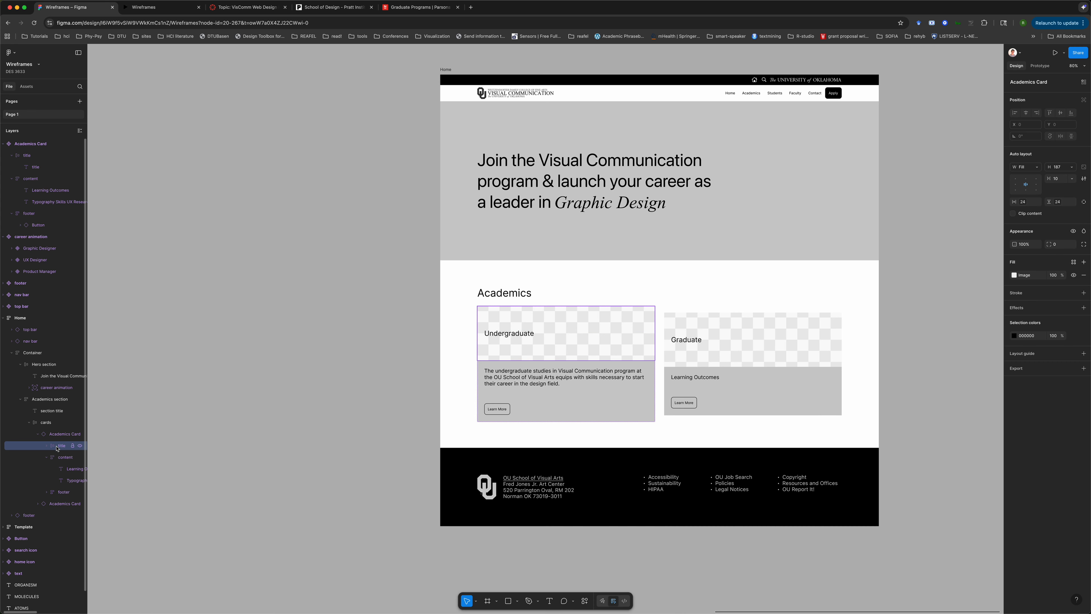
left_click(65, 476)
Go to the main component of the Undergraduate card's subtitle and come back to the Home frame
right_click(575, 381)
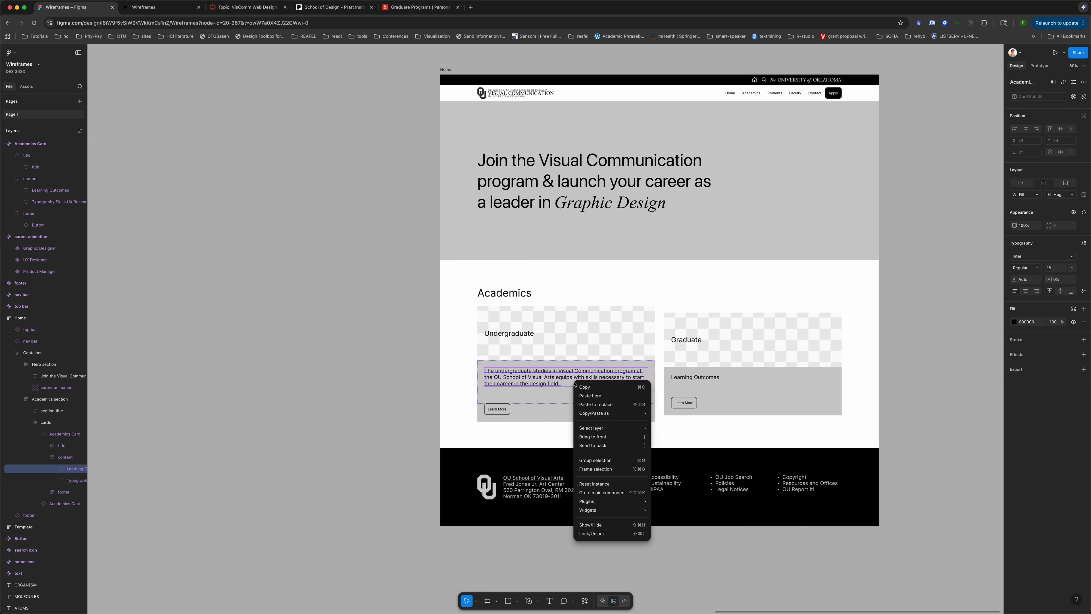
left_click(606, 492)
scroll(453, 365, "down", 5)
scroll(453, 366, "right", 10)
scroll(454, 366, "up", 5)
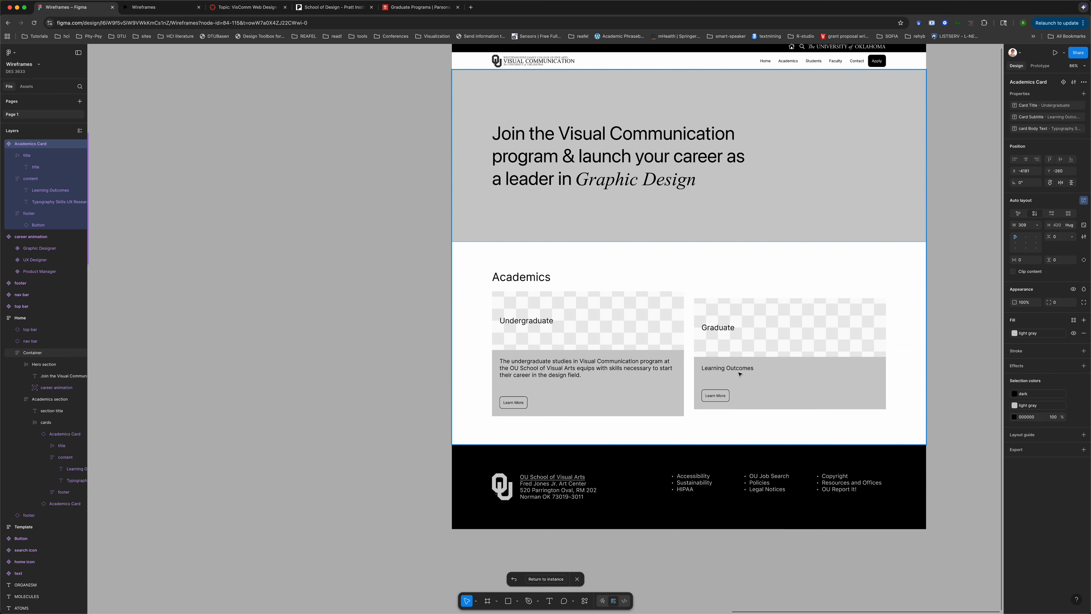
left_click(621, 360)
double_click(606, 364)
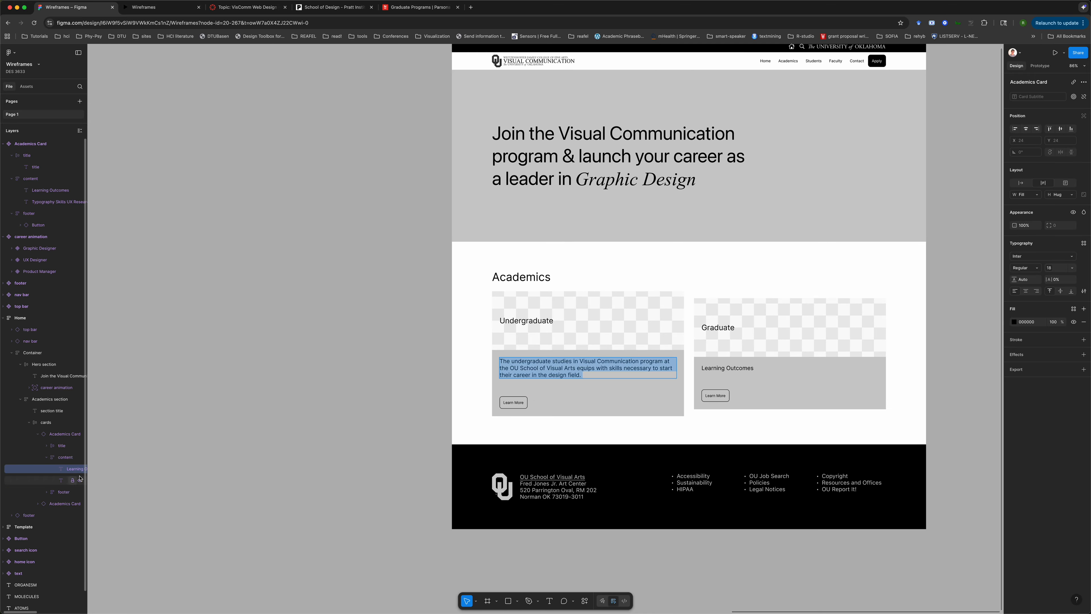
left_click(67, 470)
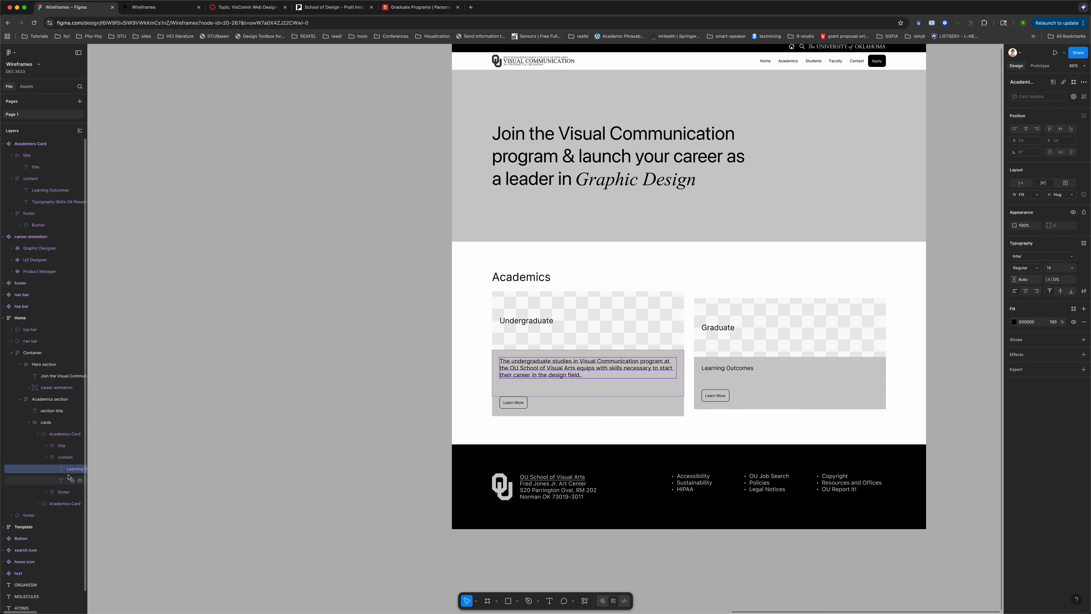
scroll(427, 391, "right", 15)
scroll(428, 393, "left", 10)
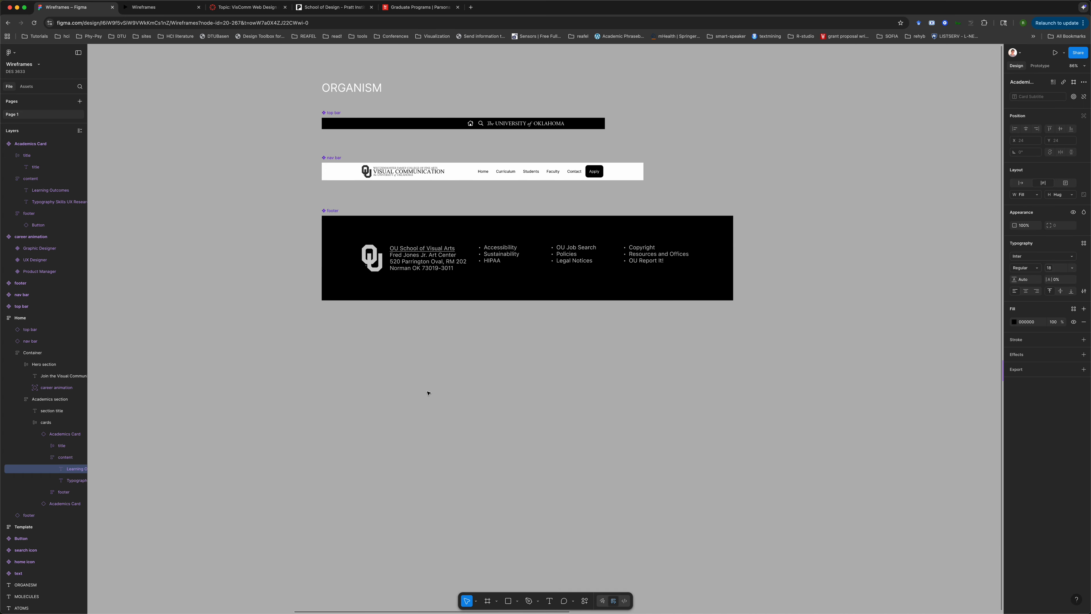
scroll(428, 393, "right", 20)
scroll(430, 400, "right", 10)
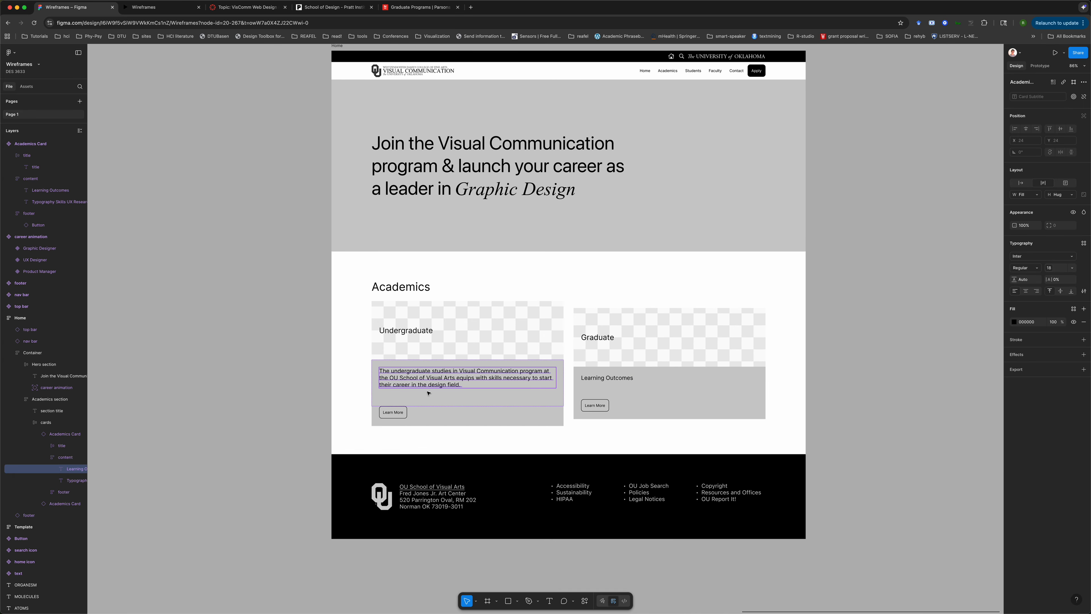
Hide the empty body text layer in the Undergraduate card
scroll(431, 408, "up", 5)
left_click(395, 399)
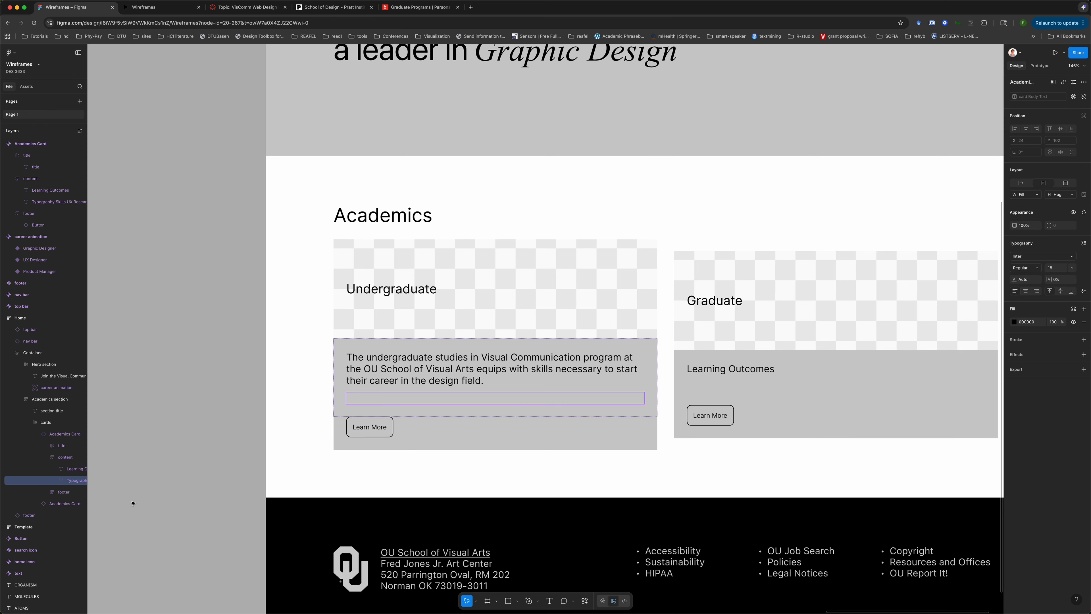
left_click(80, 480)
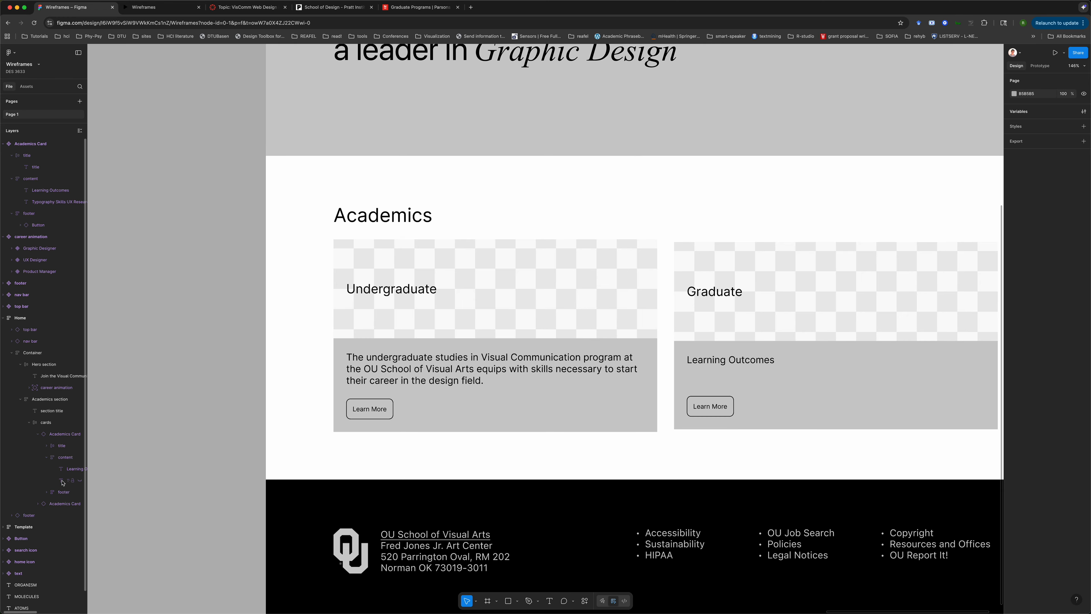
Try to push the Undergraduate card instance's changes to its main component
left_click(461, 280)
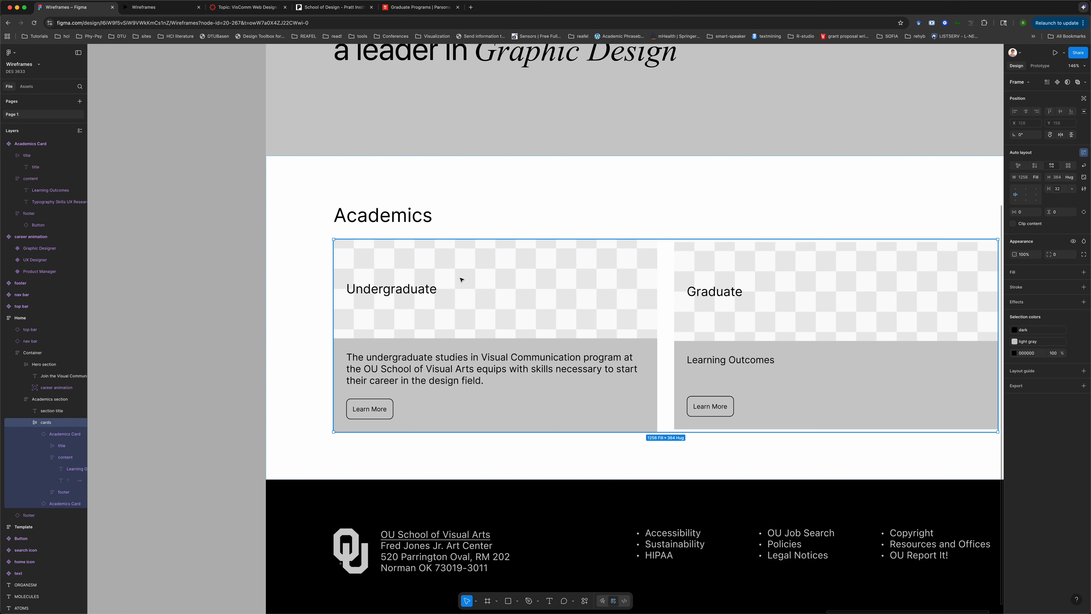
left_click(460, 280)
right_click(462, 278)
mouse_move(496, 448)
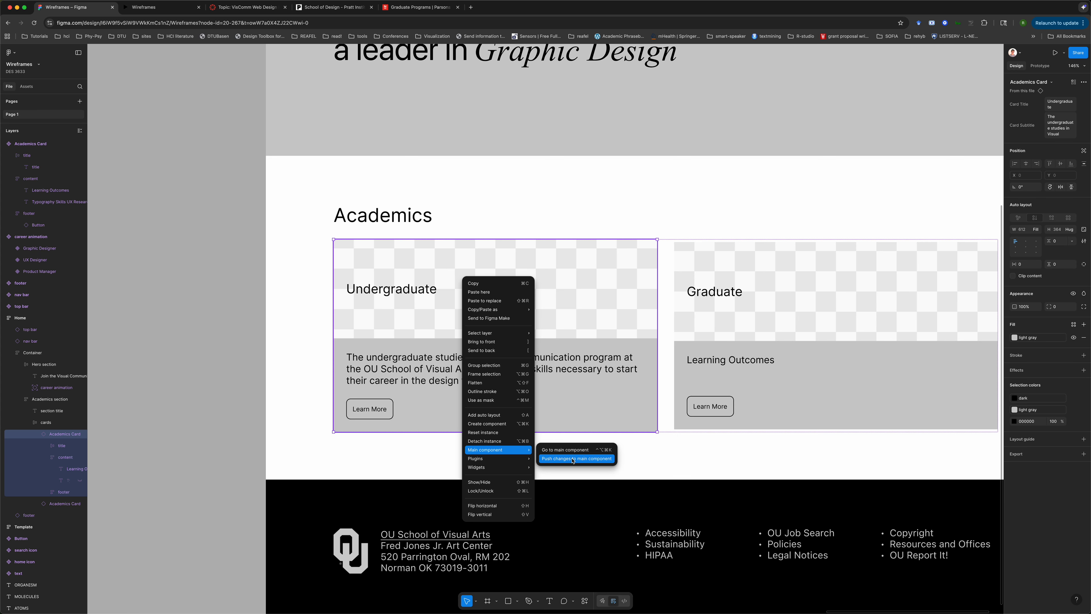
left_click(571, 458)
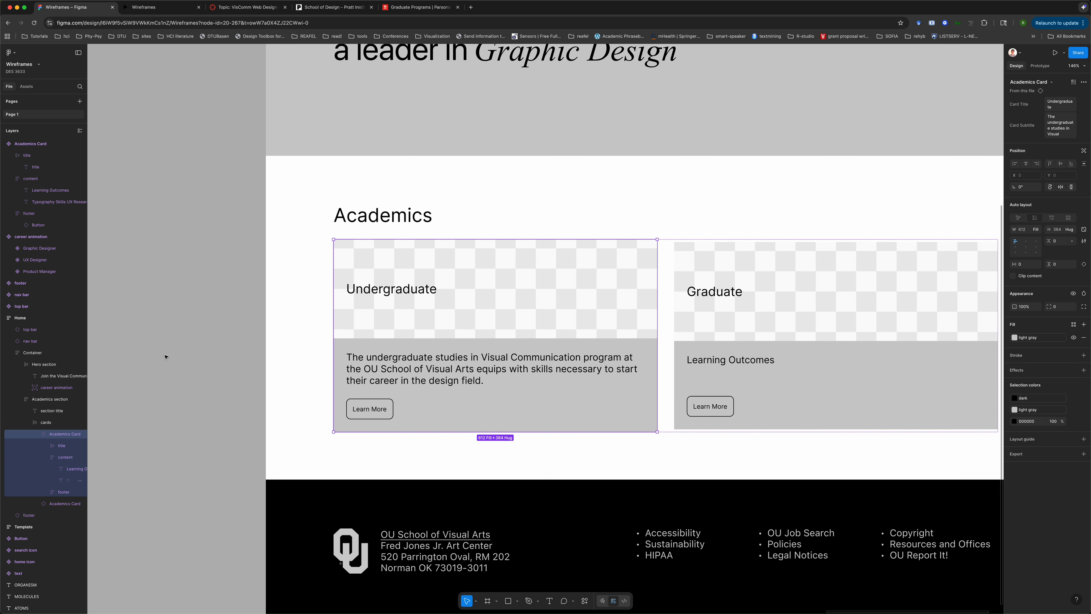
Delete the bulleted list text layer from the Academics Card main component under MOLECULES
scroll(166, 357, "down", 5)
scroll(166, 356, "left", 10)
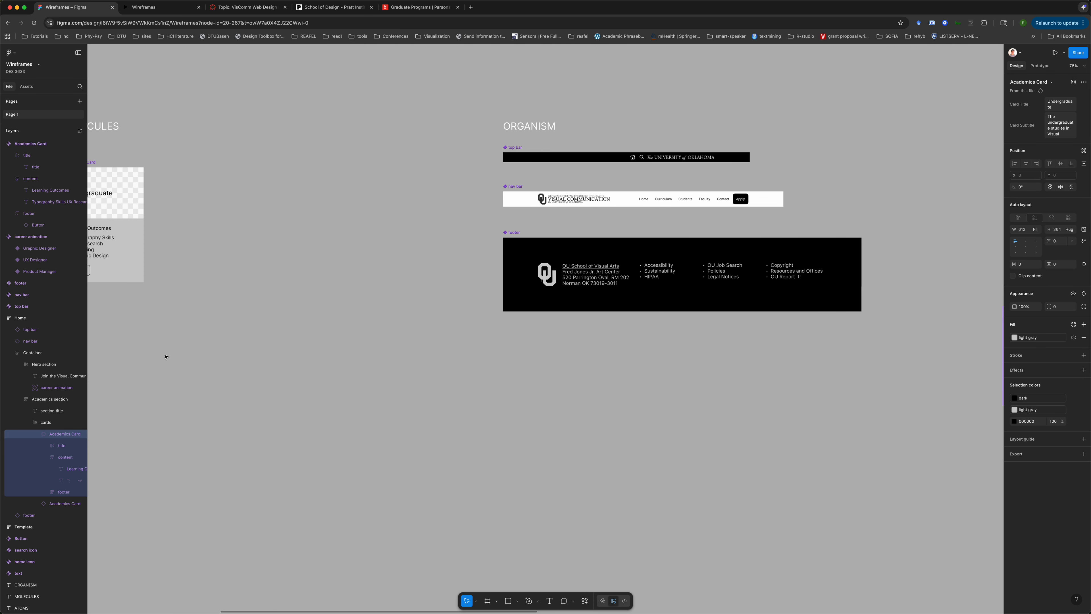
scroll(166, 357, "left", 15)
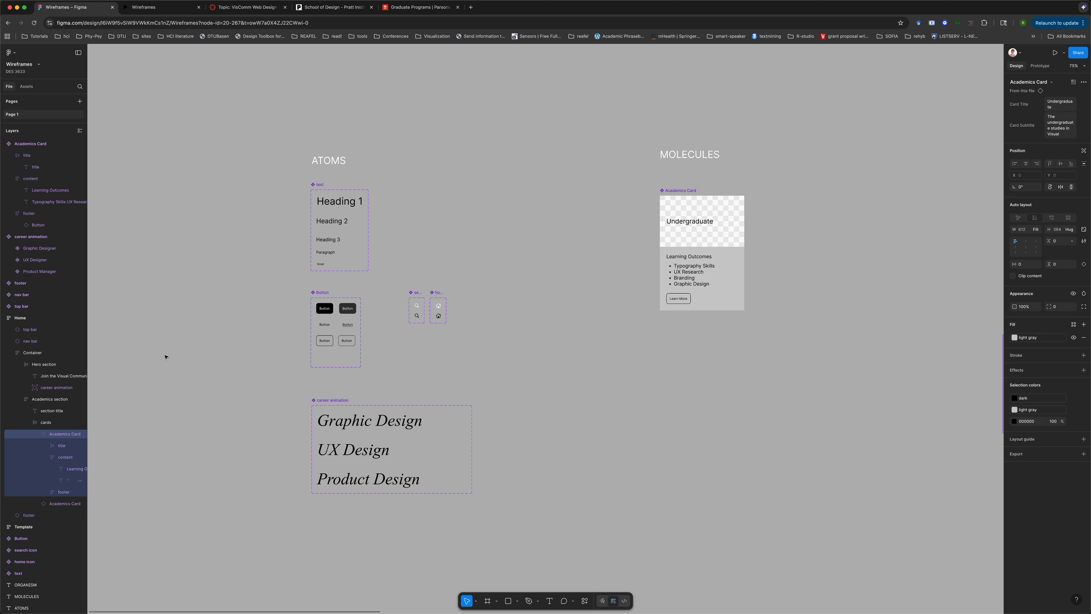
scroll(166, 356, "right", 10)
scroll(166, 356, "up", 5)
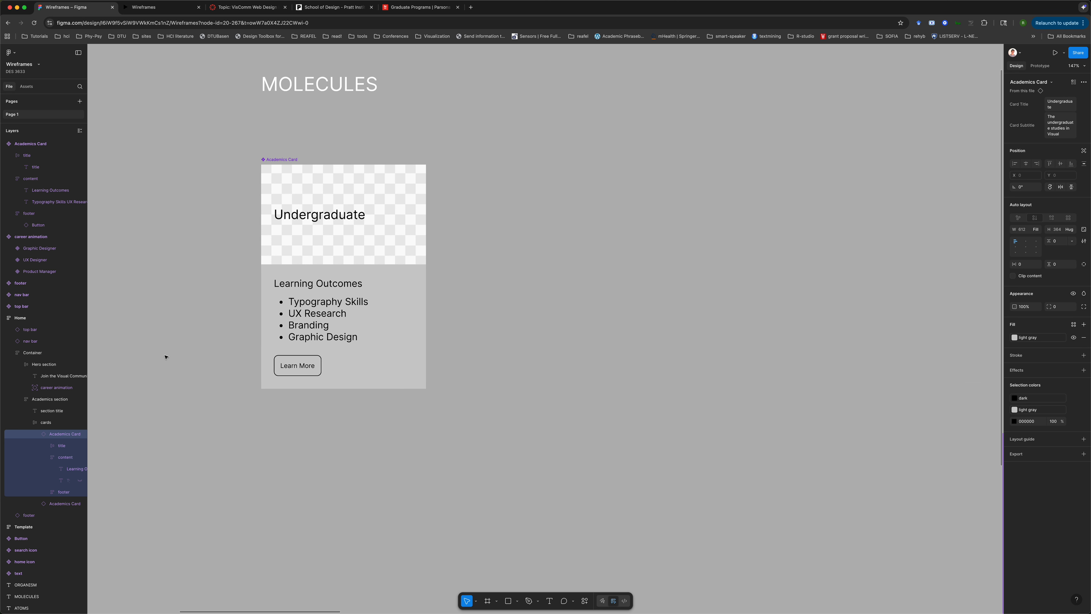
scroll(166, 357, "right", 1)
double_click(296, 323)
double_click(296, 323)
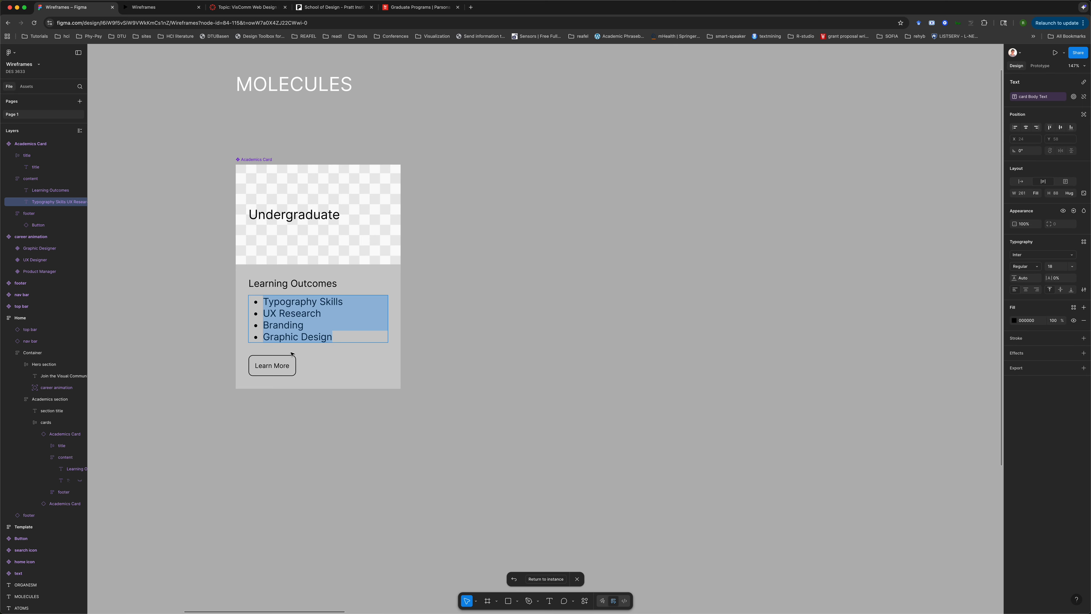
key("BackSpace")
key("Escape")
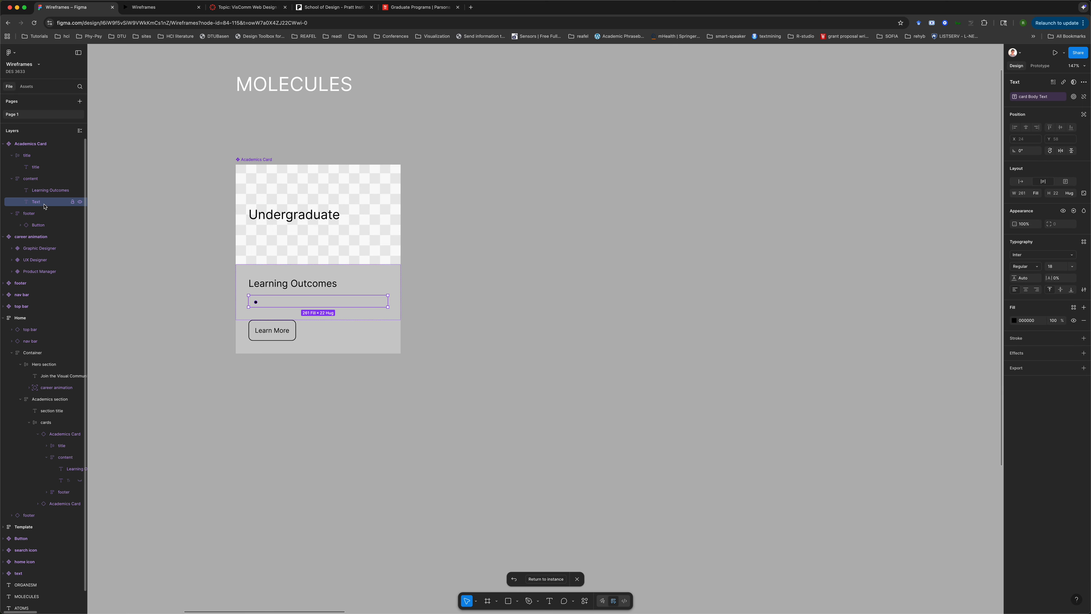
key("Delete")
left_click(39, 191)
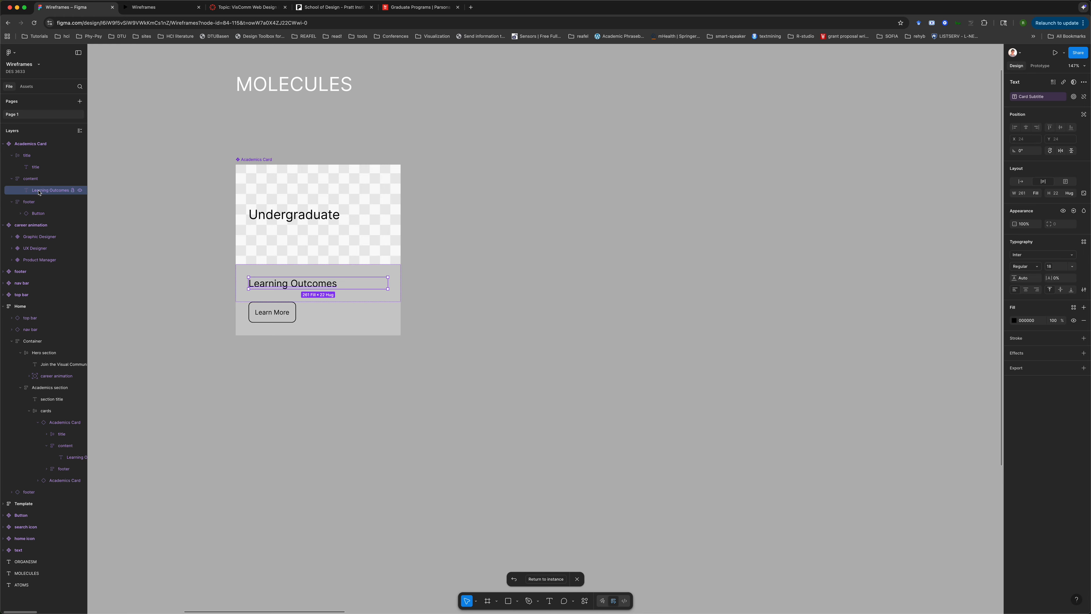
left_click(174, 244)
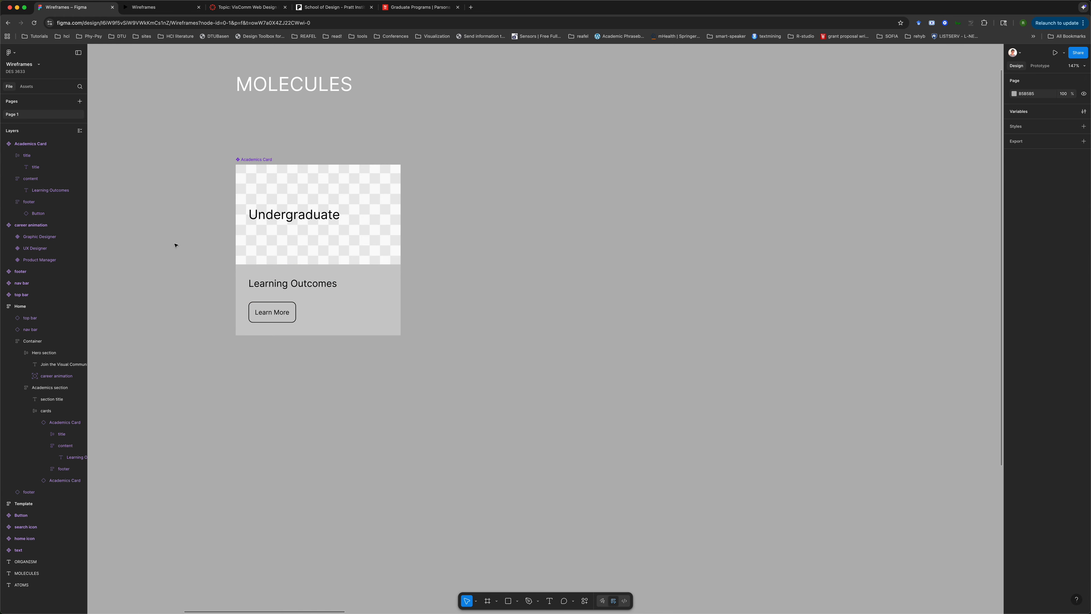
Link the Learning Outcomes text in the Academics Card component to the Card Title property
scroll(506, 307, "right", 2)
scroll(507, 309, "left", 5)
scroll(507, 309, "left", 3)
double_click(506, 295)
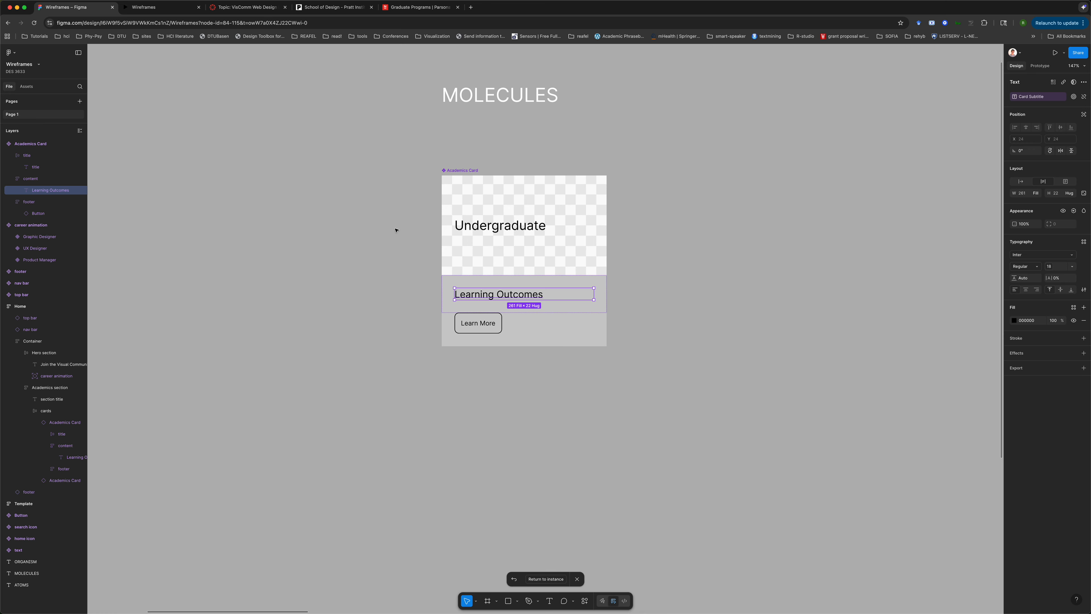
left_click(1032, 98)
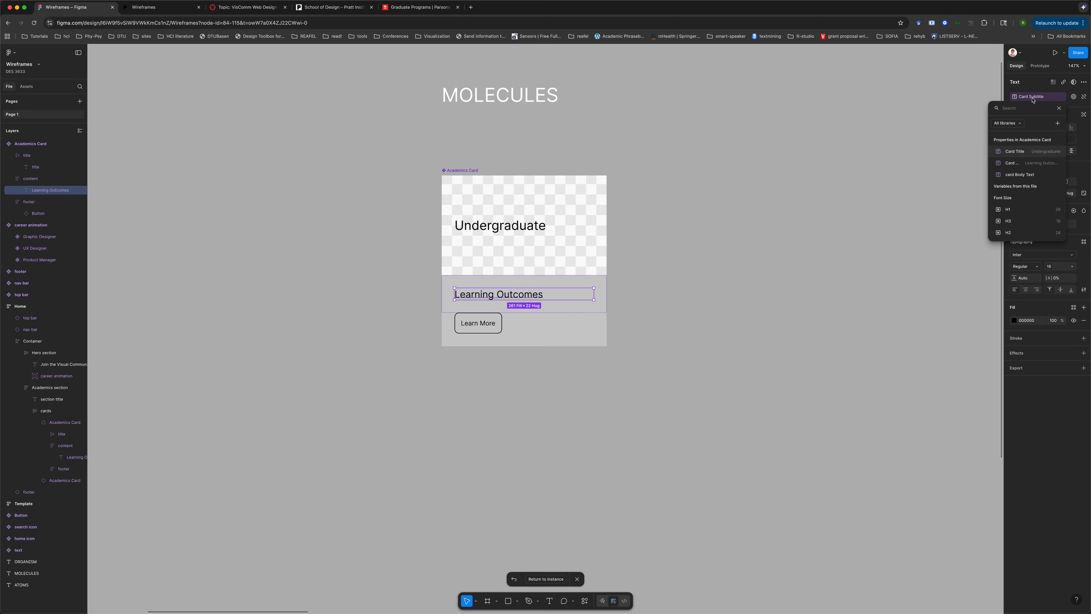
left_click(1034, 98)
left_click(1034, 98)
left_click(1014, 155)
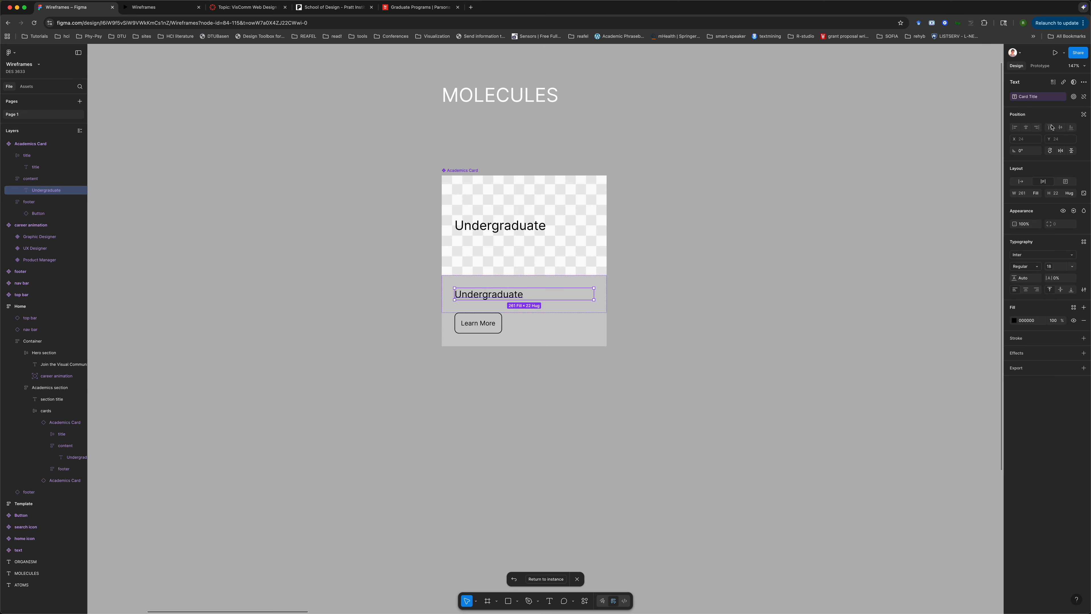
Rename the Academics Card component's Card Title property to Card Text
left_click(1073, 97)
left_click(968, 123)
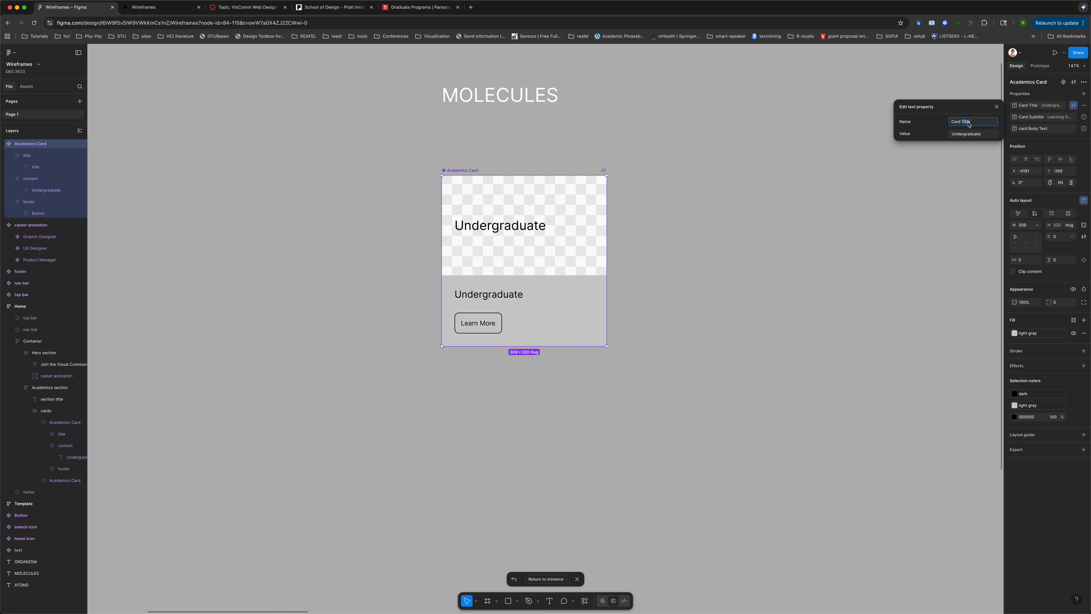
type("TEx")
key("Return")
left_click(966, 122)
type("e")
key("Return")
left_click(847, 248)
Try setting the Card Text property's value to "description of the degree", and undo it
double_click(496, 304)
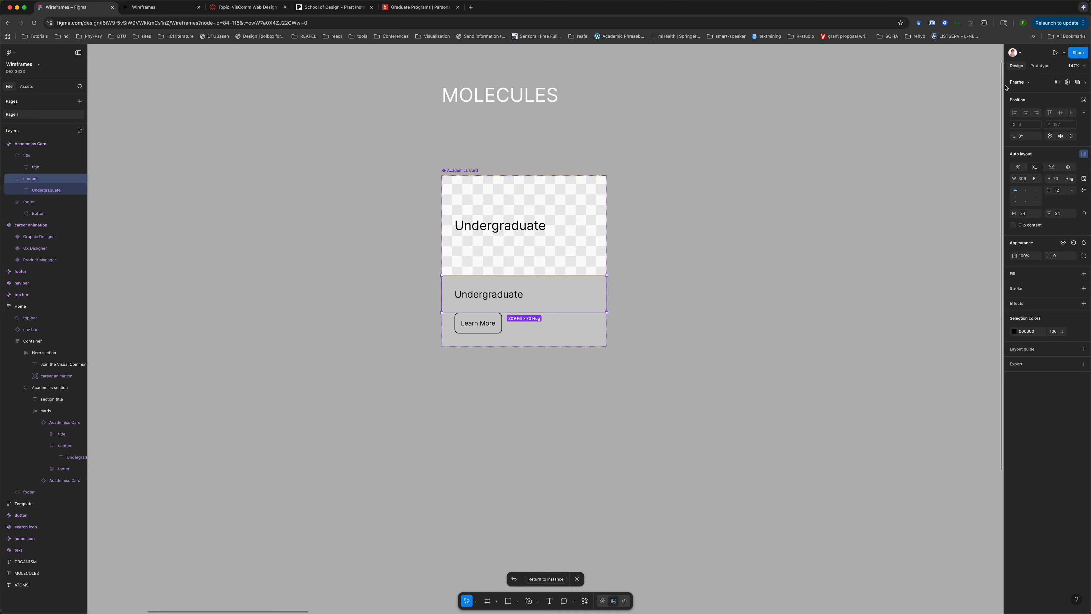
left_click(487, 297)
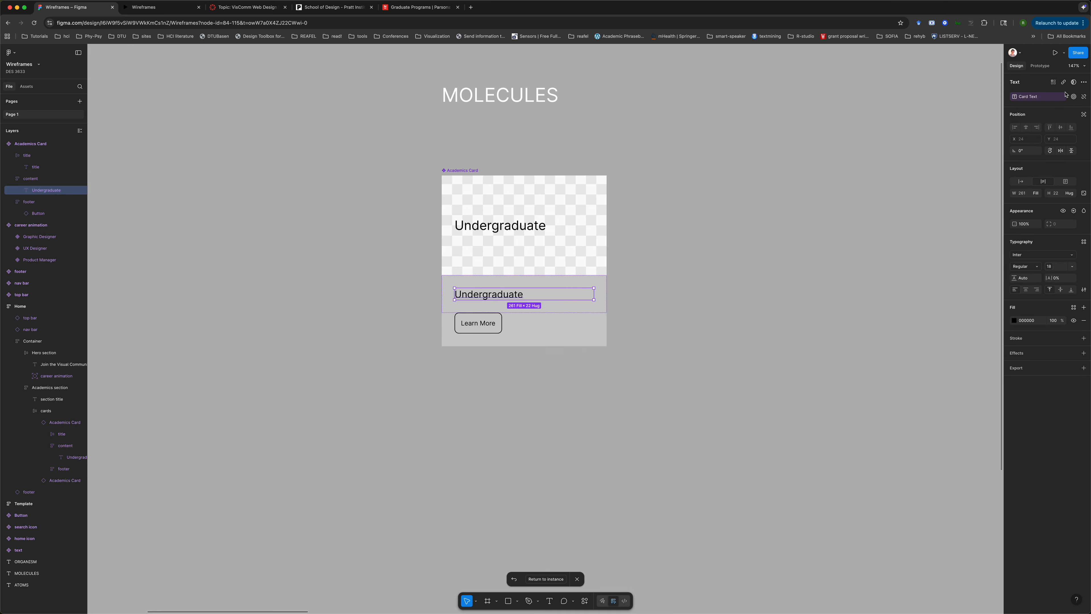
left_click(1073, 97)
left_click(967, 137)
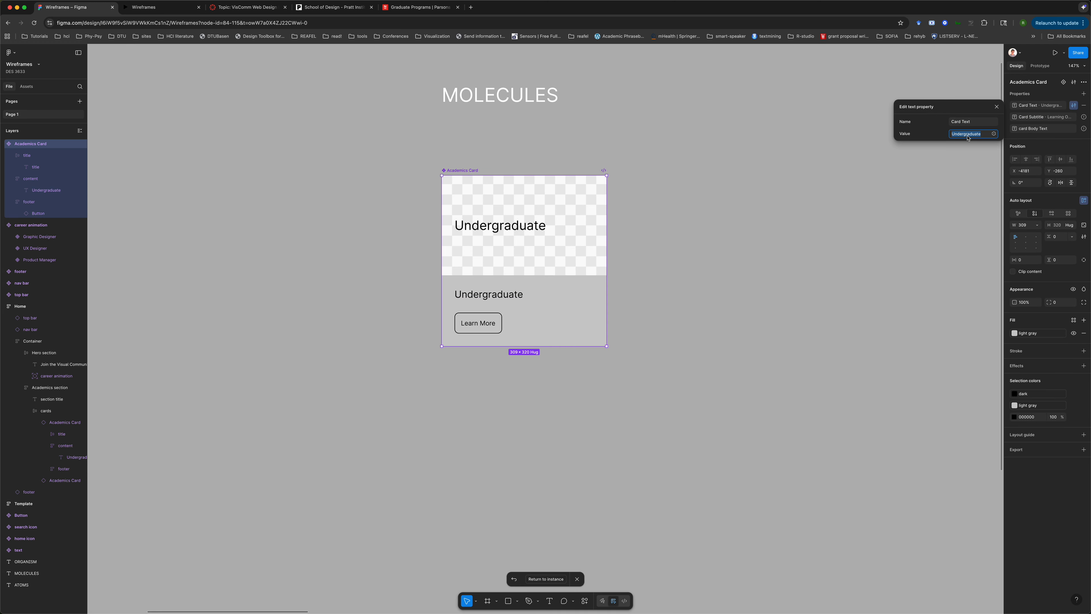
type("description of the degree")
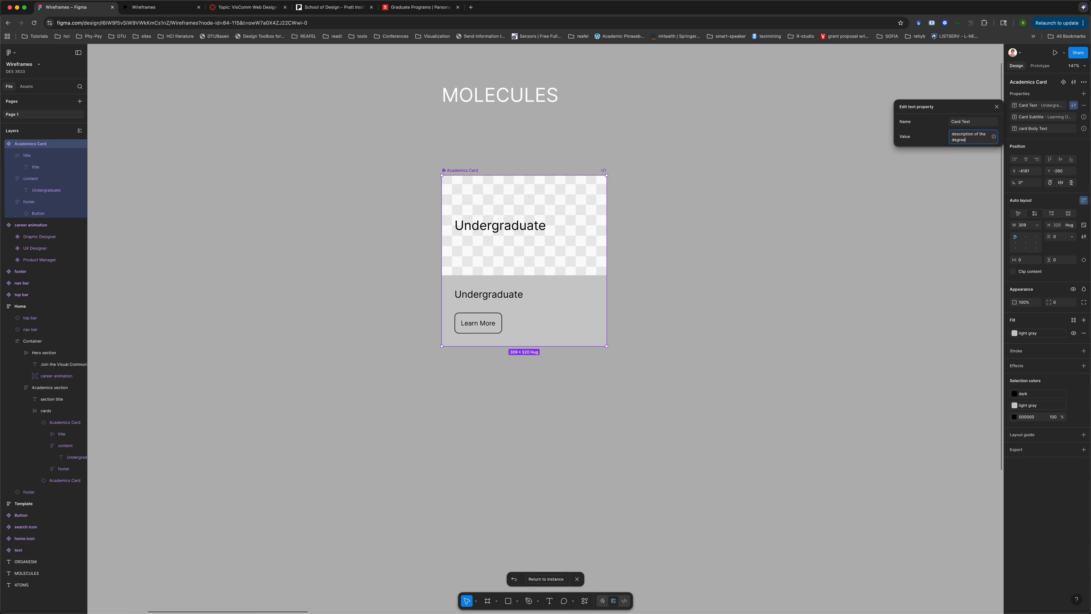
key("Return")
key("super+z")
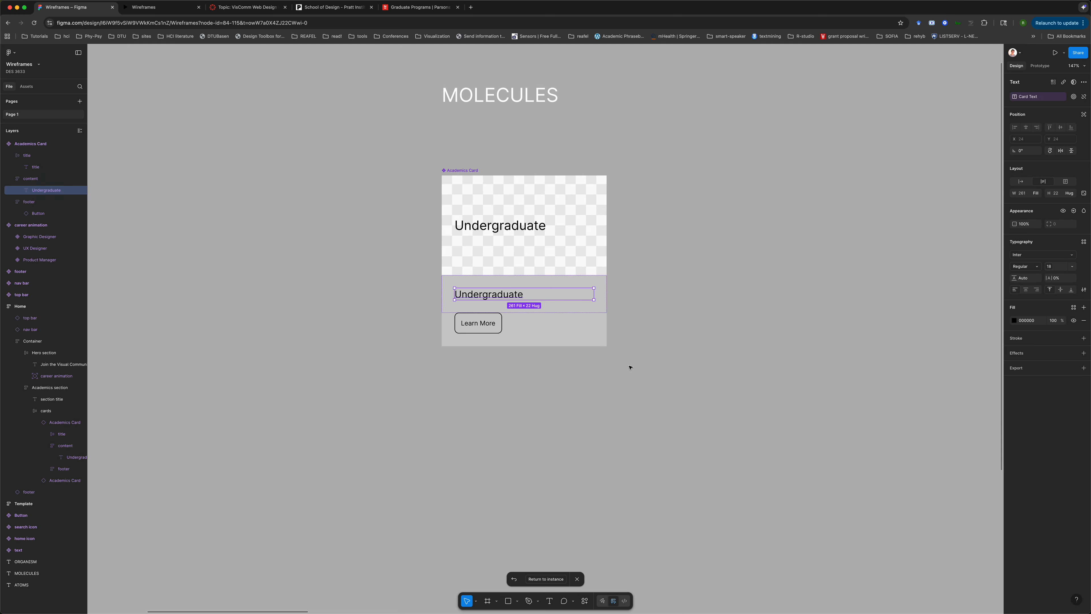
Detach the content text in the Academics Card component from the Card Text property
left_click(667, 366)
left_click(503, 301)
left_click(503, 300)
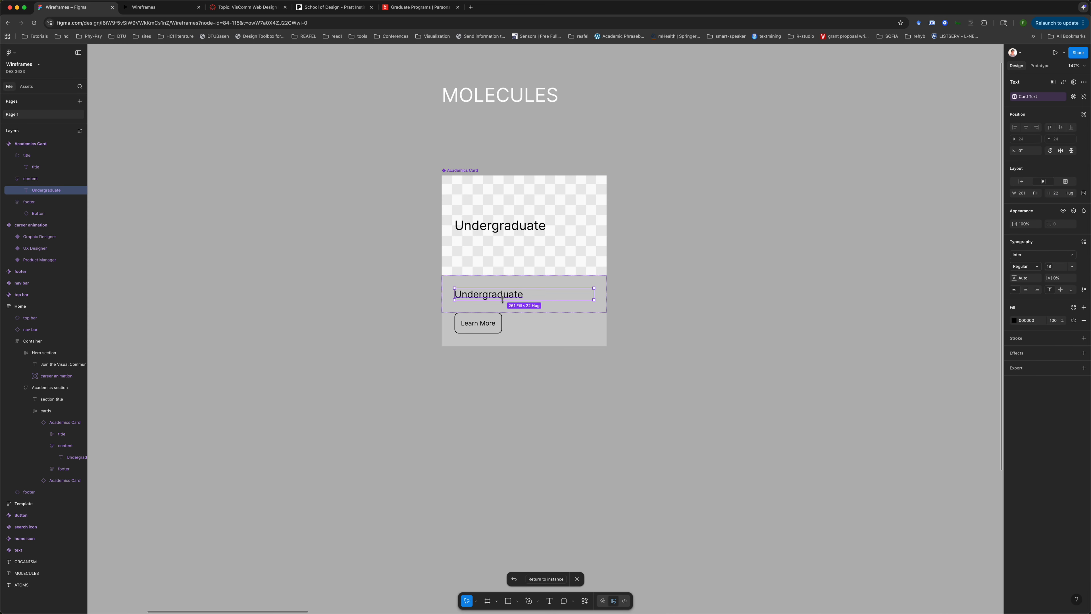
left_click(710, 307)
left_click(456, 306)
left_click(475, 297)
left_click(1083, 96)
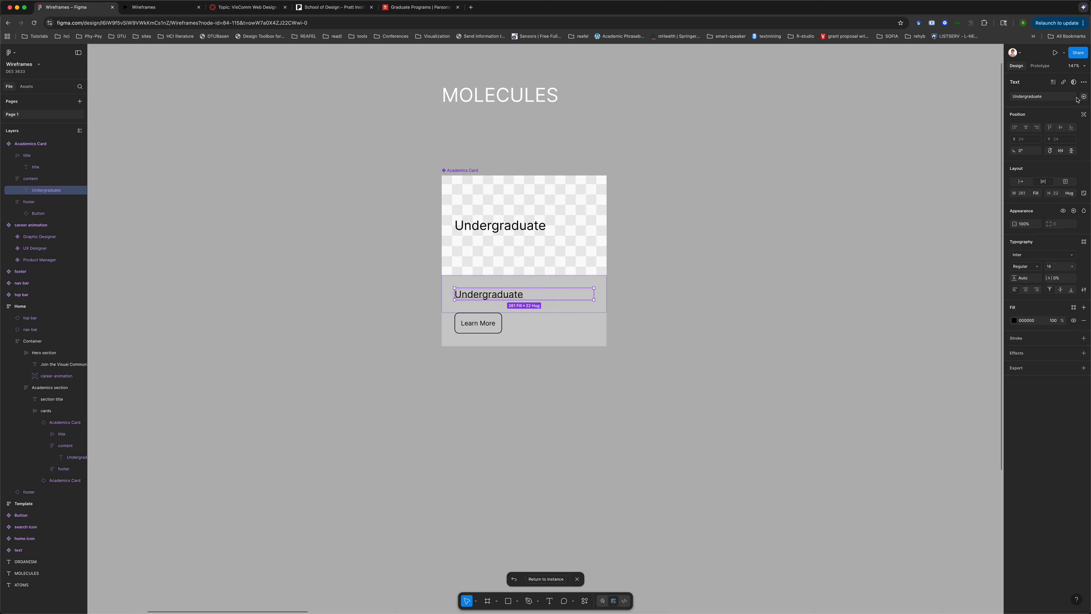
Replace the content text in the Academics Card component with "Description"
double_click(480, 294)
type("Card")
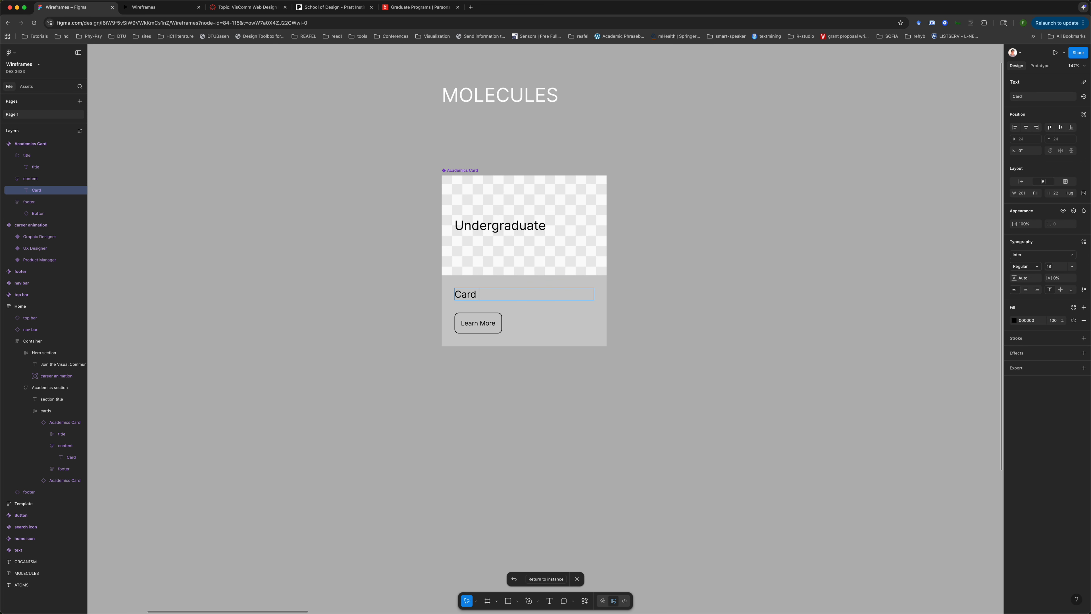
key("ctrl+a")
type("Description")
key("Escape")
Link the content text to the card Body Text property and check the cards in the Home frame
left_click(1083, 96)
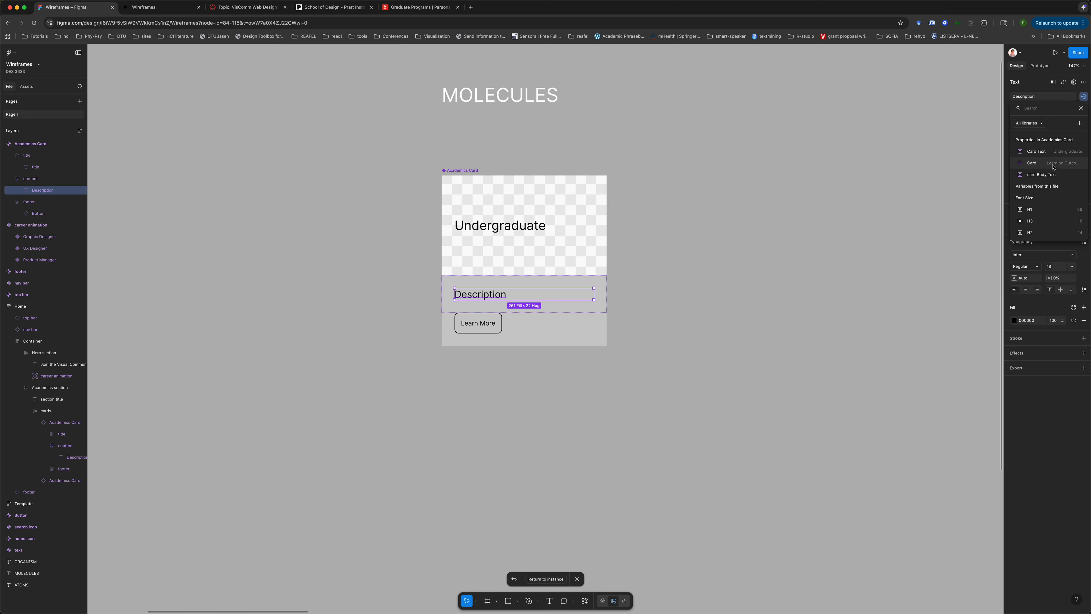
left_click(1051, 174)
left_click(868, 222)
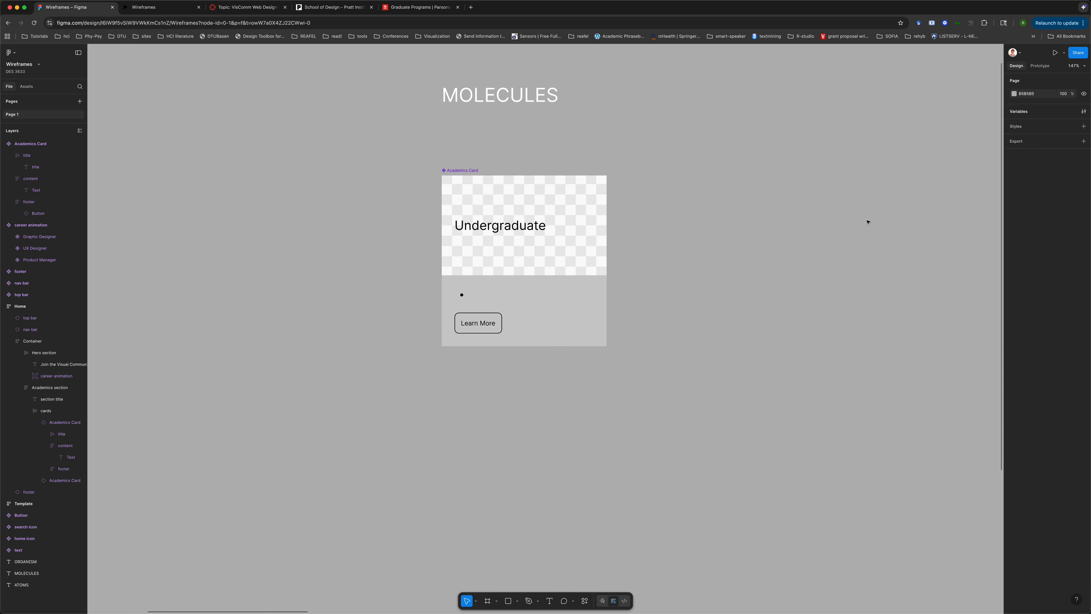
scroll(868, 222, "right", 20)
scroll(868, 222, "down", 5)
scroll(868, 222, "right", 15)
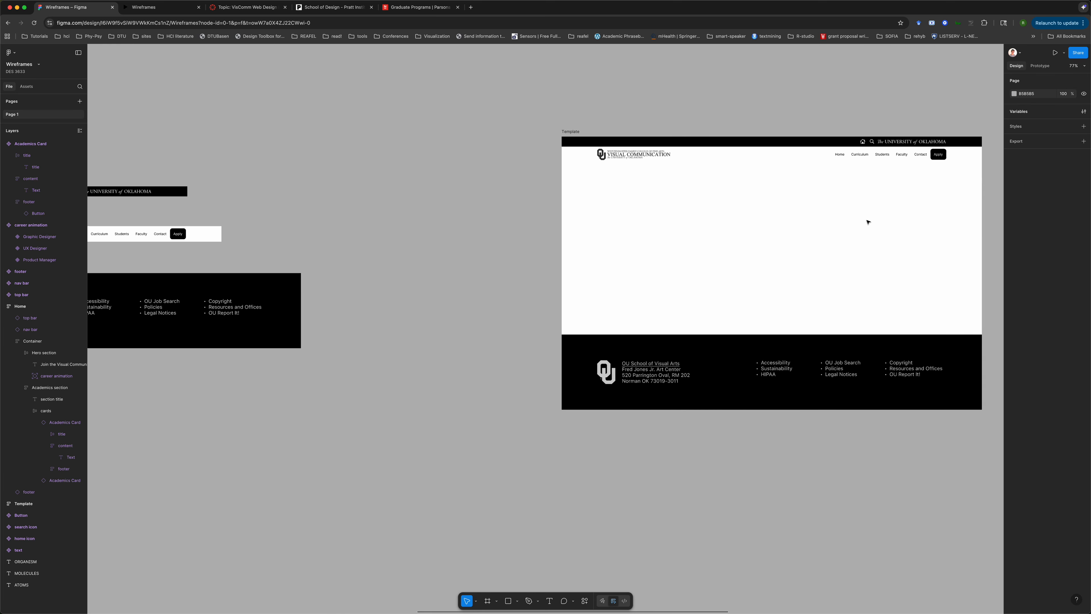
scroll(868, 222, "down", 1)
scroll(655, 307, "right", 8)
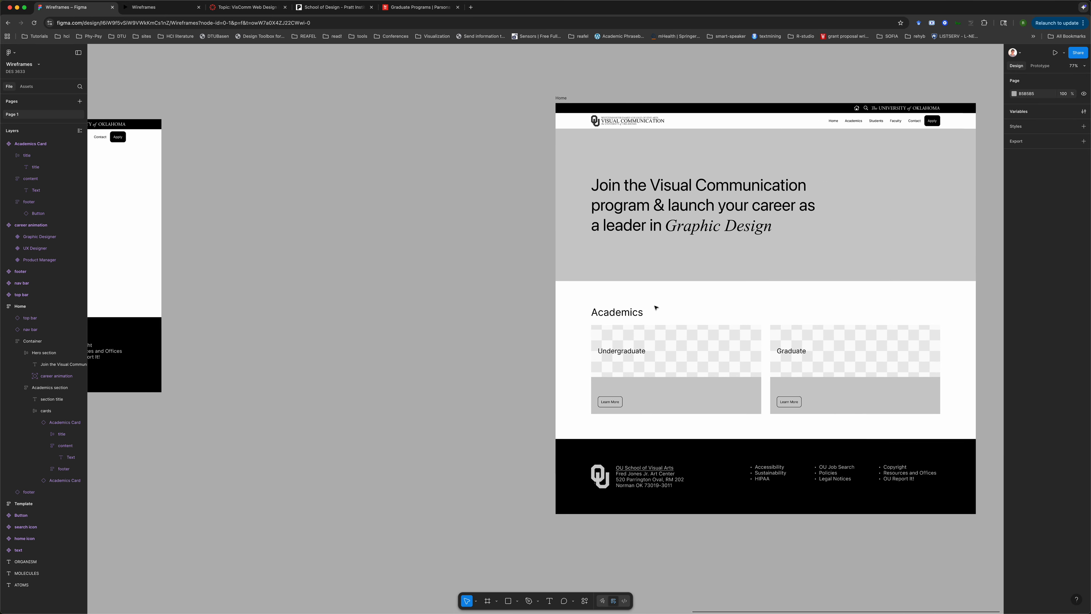
Undo the text and property changes back to the Learning Outcomes text linked to the Card Subtitle property
key("ctrl+z")
key("ctrl+z")
key("ctrl+z")
key("ctrl+z")
key("ctrl+z")
key("ctrl+z")
key("ctrl+z")
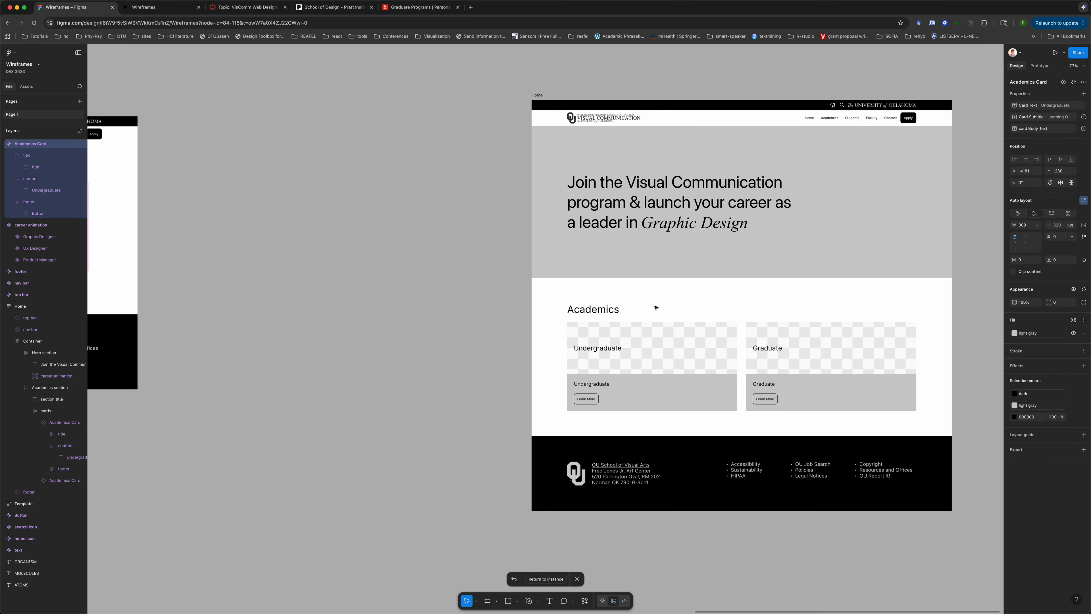
key("super+z")
key("super+z")
key("super+z")
key("super+z")
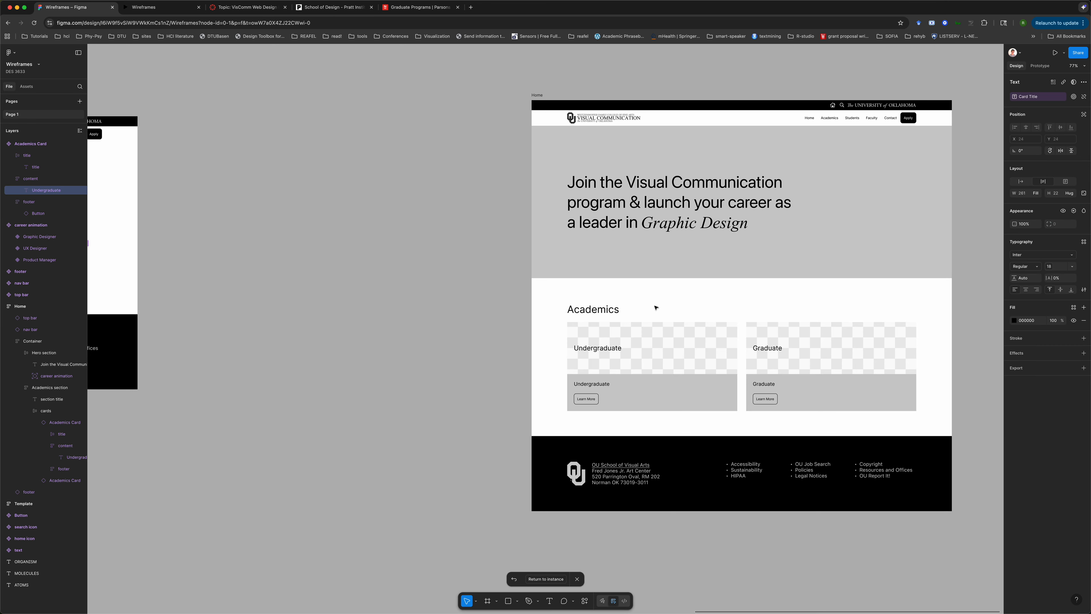
Copy the Undergraduate card's description and place it as standalone text on the canvas between the Template and Home frames
left_click(618, 392)
double_click(619, 391)
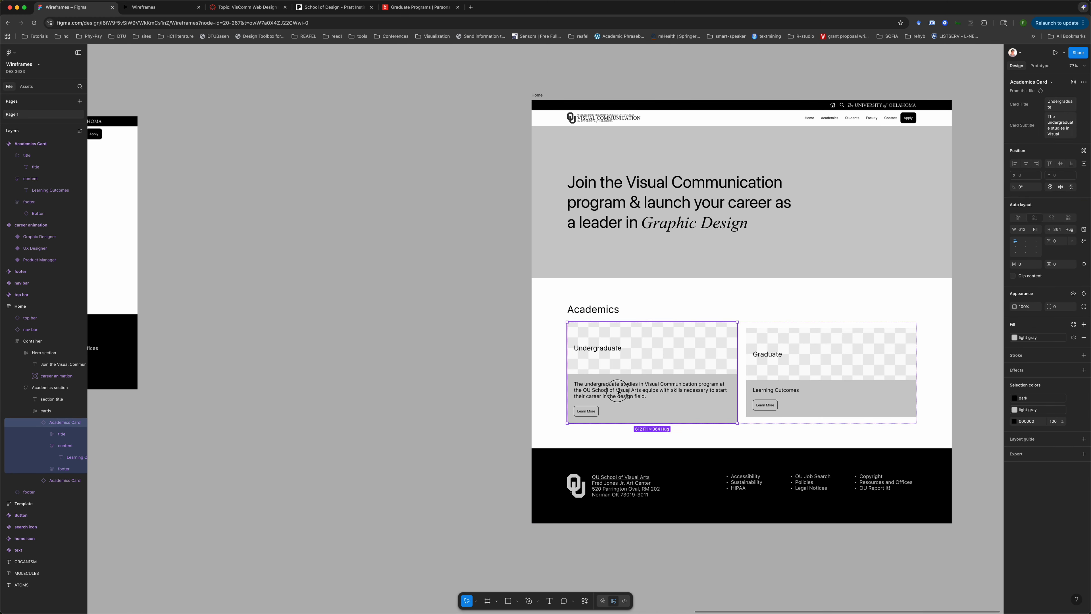
double_click(619, 392)
left_click(618, 391)
double_click(618, 390)
triple_click(618, 390)
key("super+c")
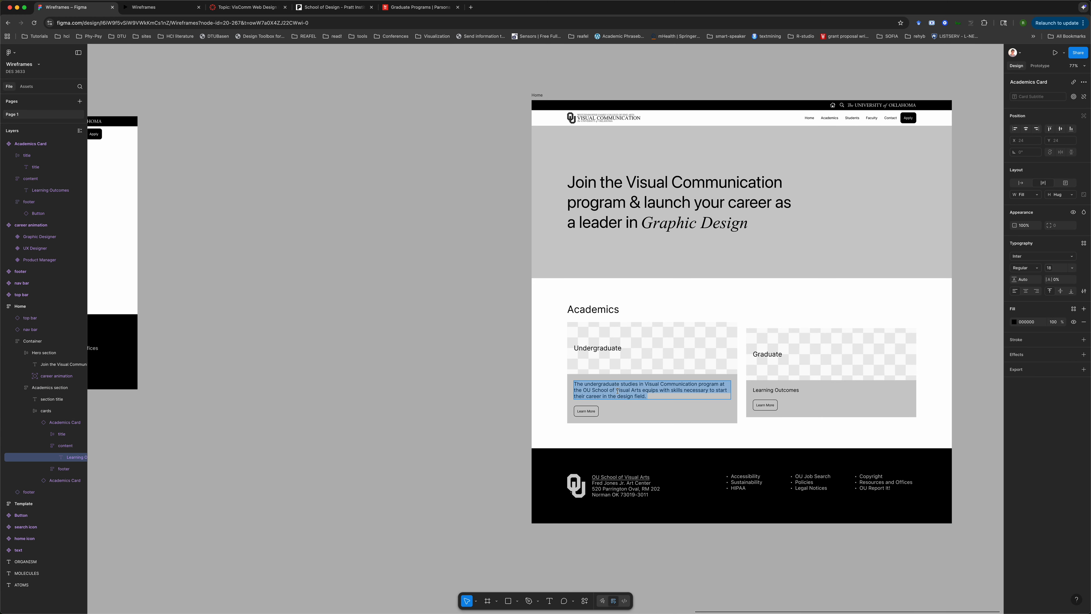
left_click(245, 396)
key("super+v")
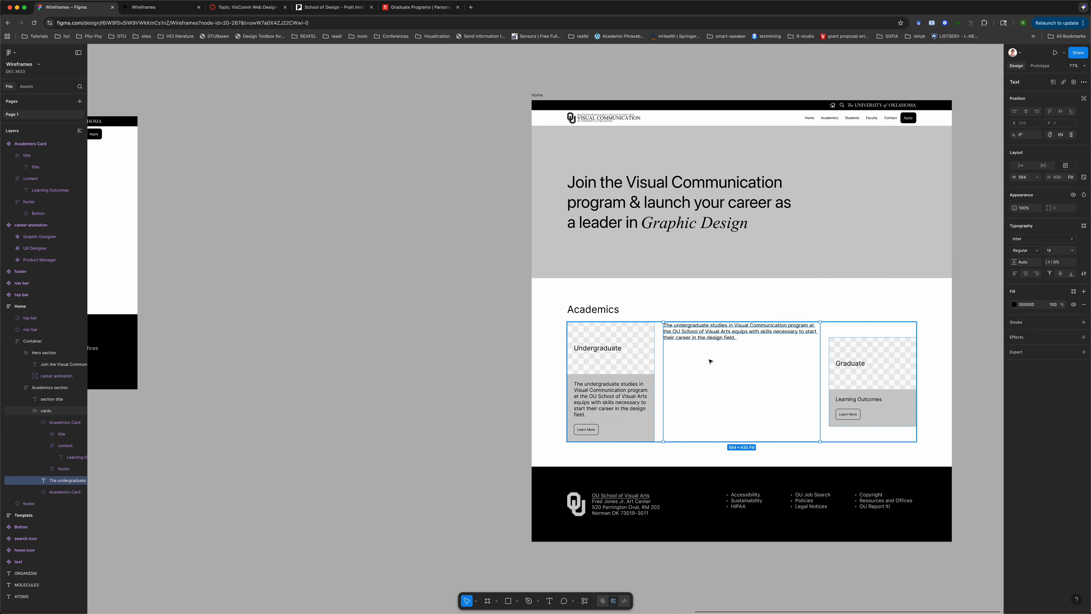
left_click_drag(700, 338, 210, 391)
scroll(397, 411, "left", 8)
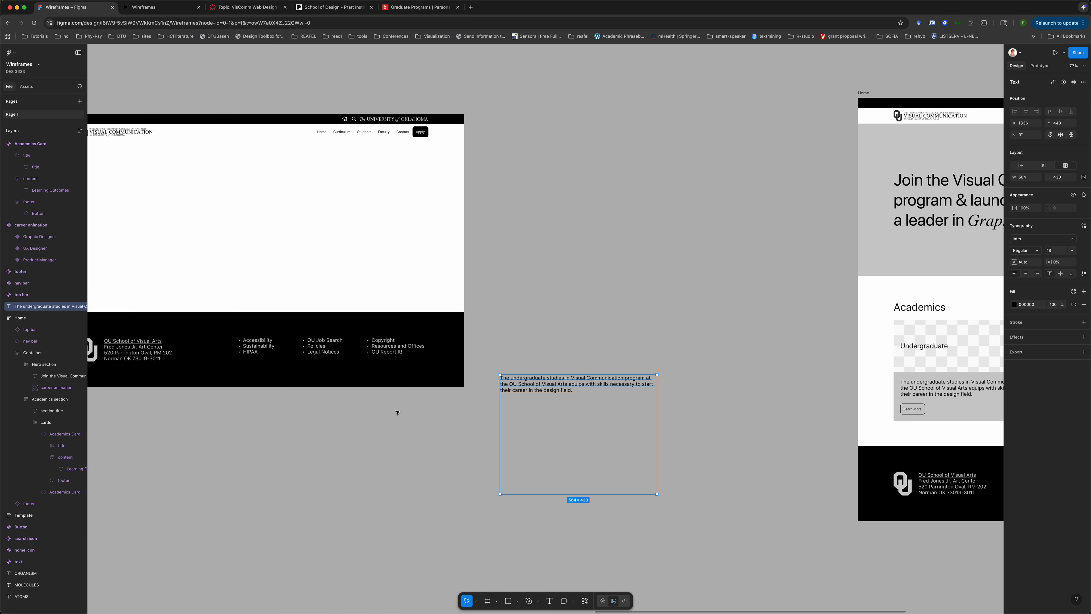
left_click(628, 330)
Examine the title and content layers of the Academics Card main component under MOLECULES
scroll(562, 366, "left", 20)
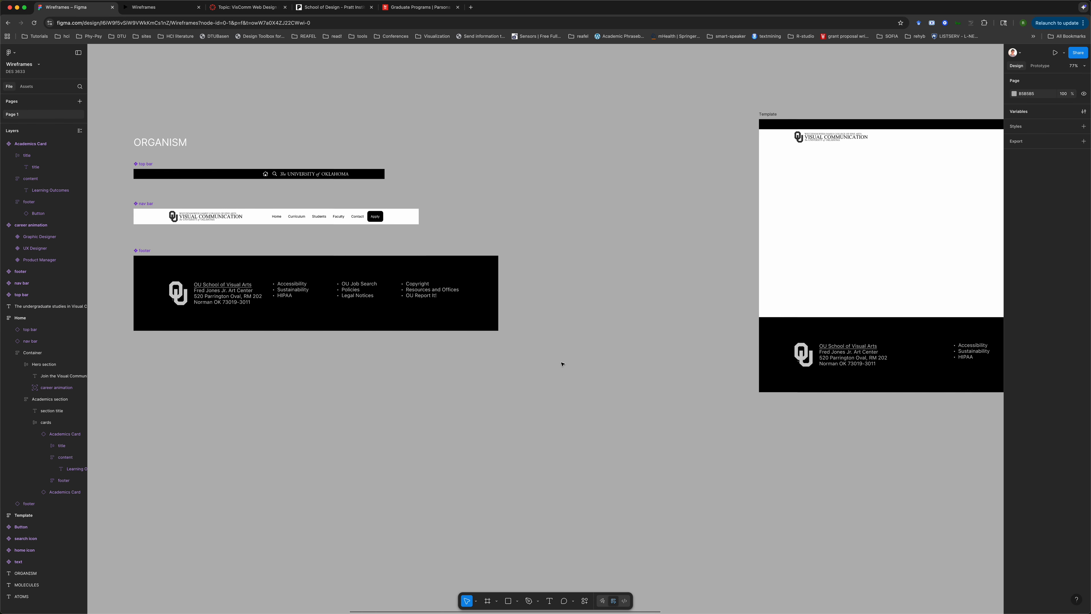
scroll(563, 364, "up", 5)
scroll(558, 366, "up", 3)
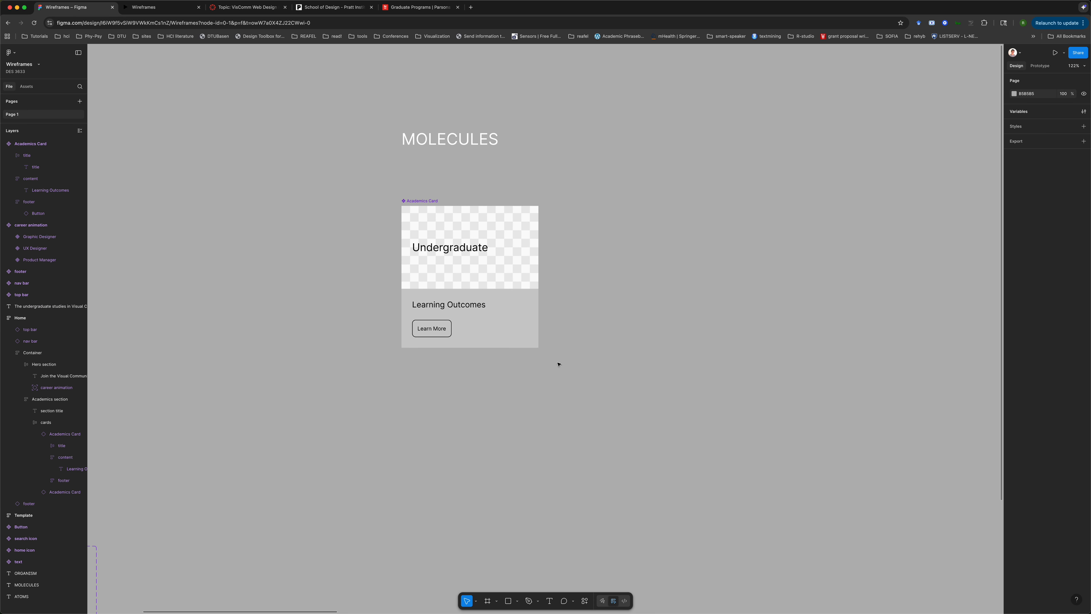
double_click(462, 305)
left_click(462, 305)
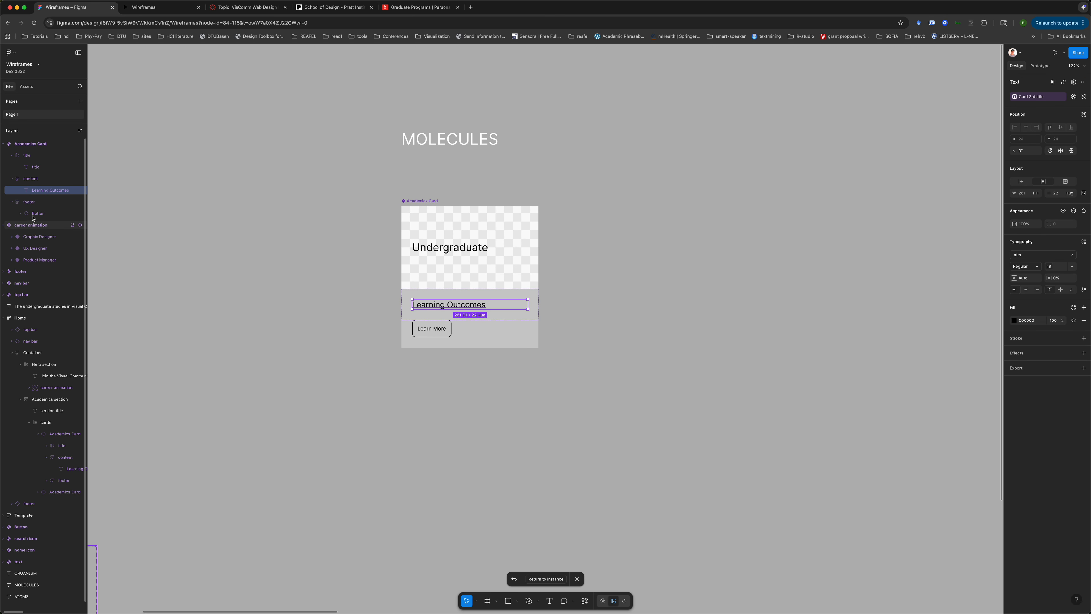
left_click(32, 168)
left_click(28, 156)
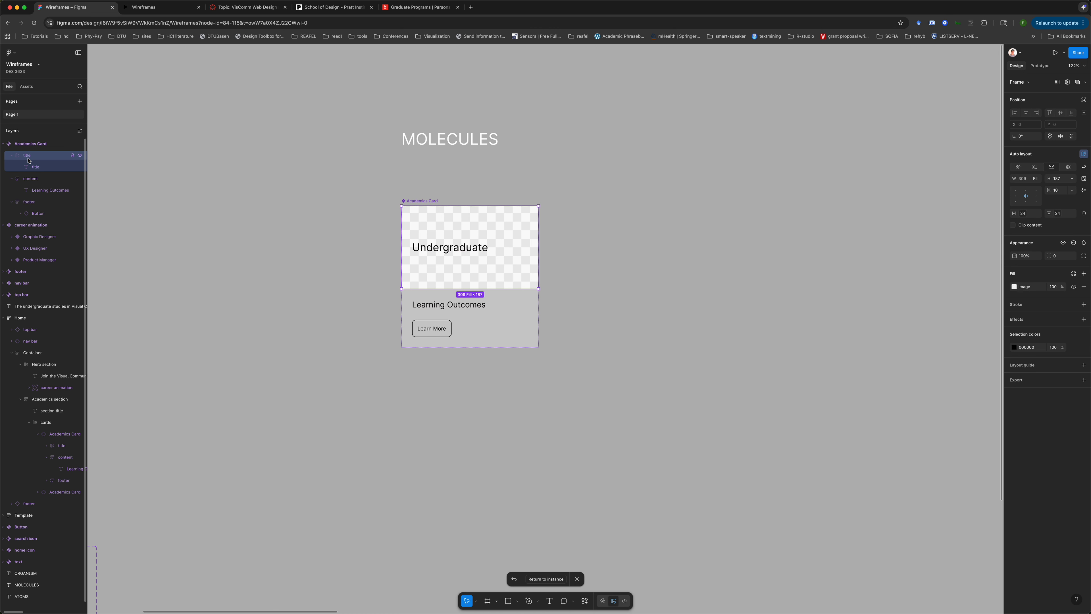
left_click(29, 179)
left_click(41, 191)
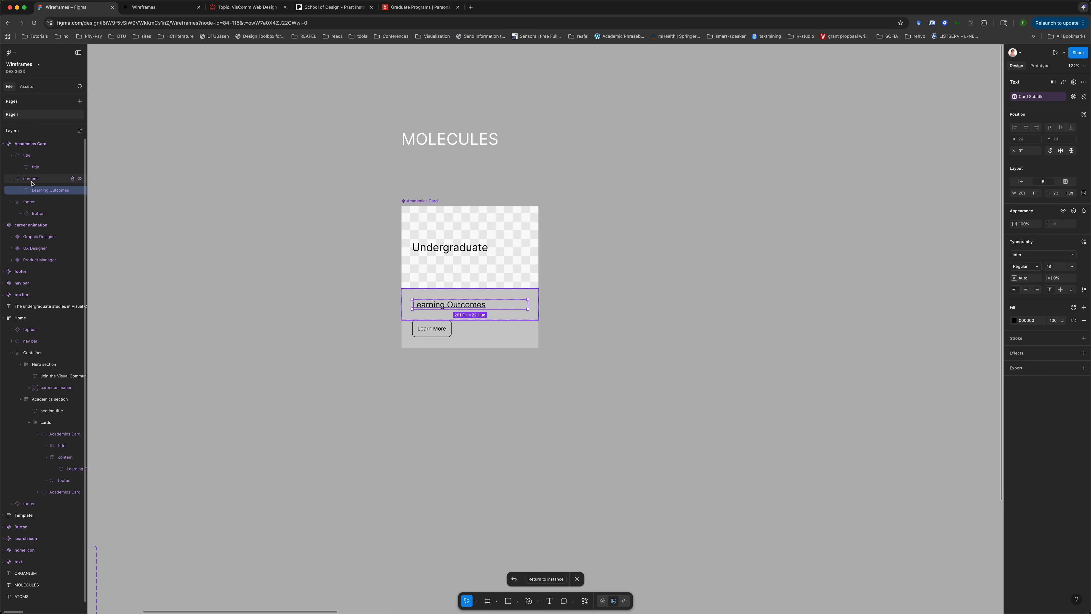
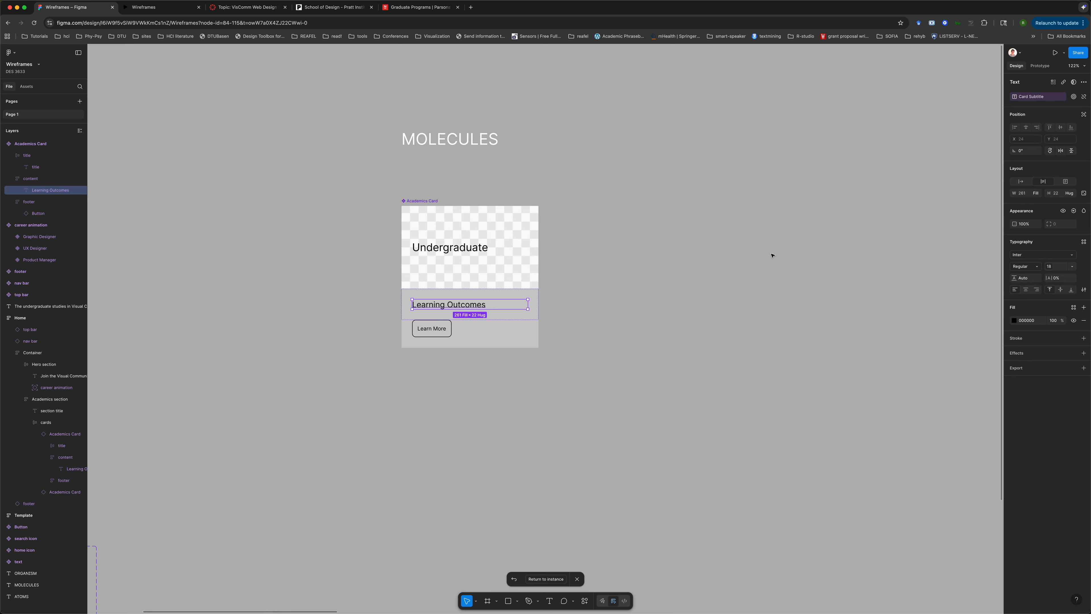
Try to link the Academics Card's Learning Outcomes text to the card Body Text property, and undo that link
left_click(1030, 97)
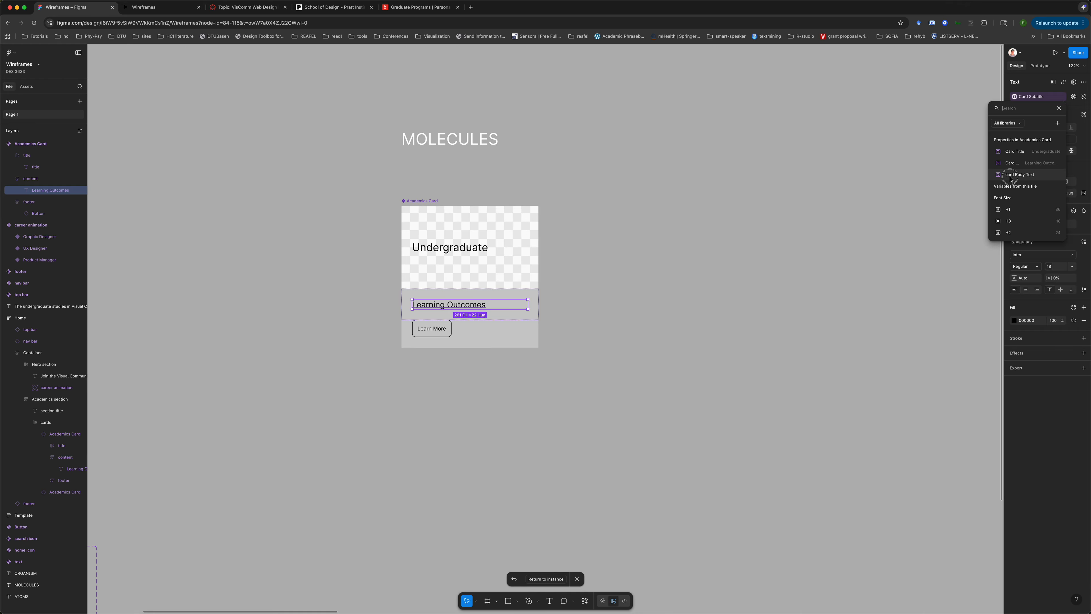
left_click(1018, 175)
key("super+z")
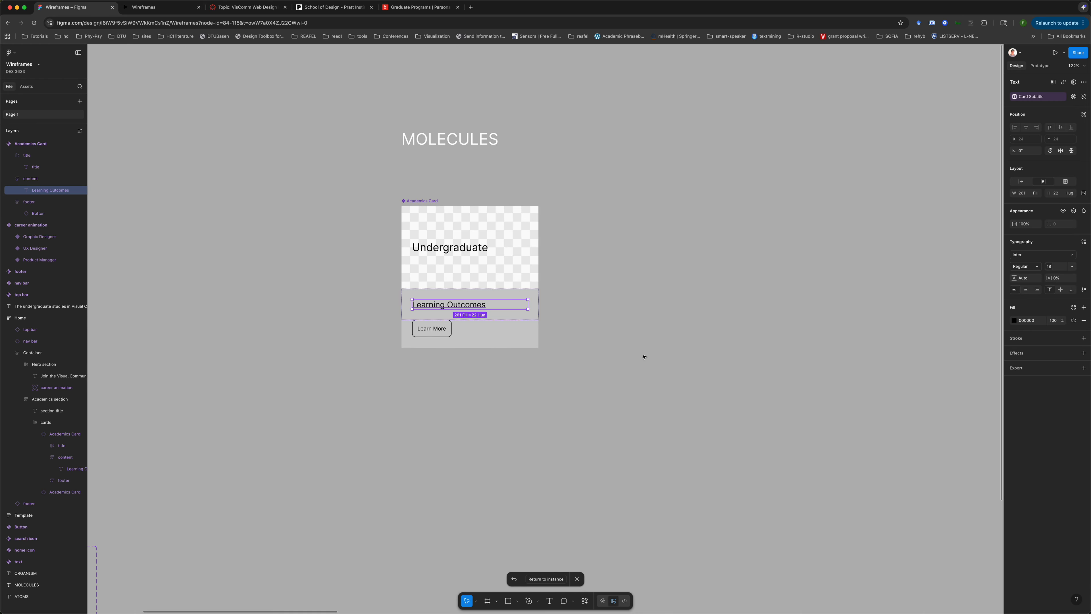
left_click(1018, 96)
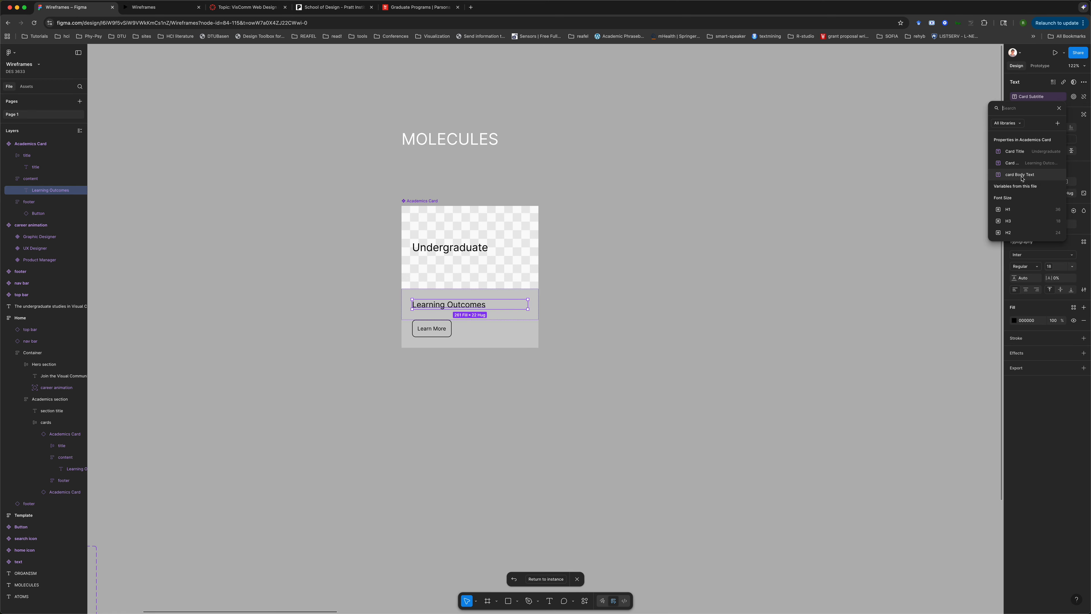
left_click(766, 244)
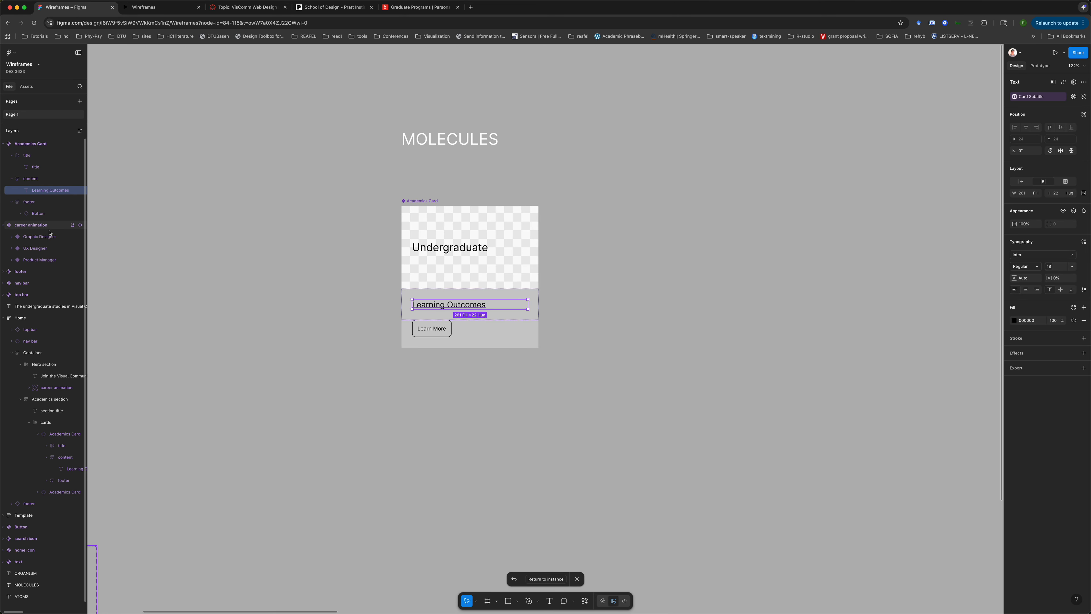
left_click(281, 267)
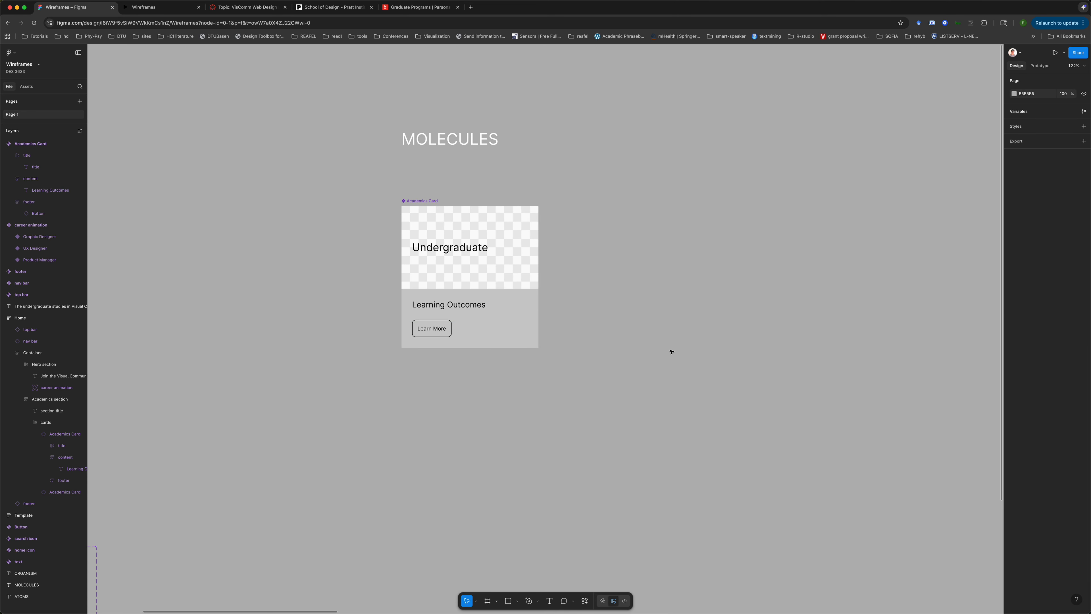
Copy the wording of the standalone undergraduate description beside the Home frame and delete that text object from the canvas
scroll(671, 351, "right", 20)
scroll(671, 352, "down", 4)
scroll(672, 351, "right", 15)
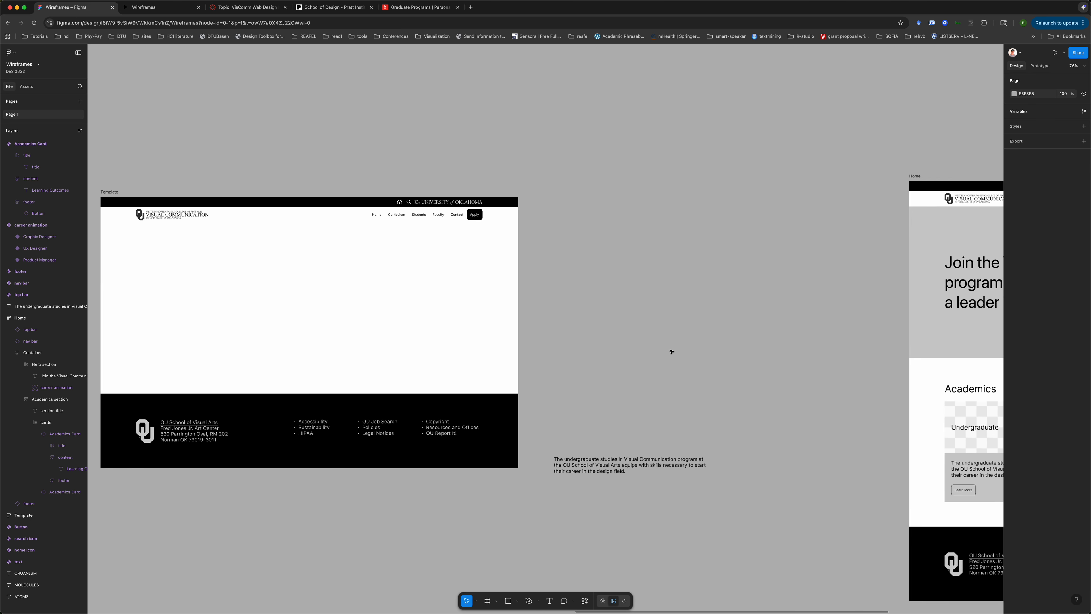
scroll(672, 351, "right", 10)
scroll(672, 352, "down", 4)
scroll(671, 352, "left", 1)
scroll(671, 351, "up", 1)
left_click(243, 317)
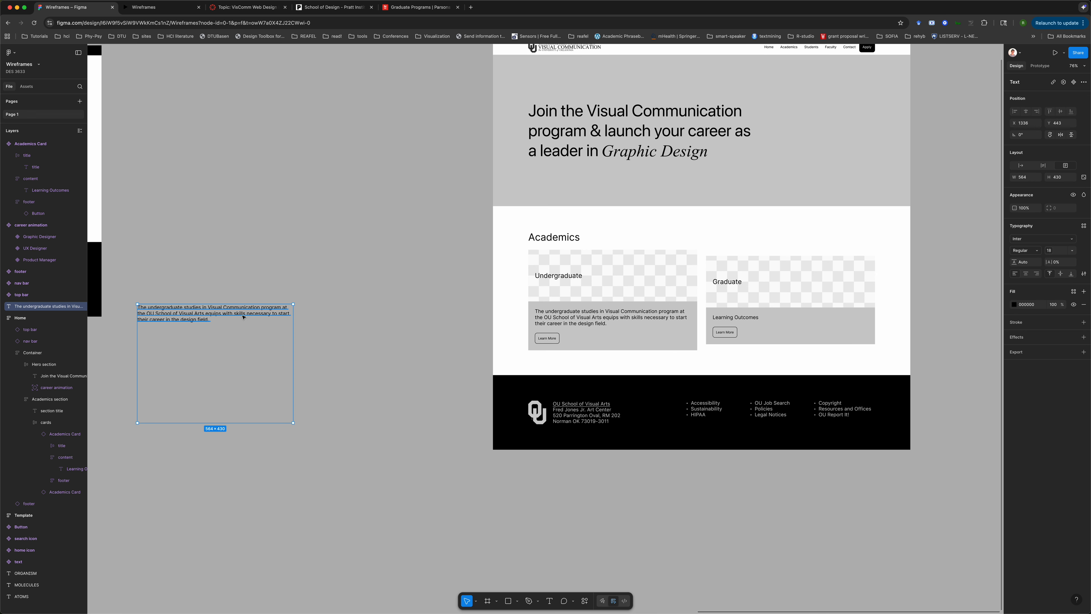
double_click(193, 318)
key("super+c")
key("Escape")
key("Escape")
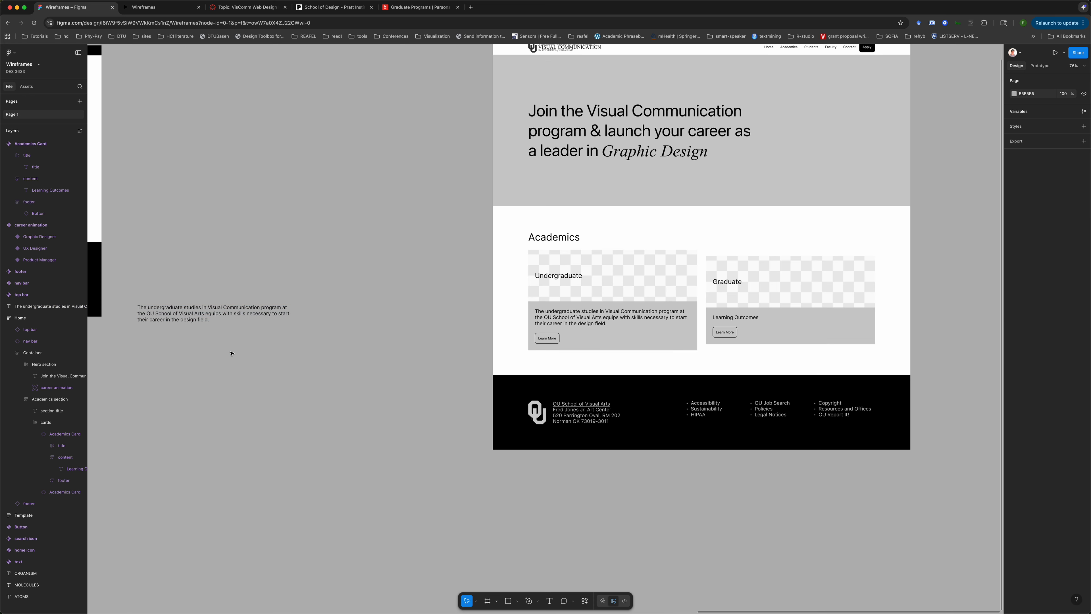
left_click(215, 312)
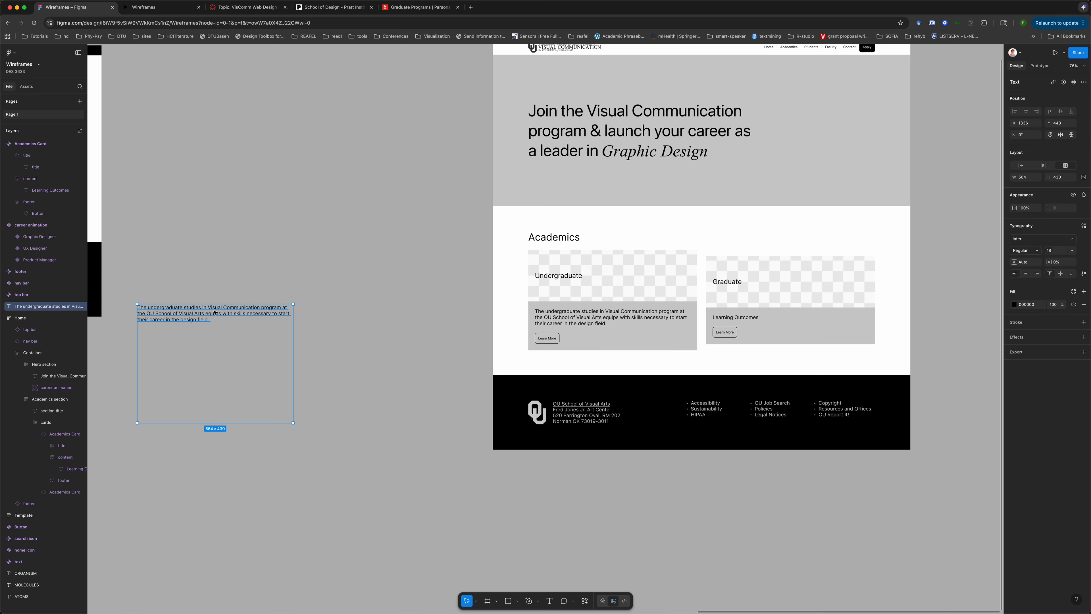
key("Delete")
Set the Card Subtitle of the Graduate card in the Home frame to the copied undergraduate description
double_click(818, 289)
double_click(818, 289)
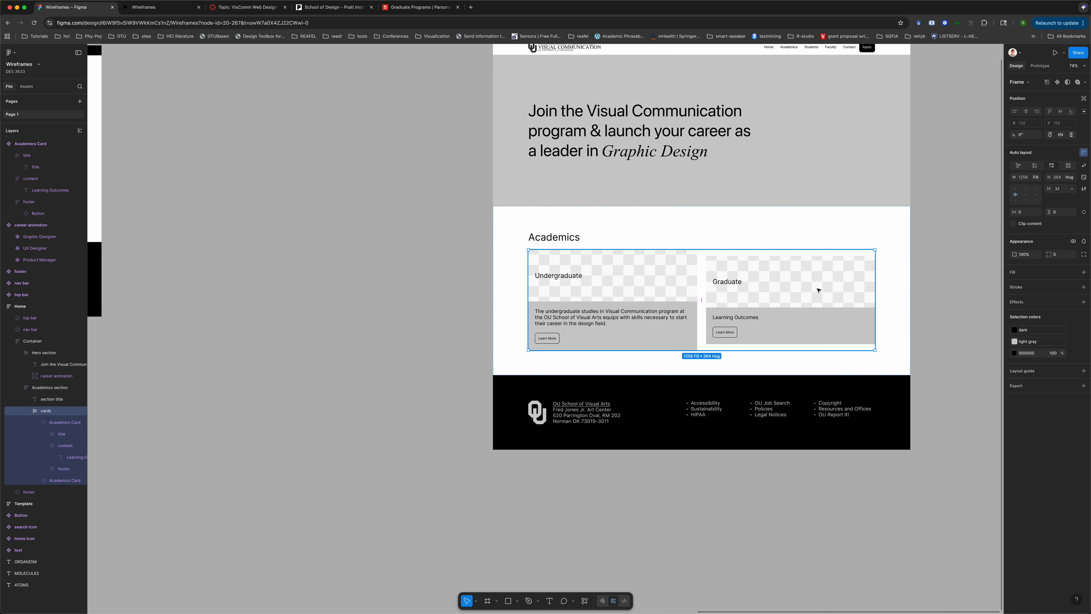
double_click(819, 290)
left_click(1060, 115)
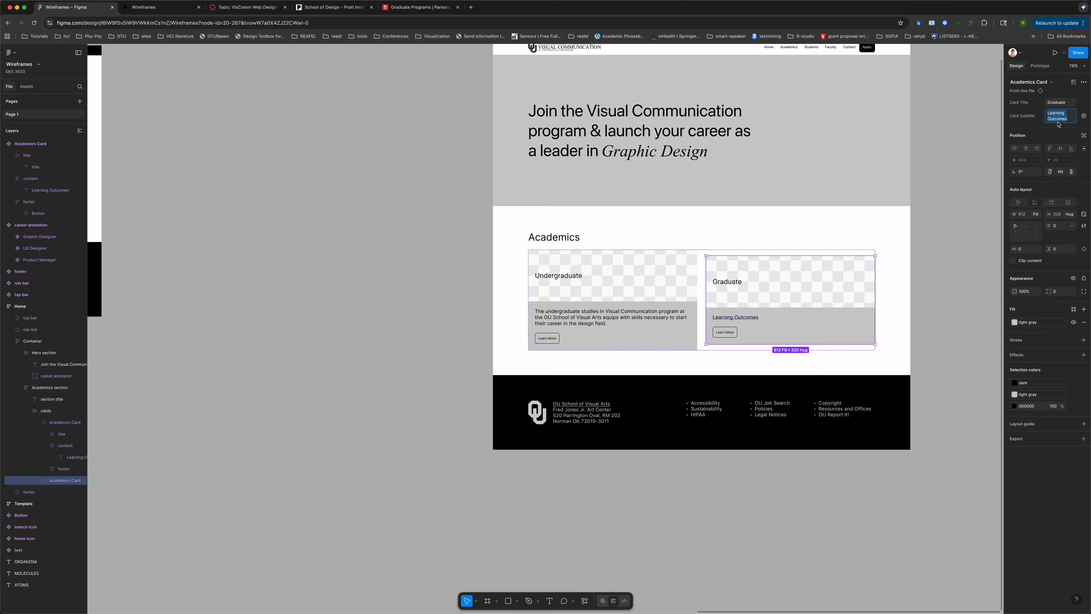
key("super+v")
left_click(925, 163)
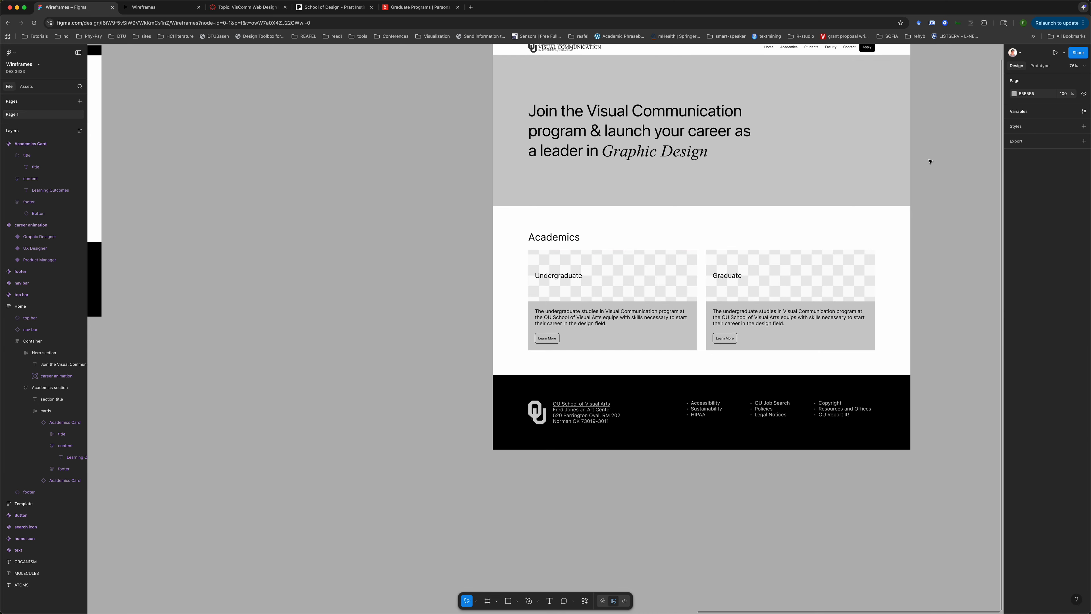
Change "undergraduate" to "graduate" in the Graduate card's description
double_click(739, 311)
double_click(739, 312)
double_click(739, 311)
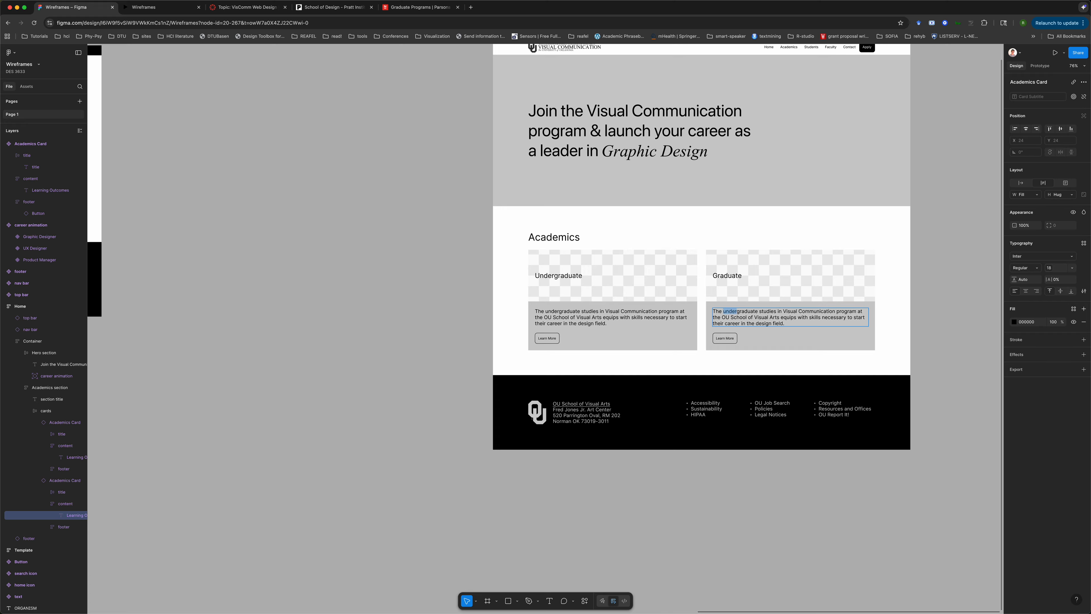
key("BackSpace")
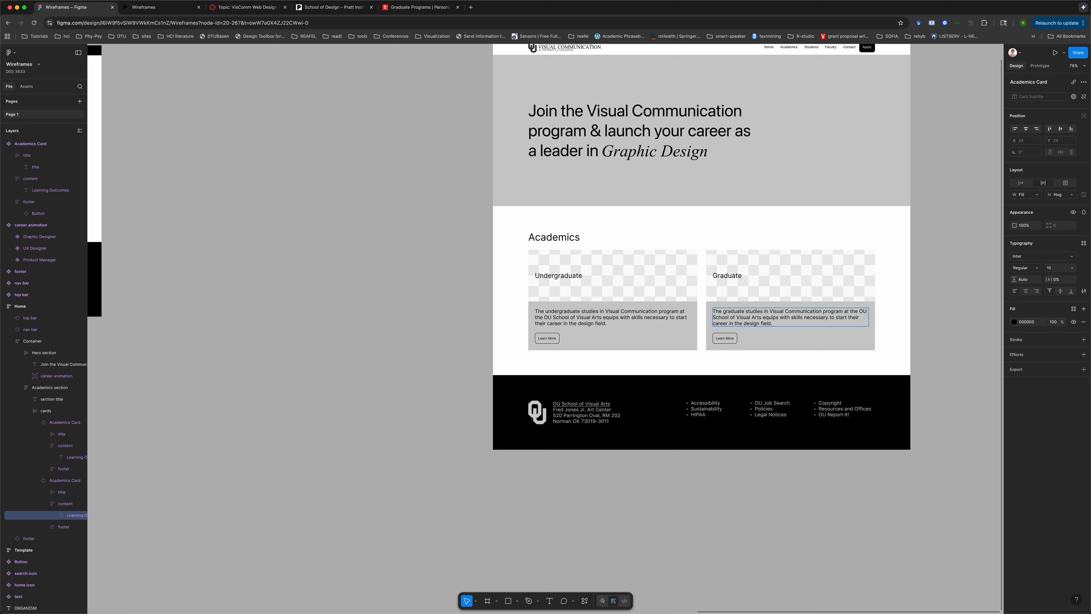
Replace the rest of the Graduate description's first line after "The graduate studies" with "enhances student's design skills by"
key("shift+Down")
key("shift+Up")
key("shift+End")
key("BackSpace")
key("Return")
type("enhances student's design skills by")
scroll(851, 330, "up", 5)
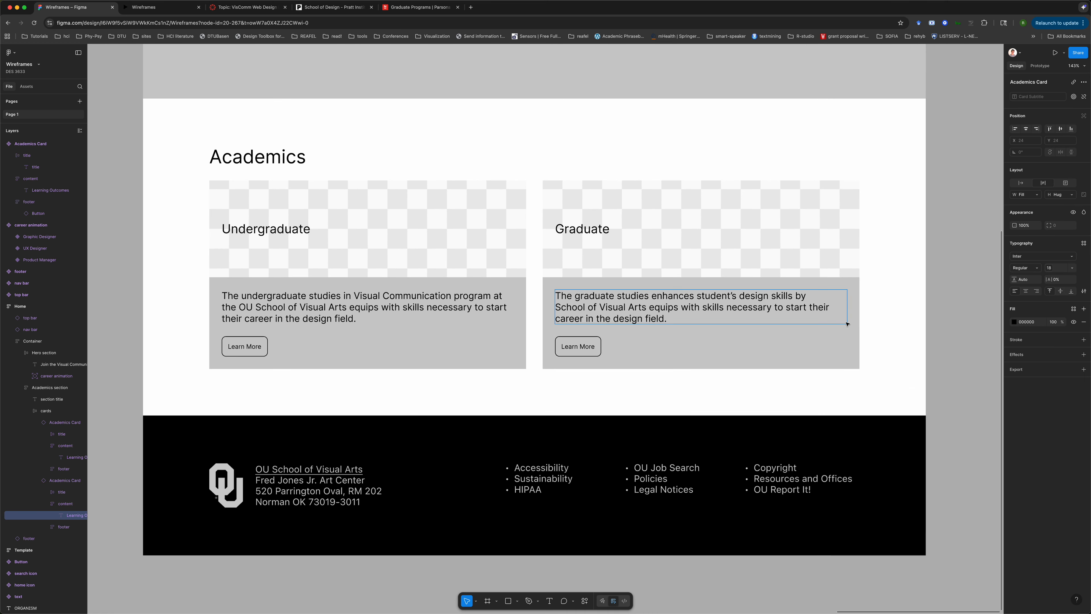
Replace "by" in the Graduate description with "through independent studies related to design"
key("alt+shift+Left")
type("through independ")
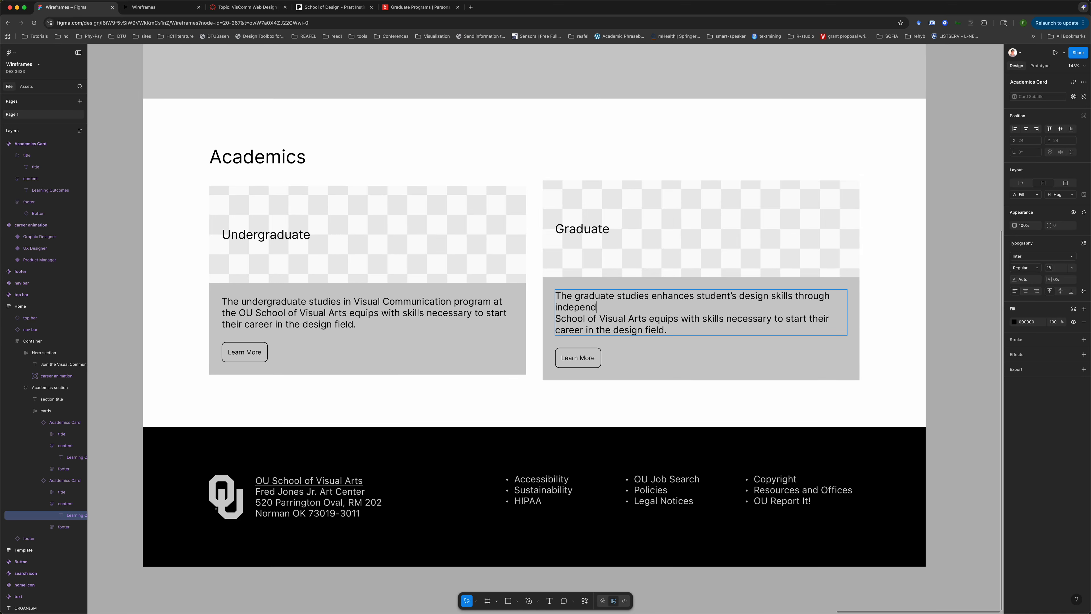
type("ent stude")
key("BackSpace")
type("ies related ti")
key("shift+Left")
type("o v")
key("shift+Left")
type("design abd School")
Continue the Graduate description after "design" with "and related areas such as psychologu, socilog"
key("shift+Left")
key("shift+Left")
key("shift+Left")
type("abd")
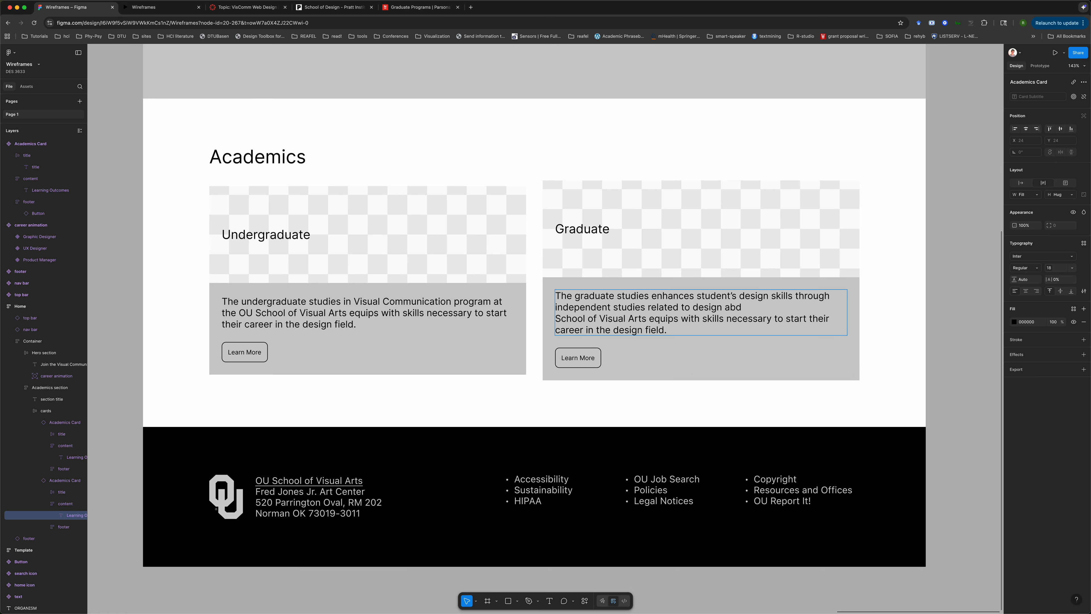
key("shift+Left")
key("shift+Left")
type("nd related areas such as psychologu, sociolog")
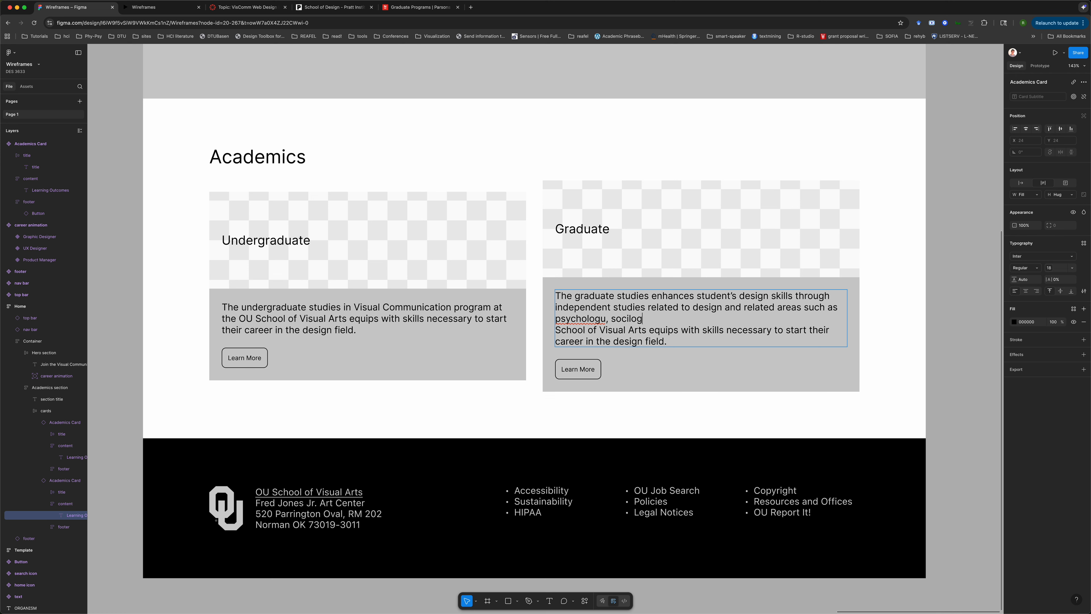
key("alt+Left")
key("Right")
key("Right")
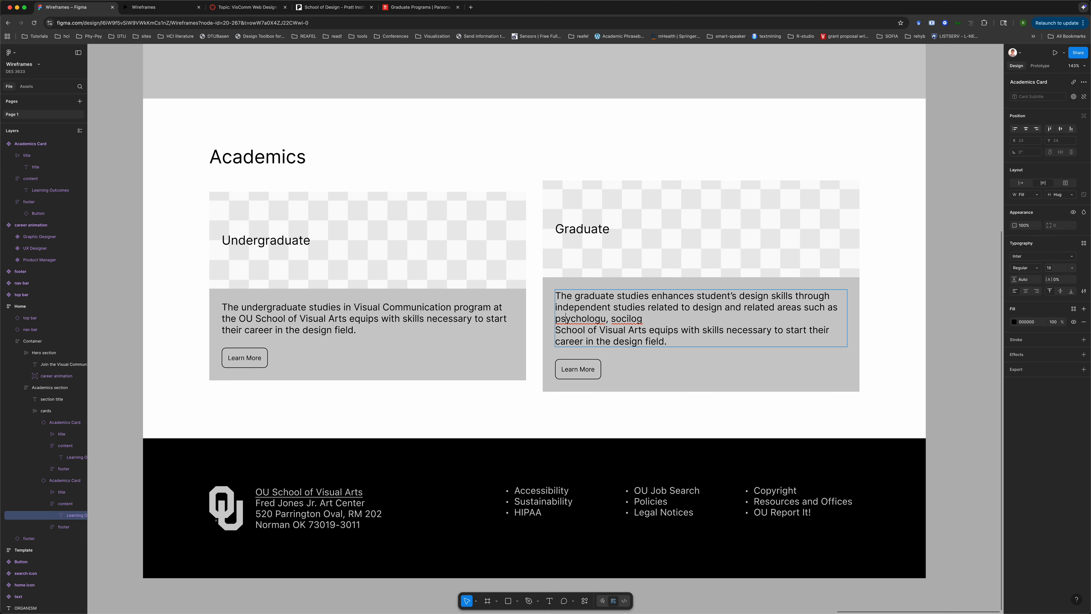
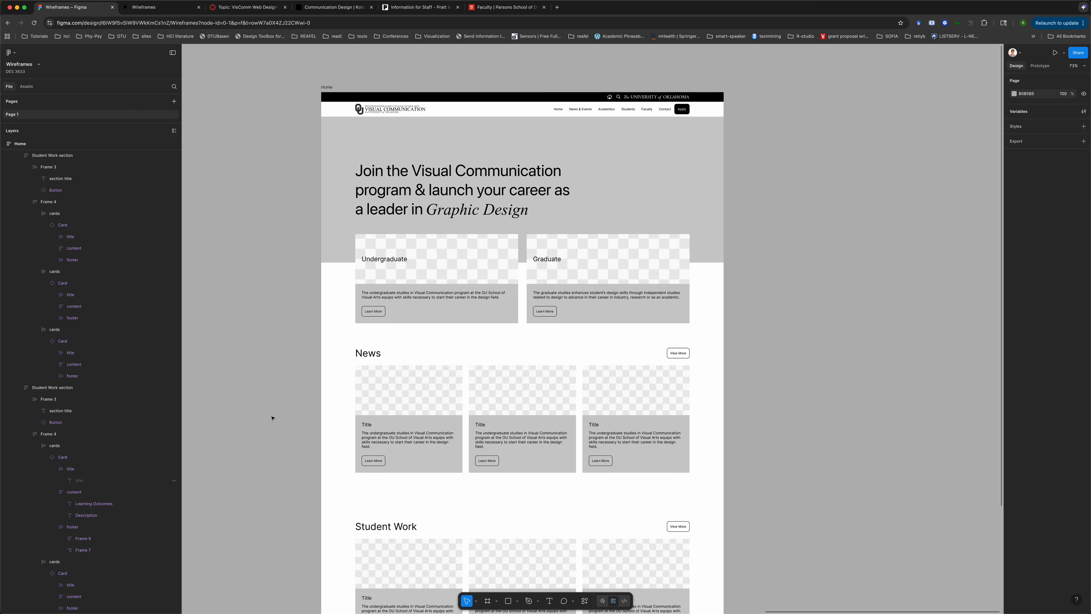
Examine the News and Student Work sections of the Home frame, including their cards, frame structure and spacing
left_click(683, 356)
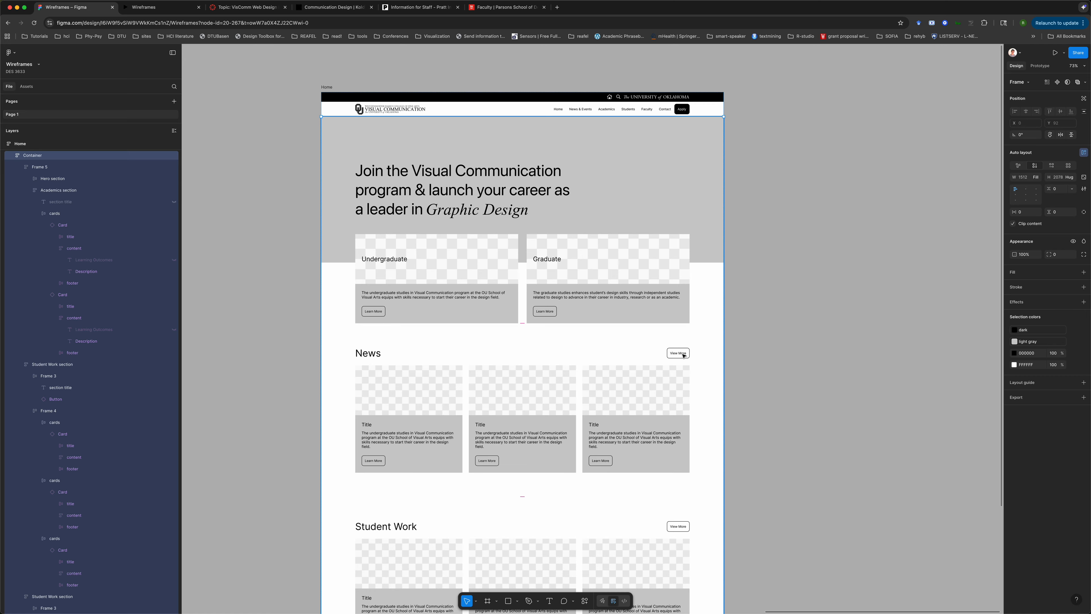
left_click(683, 355)
left_click(767, 348)
scroll(766, 351, "down", 3)
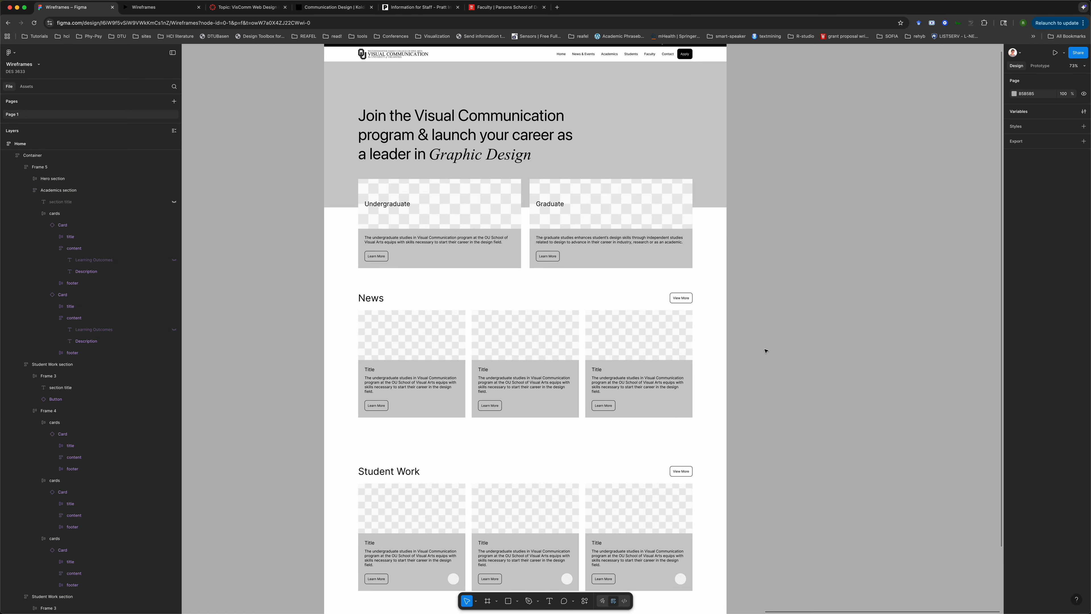
left_click(525, 372)
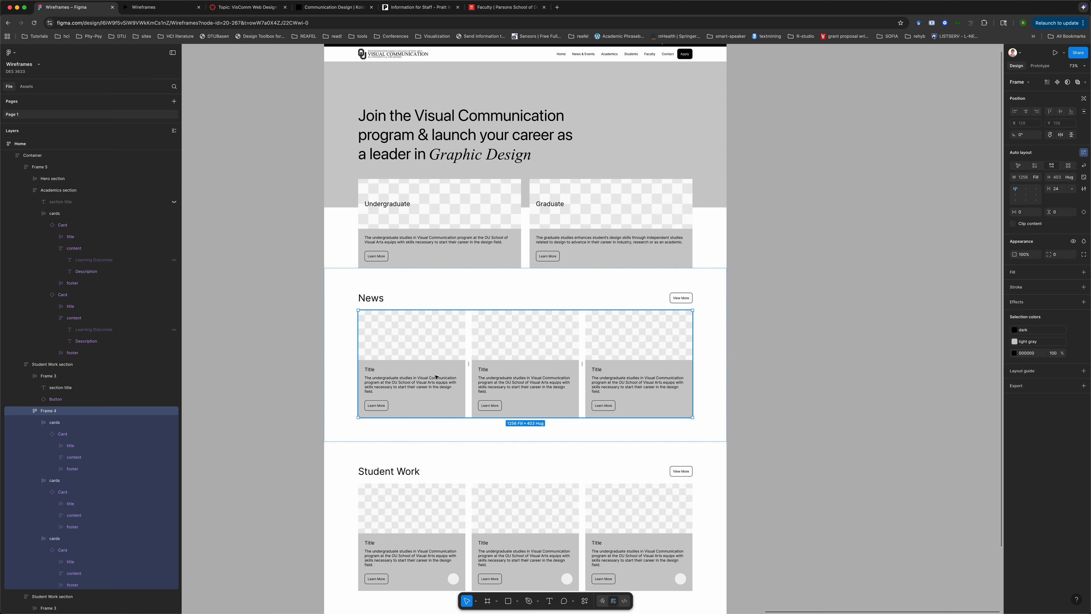
left_click(282, 342)
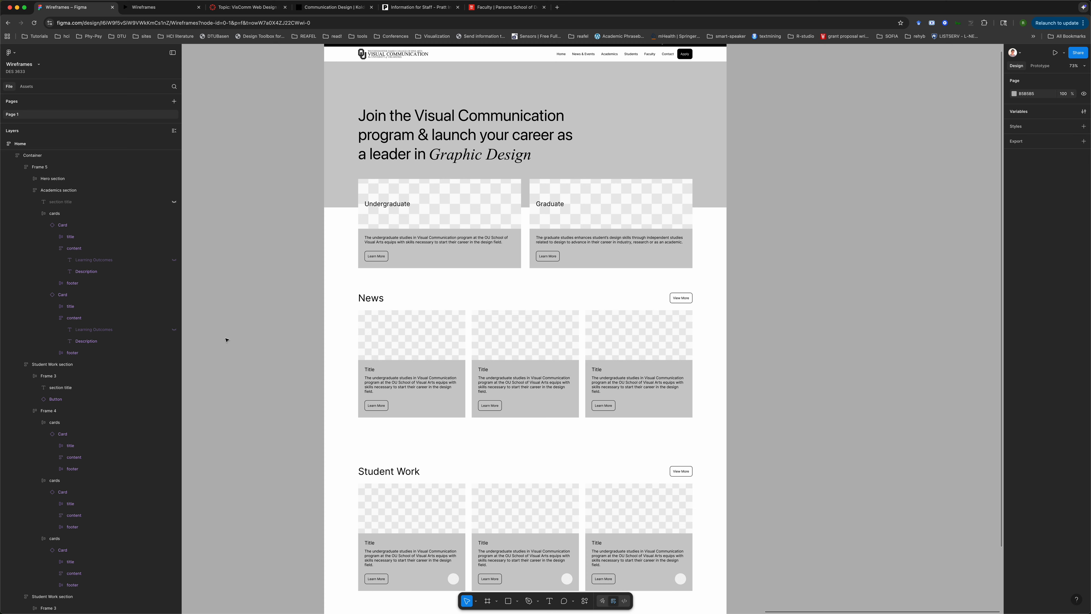
scroll(226, 339, "down", 1)
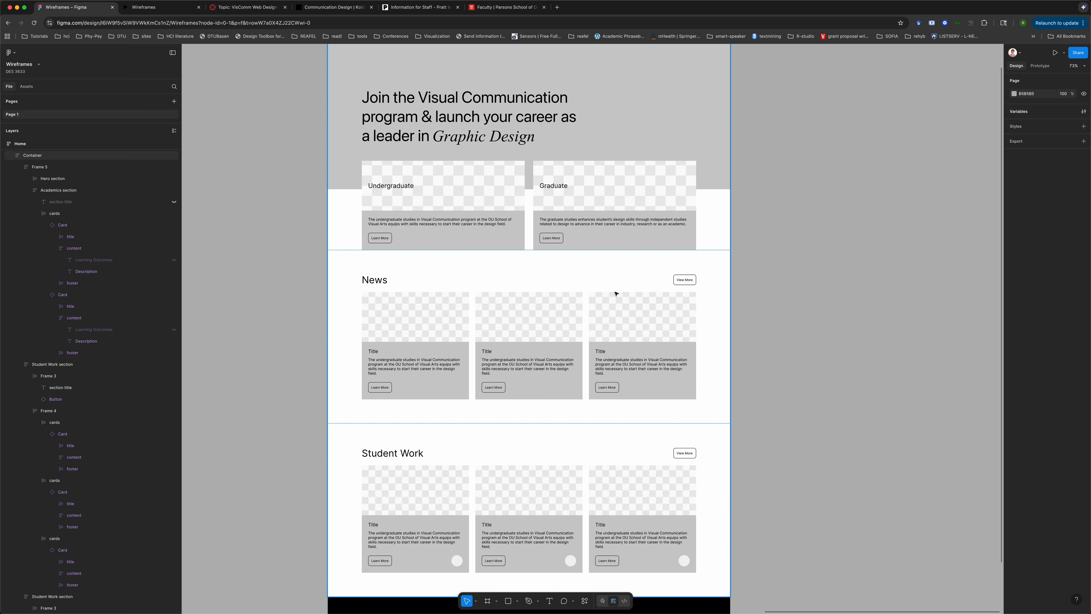
double_click(342, 309)
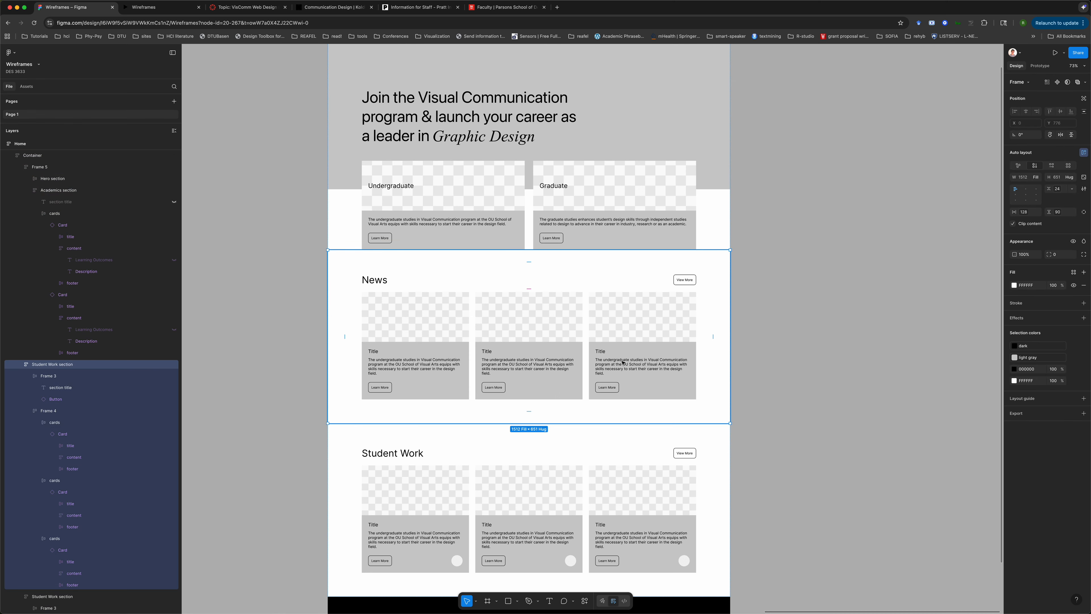
left_click(263, 436)
scroll(263, 437, "down", 5)
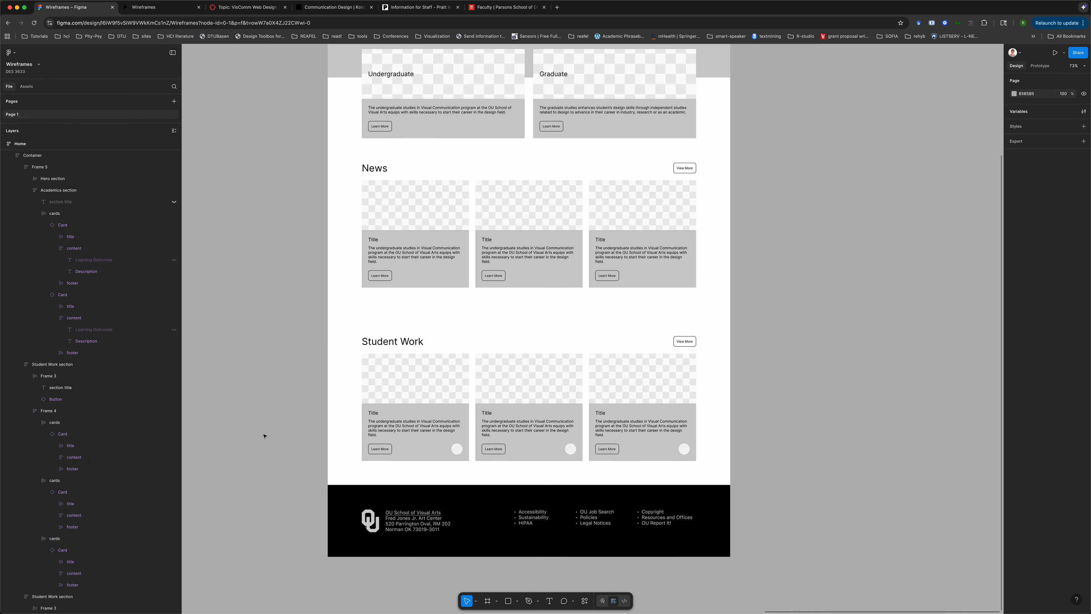
left_click(484, 340)
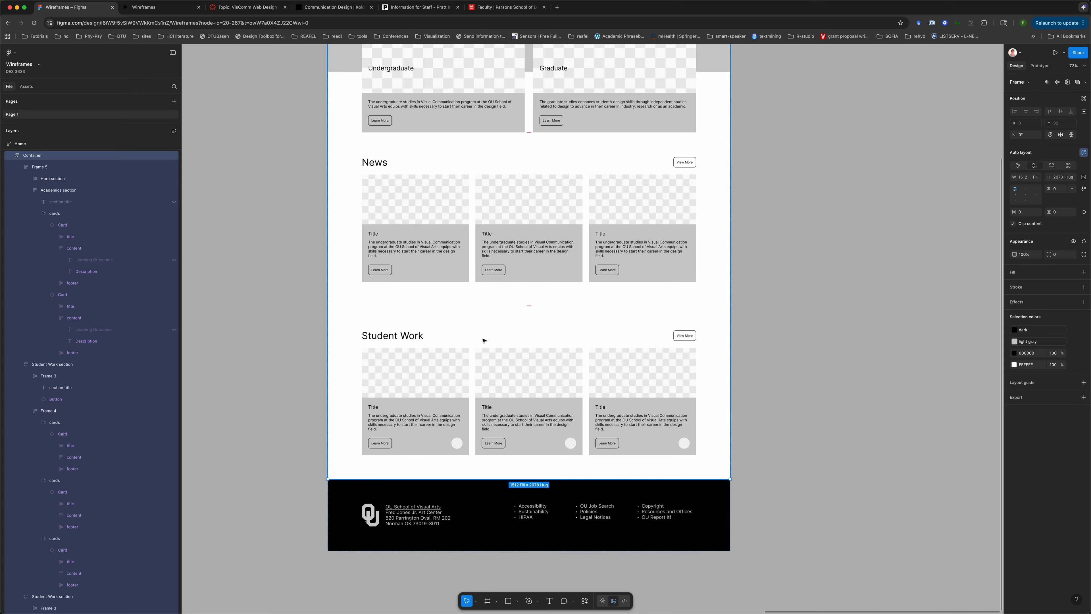
left_click(466, 320)
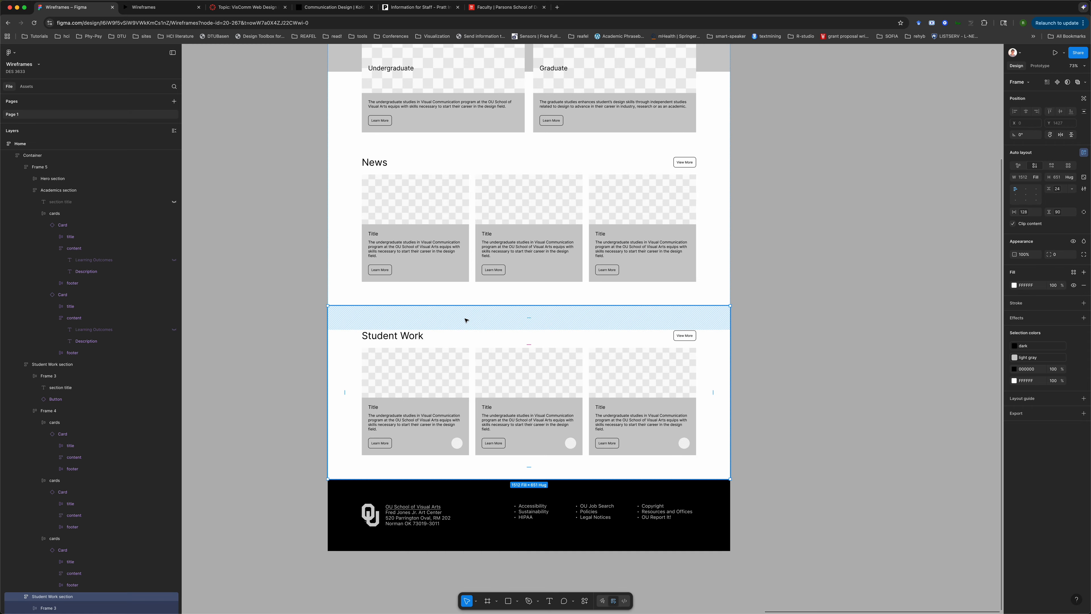
Set the Student Work section's fill to the "light gray" library color
left_click(799, 390)
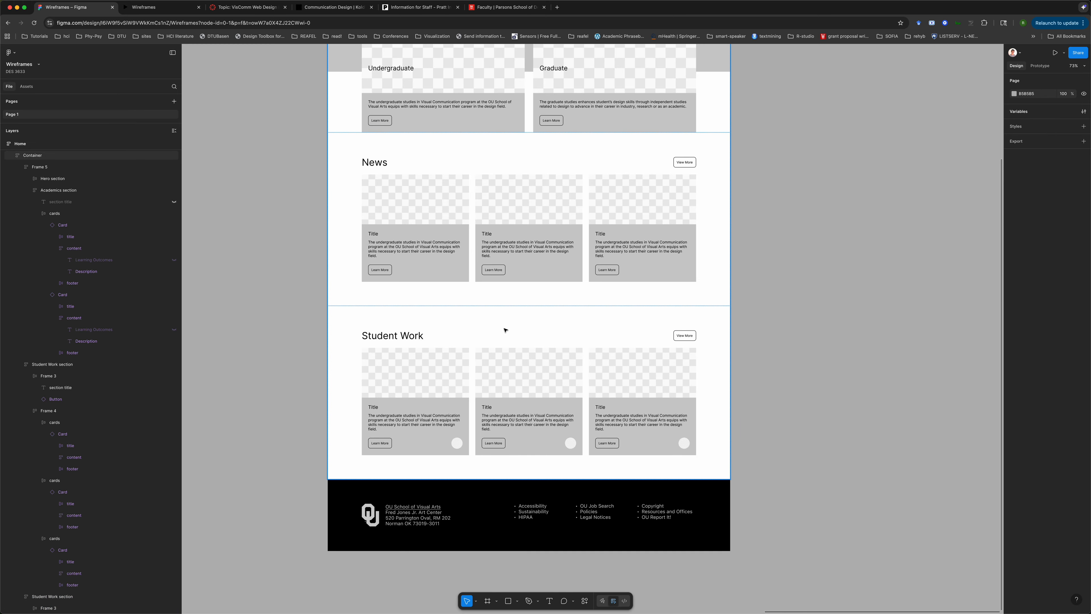
left_click(486, 331)
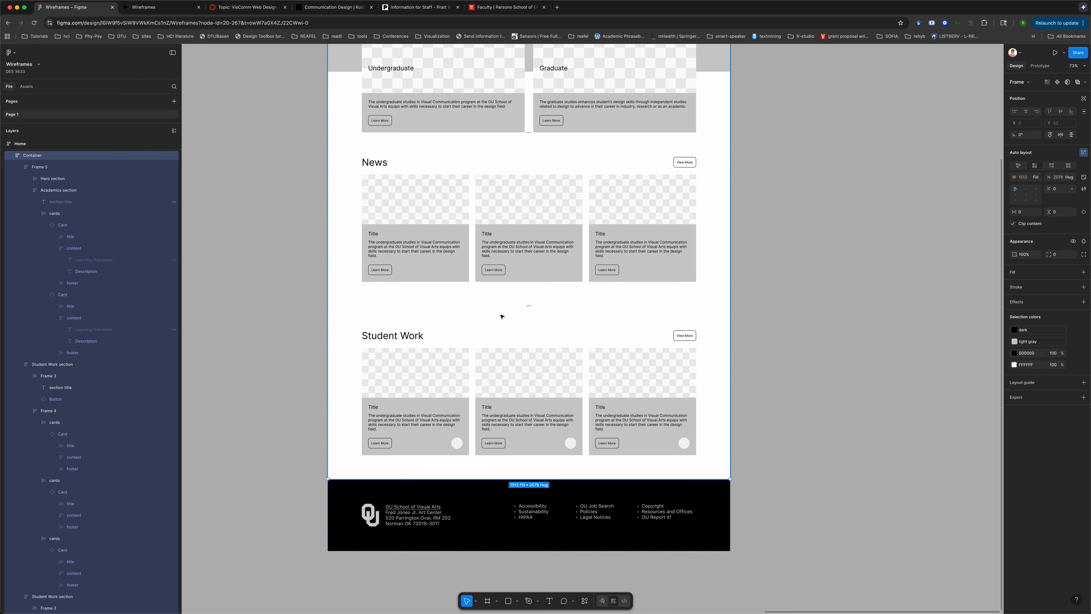
left_click(501, 316)
scroll(270, 278, "up", 3)
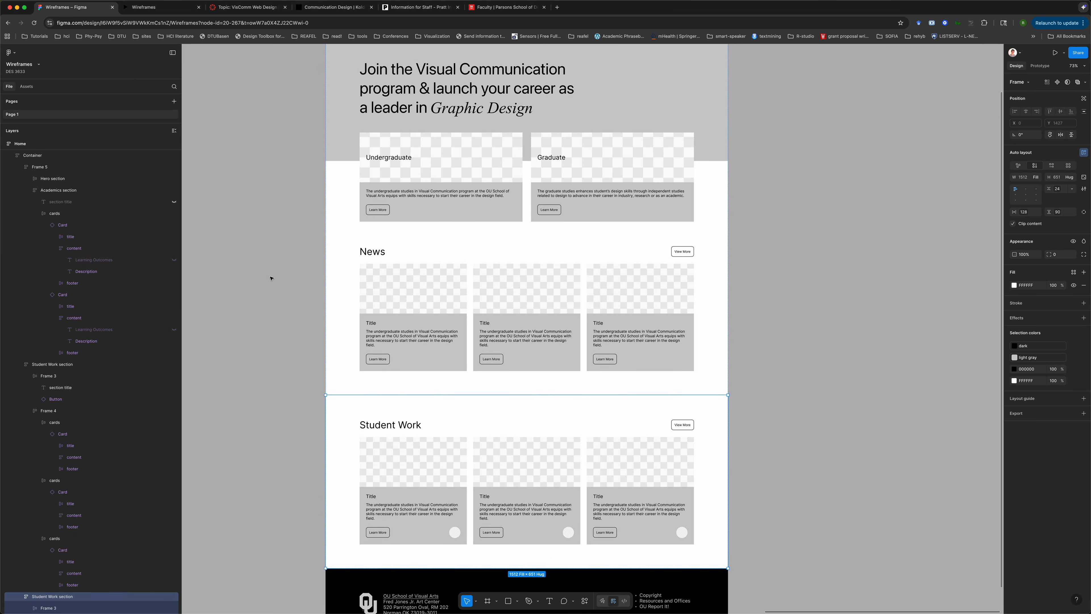
scroll(270, 279, "down", 2)
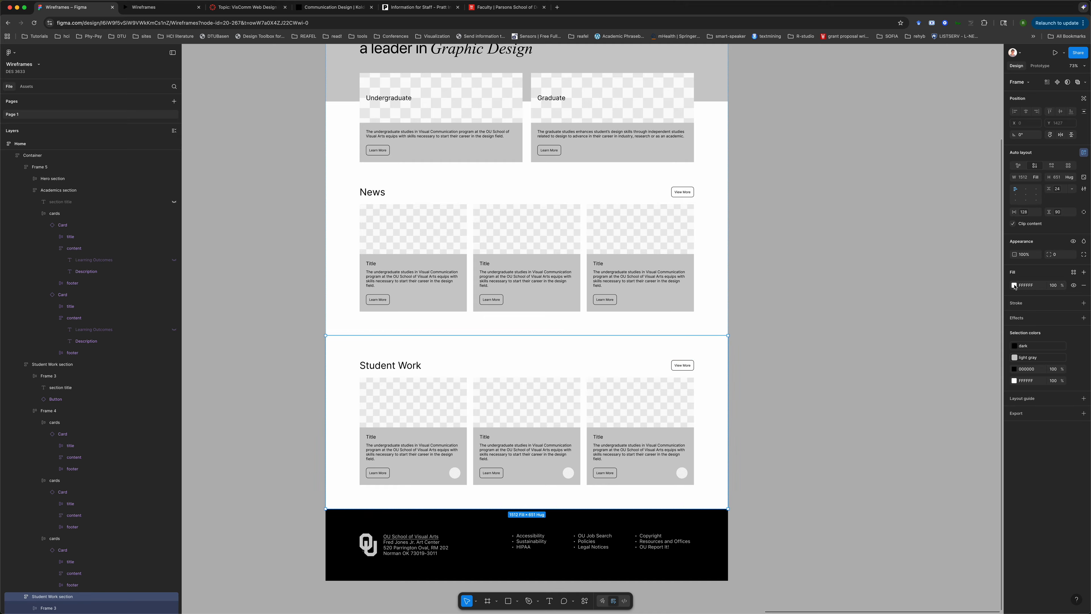
left_click(1015, 286)
left_click(953, 287)
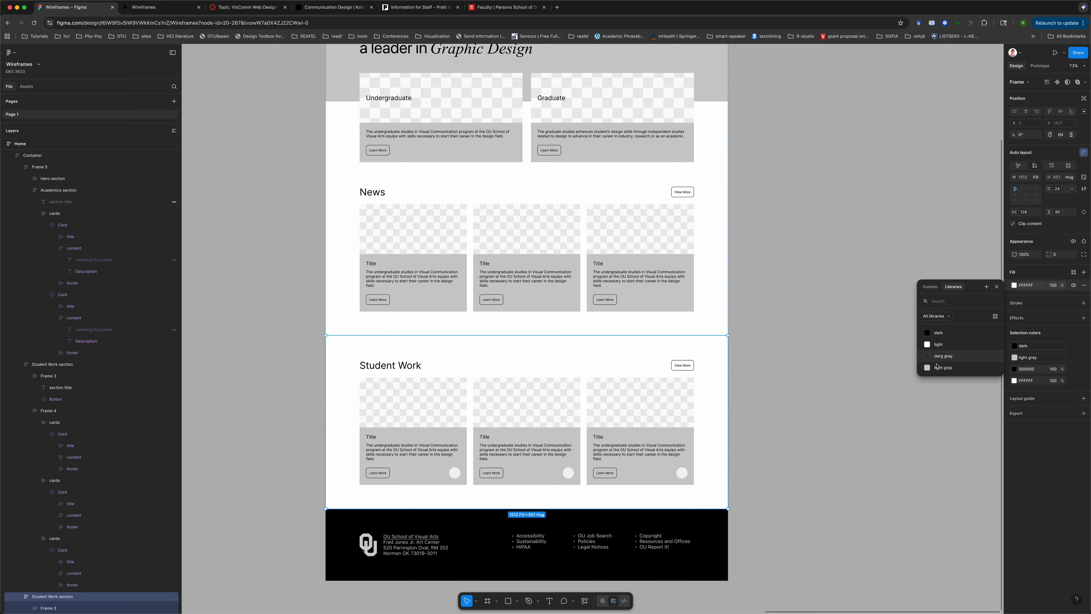
left_click(938, 367)
left_click(852, 343)
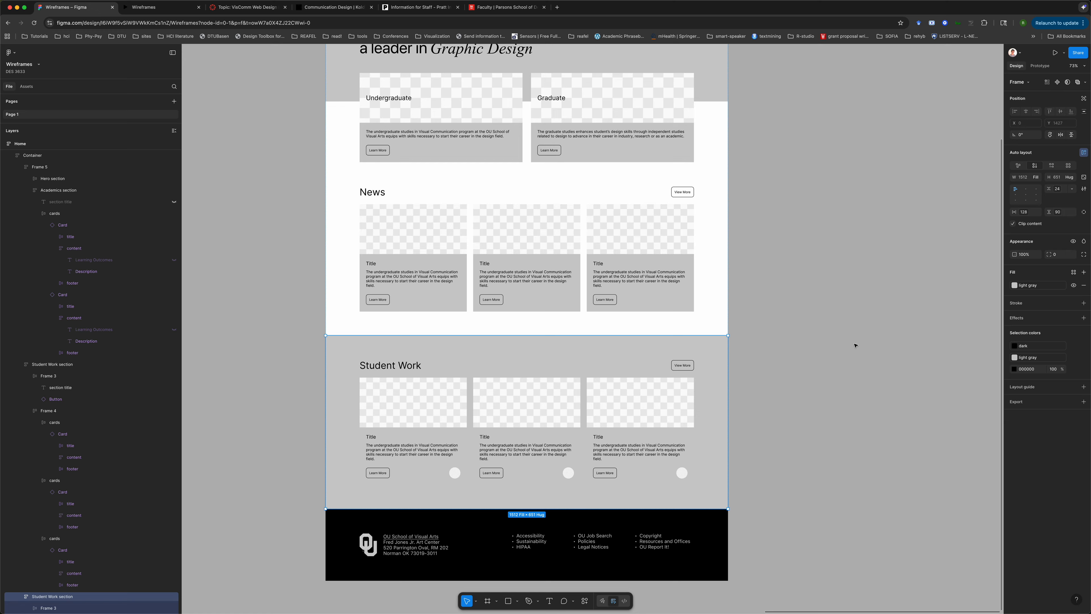
Change the Student Work section's fill to the "darg gray" library color
double_click(535, 442)
double_click(536, 442)
double_click(535, 443)
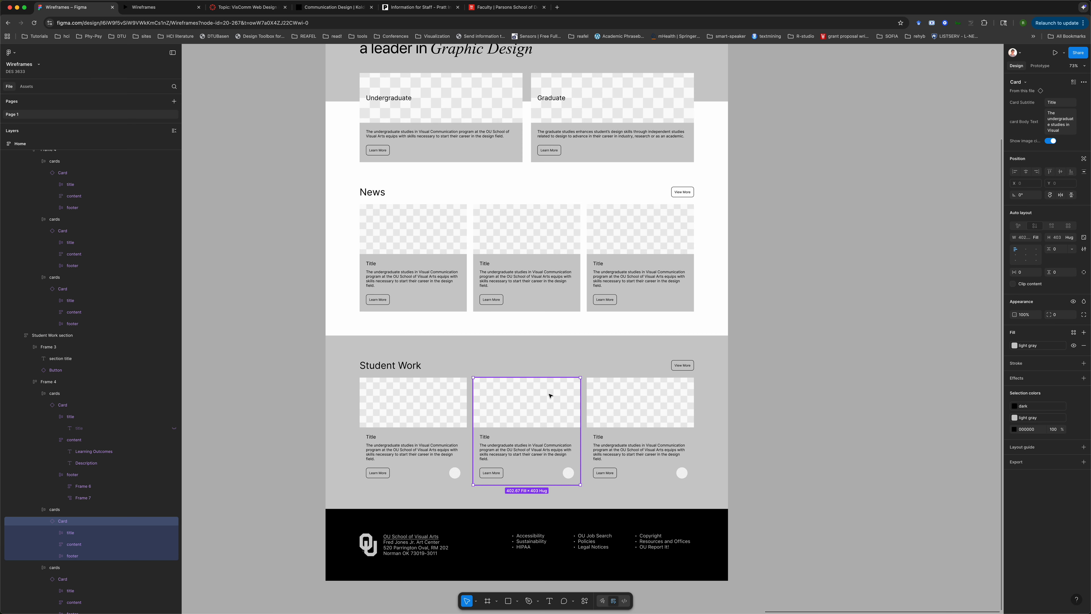
left_click(567, 353)
left_click(1014, 286)
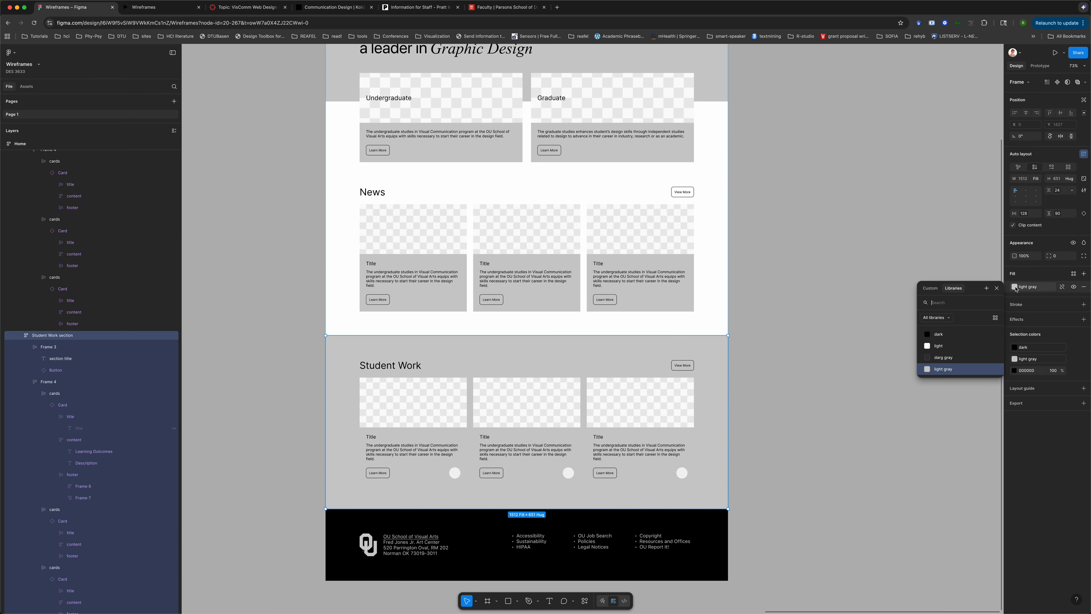
left_click(943, 357)
left_click(846, 354)
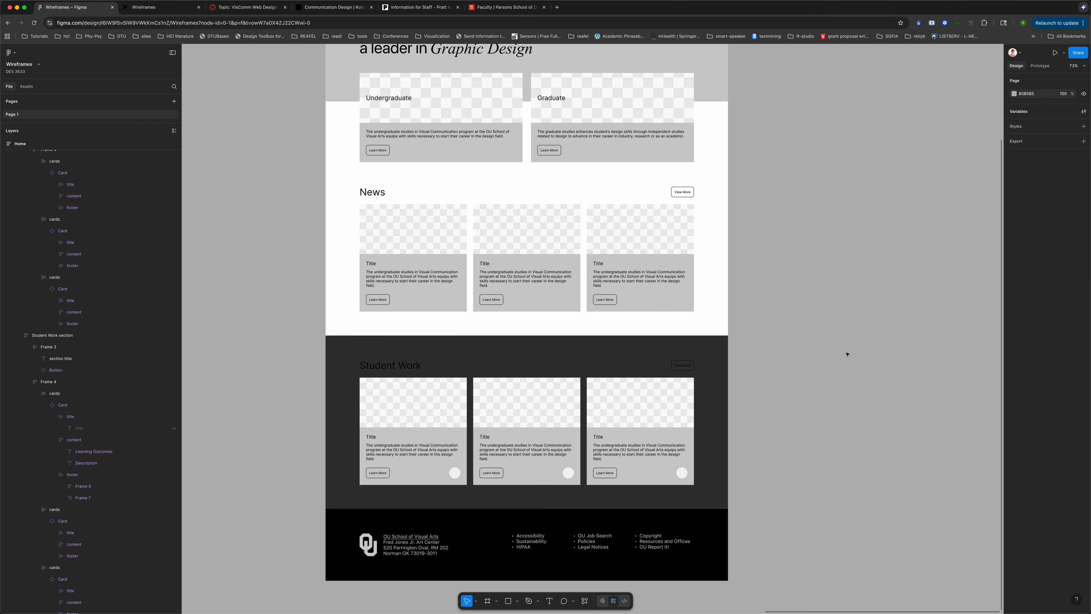
Try replacing the dark color of the Student Work heading row with the "light" library color, and undo it
left_click(396, 363)
left_click(396, 363)
left_click(1018, 329)
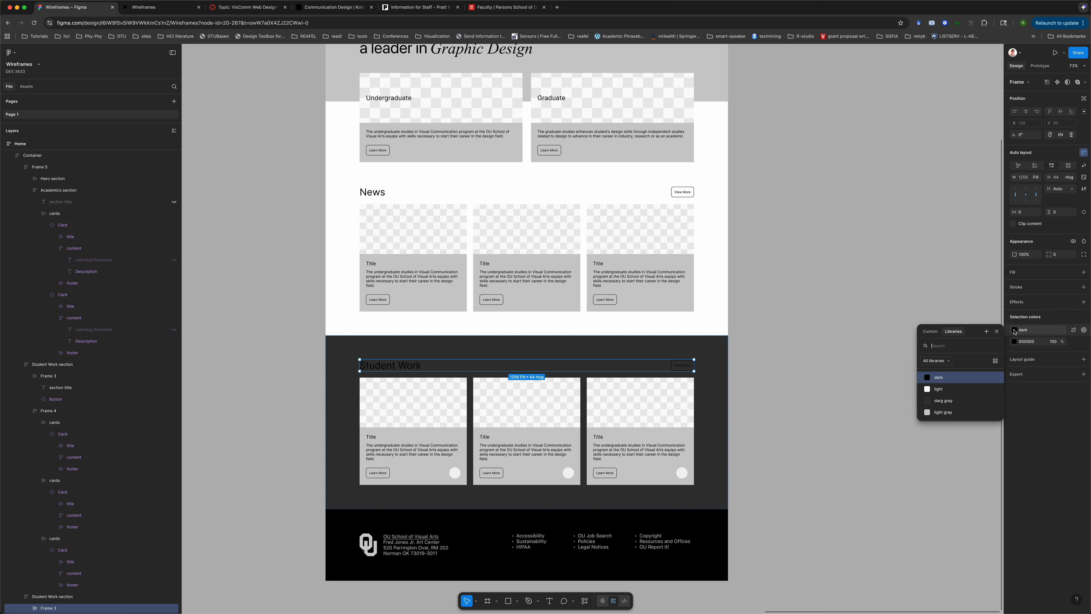
left_click(938, 388)
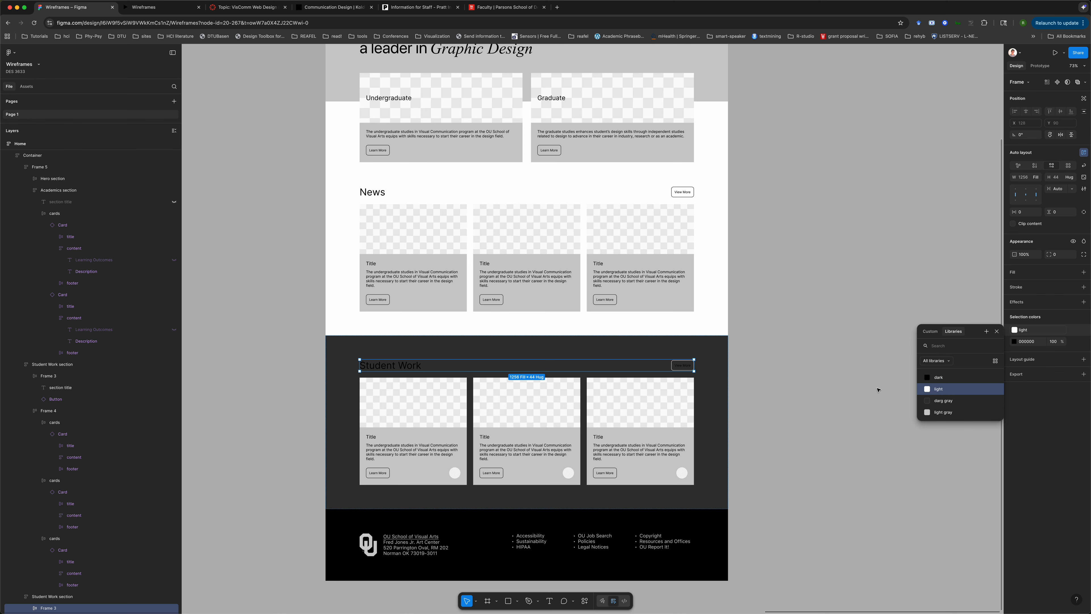
key("super+z")
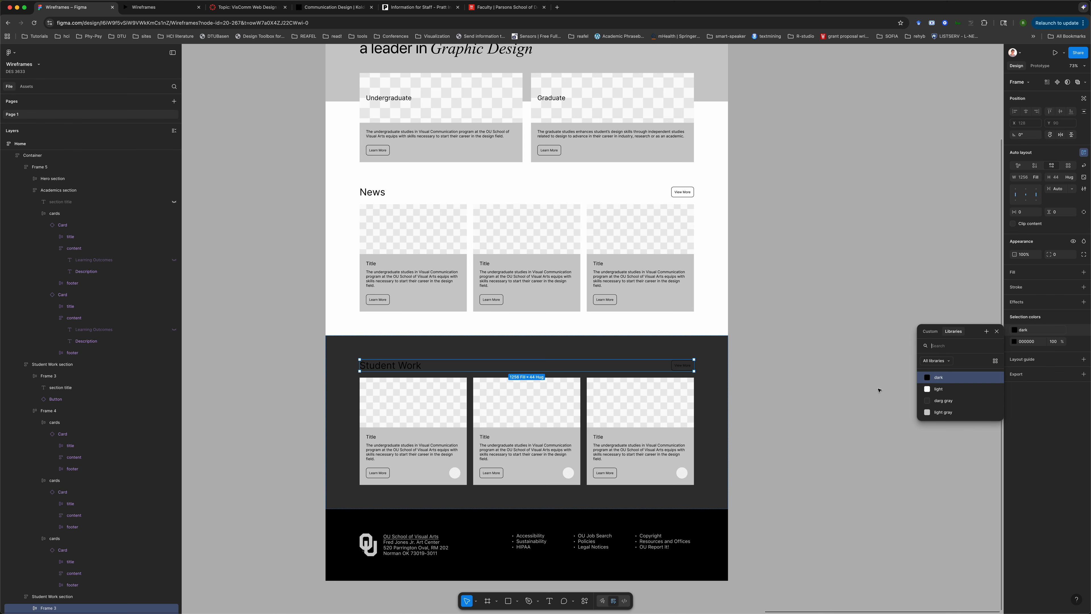
left_click(686, 368)
left_click(687, 368)
left_click(772, 338)
left_click(682, 368)
left_click(682, 368)
left_click(683, 368)
left_click(682, 368)
Return the Student Work section's fill to the "light gray" library color
left_click(705, 350)
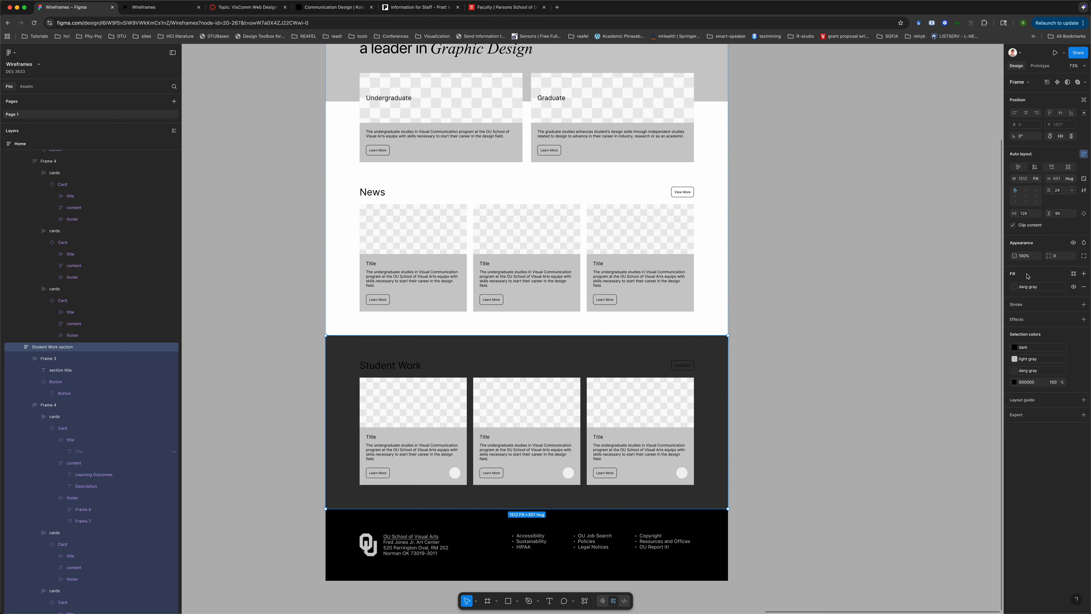
left_click(1028, 286)
left_click(934, 372)
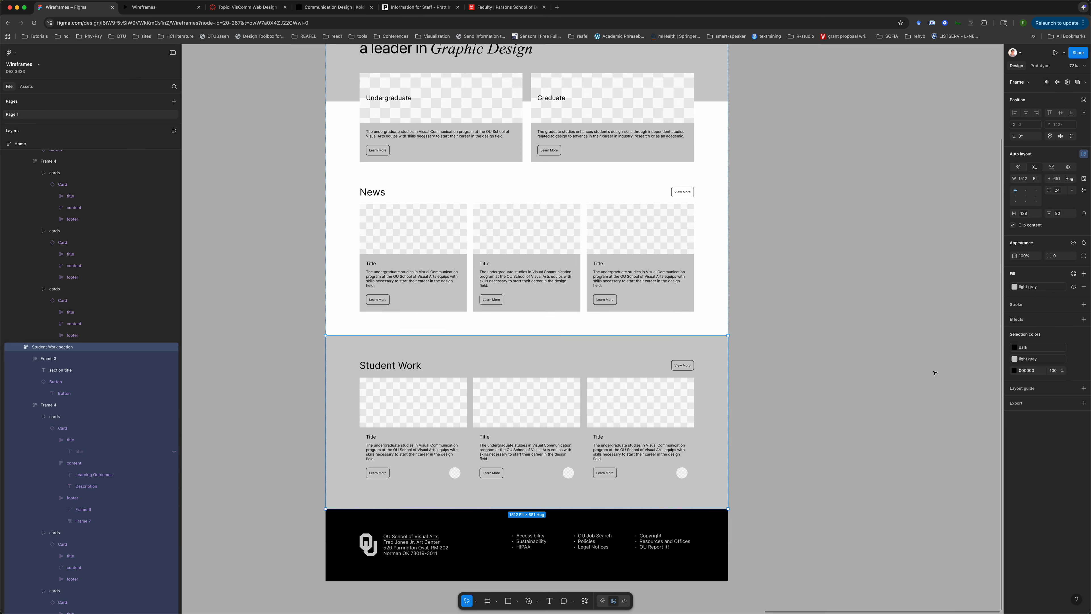
left_click(857, 368)
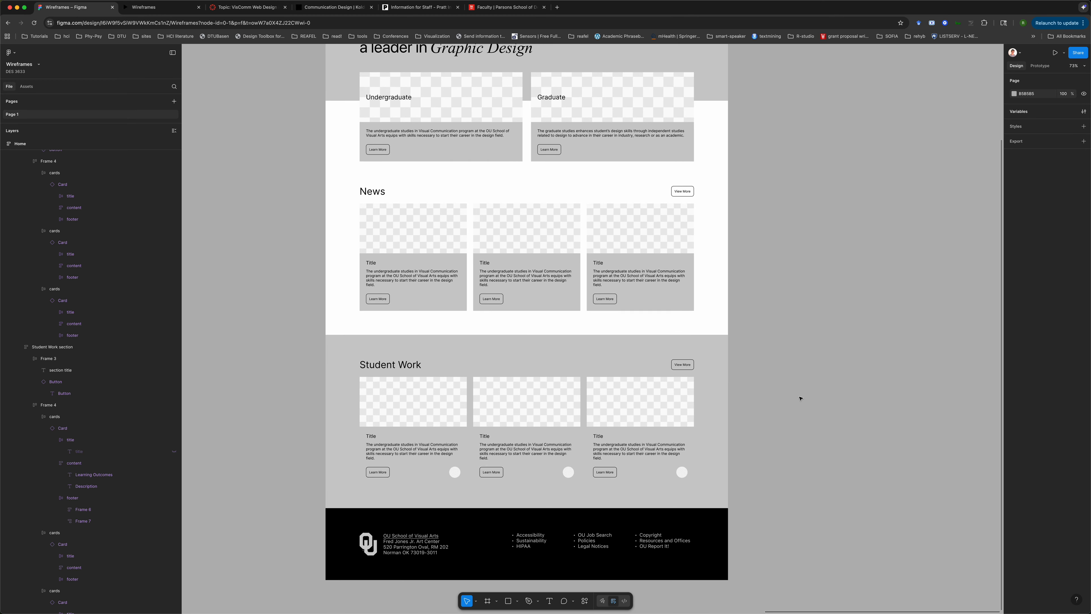
Change the light gray background of all three Student Work cards to the "light" library color
scroll(801, 394, "down", 3)
scroll(801, 395, "down", 5)
scroll(801, 394, "up", 5)
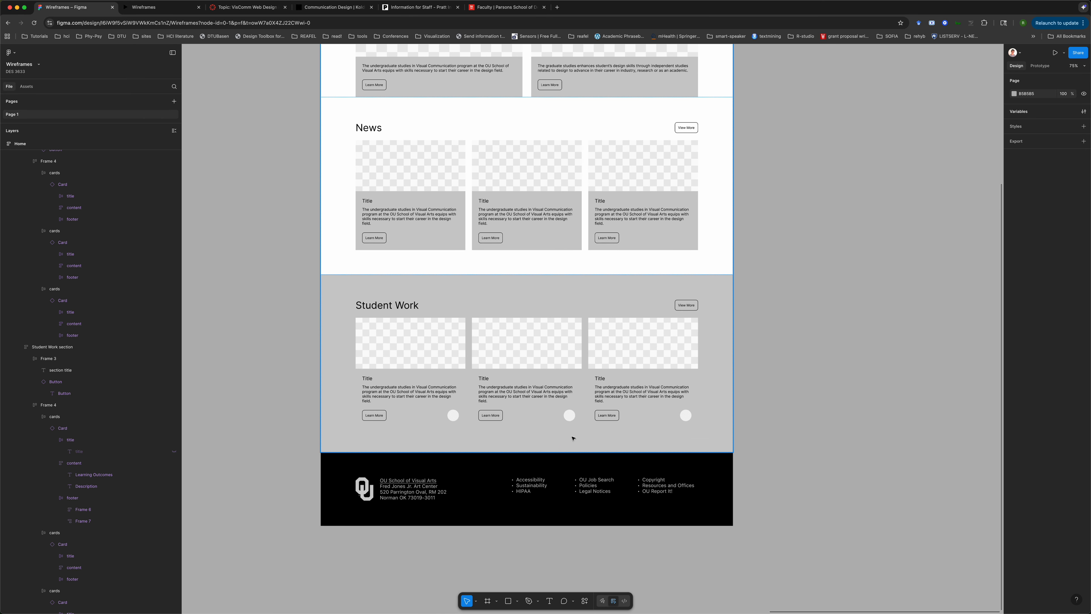
left_click(547, 378)
double_click(548, 381)
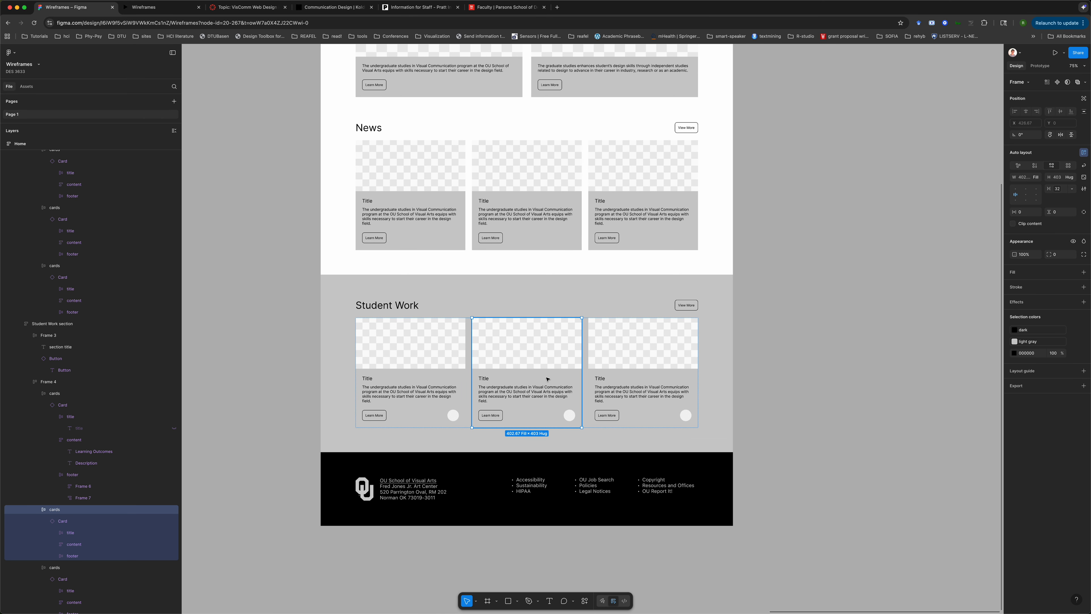
left_click(448, 385, "shift")
left_click(614, 373, "shift")
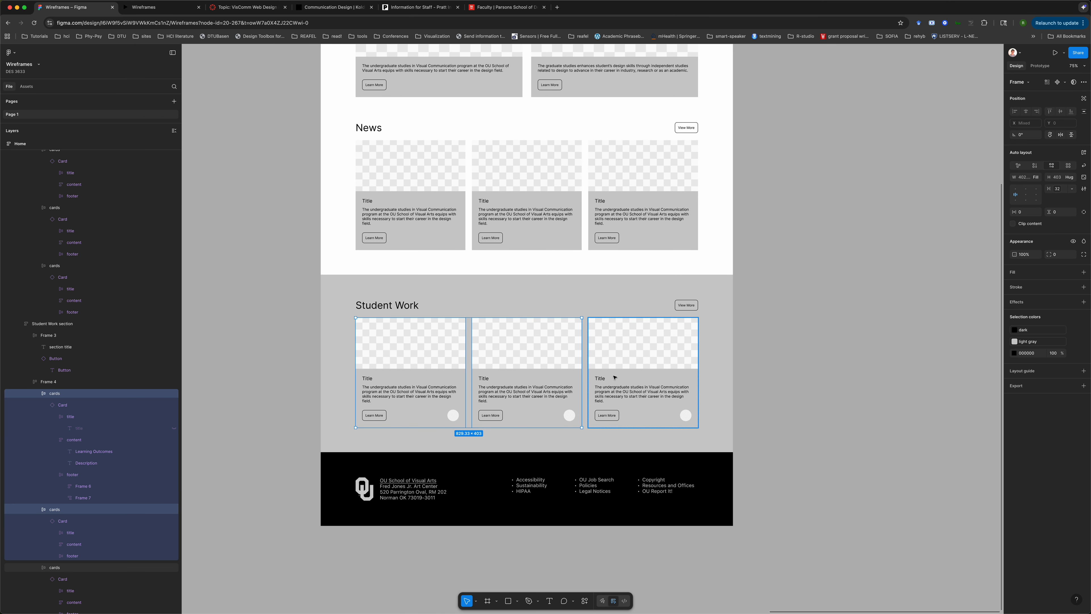
left_click(1015, 342)
left_click(942, 389)
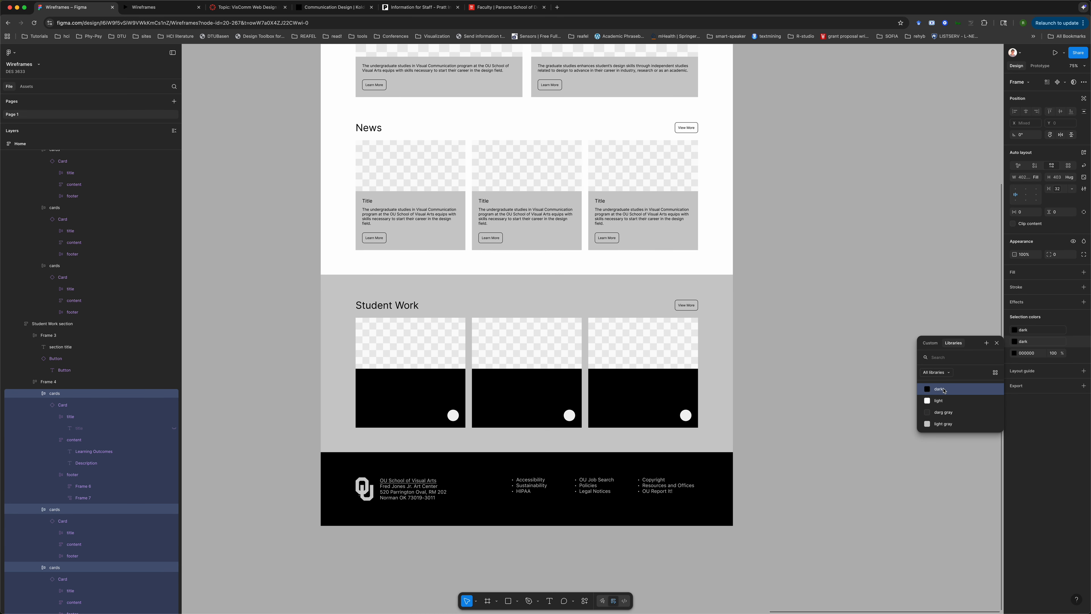
left_click(943, 401)
left_click(822, 396)
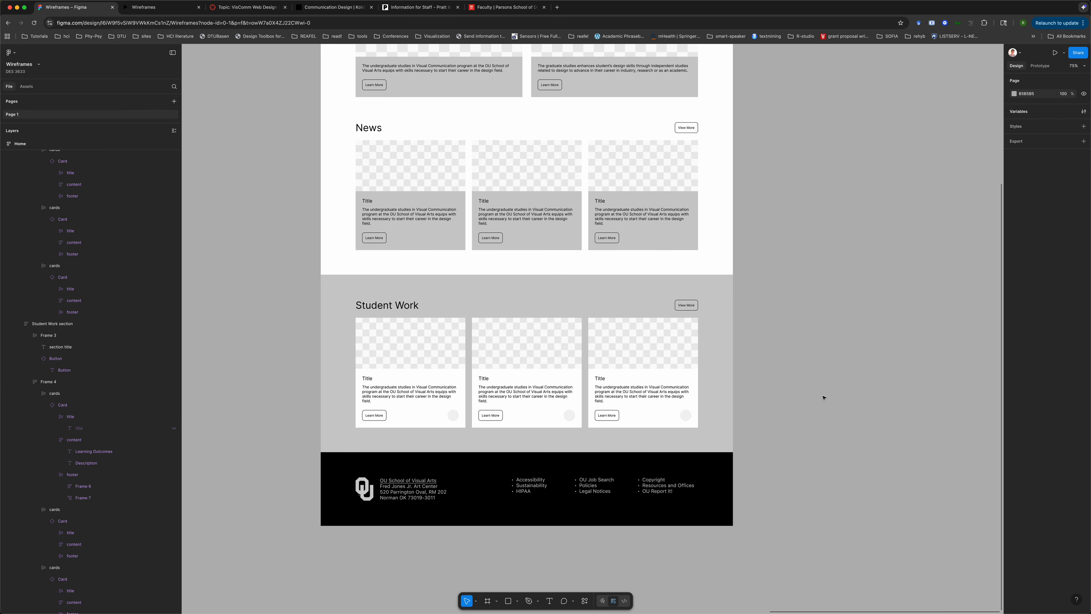
Try adding a fourth News card by duplicating the first one, and undo the duplication
scroll(824, 398, "down", 5)
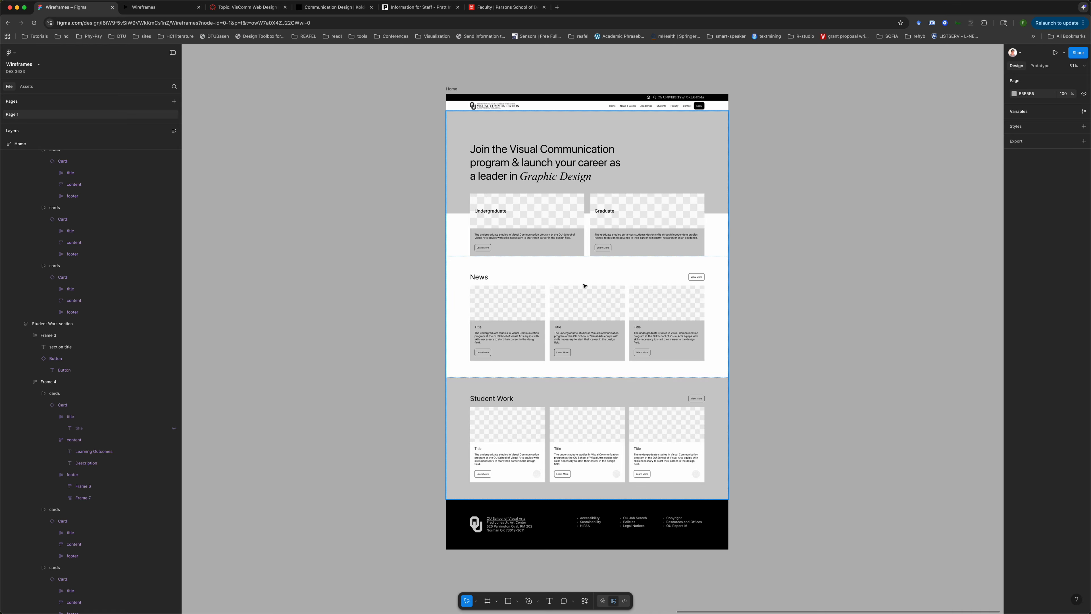
scroll(564, 429, "down", 5)
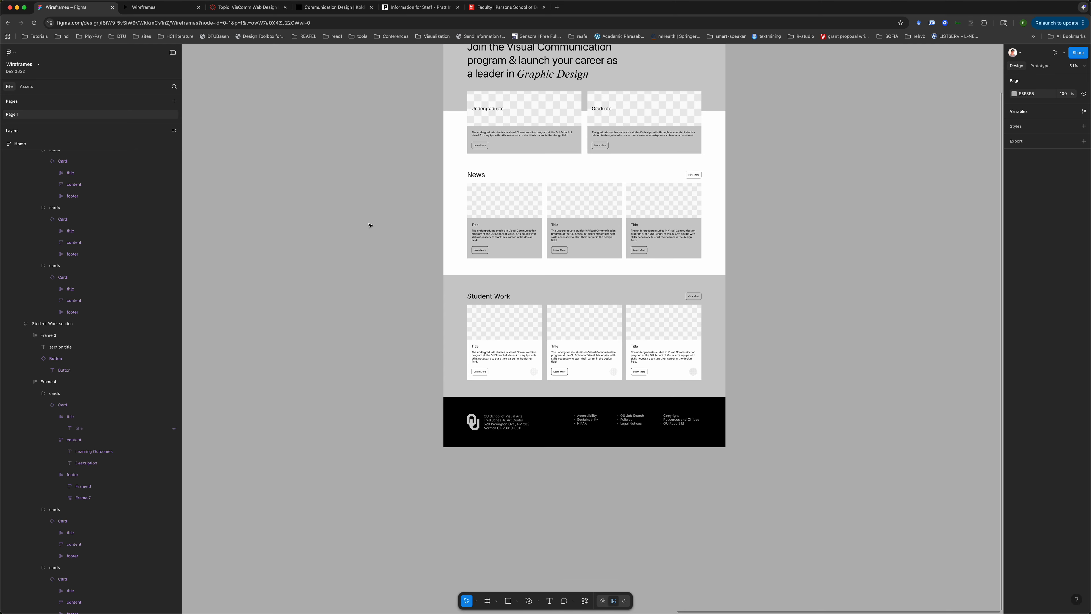
scroll(496, 269, "up", 3)
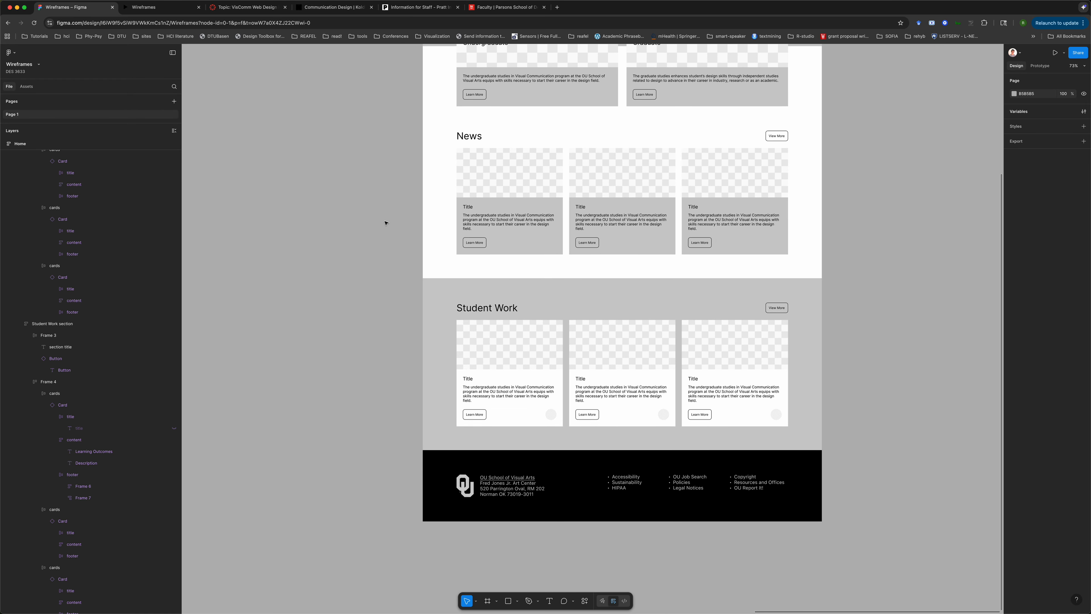
left_click(448, 424)
scroll(448, 424, "up", 5)
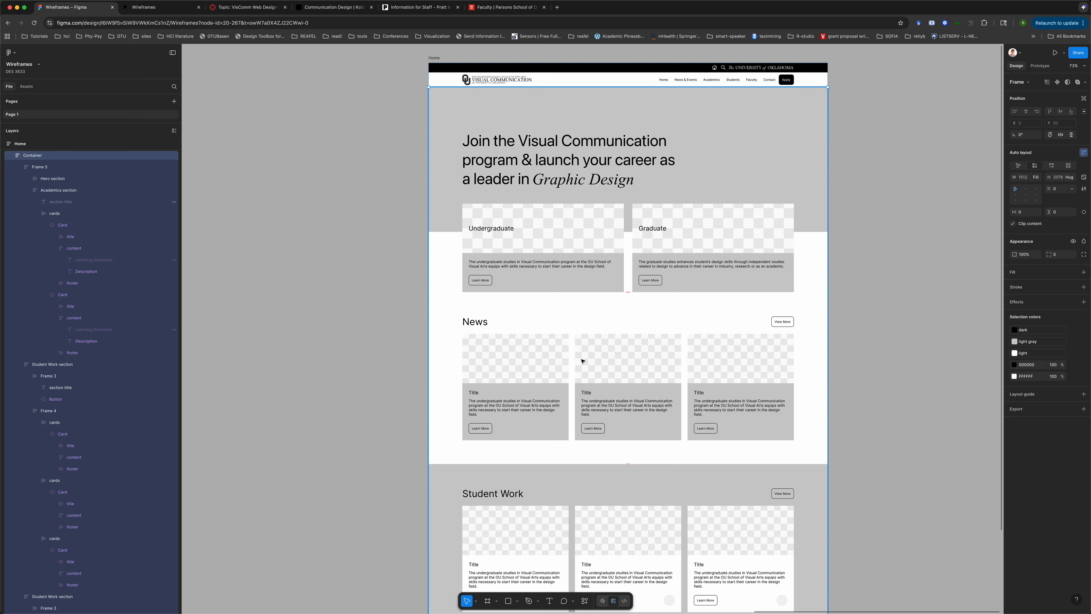
scroll(697, 358, "down", 3)
left_click(536, 278)
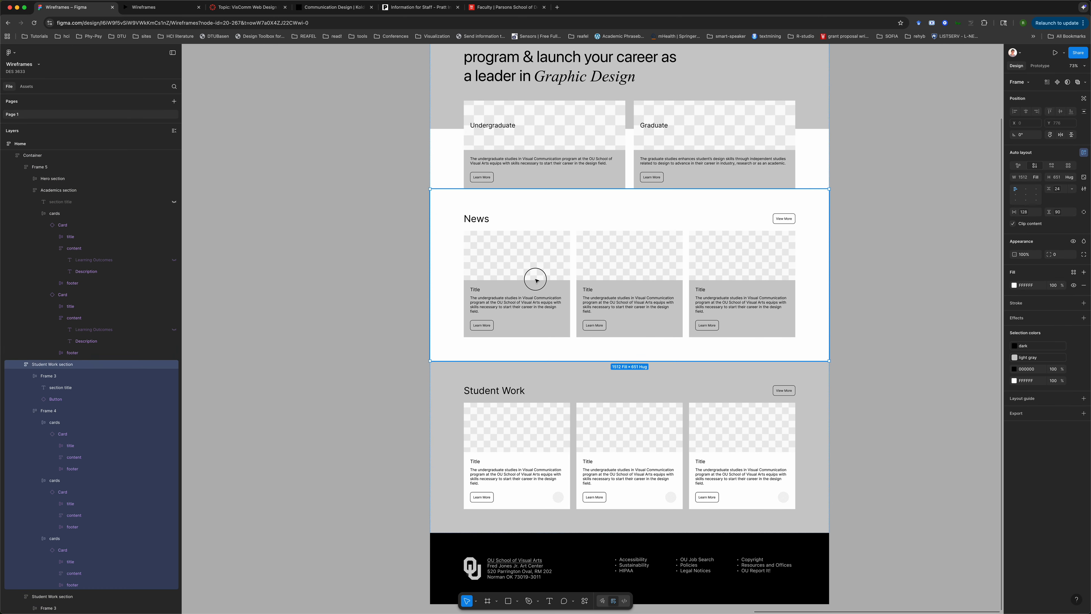
left_click(535, 280)
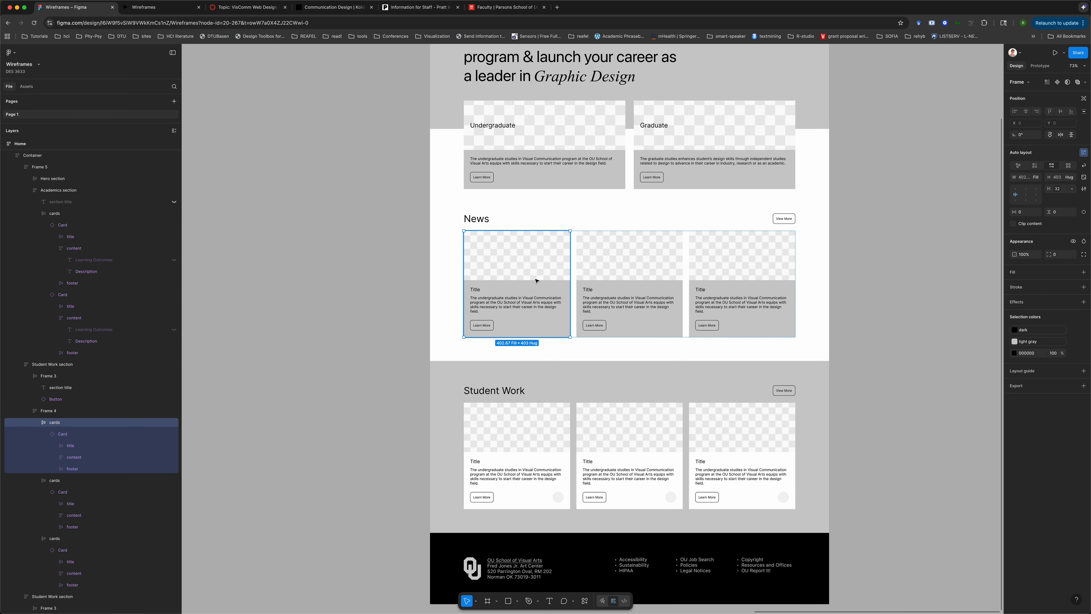
key("super+d")
left_click(397, 331)
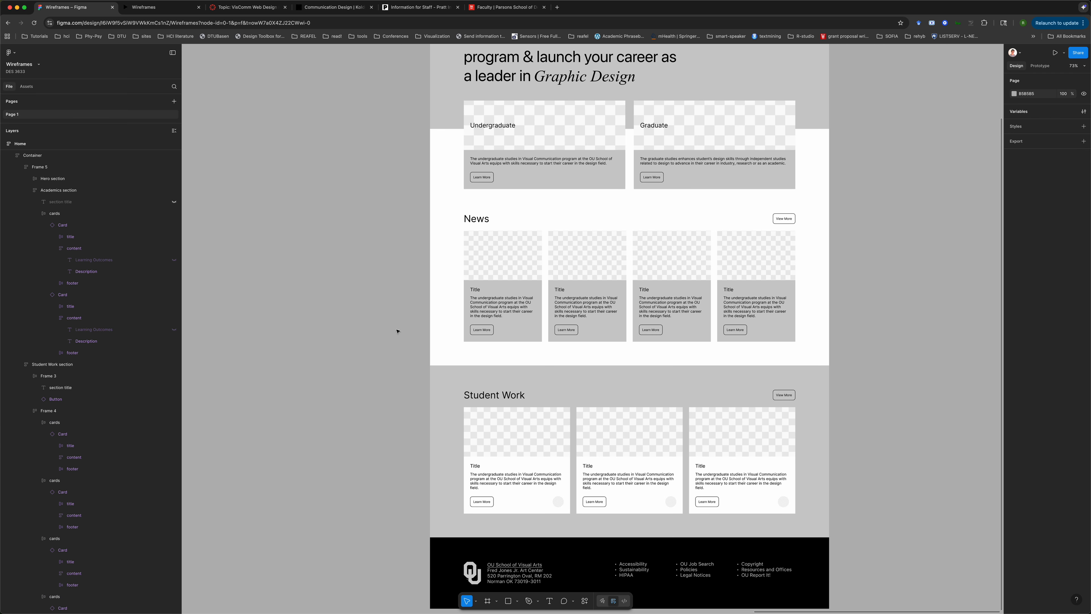
scroll(396, 331, "up", 2)
key("super+z")
key("super+z")
left_click(380, 361)
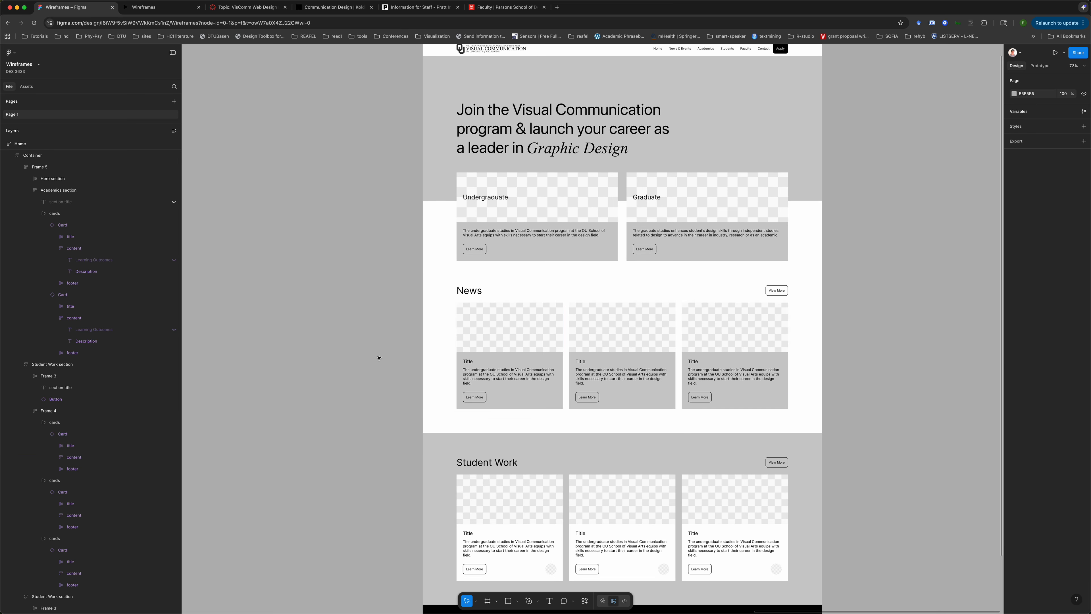
Extend the first News card's title to "Title | Event"
scroll(468, 462, "down", 3)
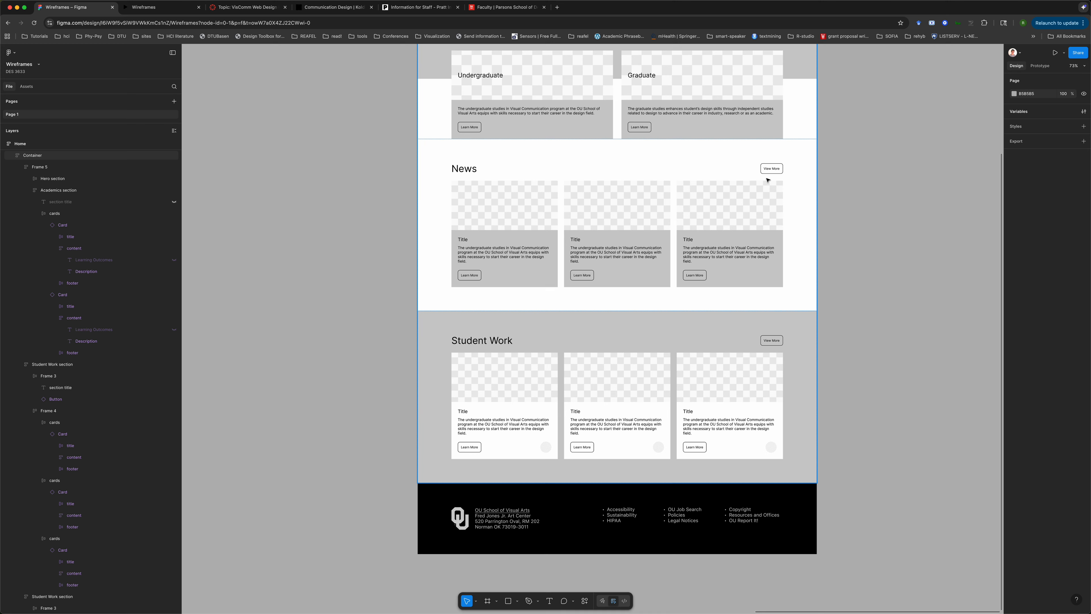
scroll(773, 258, "up", 3)
scroll(766, 284, "up", 5)
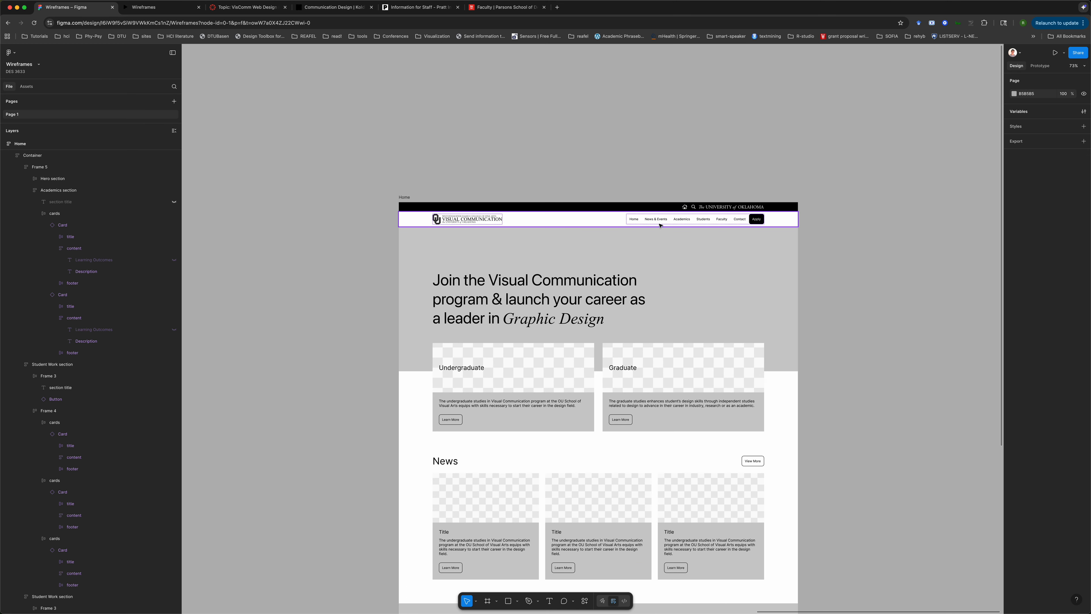
scroll(705, 315, "down", 4)
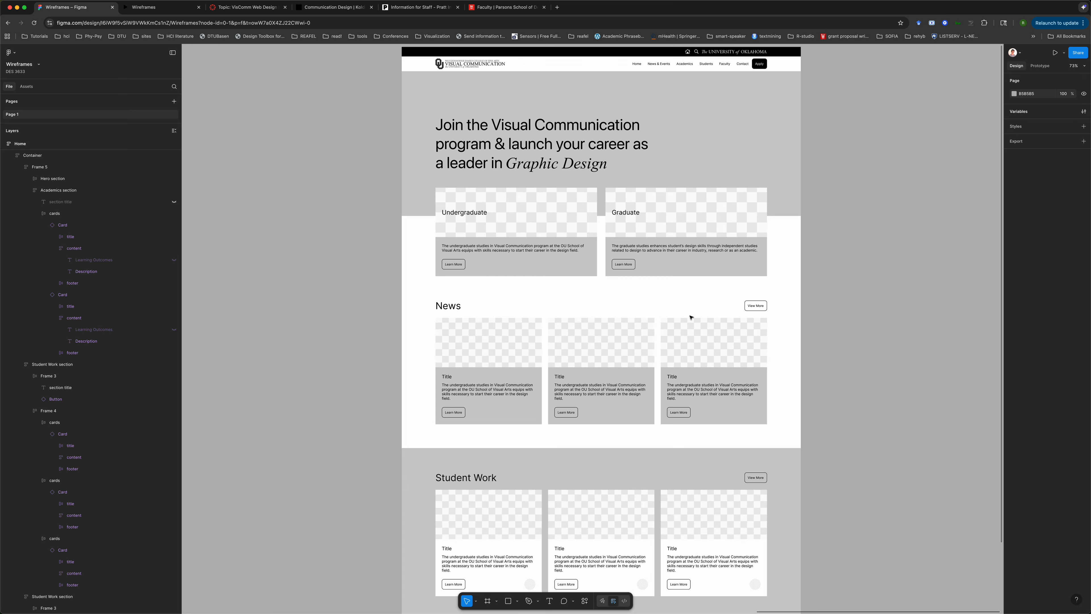
scroll(450, 387, "up", 5)
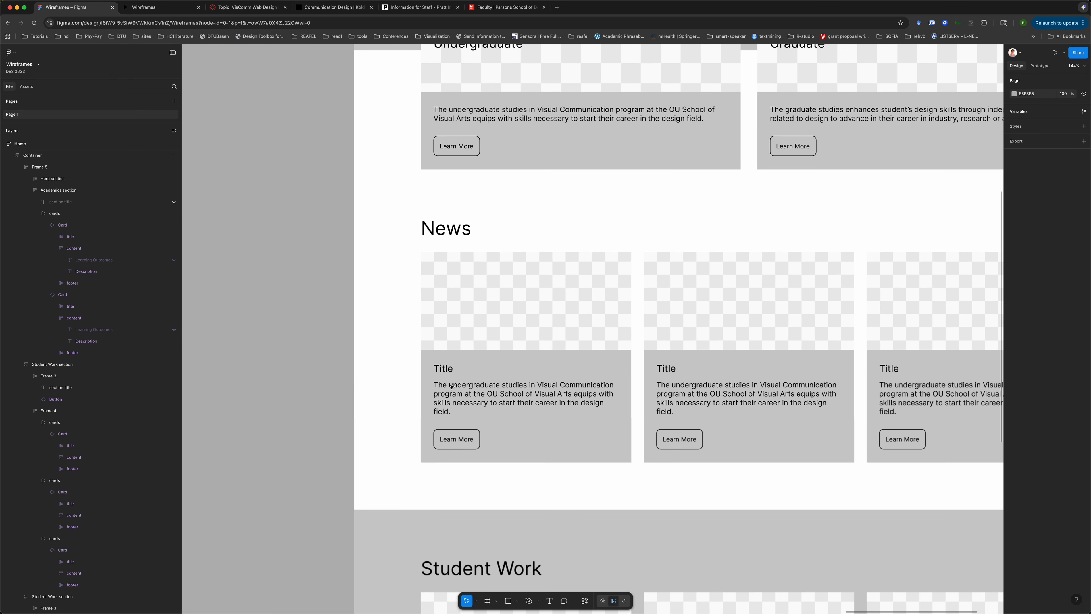
left_click(444, 369)
double_click(444, 368)
double_click(444, 368)
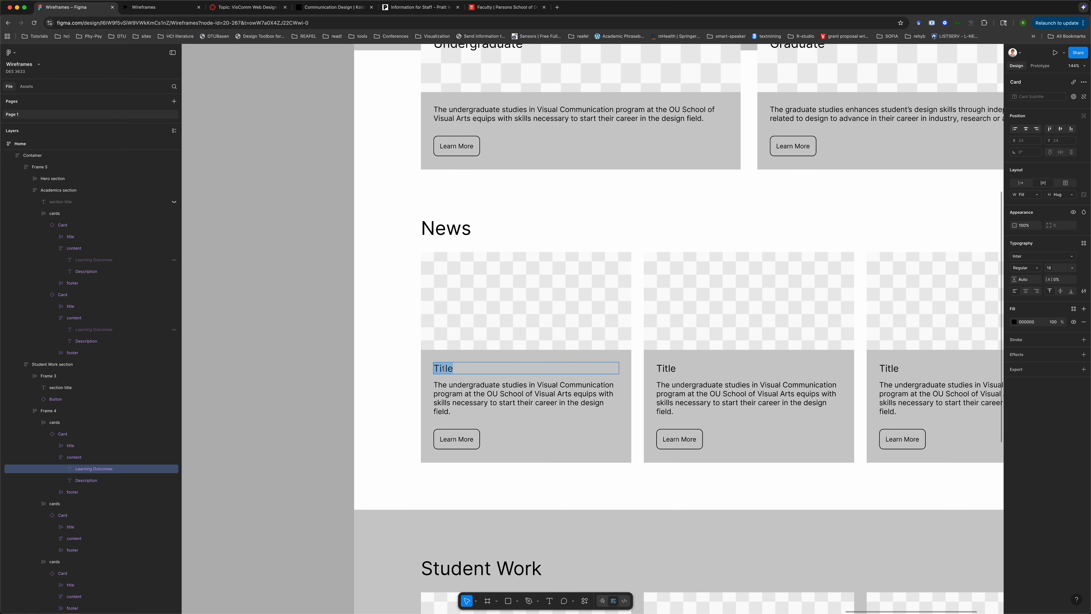
left_click(453, 368)
type("| Event")
key("alt+shift+Left")
Extend the second News card's title to "Title | News"
double_click(663, 367)
key("Right")
type("}")
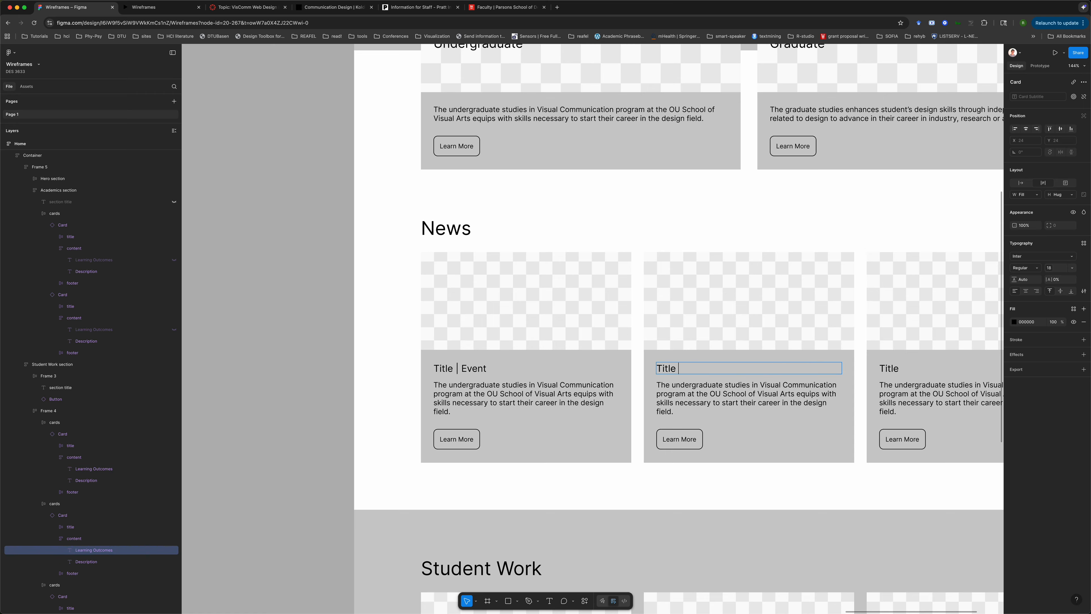
key("BackSpace")
key("BackSpace")
type("| Event")
key("alt+shift+Left")
type("News")
Extend the third News card's title to "Title | Event"
double_click(888, 368)
key("Right")
type("| Event")
key("alt+shift+Left")
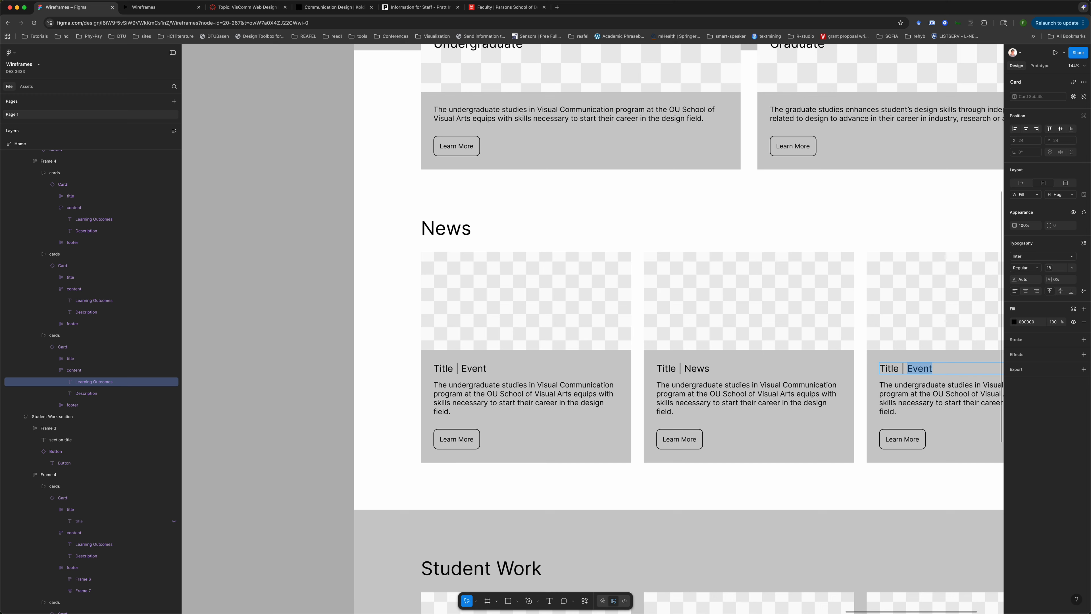
left_click(334, 419)
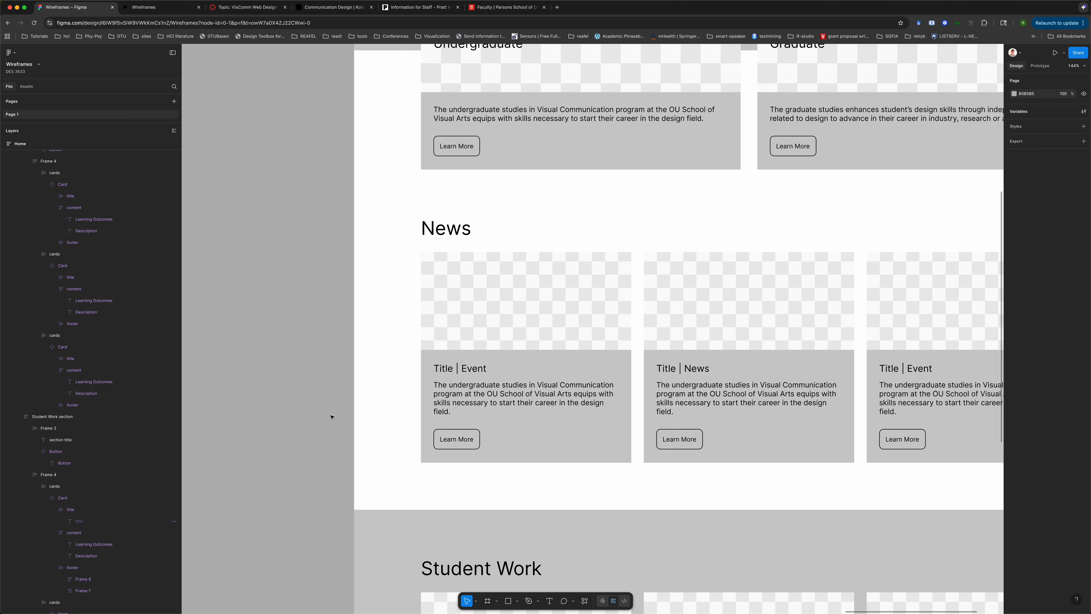
Undo the category labels added to the titles of all three News cards
scroll(333, 417, "down", 5)
key("super+z")
key("super+z")
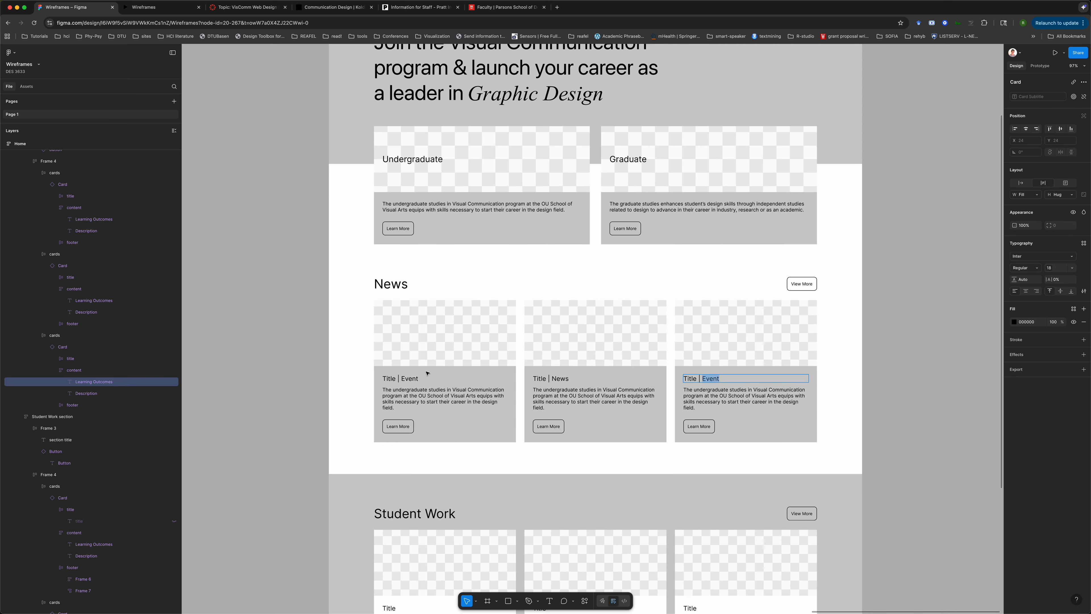
key("super+z")
key("super+z")
key("super+z")
key("super+z")
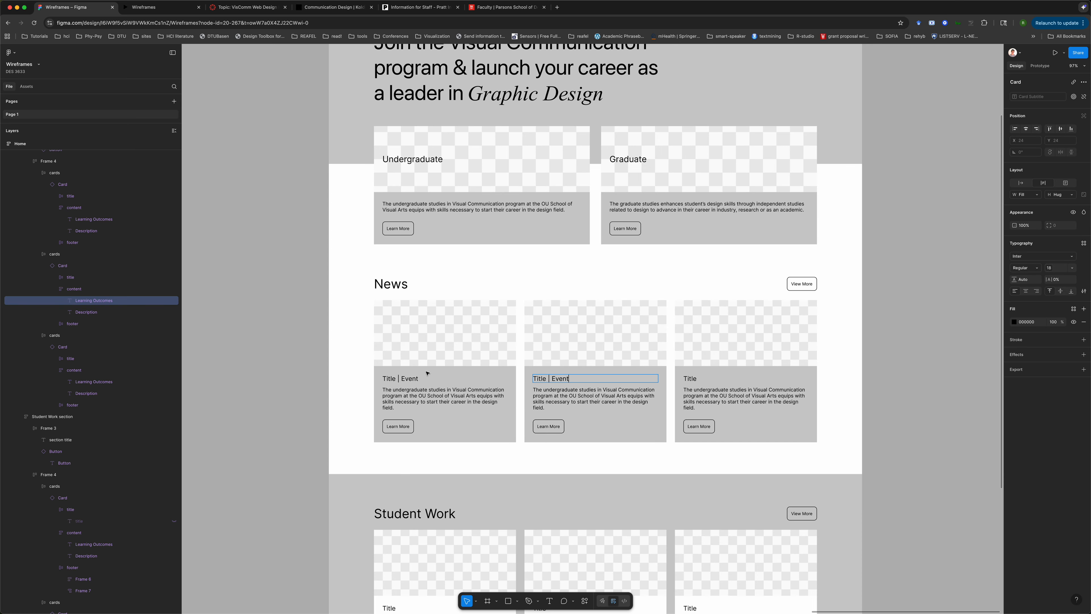
key("super+z")
key("super+z")
key("super+z")
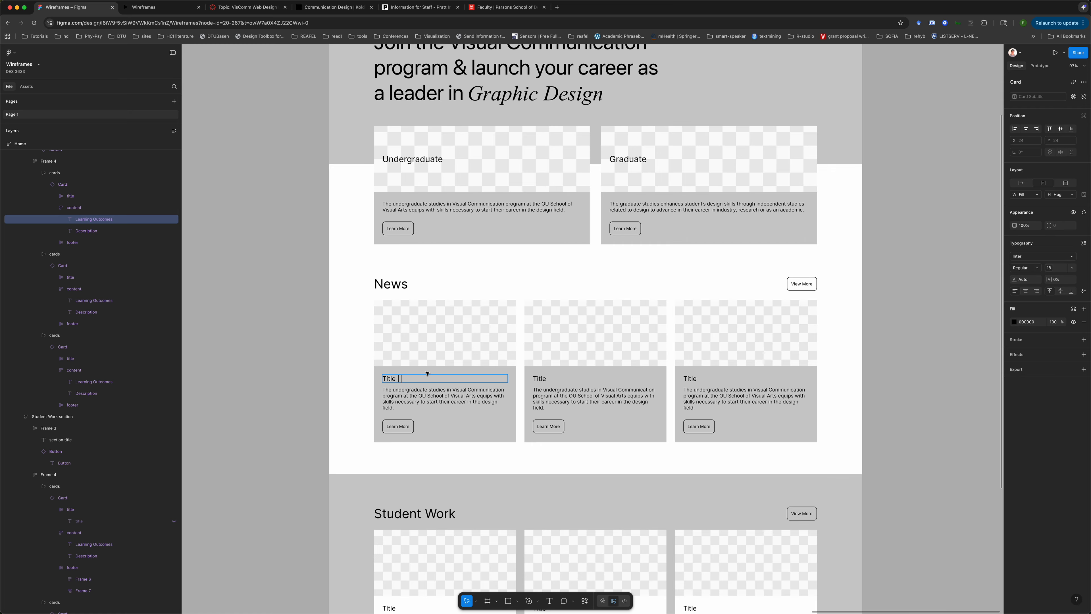
left_click(316, 430)
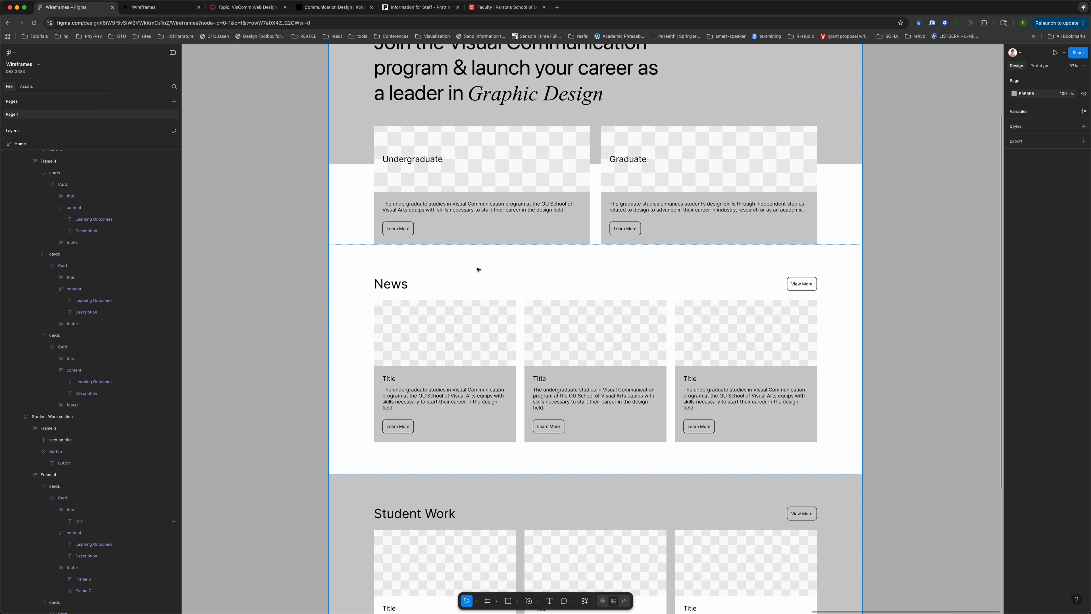
Review the Home wireframe's hero, News, Student Work and footer sections for overall layout and section backgrounds
left_click(493, 258)
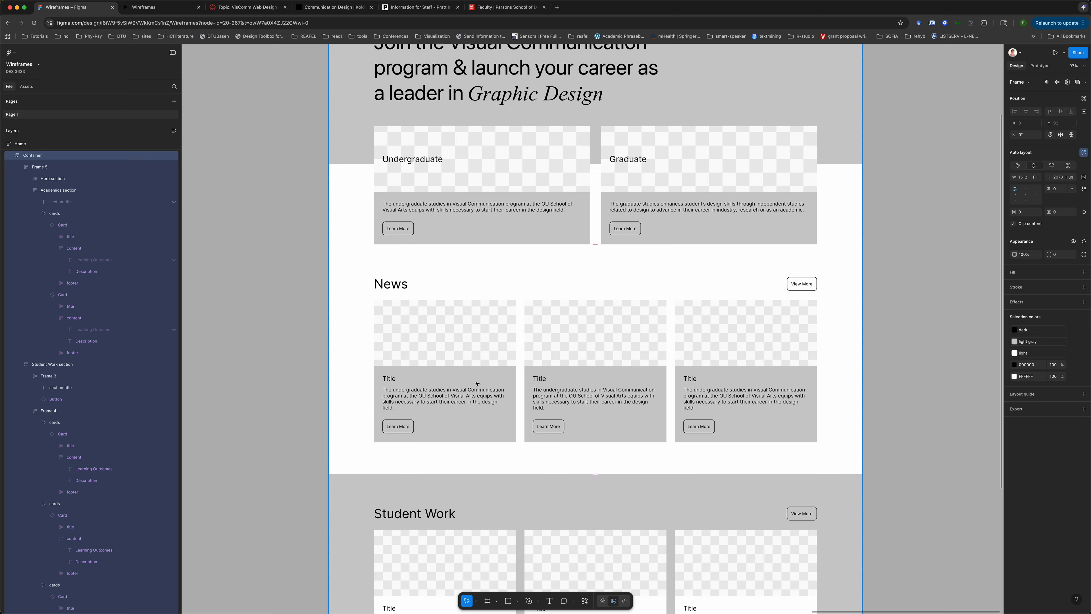
scroll(476, 383, "down", 4)
scroll(471, 257, "down", 5)
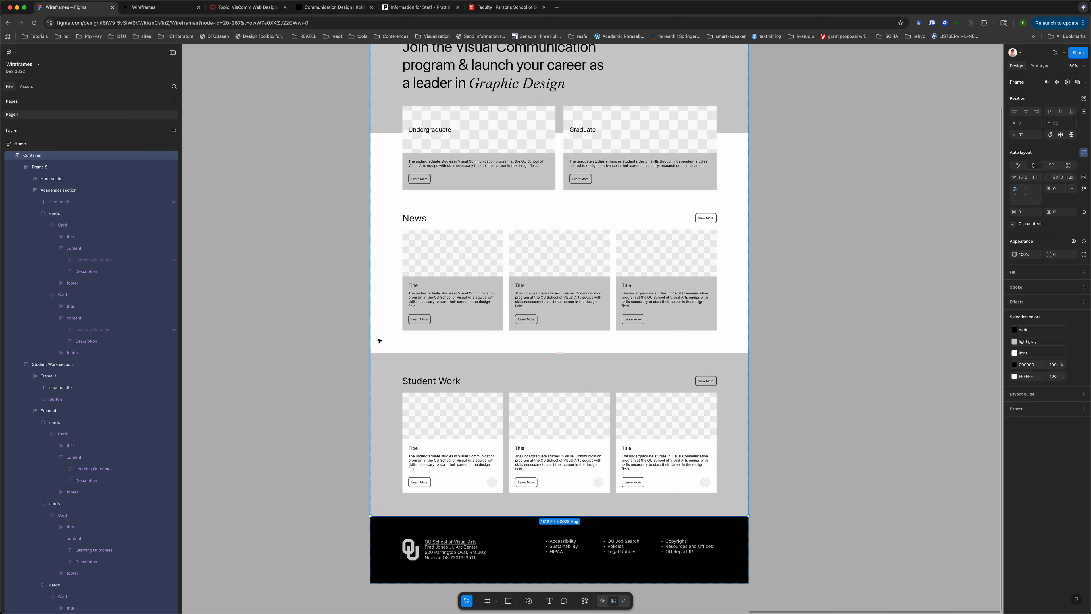
left_click(348, 356)
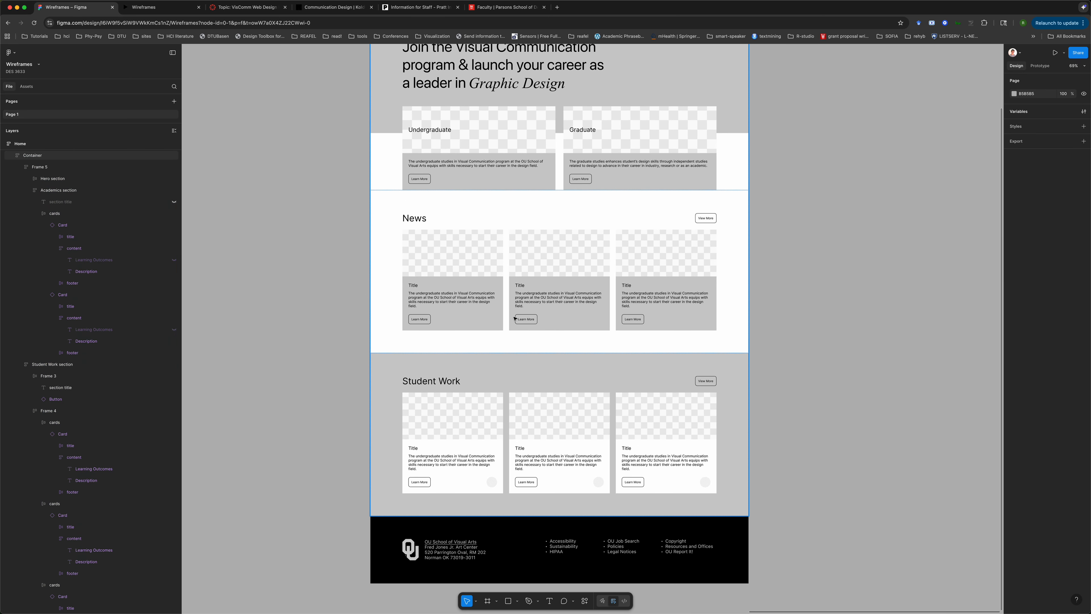
scroll(515, 320, "down", 5)
left_click(494, 268)
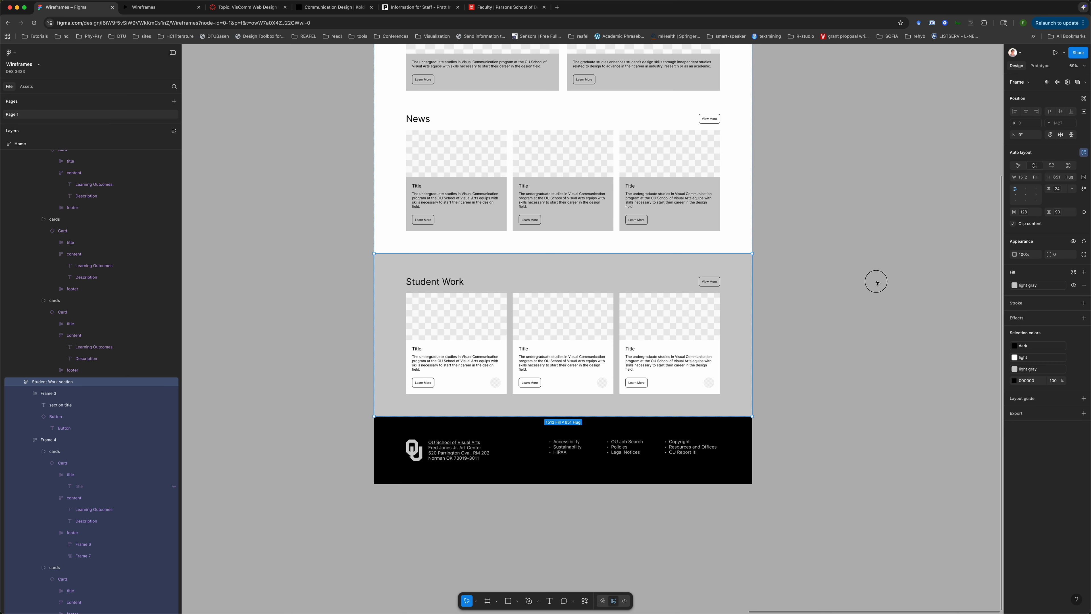
left_click(876, 282)
scroll(877, 282, "up", 6)
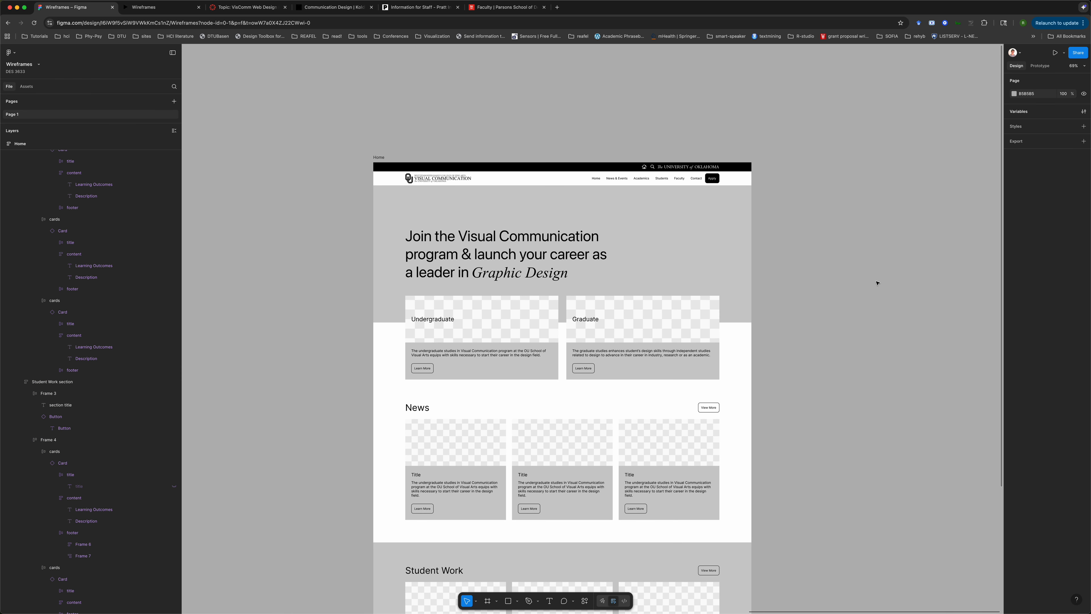
scroll(877, 283, "down", 10)
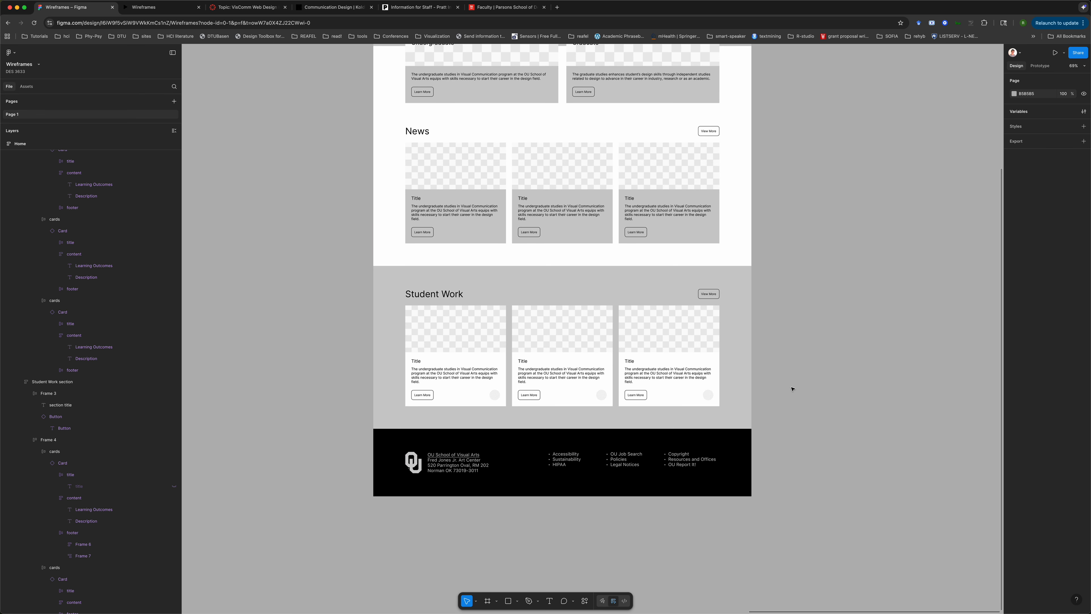
scroll(792, 389, "up", 6)
scroll(793, 389, "down", 5)
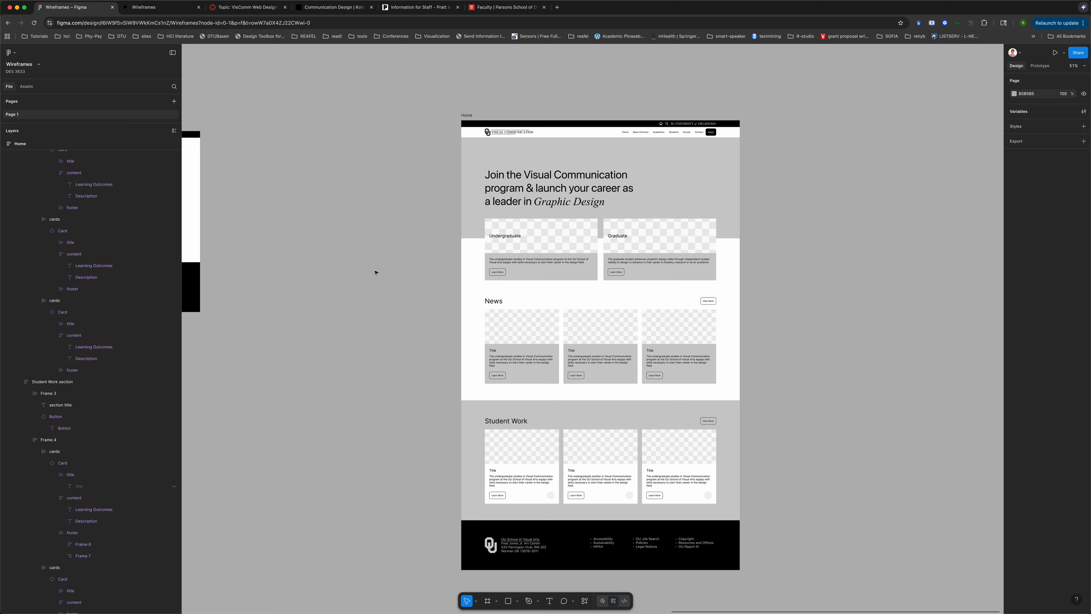
Switch to the Kolding School of Design page and look through its sections from the introduction to the footer
left_click(330, 12)
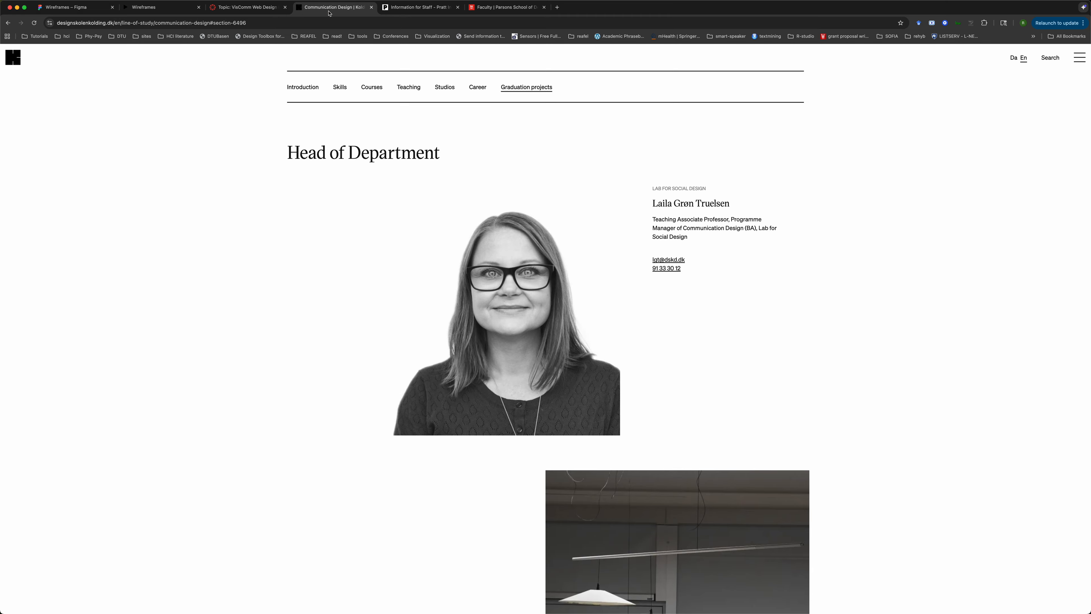
scroll(438, 161, "down", 14)
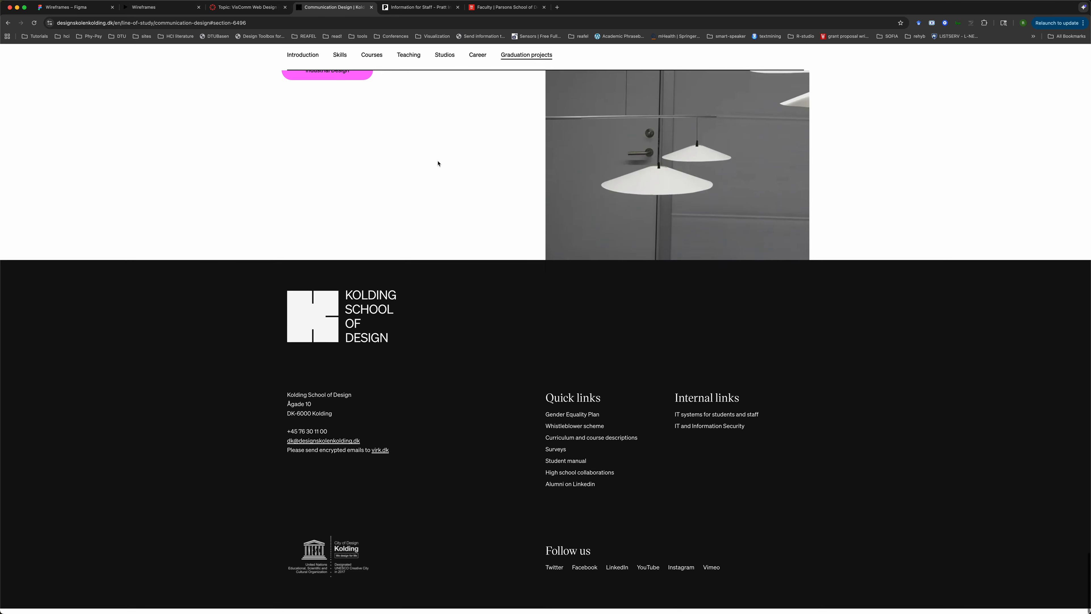
scroll(438, 162, "up", 11)
scroll(438, 164, "up", 10)
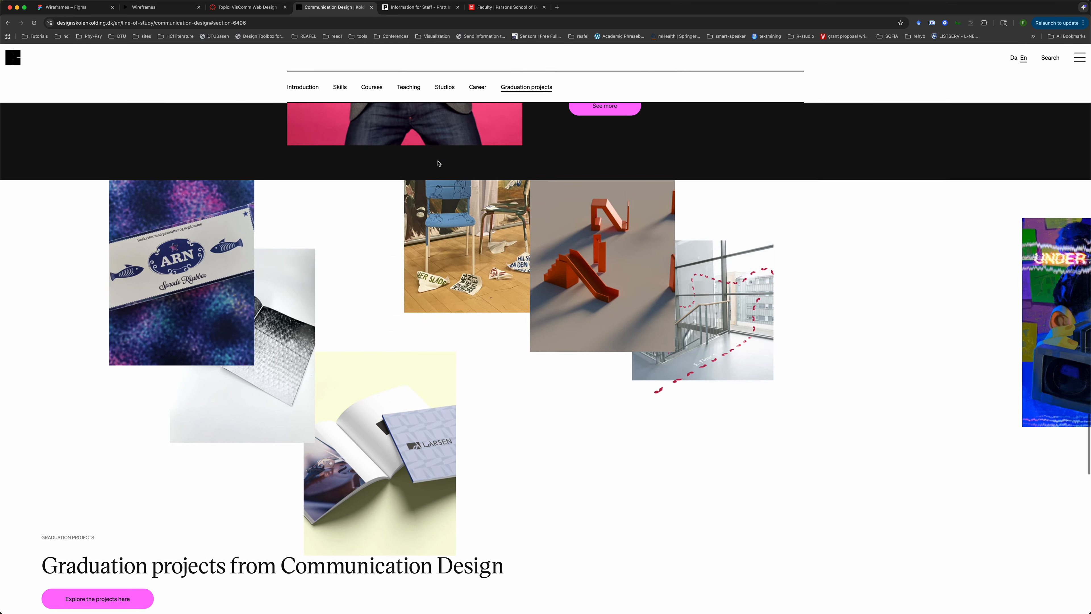
scroll(438, 163, "up", 20)
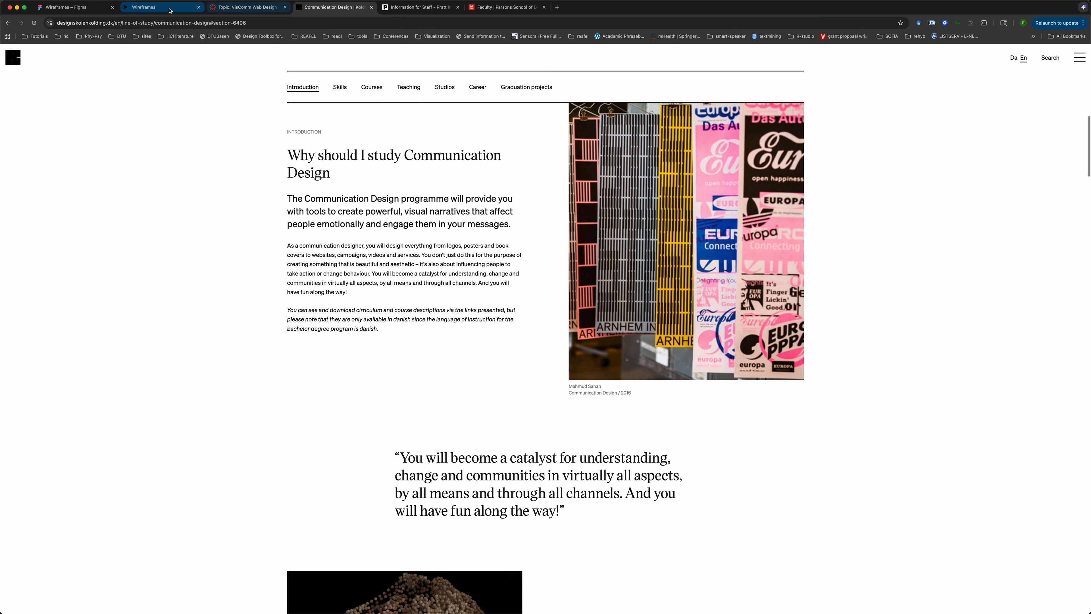
Check the Home page in the Wireframes prototype preview and select the Academics section back in the design file
left_click(170, 8)
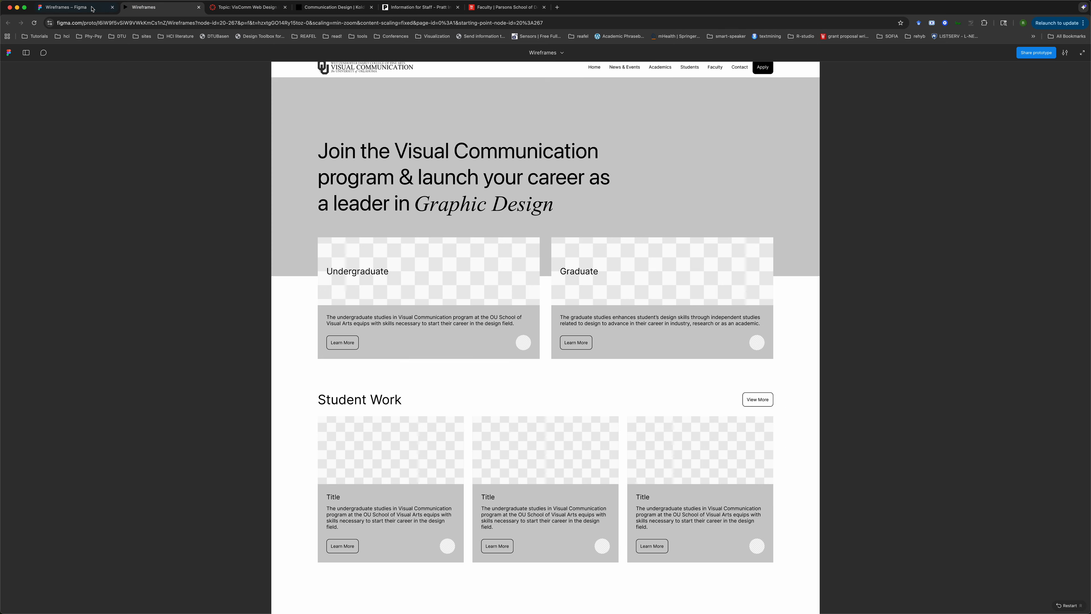
scroll(202, 326, "down", 2)
scroll(202, 325, "down", 1)
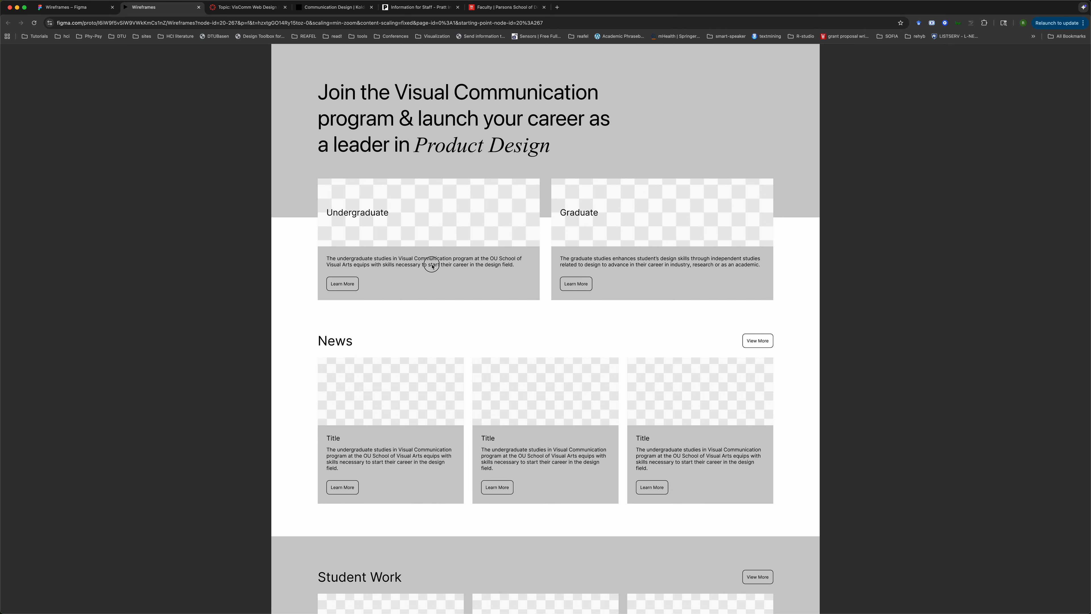
left_click(67, 5)
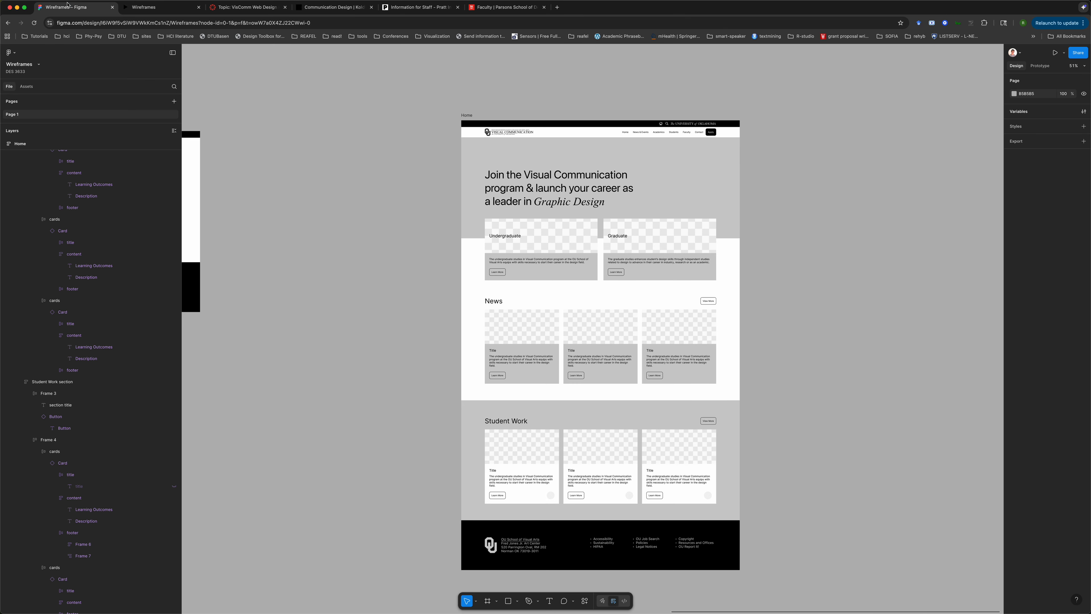
left_click(542, 266)
left_click(542, 266)
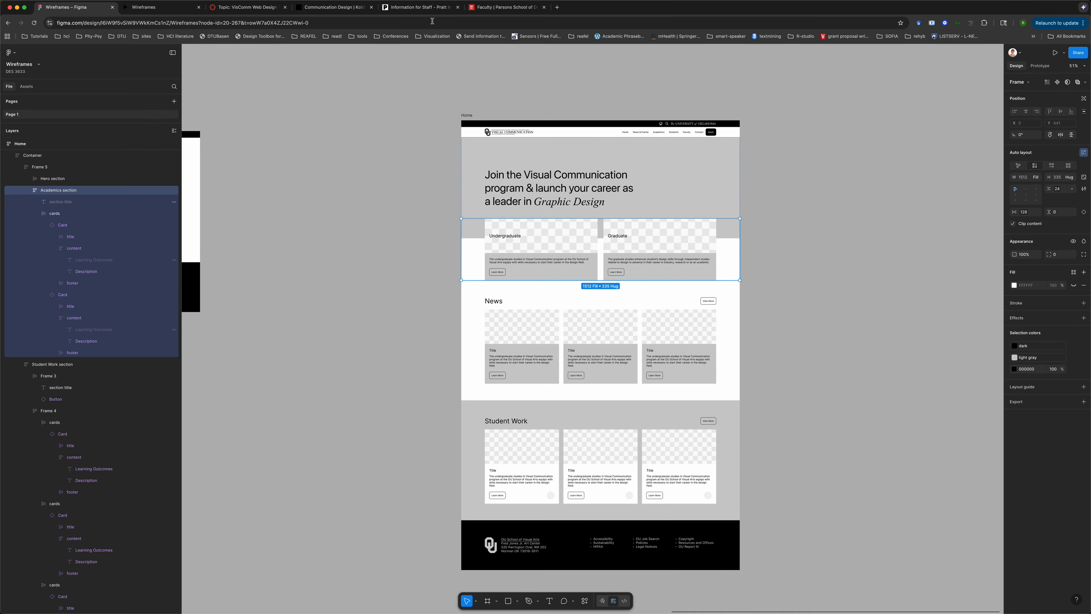
Examine the Kolding Communication Design page from its introduction to the "What job can I get?" career section
left_click(324, 7)
scroll(431, 257, "down", 10)
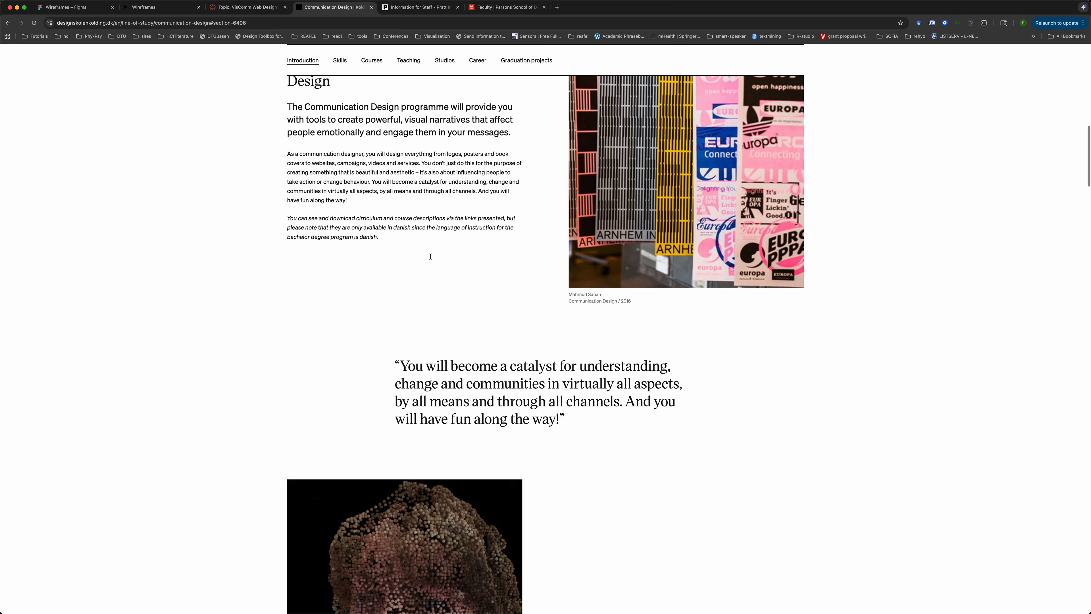
scroll(431, 258, "up", 20)
scroll(432, 258, "down", 15)
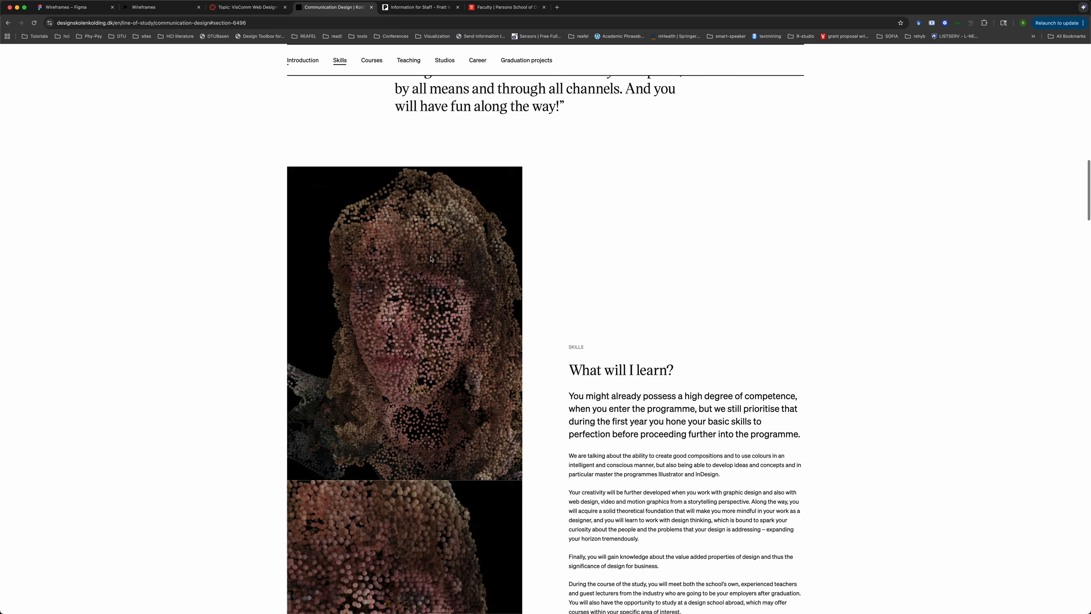
scroll(432, 258, "down", 4)
scroll(431, 258, "down", 12)
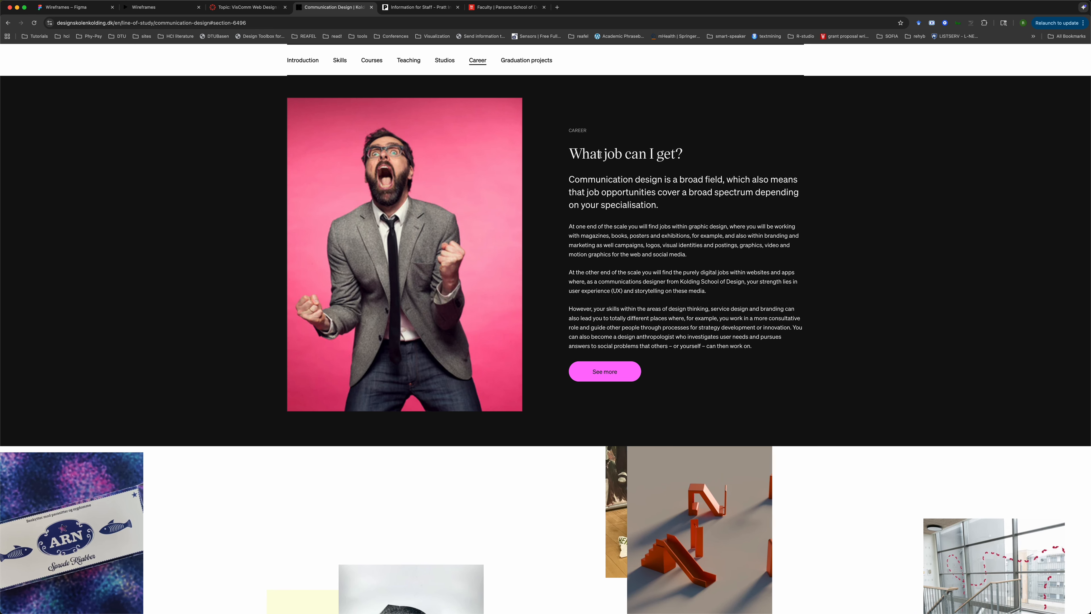
left_click_drag(579, 153, 661, 252)
left_click(637, 214)
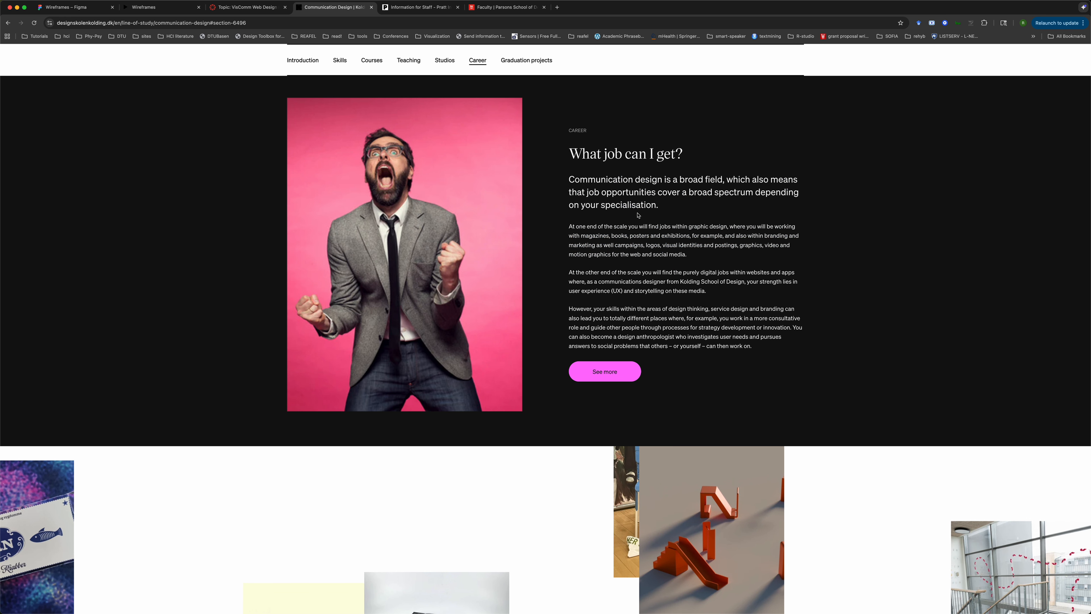
triple_click(638, 210)
left_click(623, 253)
scroll(545, 158, "up", 1)
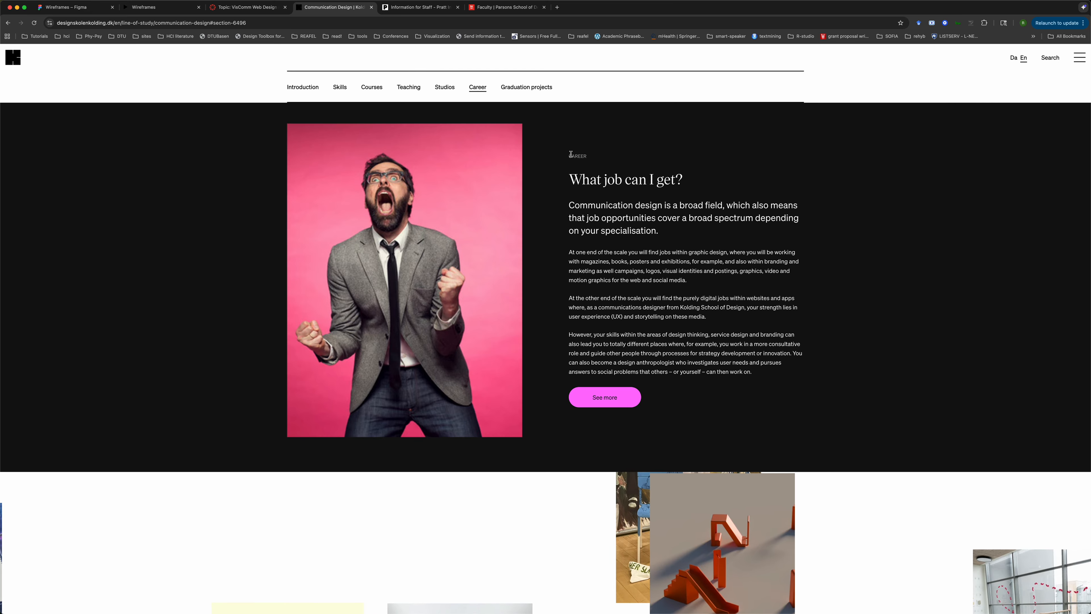
Examine the Kolding page's graduation projects, footer, teaching and courses sections, and highlight the "What will I learn?" heading
scroll(544, 158, "down", 8)
scroll(590, 245, "down", 10)
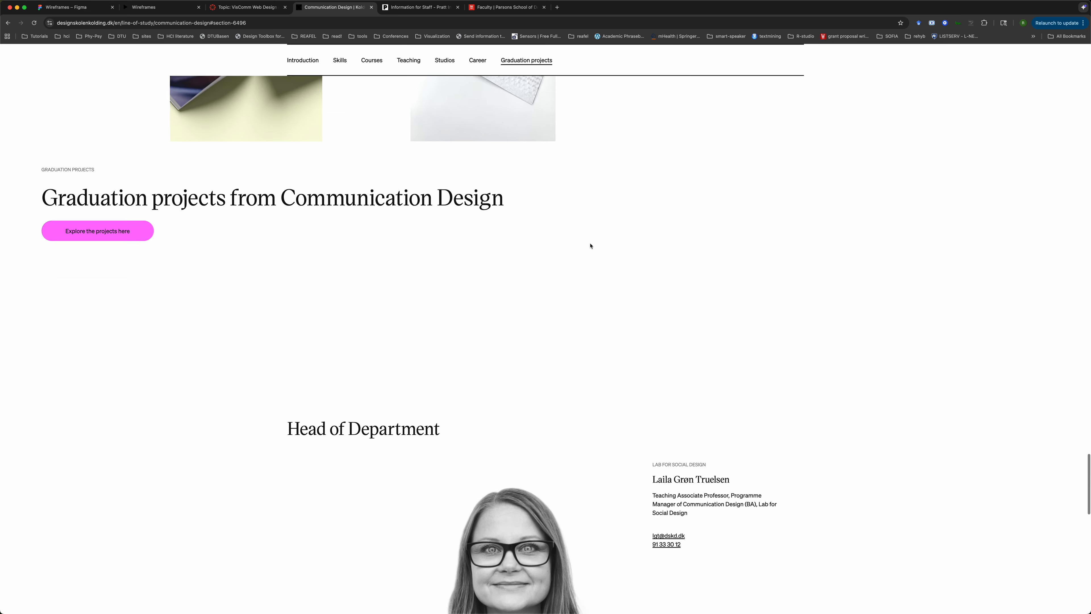
scroll(590, 246, "up", 10)
scroll(590, 245, "down", 9)
scroll(590, 246, "down", 3)
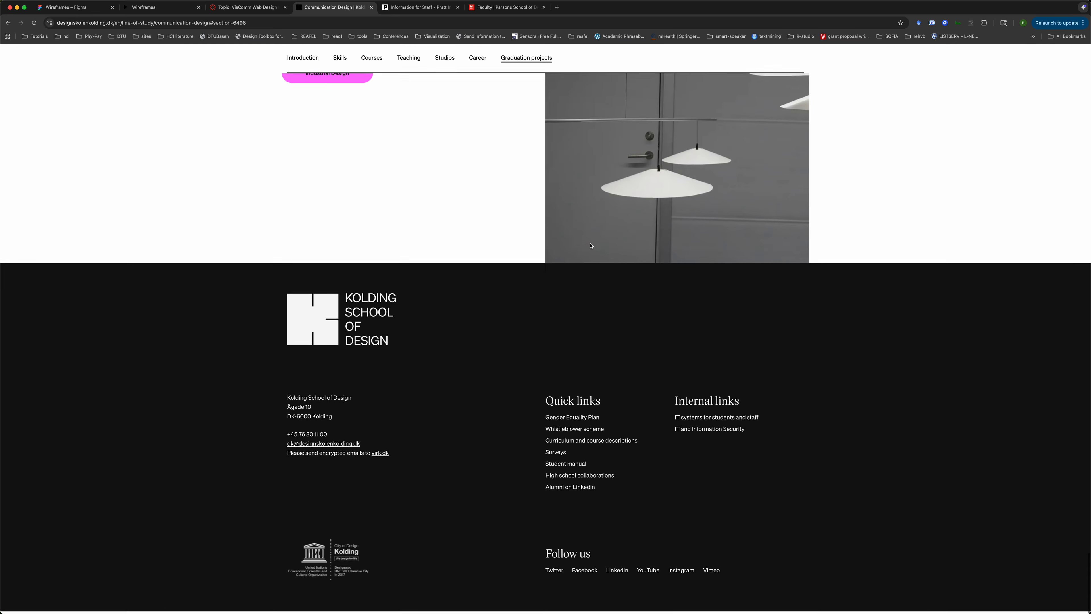
scroll(590, 245, "up", 15)
scroll(590, 245, "up", 7)
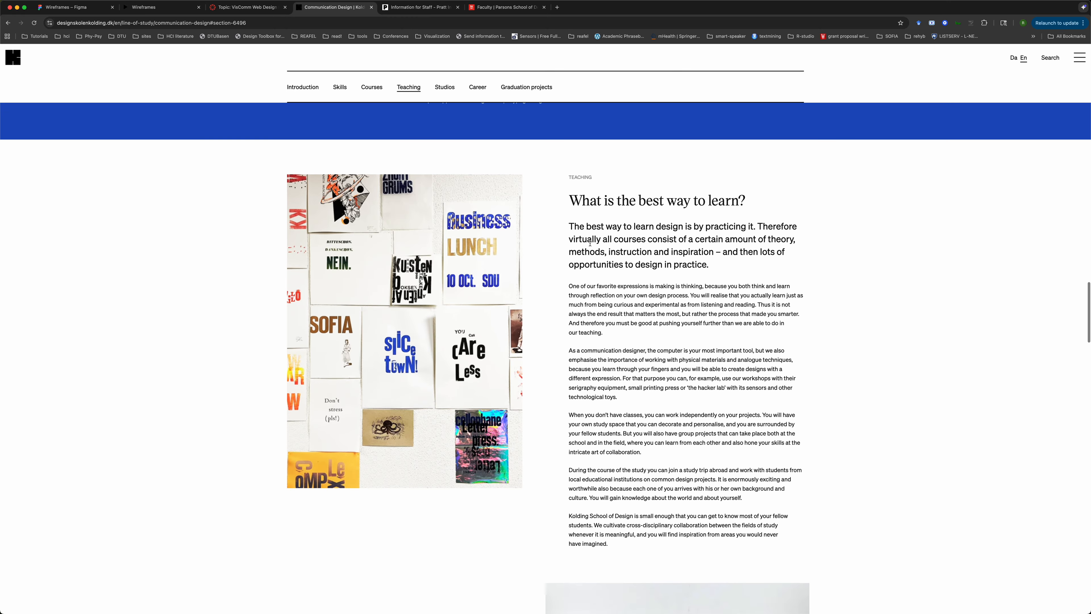
scroll(590, 246, "up", 20)
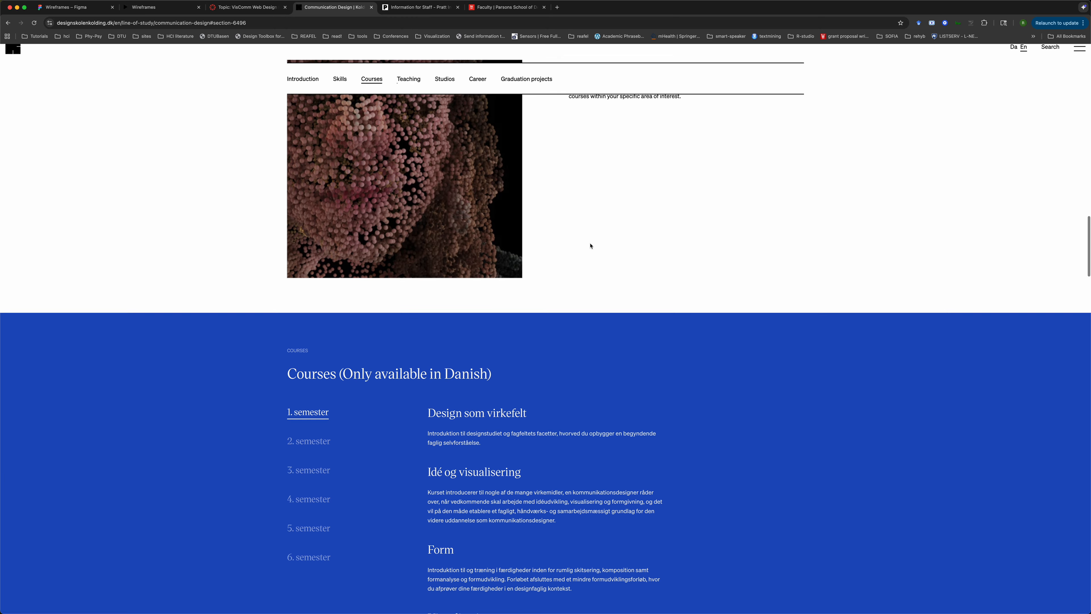
scroll(590, 245, "down", 5)
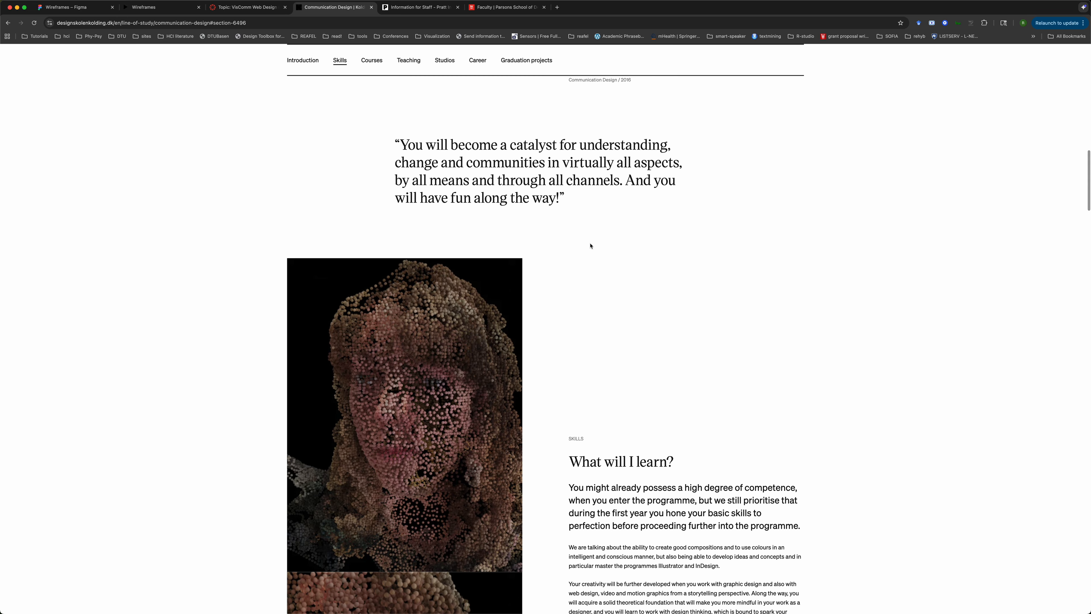
scroll(590, 246, "up", 15)
scroll(590, 244, "down", 13)
scroll(590, 244, "down", 2)
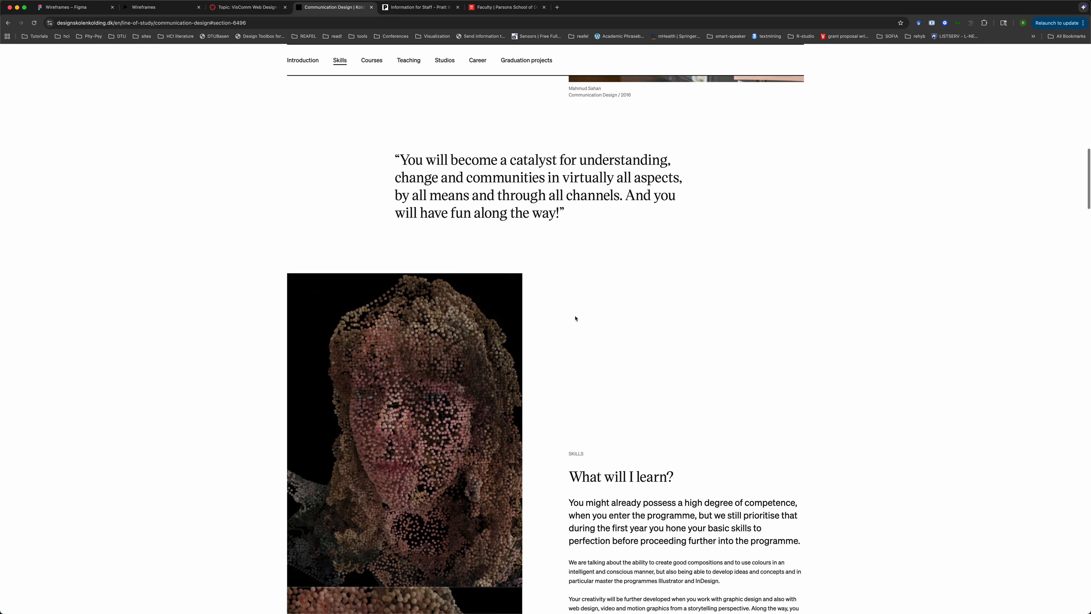
left_click_drag(569, 474, 694, 480)
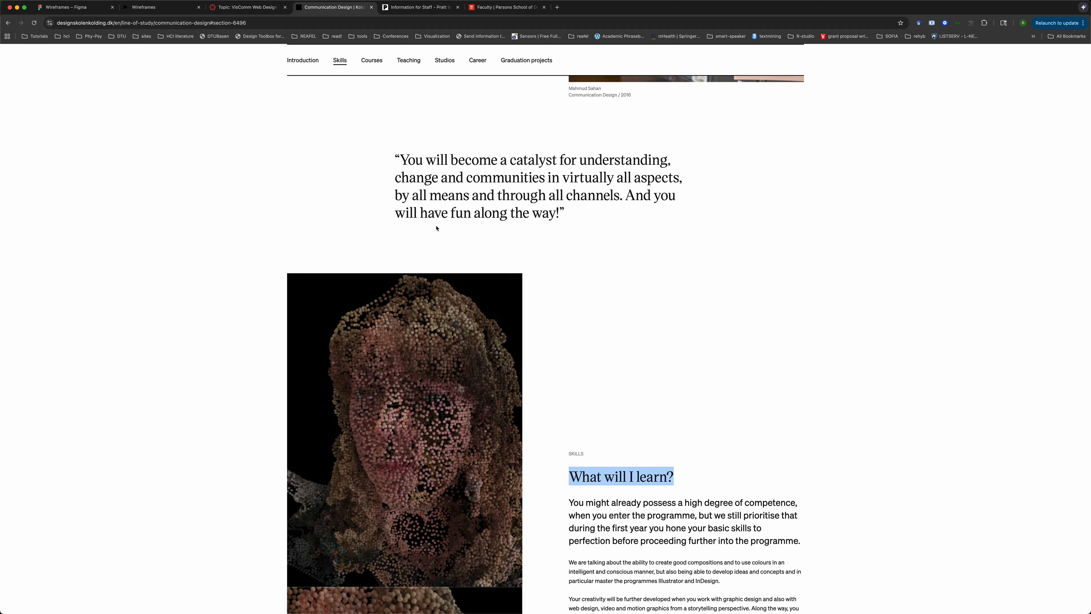
Return to the Wireframes design file and inspect the Undergraduate and Graduate cards
left_click(70, 7)
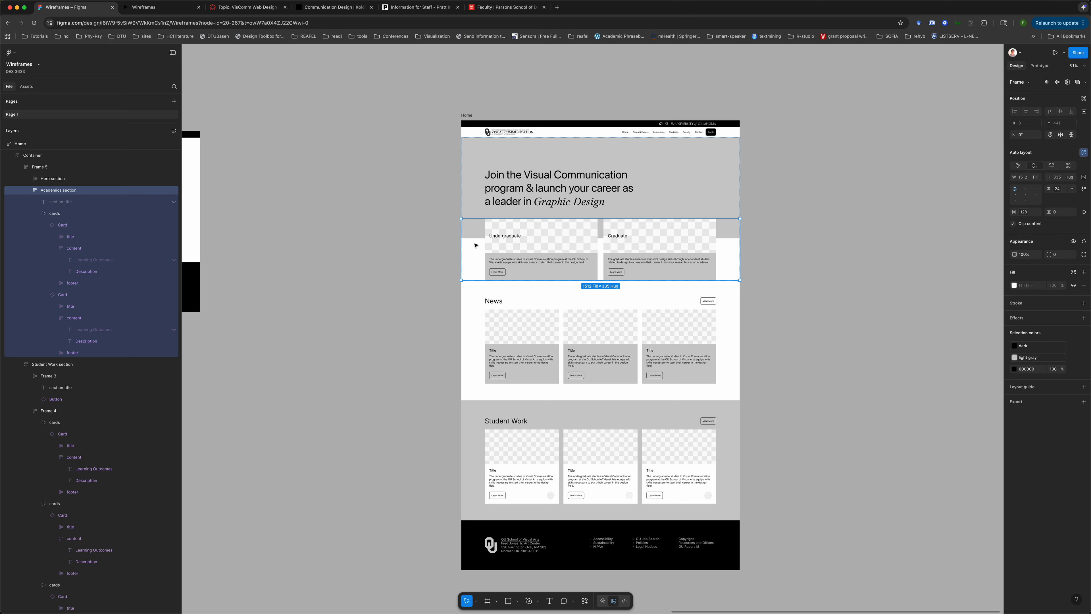
left_click(518, 247)
left_click(660, 242)
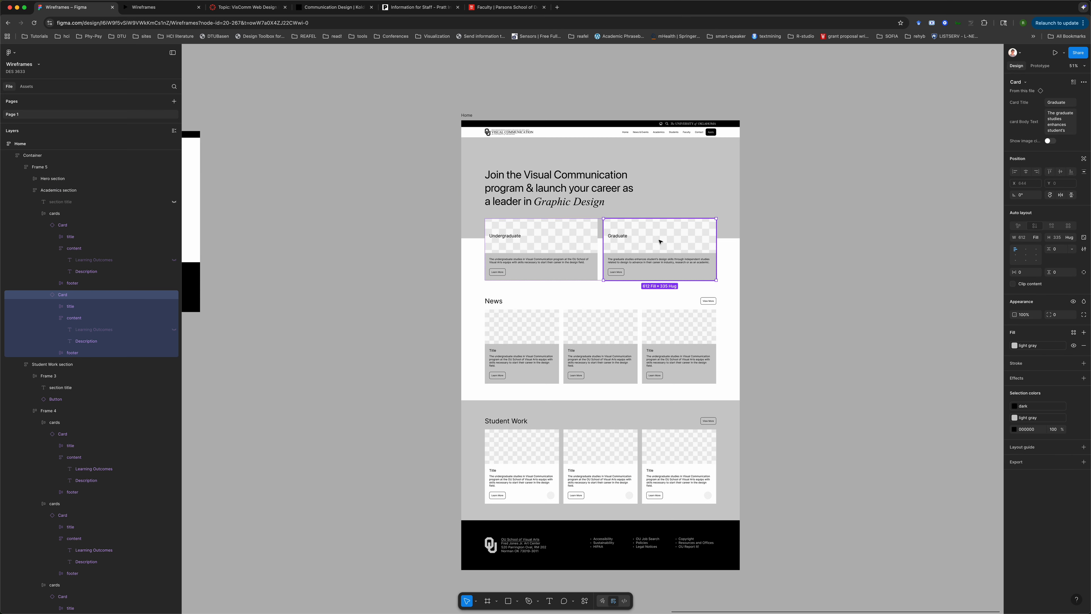
Duplicate the News section and place the copy directly below the Student Work section
left_click(436, 295)
scroll(435, 295, "up", 5)
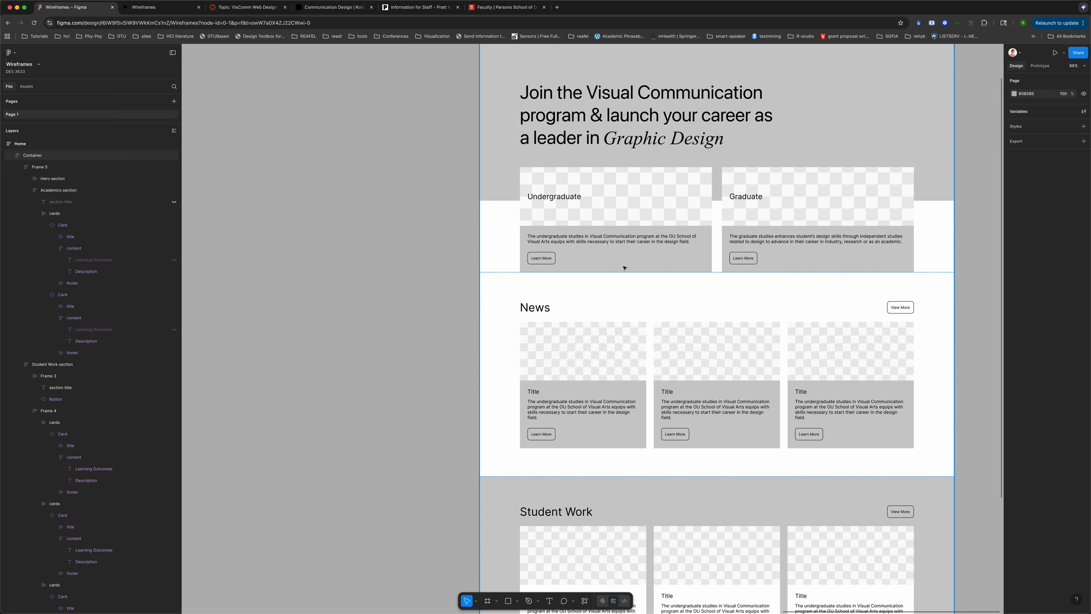
scroll(443, 378, "down", 3)
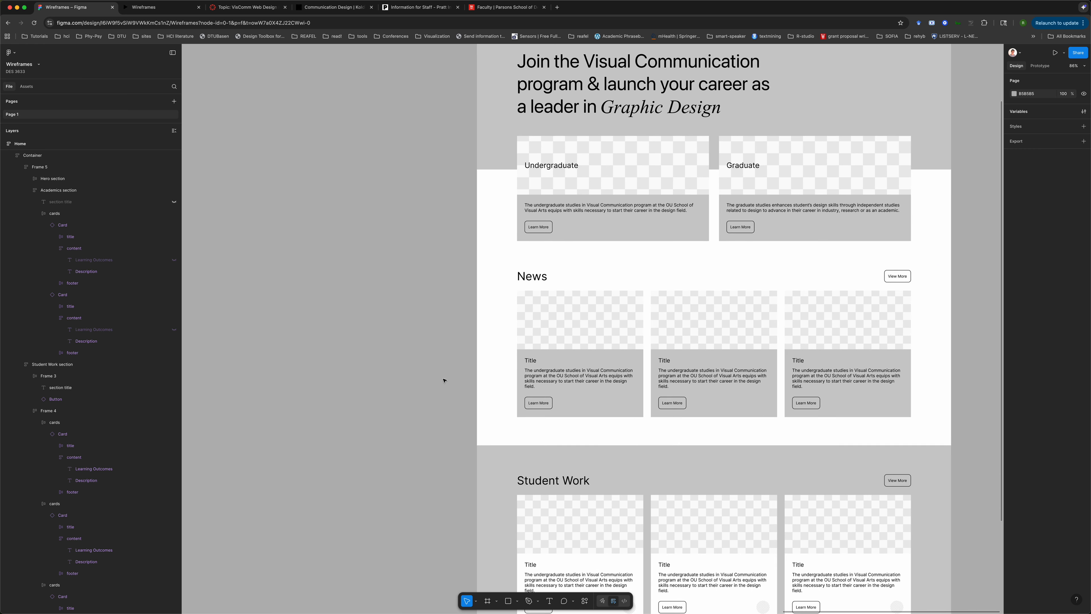
scroll(444, 380, "down", 3)
scroll(443, 380, "up", 2)
scroll(443, 378, "down", 3)
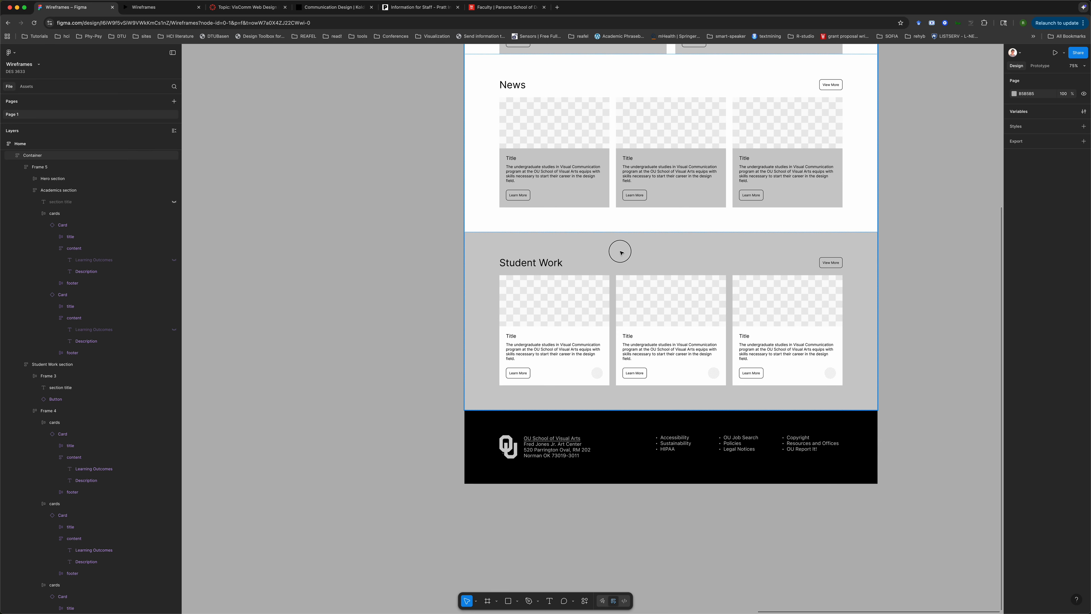
double_click(619, 251)
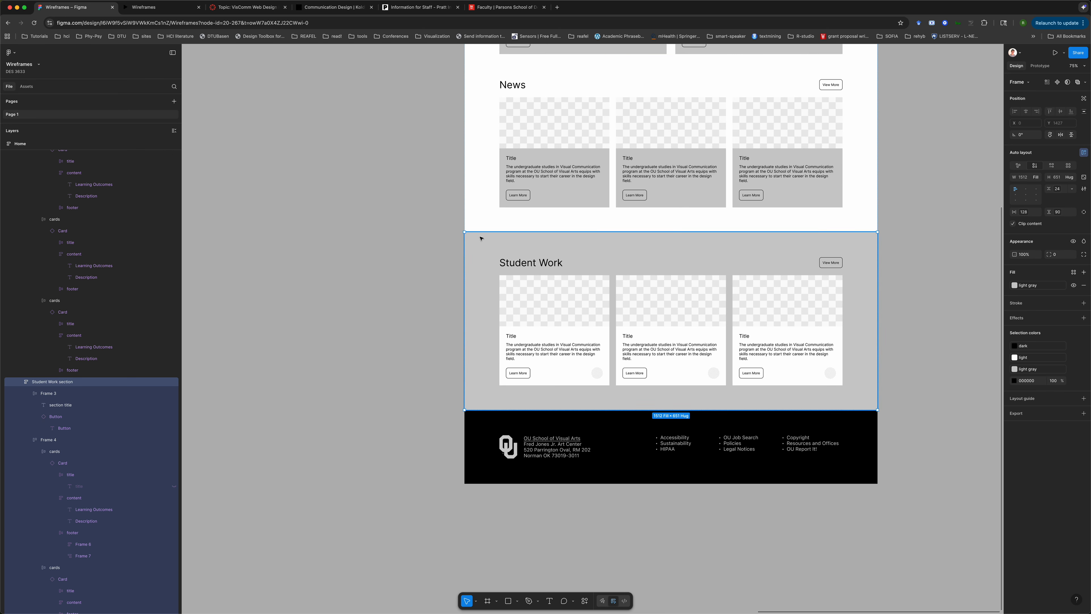
left_click(464, 214)
key("super+d")
key("Down")
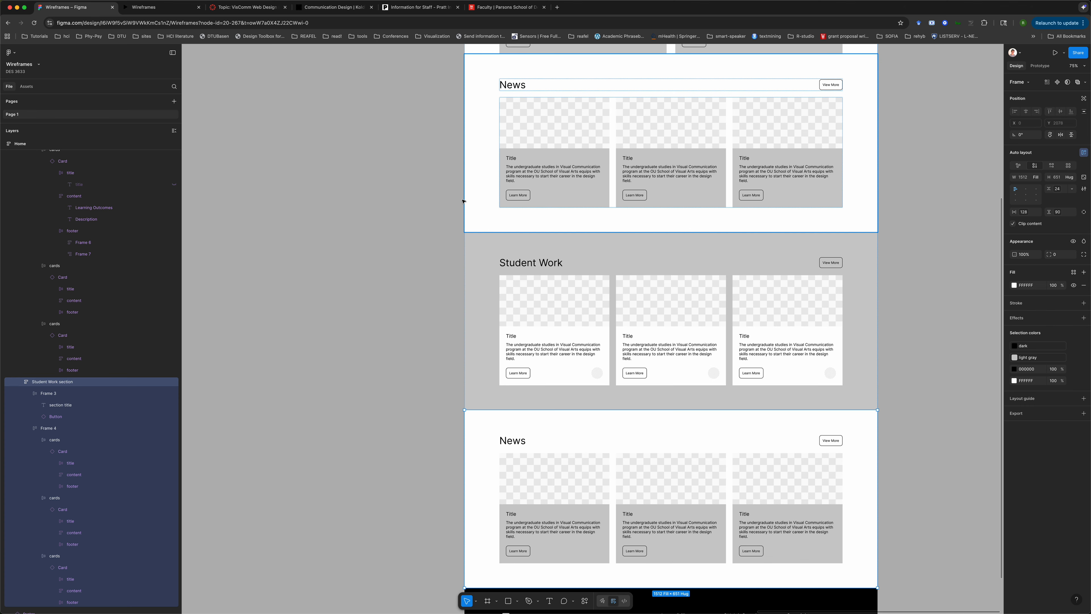
left_click(343, 367)
Delete the News title and the View More button row from the duplicated section
scroll(345, 366, "down", 3)
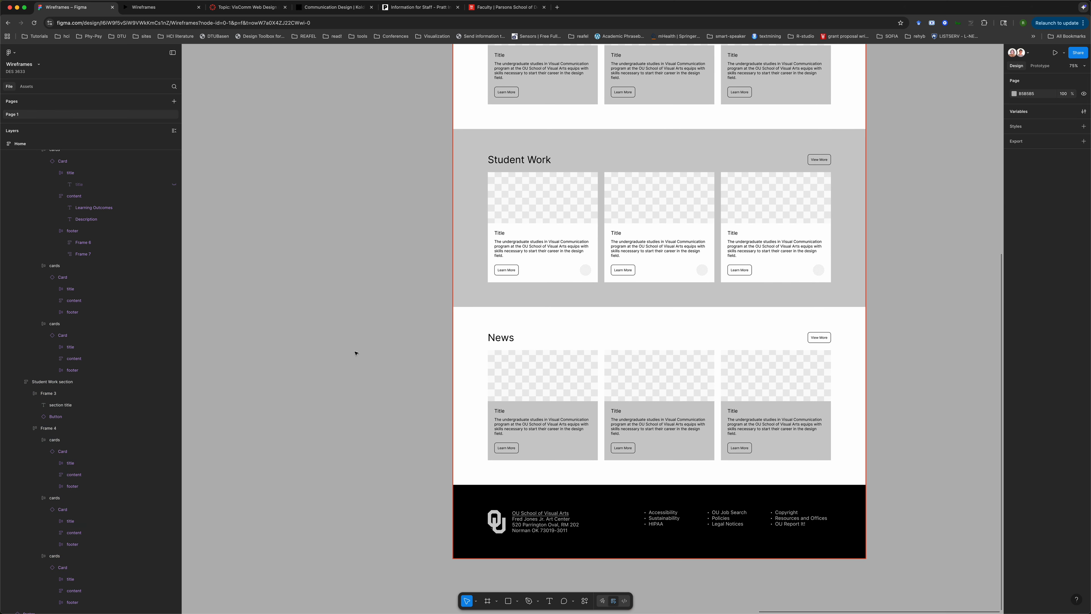
double_click(499, 342)
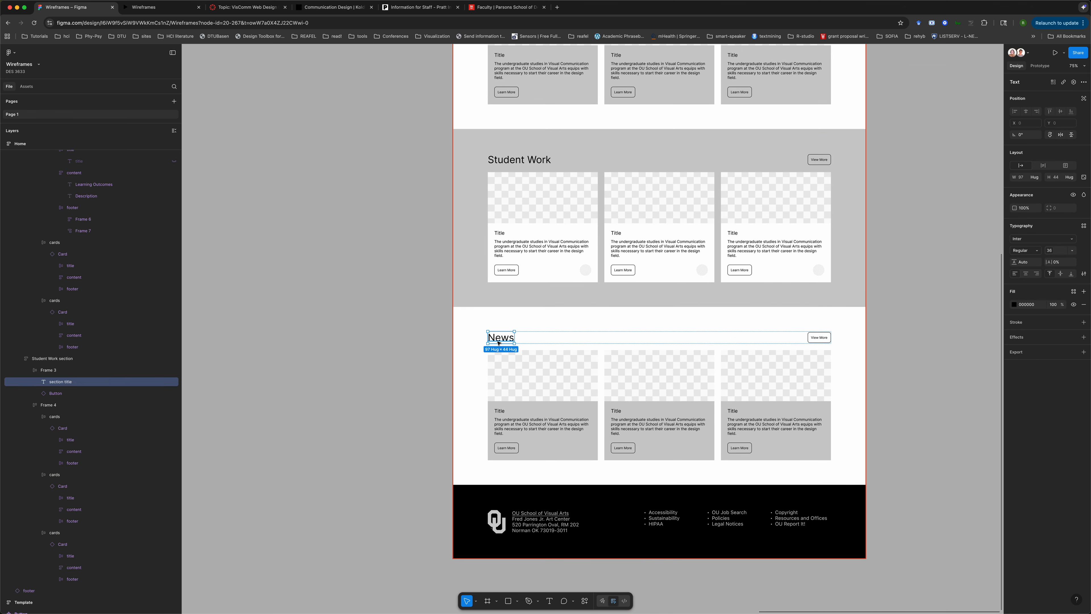
double_click(498, 342)
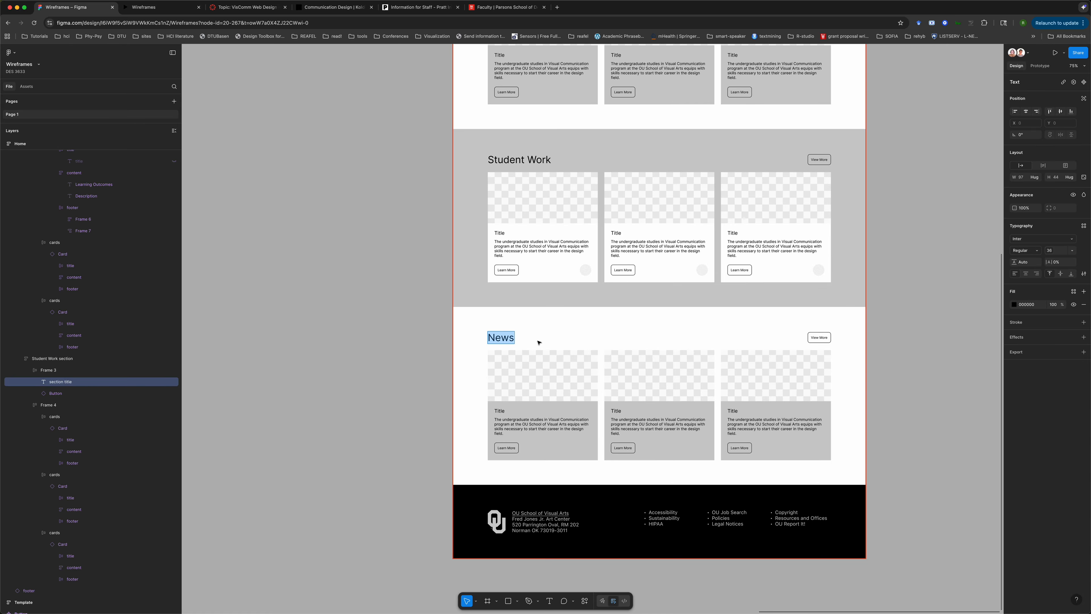
key("Escape")
key("Delete")
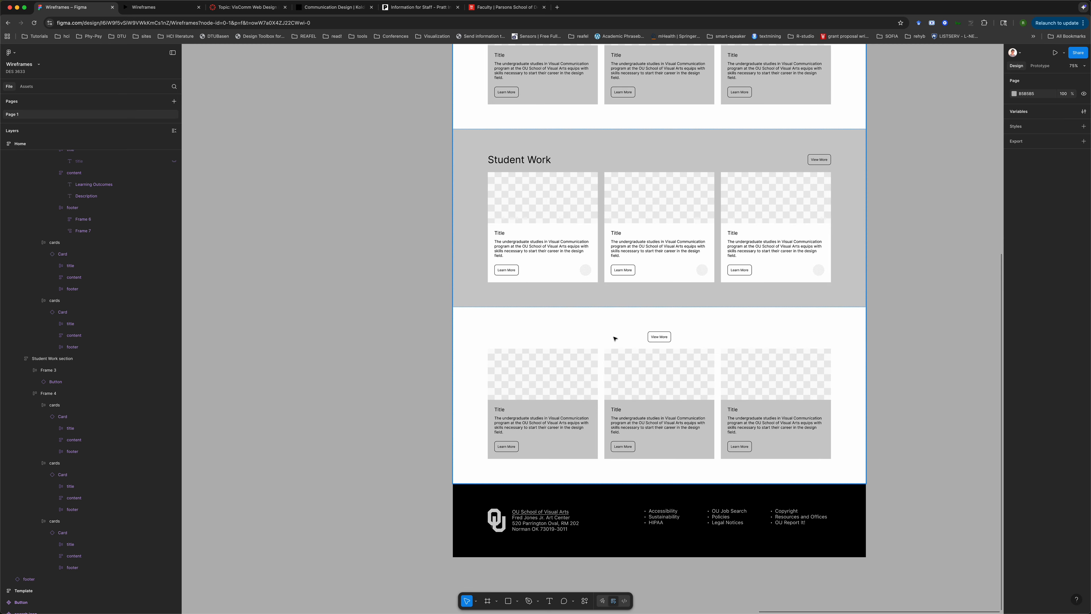
double_click(659, 339)
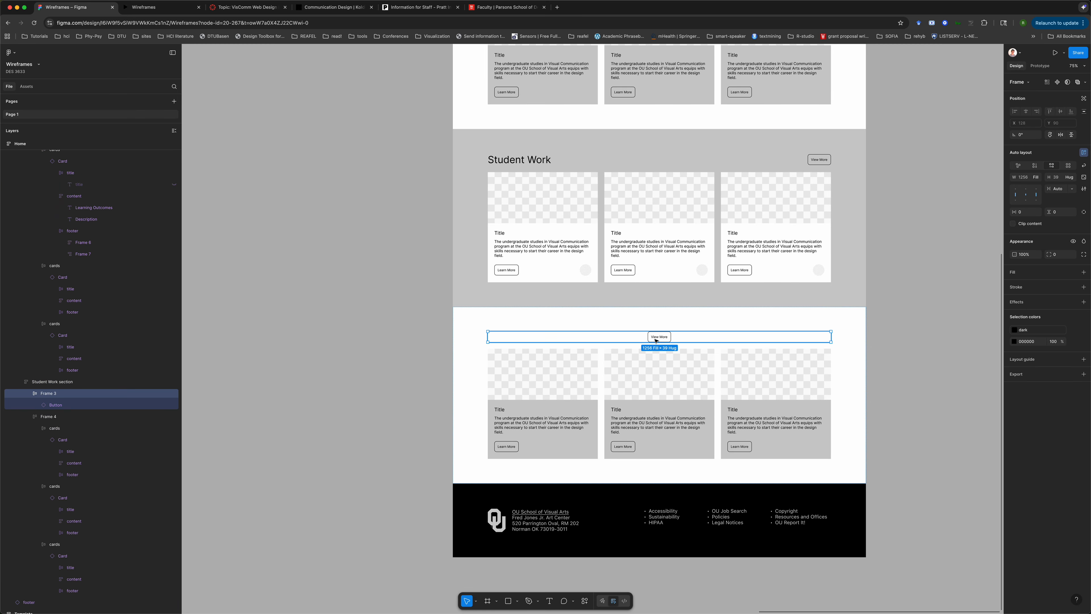
key("Delete")
Delete the three cards frames from the duplicated section, keeping its empty Frame 4
left_click(582, 371)
left_click(585, 373)
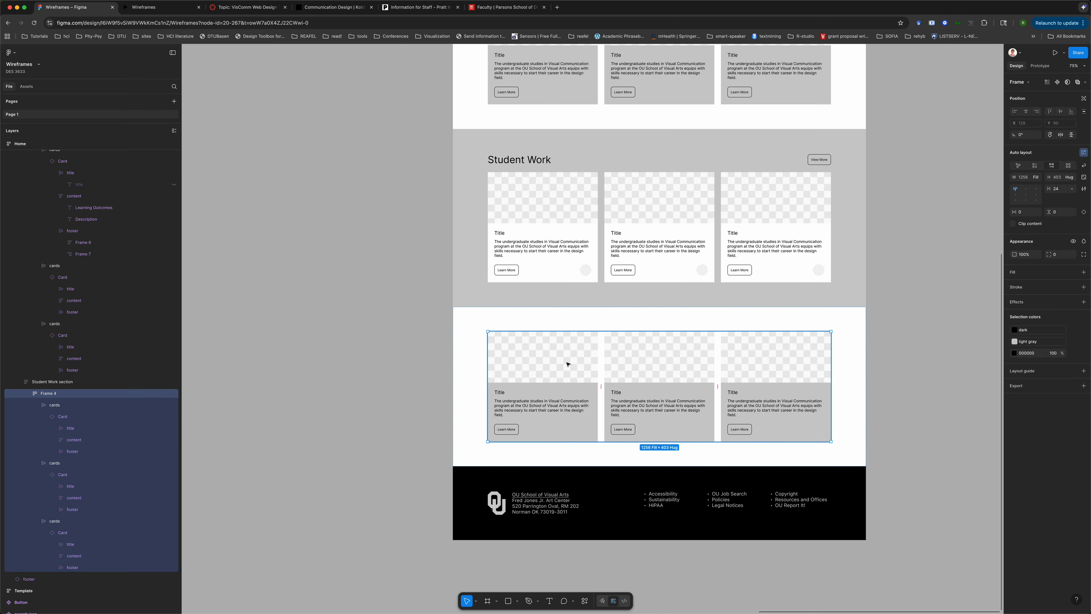
left_click(567, 364)
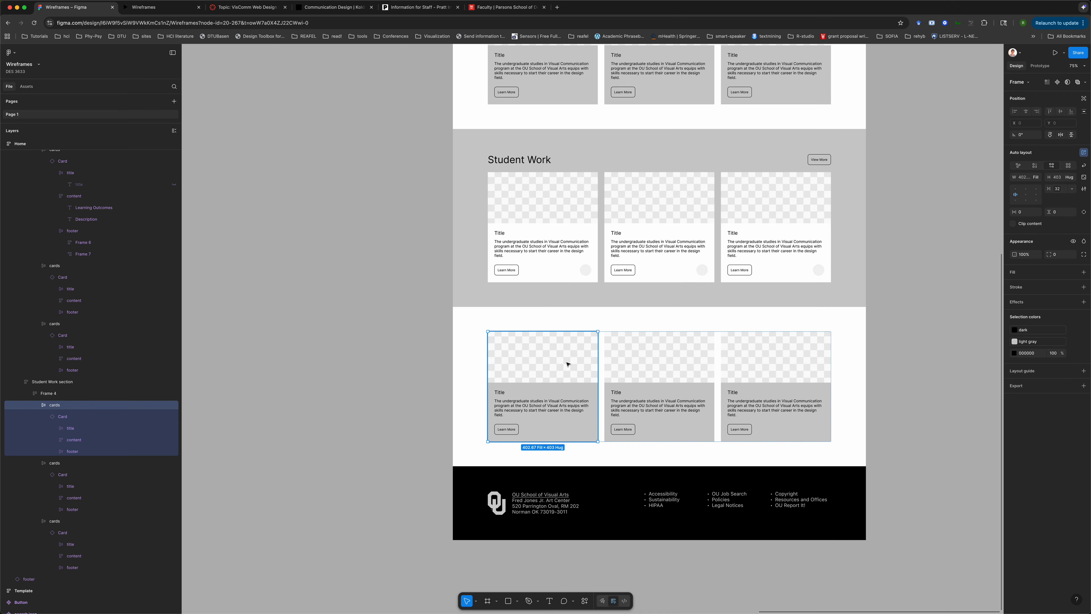
left_click(38, 405)
left_click(38, 417)
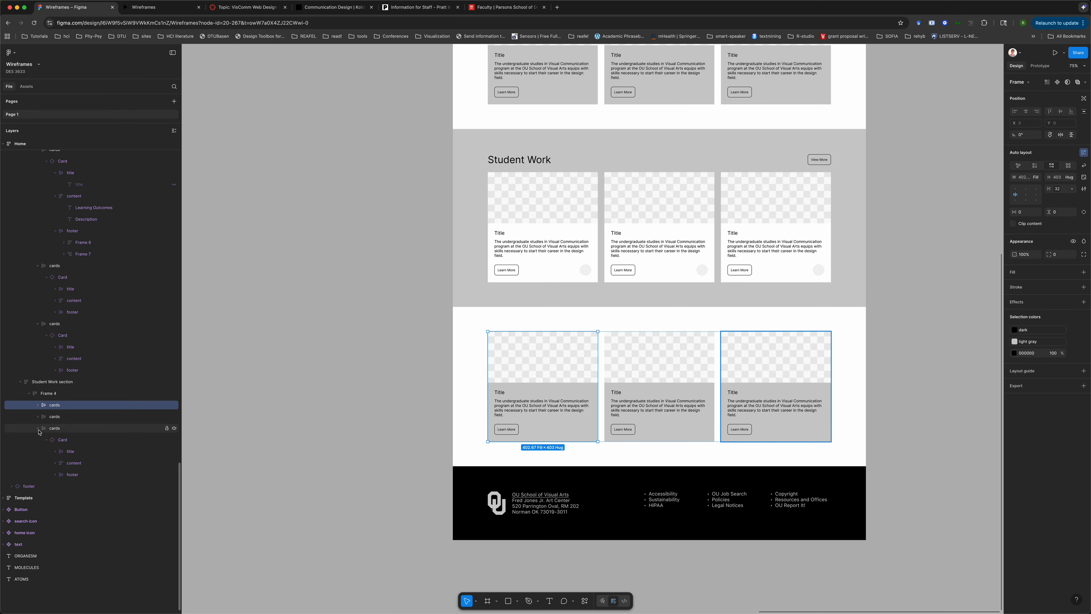
left_click(37, 428)
left_click(38, 405)
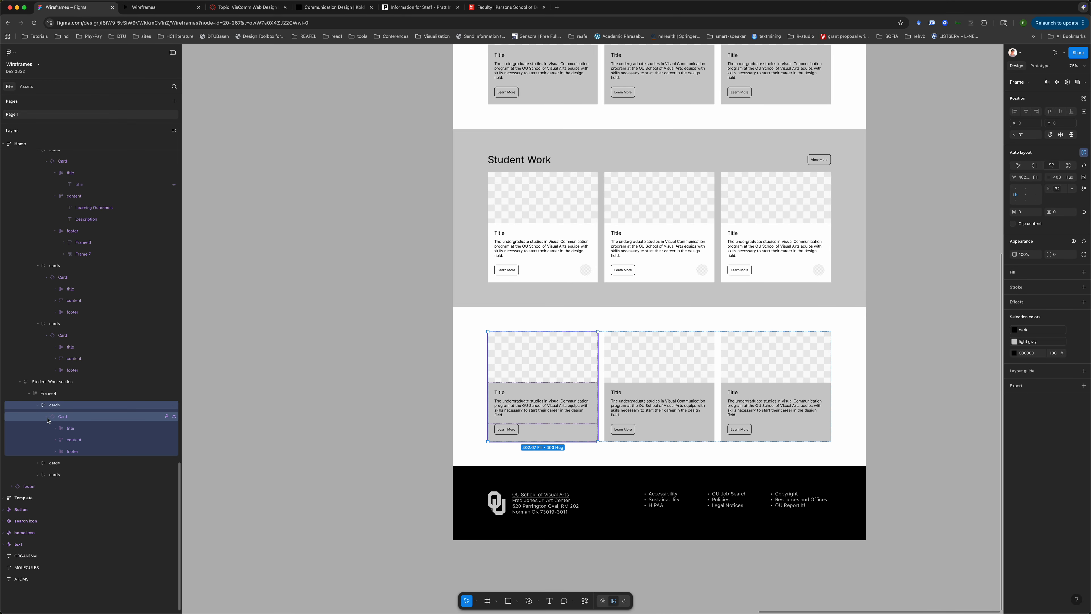
left_click(59, 417)
left_click(40, 407)
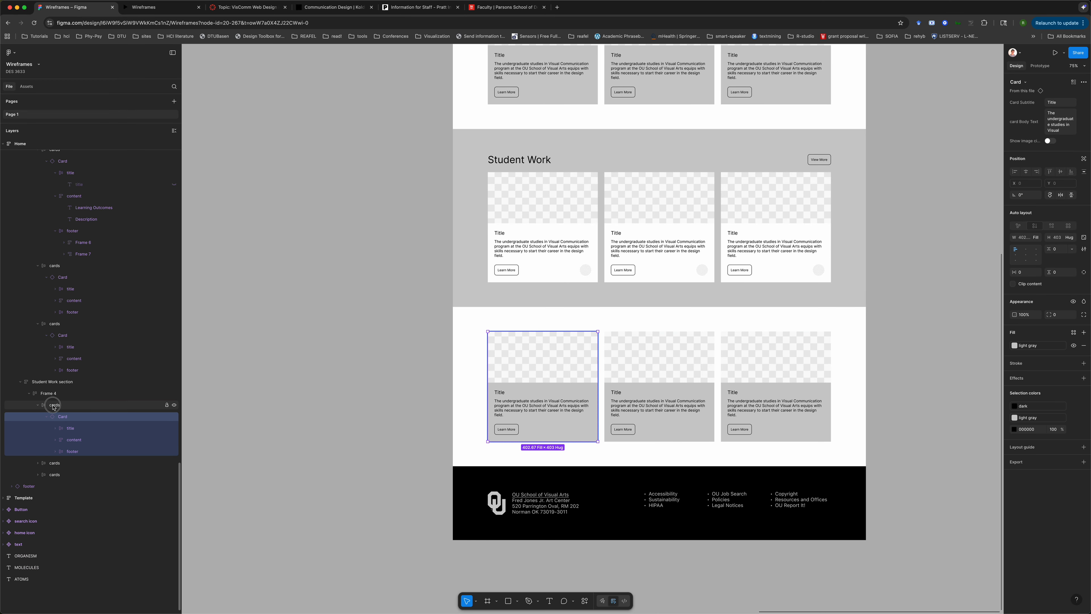
left_click(38, 405)
left_click(52, 428, "shift")
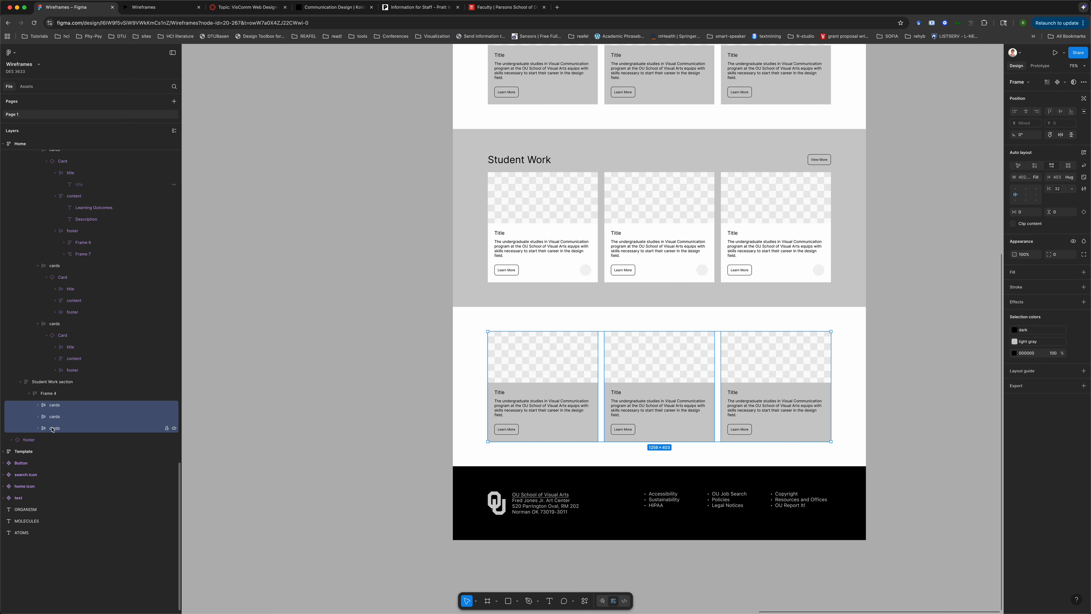
key("Delete")
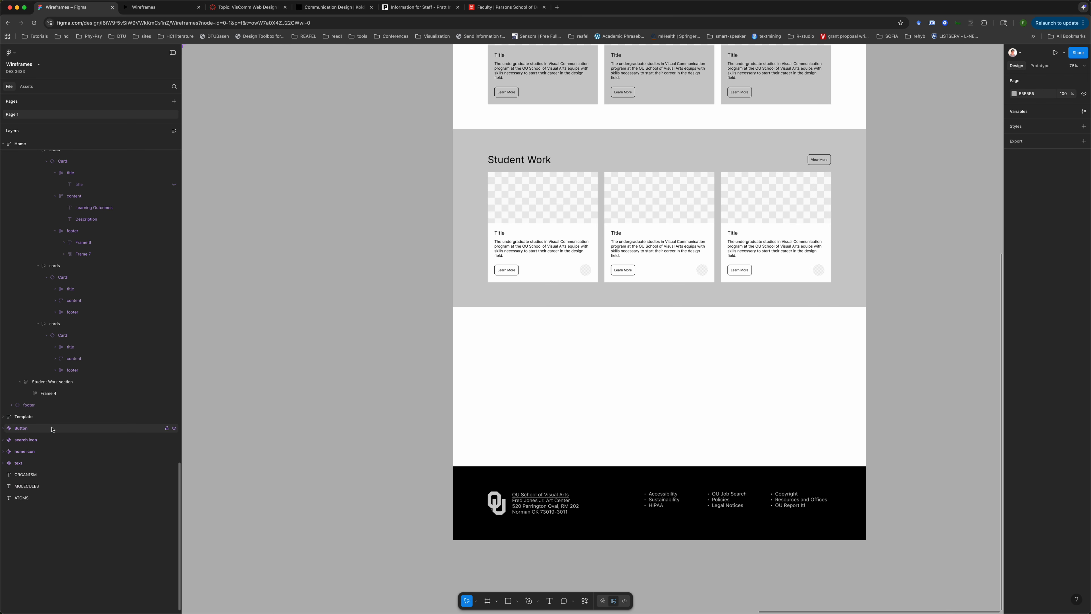
Move the three Student Work Card instances out of their cards wrappers directly into Frame 4
left_click(556, 222)
double_click(556, 222)
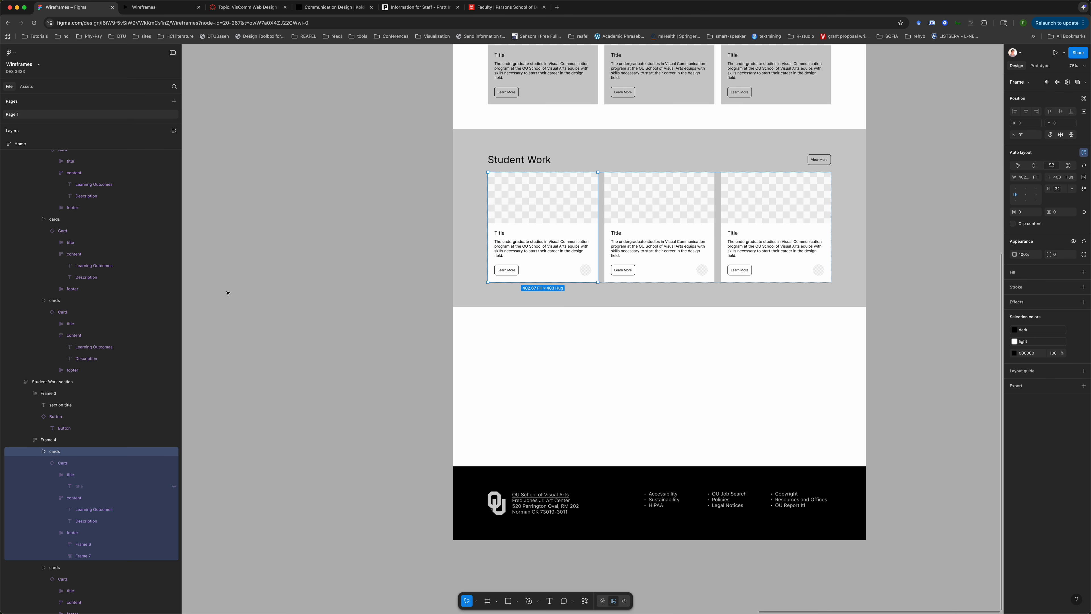
left_click(48, 463)
left_click(46, 486)
left_click(46, 509)
left_click(57, 511)
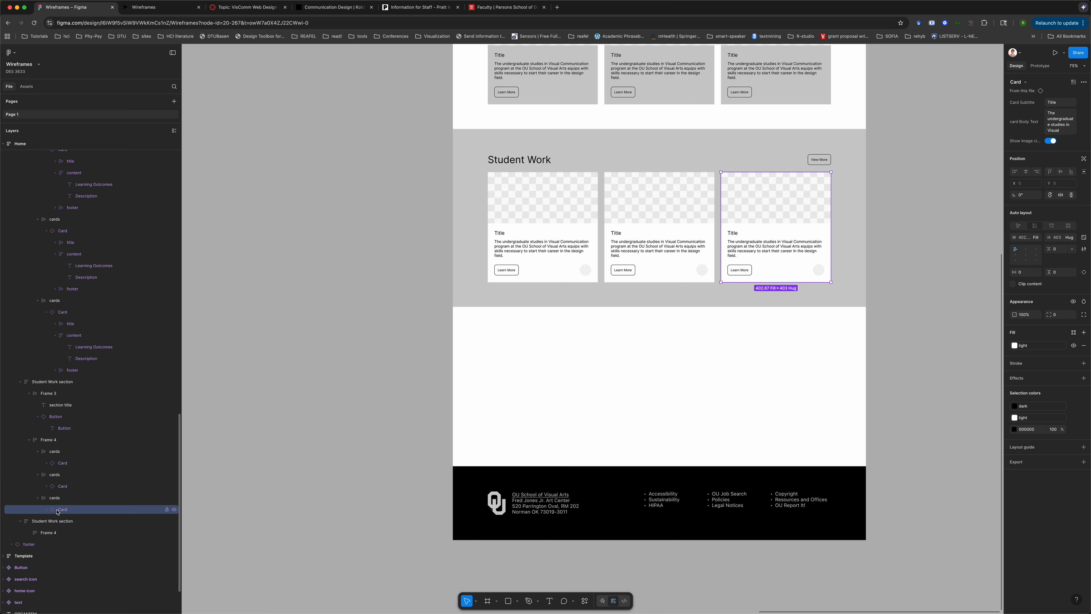
left_click(58, 486, "shift")
left_click(59, 463, "shift")
left_click_drag(60, 466, 52, 447)
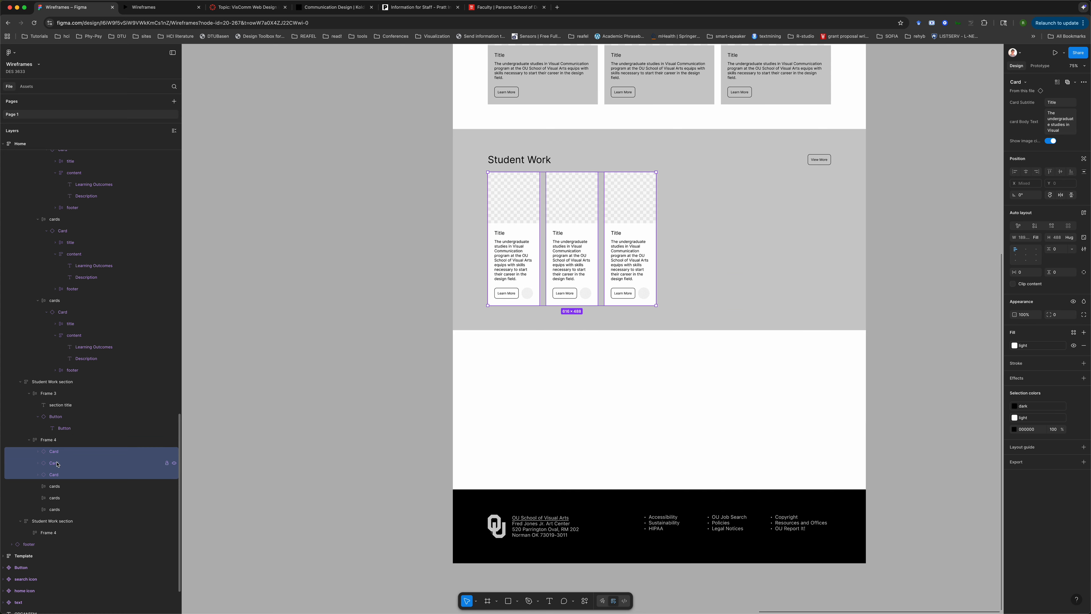
Delete the three empty cards wrappers from the Student Work section
left_click(56, 486)
left_click(56, 511, "shift")
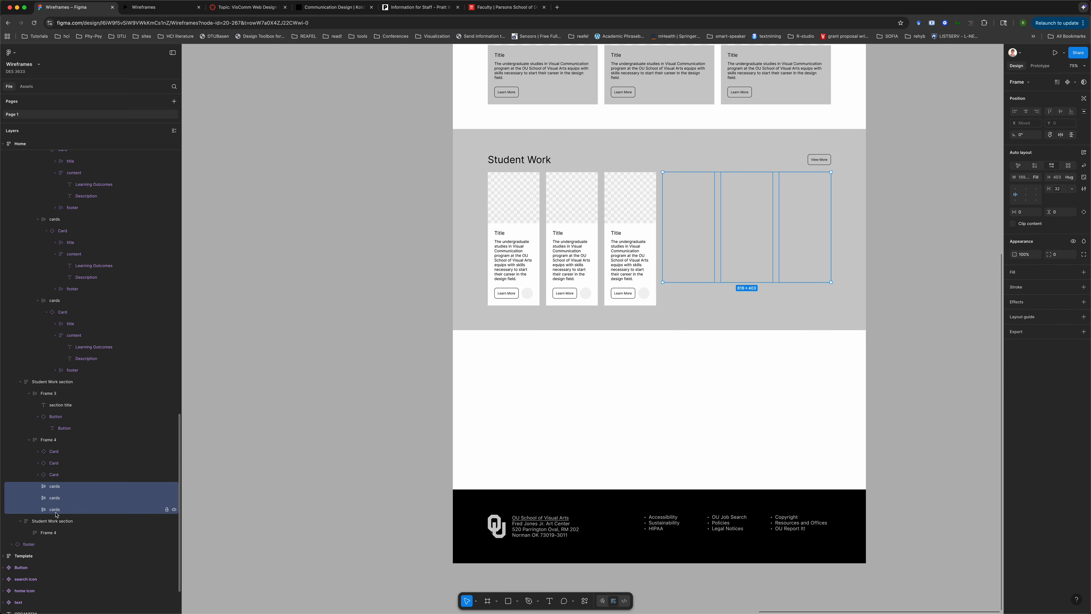
key("Delete")
Move the three News Card instances out of their cards wrappers directly into the News section's Frame 4
scroll(575, 156, "up", 3)
left_click(564, 155)
double_click(564, 155)
double_click(564, 154)
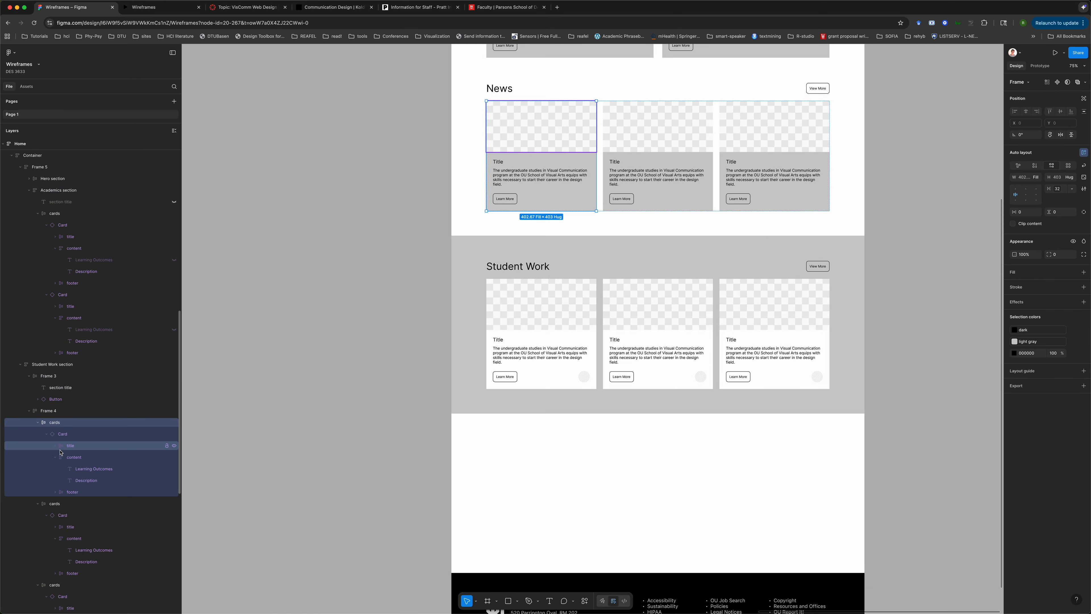
left_click(46, 434)
left_click(46, 457)
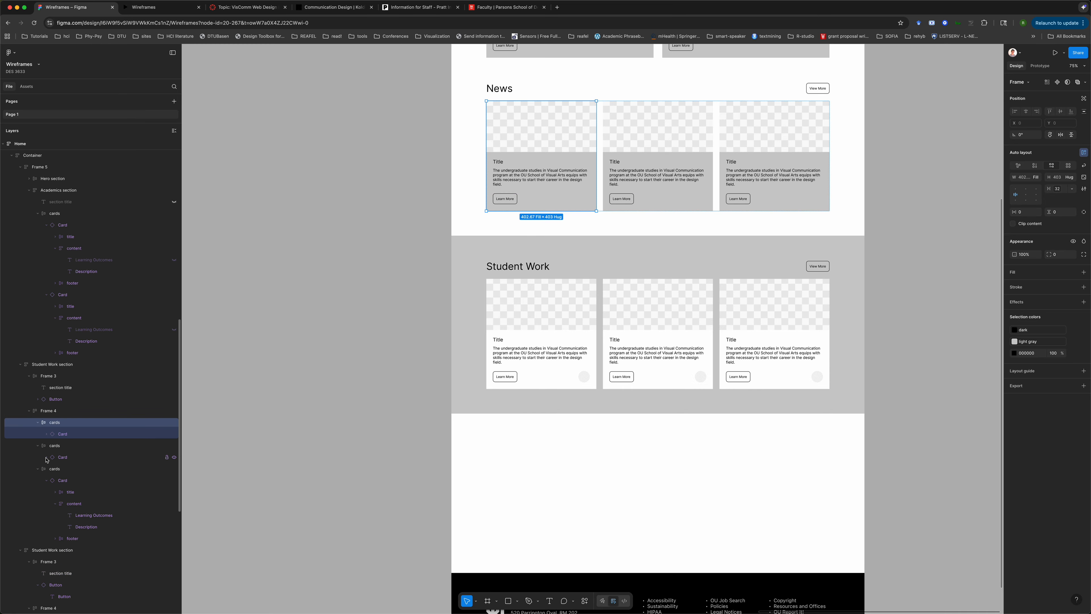
left_click(46, 480)
left_click(61, 481)
left_click(59, 457, "shift")
left_click(56, 434, "shift")
left_click_drag(62, 437, 55, 416)
Delete the three empty cards wrappers left in the News section
left_click(56, 457)
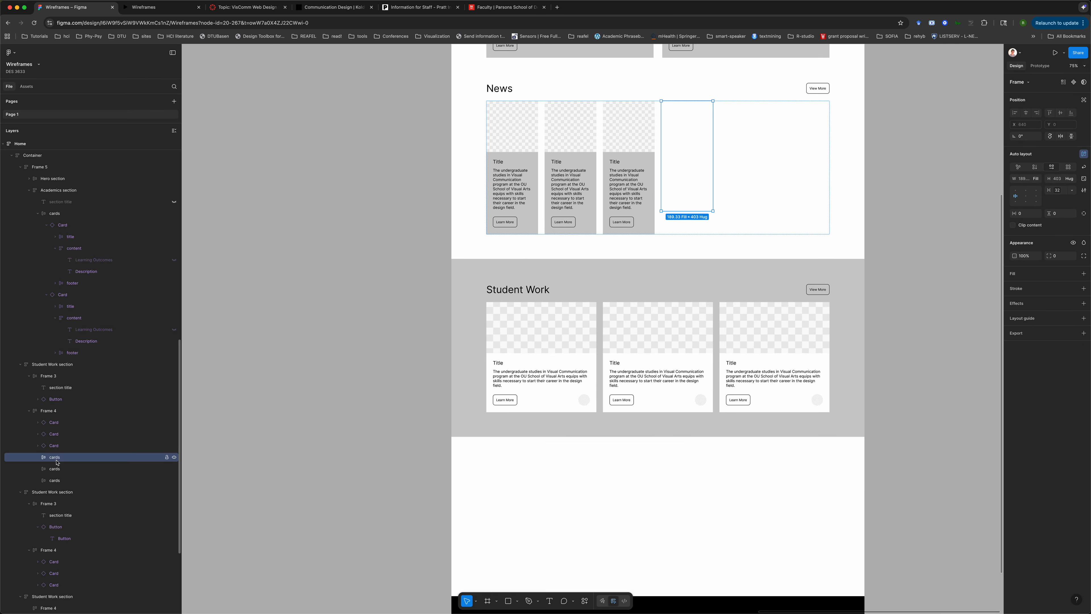
left_click(58, 480, "shift")
key("Delete")
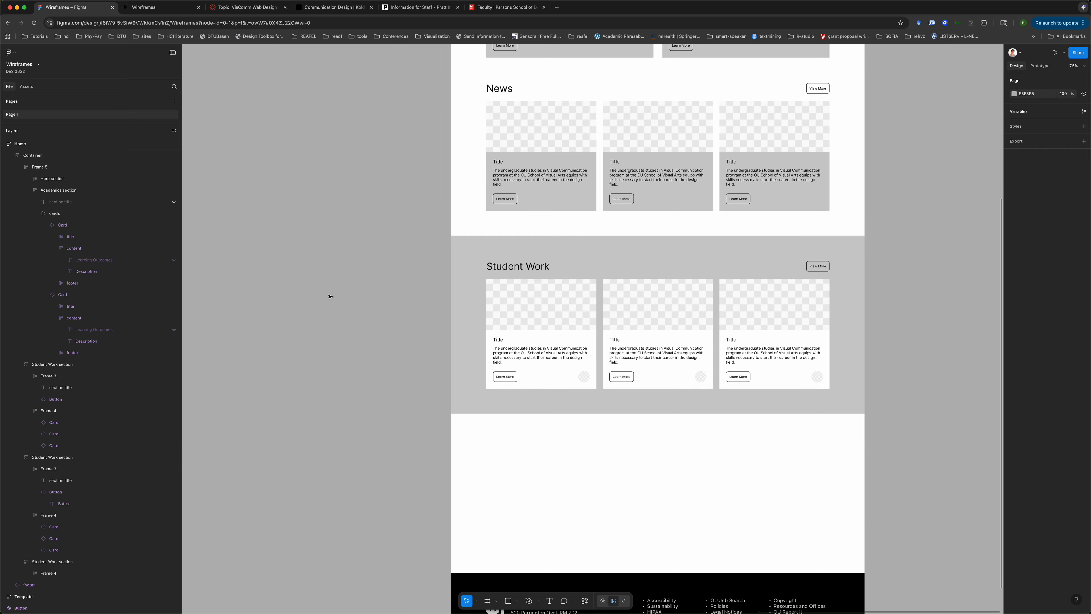
Collapse the Undergraduate and Graduate Card layers in the Academics section and clear the selection
scroll(330, 296, "up", 4)
double_click(509, 191)
double_click(509, 191)
double_click(509, 190)
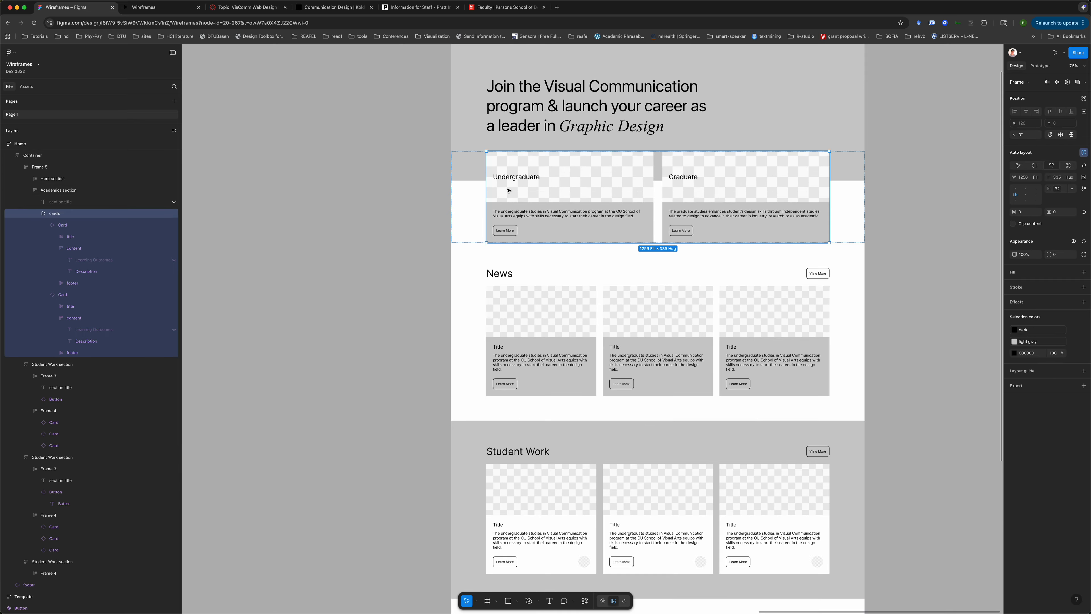
left_click(46, 225)
left_click(46, 237)
left_click(316, 251)
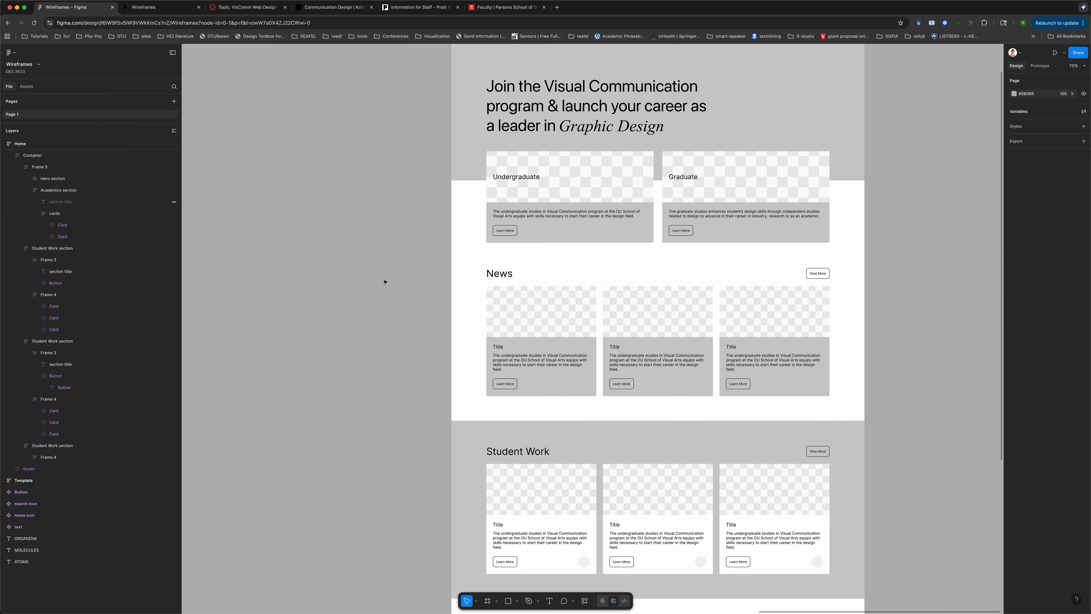
Select the blank section's empty Frame 4 and examine the Home page's sections from the hero down to it
scroll(383, 282, "down", 5)
scroll(383, 282, "down", 4)
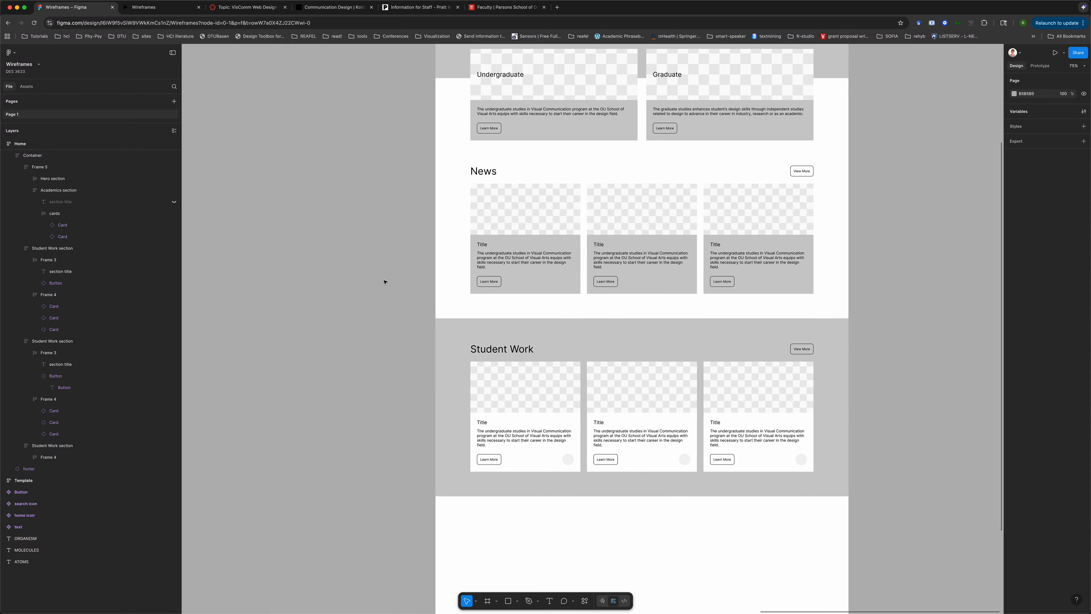
left_click(543, 390)
double_click(543, 389)
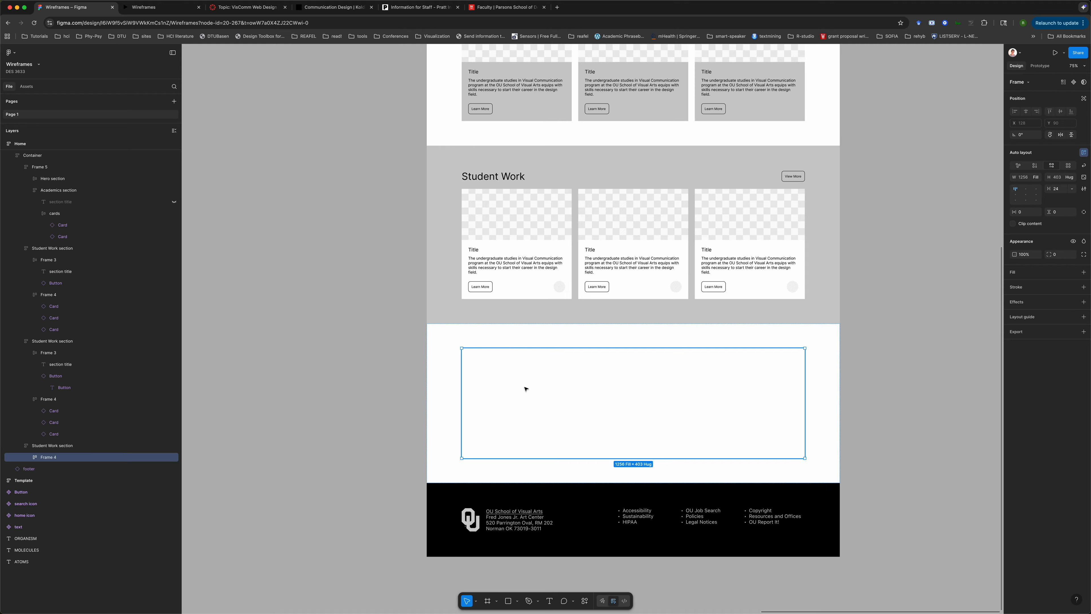
scroll(529, 301, "up", 8)
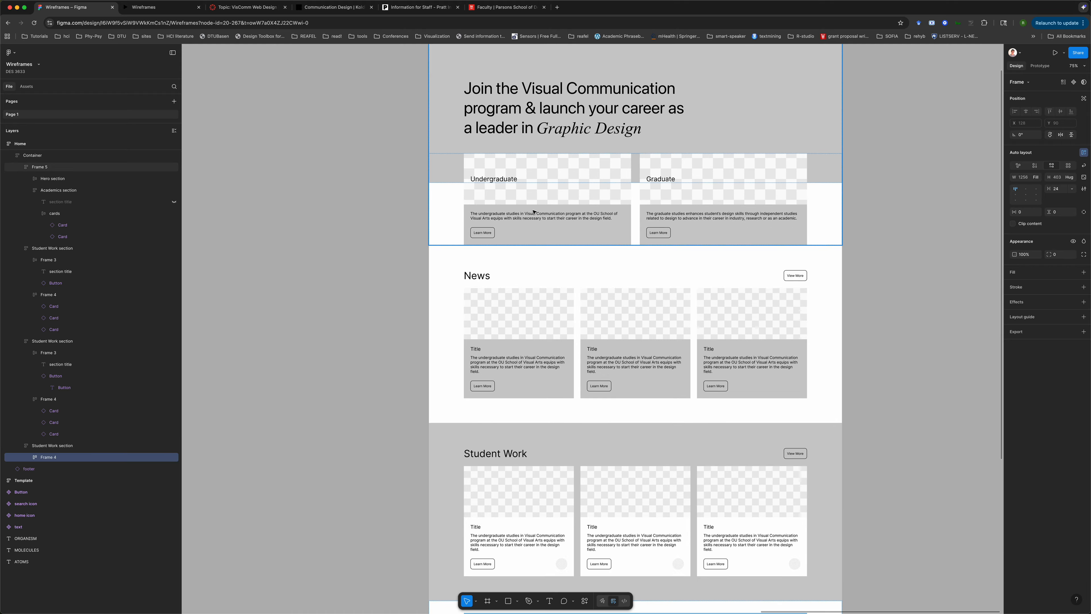
scroll(543, 144, "up", 3)
scroll(546, 191, "down", 6)
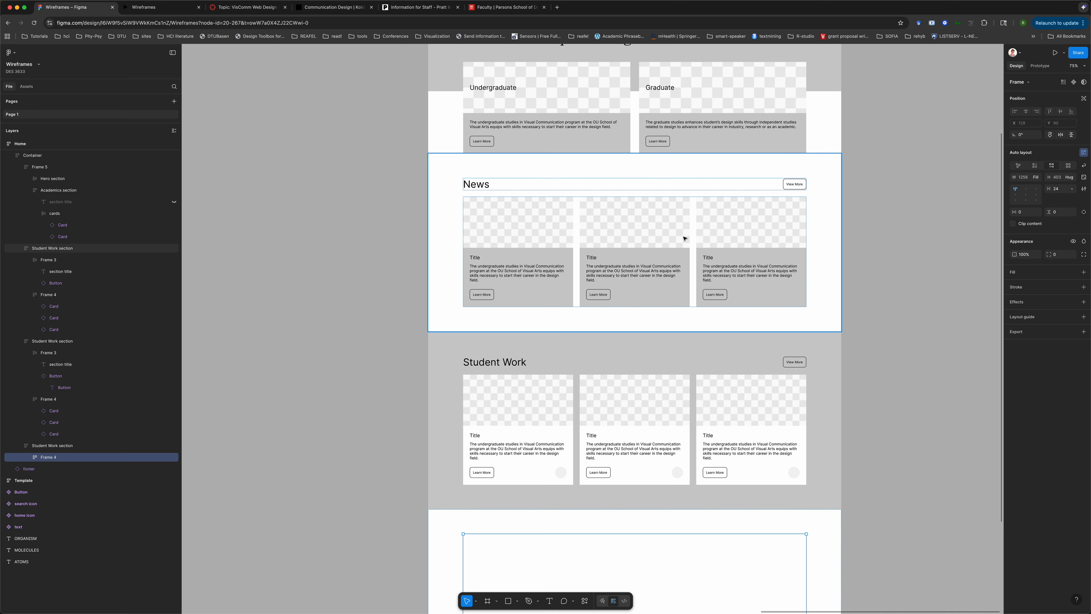
scroll(620, 333, "down", 5)
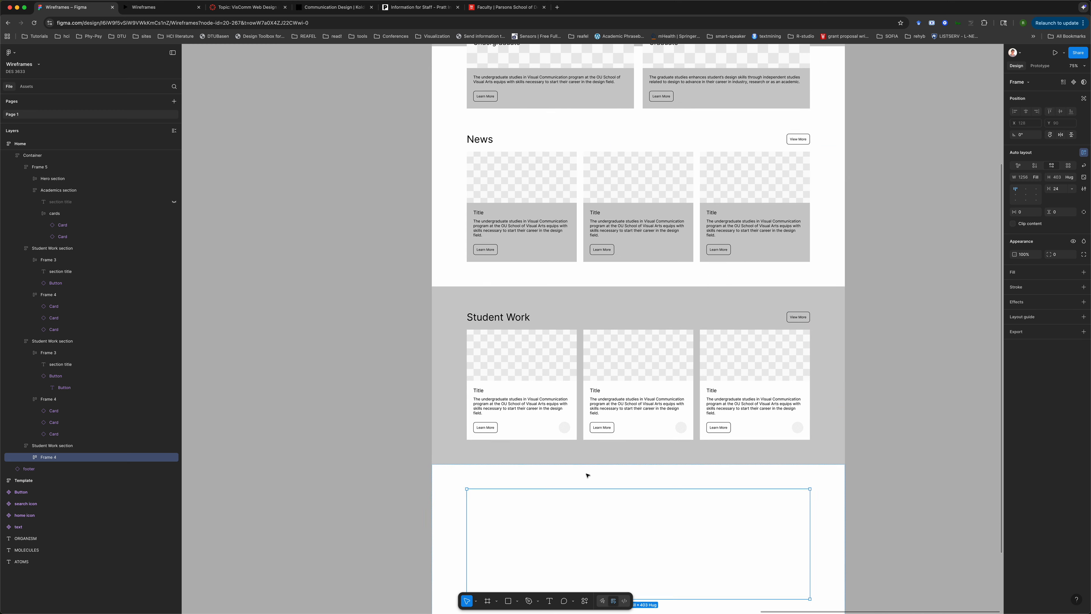
scroll(572, 402, "up", 2)
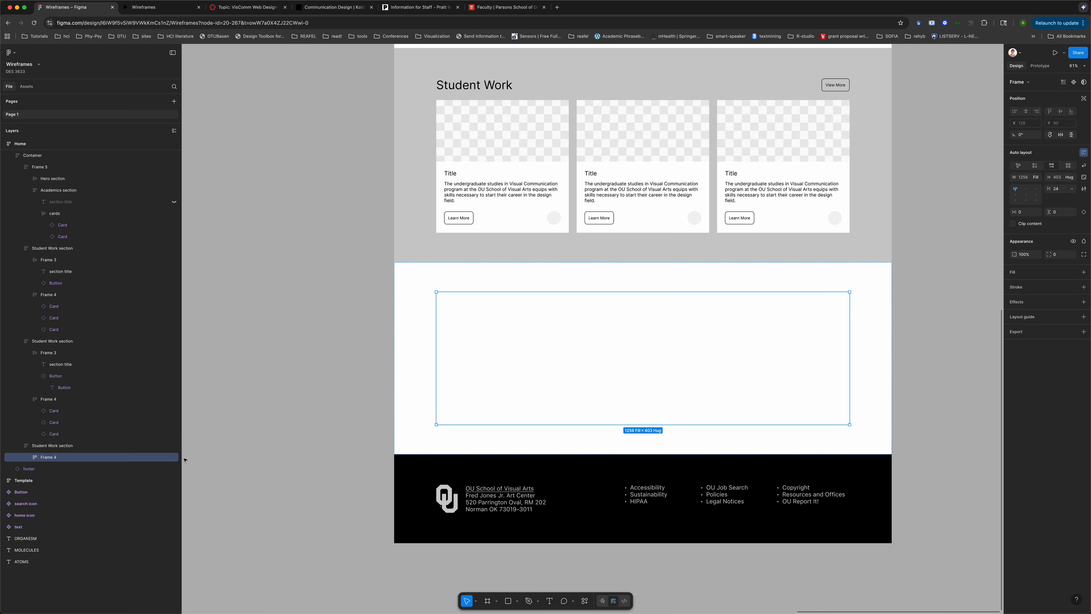
Draw a text box about 704 × 174 in the blank section's empty frame and enter "Blah Blah Blah"
key("t")
left_click_drag(488, 312, 721, 369)
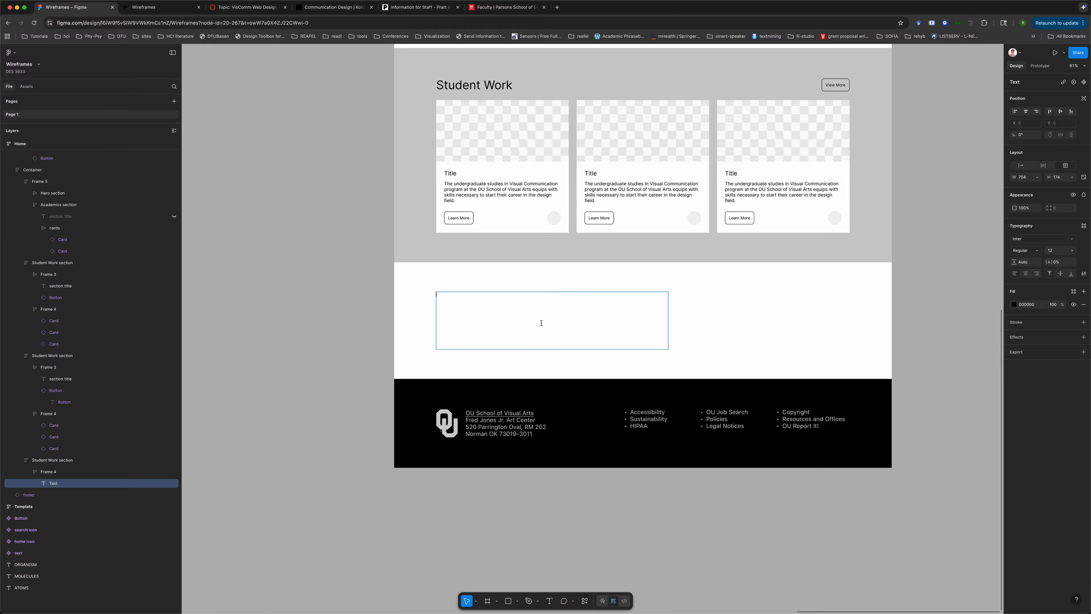
key("super+a")
key("Escape")
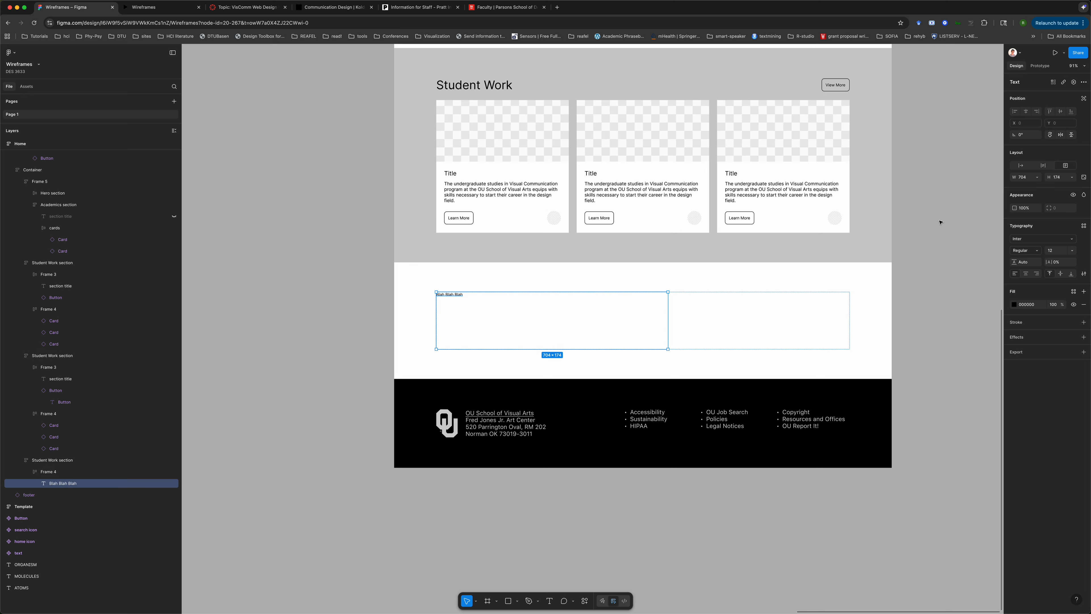
Center the placeholder text horizontally and set its width to fill the container in the blank section's frame
left_click(1026, 274)
left_click(572, 343)
left_click(599, 313)
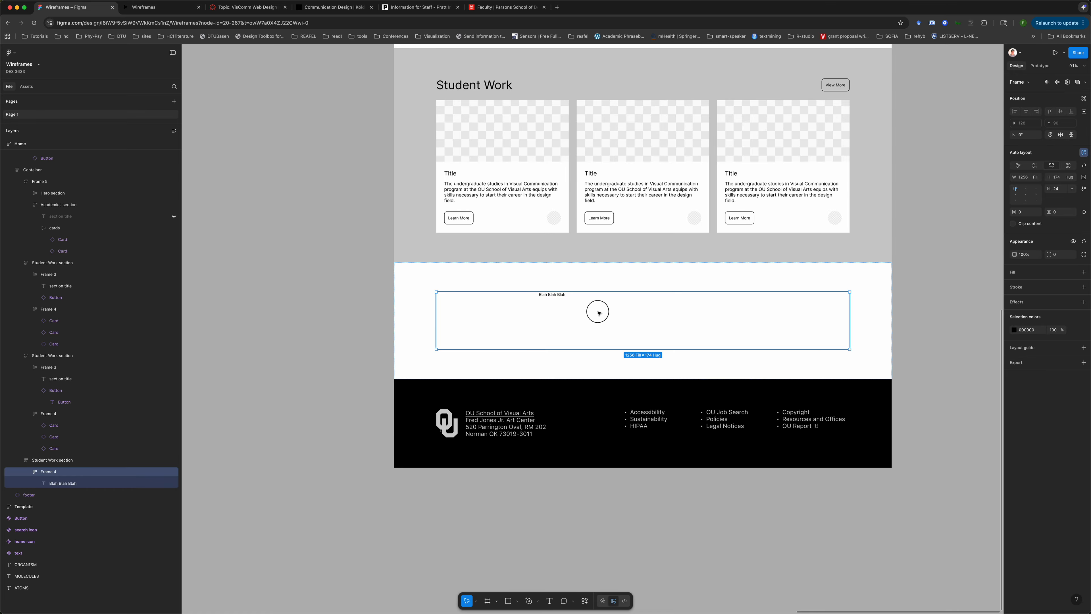
left_click(599, 313)
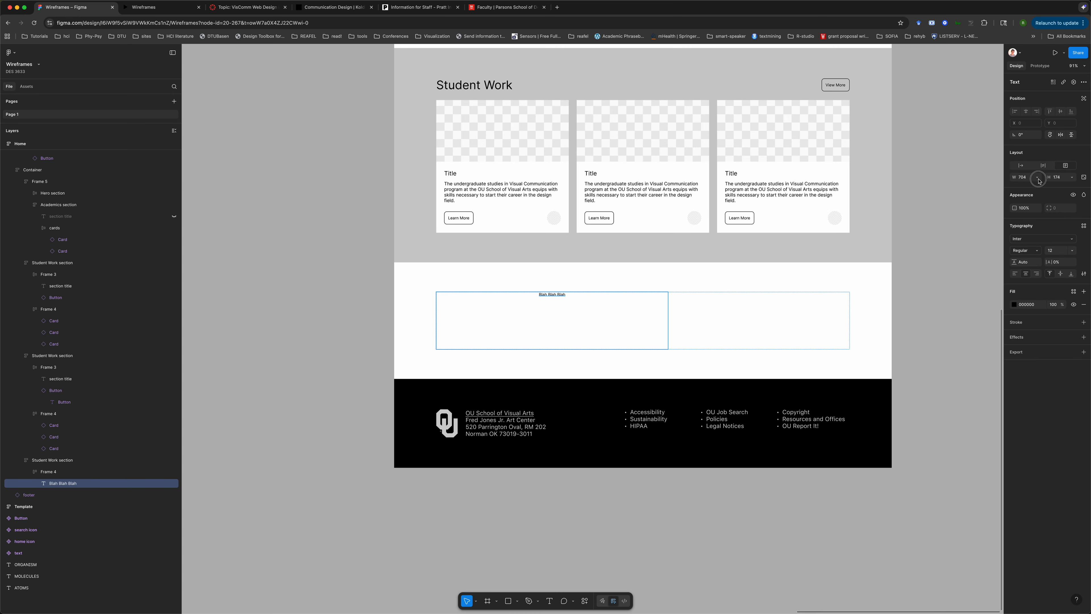
left_click(1036, 178)
left_click(1026, 196)
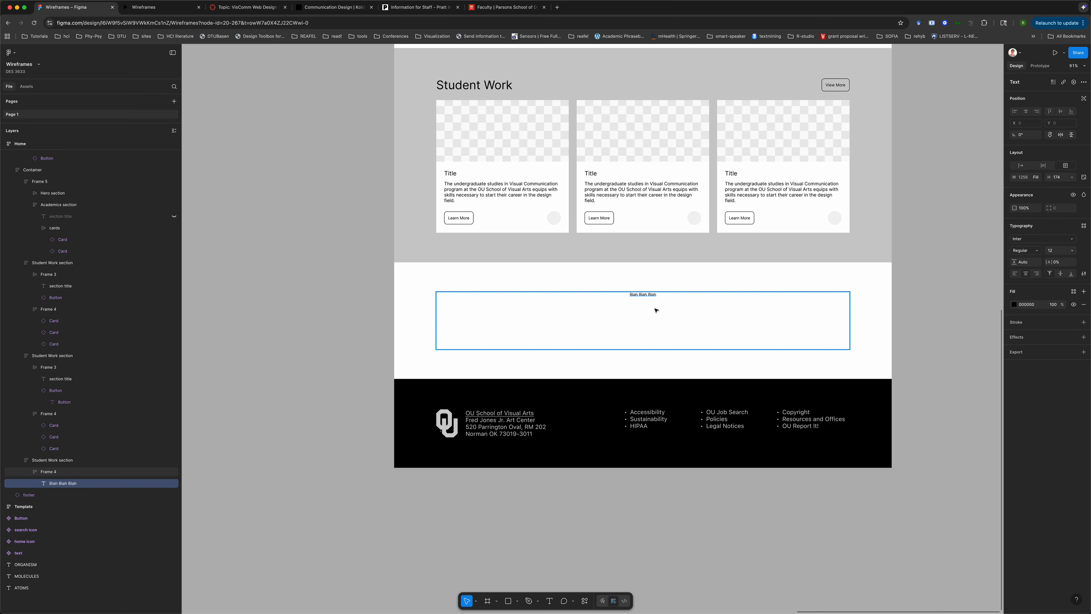
Align the placeholder text to the vertical middle and set its height to hug contents
left_click(1060, 274)
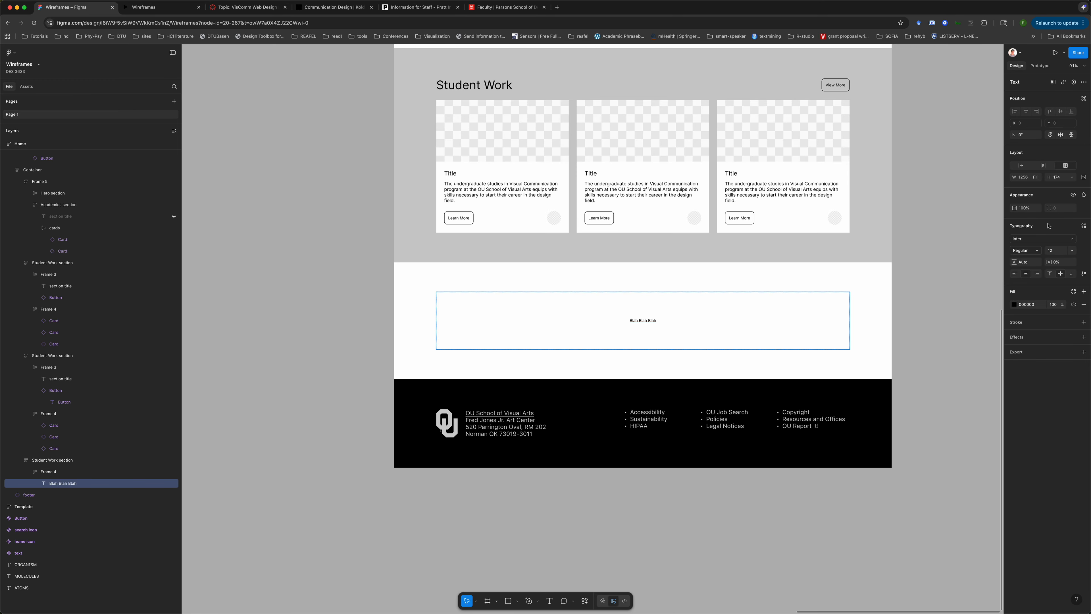
left_click(1073, 178)
left_click(1061, 187)
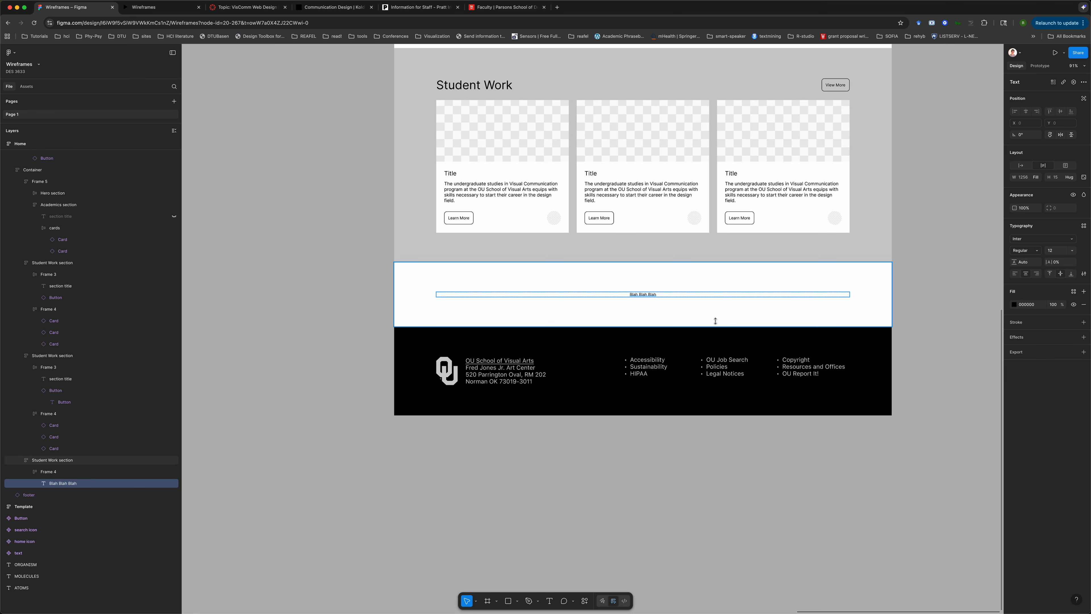
Replace the placeholder text with "Join our world class program and become a leader in design industry." followed by a blank line
double_click(650, 295)
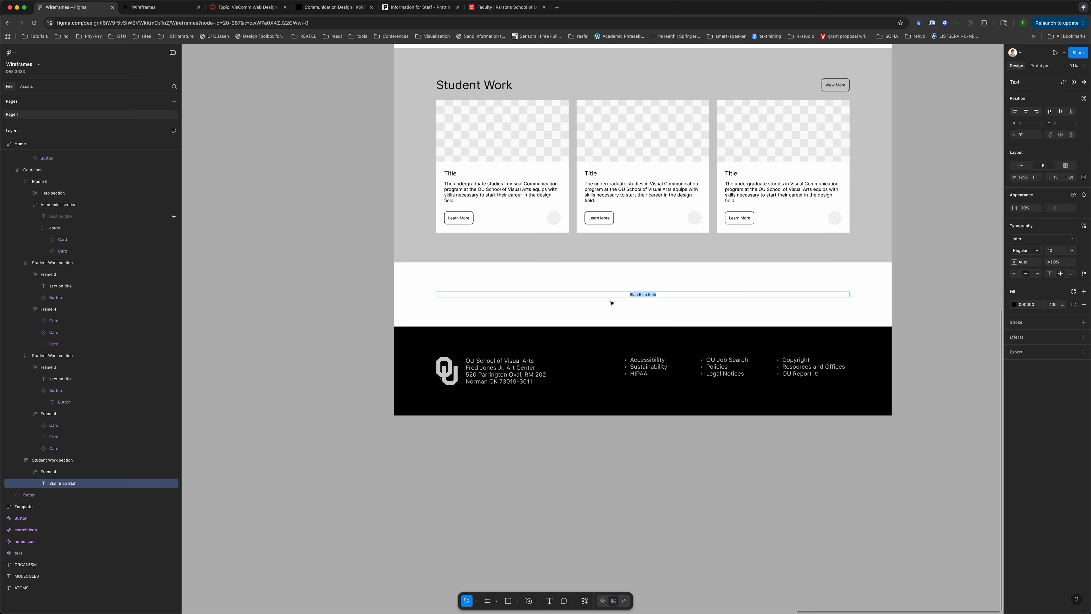
key("Escape")
double_click(652, 295)
type("C")
key("BackSpace")
key("super+a")
type("J")
type("m and become a leader in d")
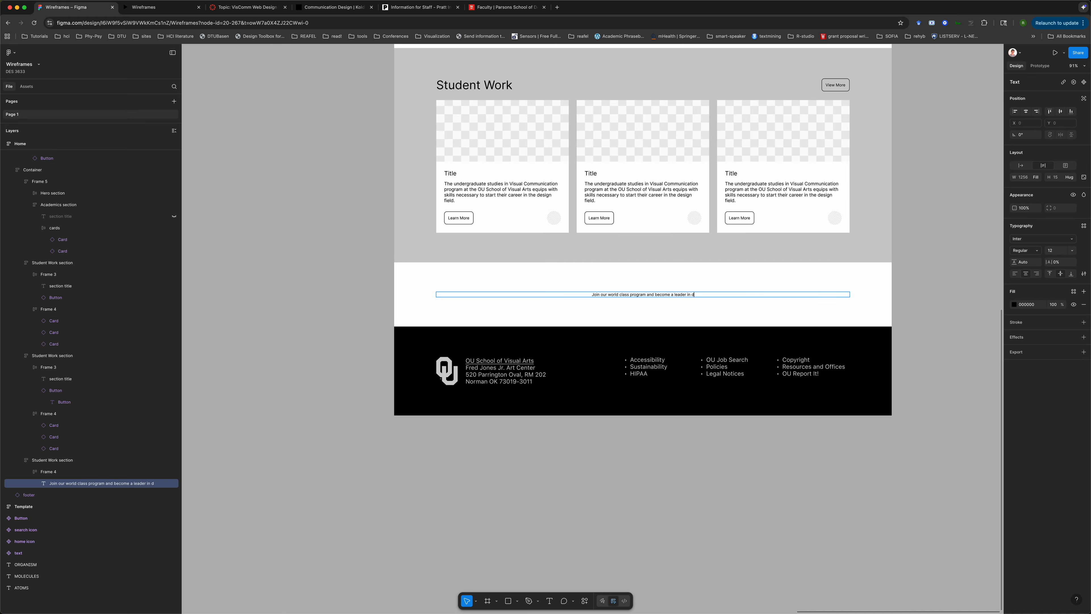
type("esign industry.")
key("Return")
key("Escape")
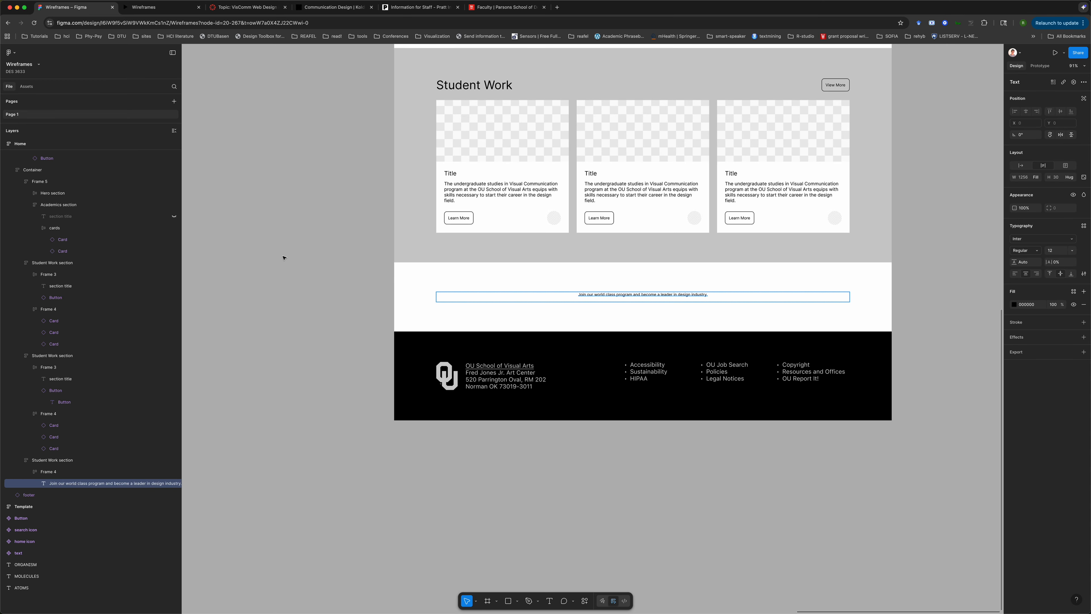
Find the Button component in the assets and place a dark instance in the frame with the "Join our world class program" text
scroll(282, 258, "down", 5, "ctrl")
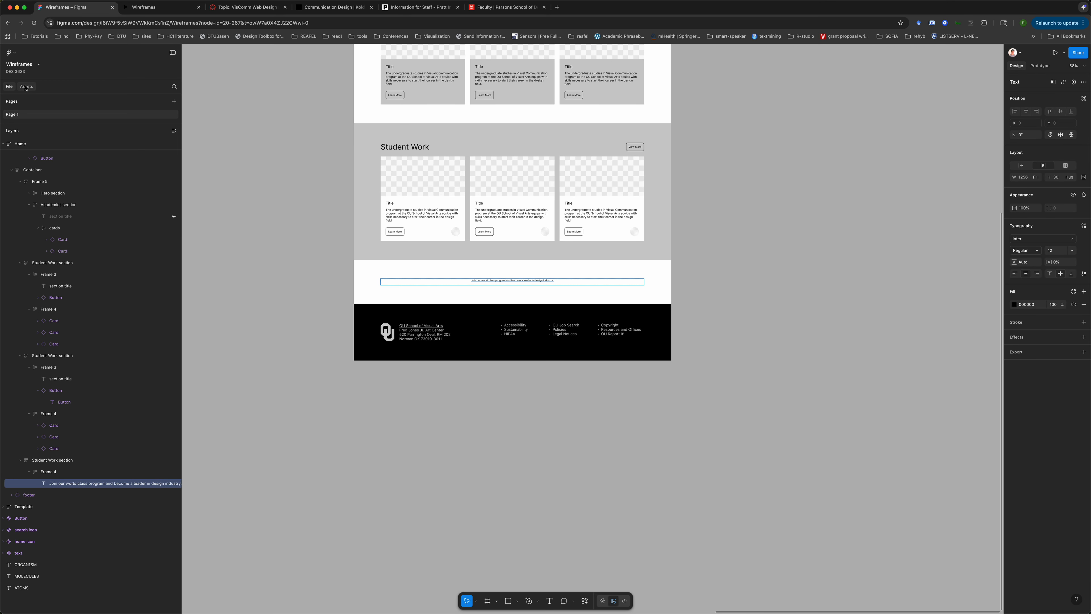
left_click(26, 87)
type("button")
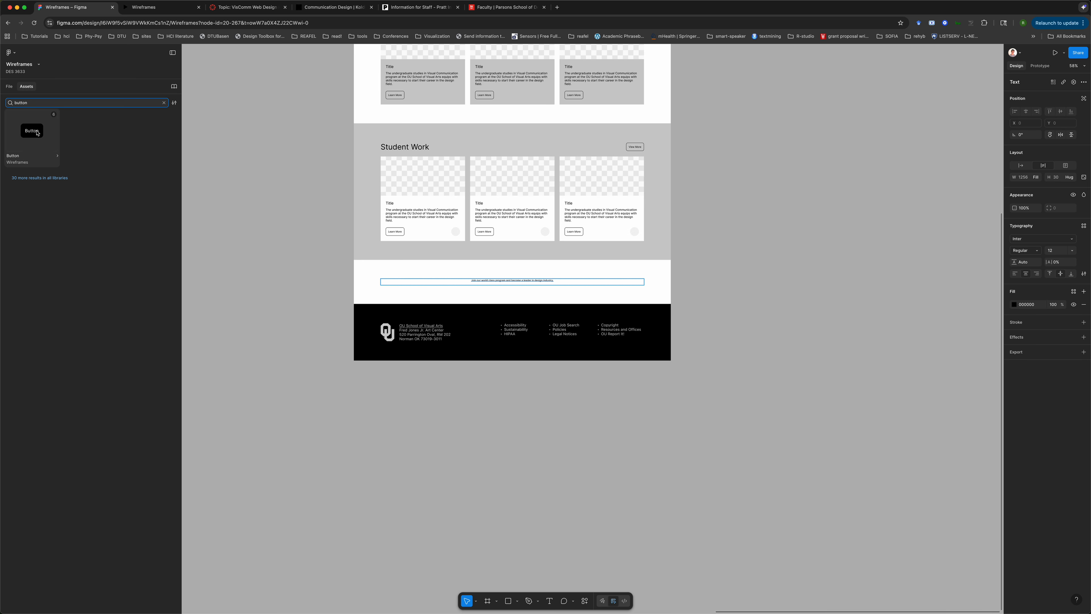
left_click(48, 154)
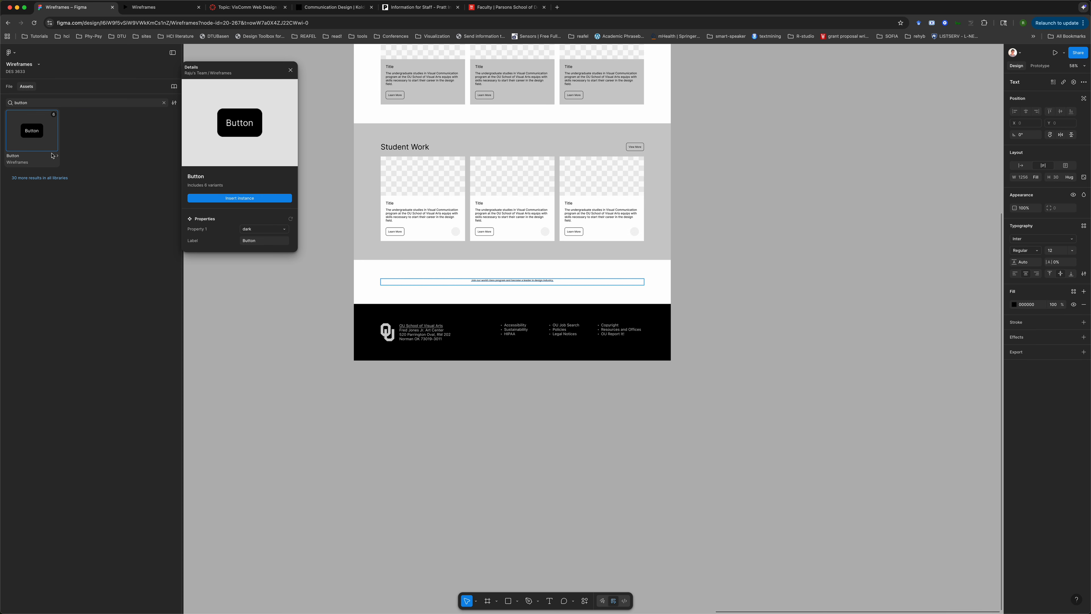
left_click(240, 199)
key("Delete")
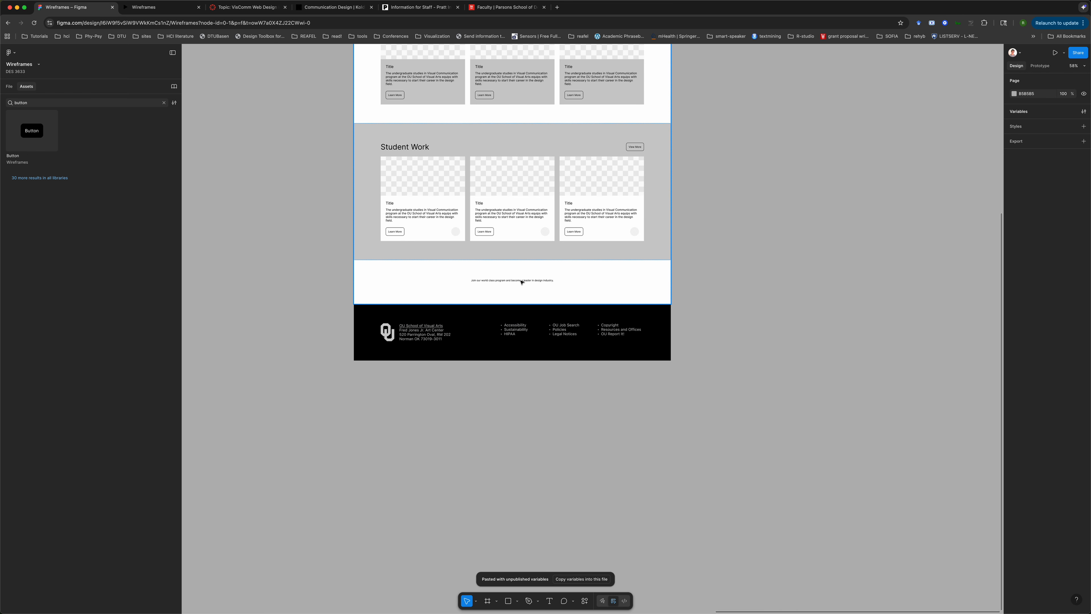
triple_click(522, 282)
key("ctrl+v")
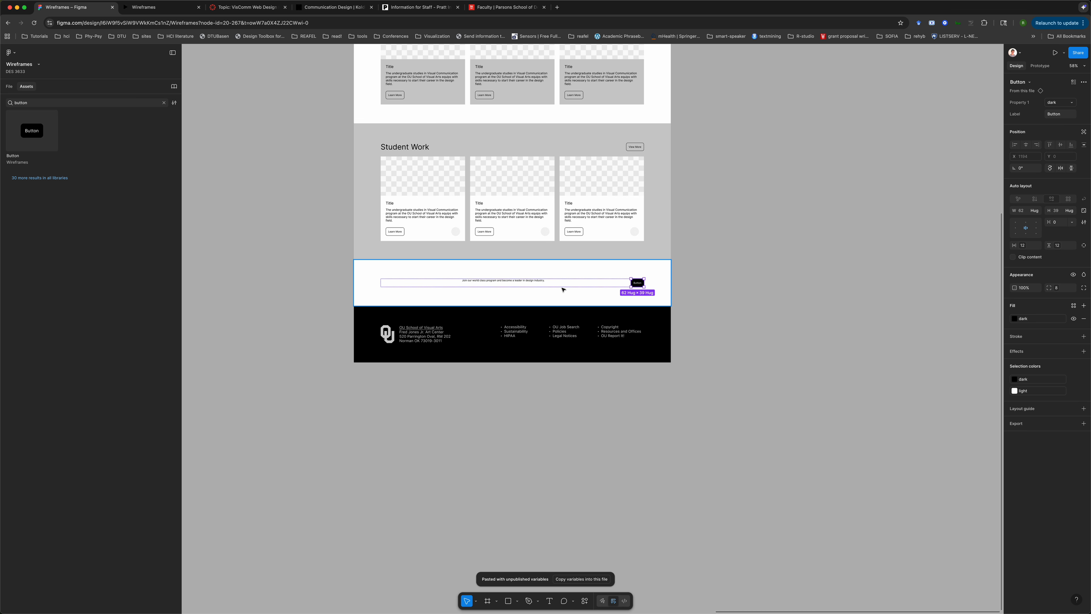
Stack the text and button vertically in Frame 4, centered, keeping a gap of 24
left_click(9, 86)
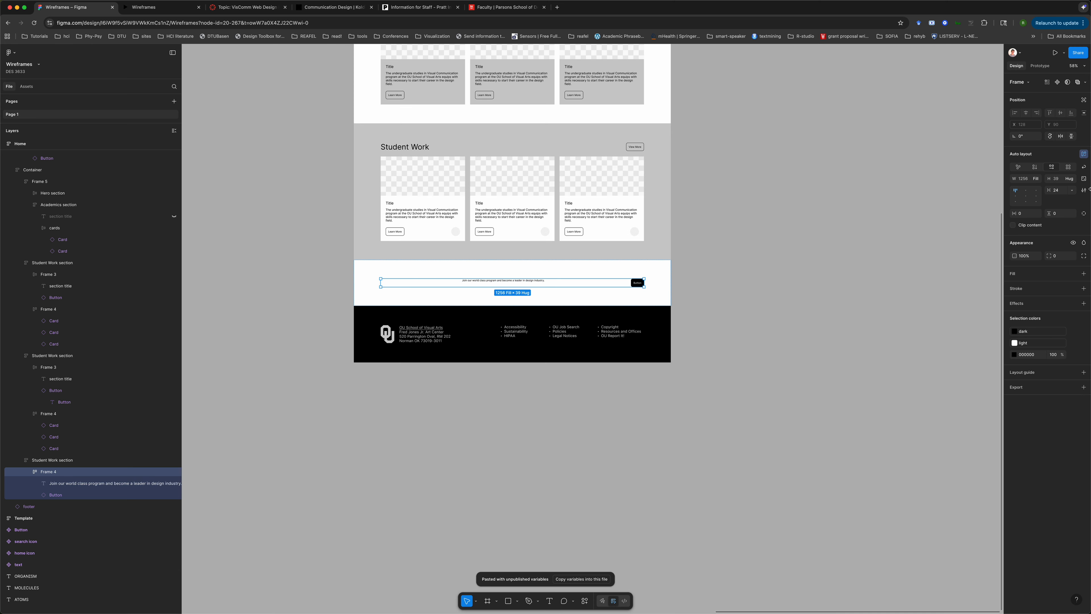
left_click(1035, 167)
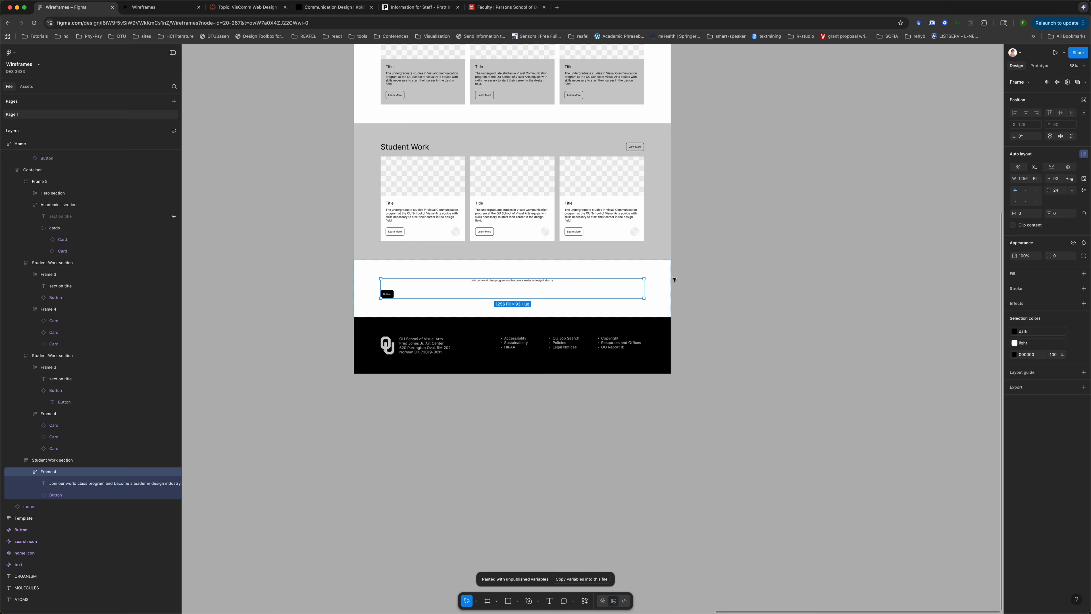
left_click(1026, 196)
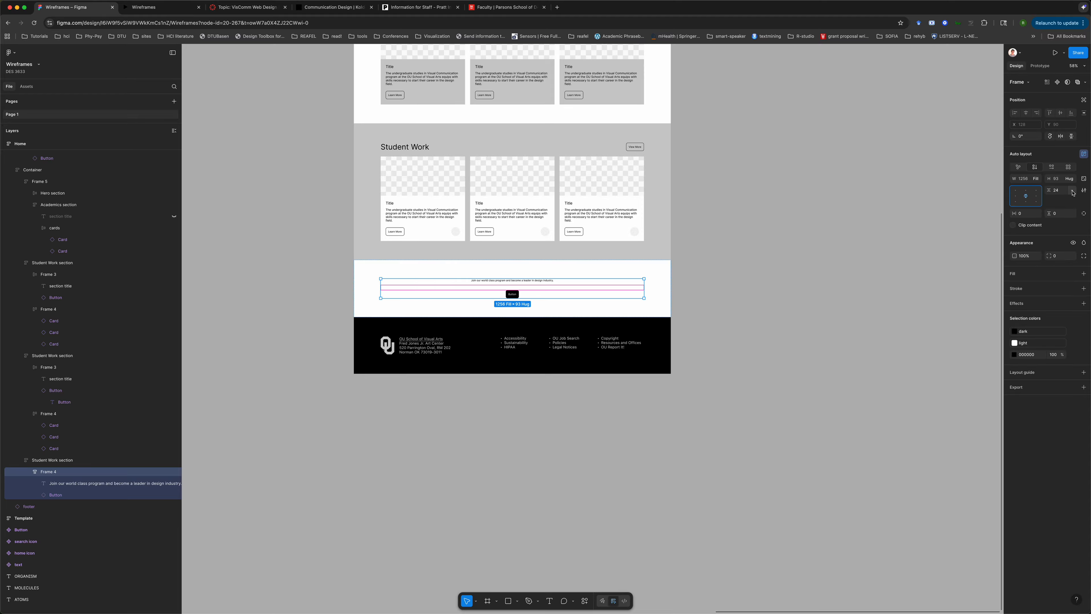
left_click(1072, 191)
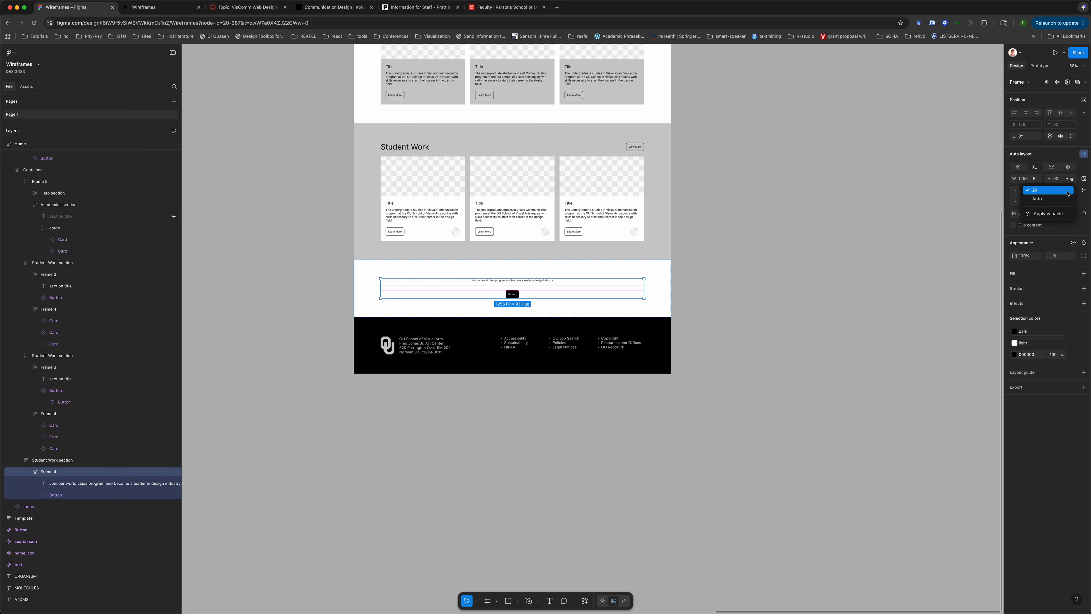
left_click(1046, 191)
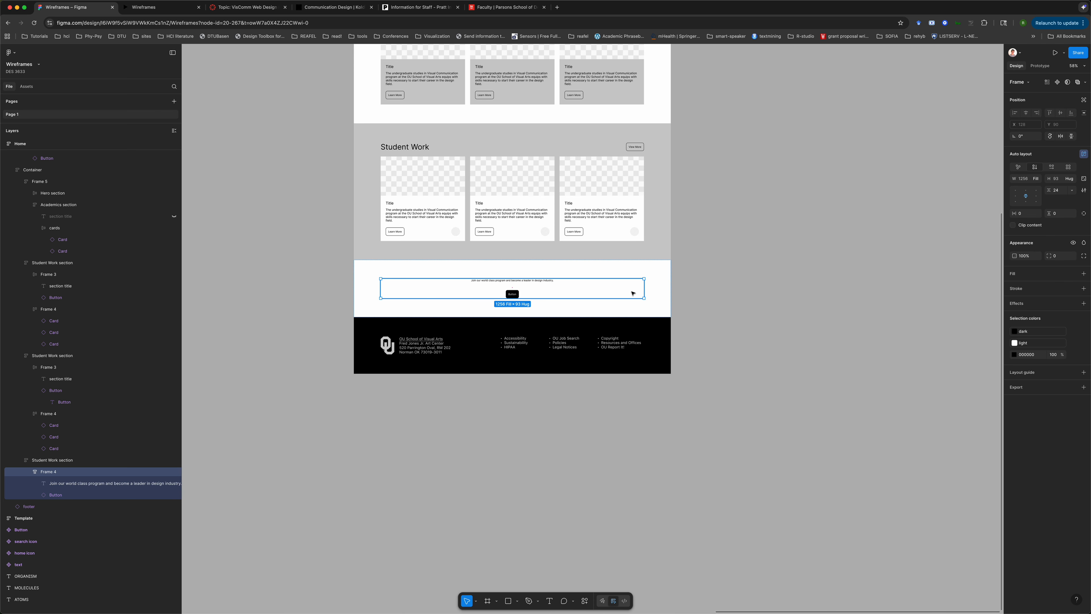
key("Escape")
Try the x large and Title size variables on the "Join our world class program" text, then settle on H1
left_click(524, 284)
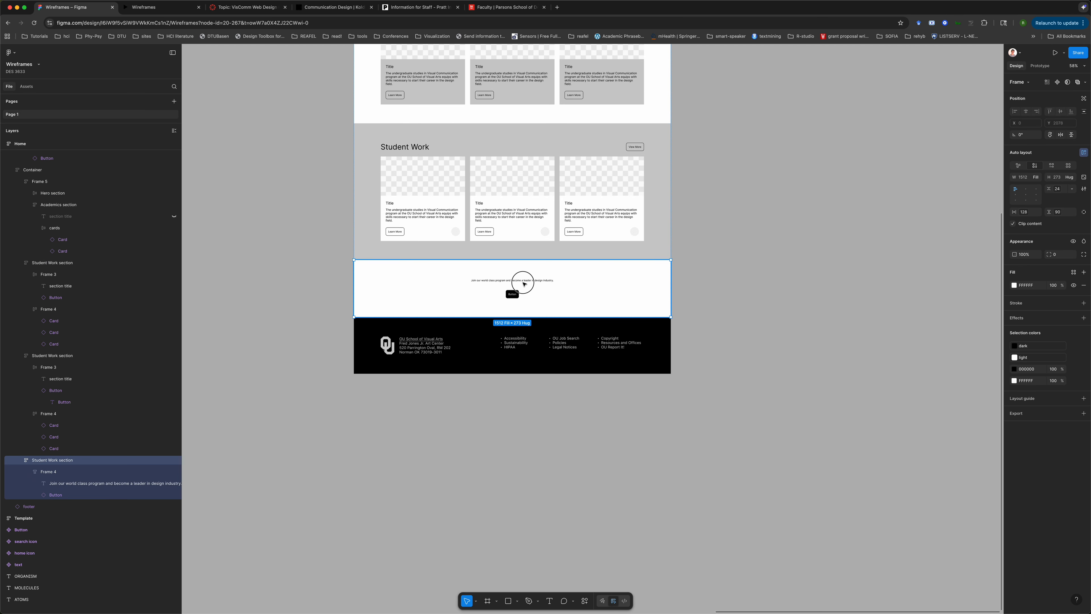
left_click(524, 284)
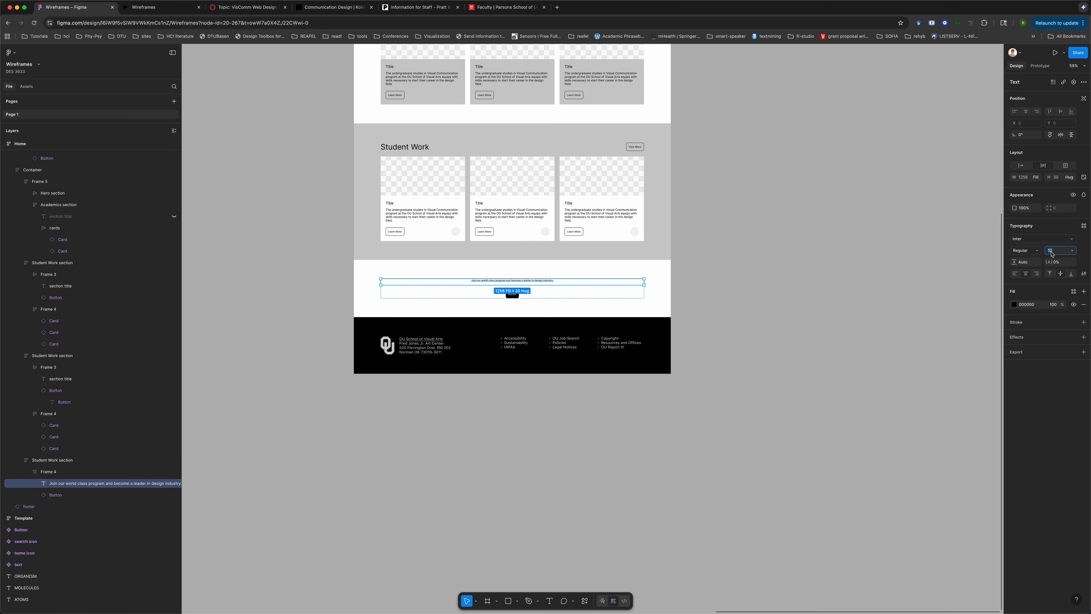
left_click(1072, 250)
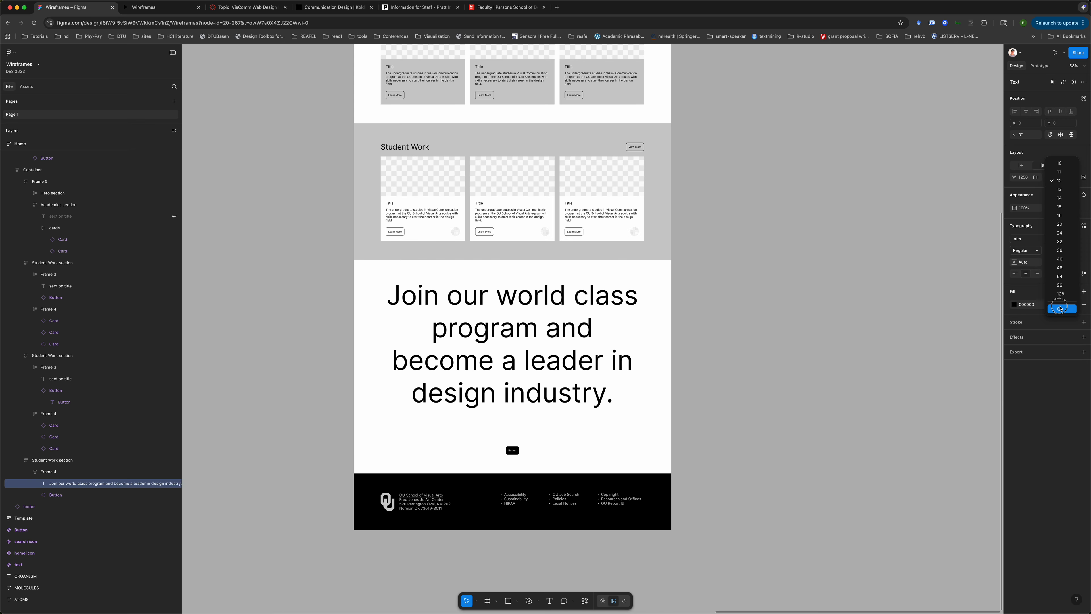
left_click(1059, 309)
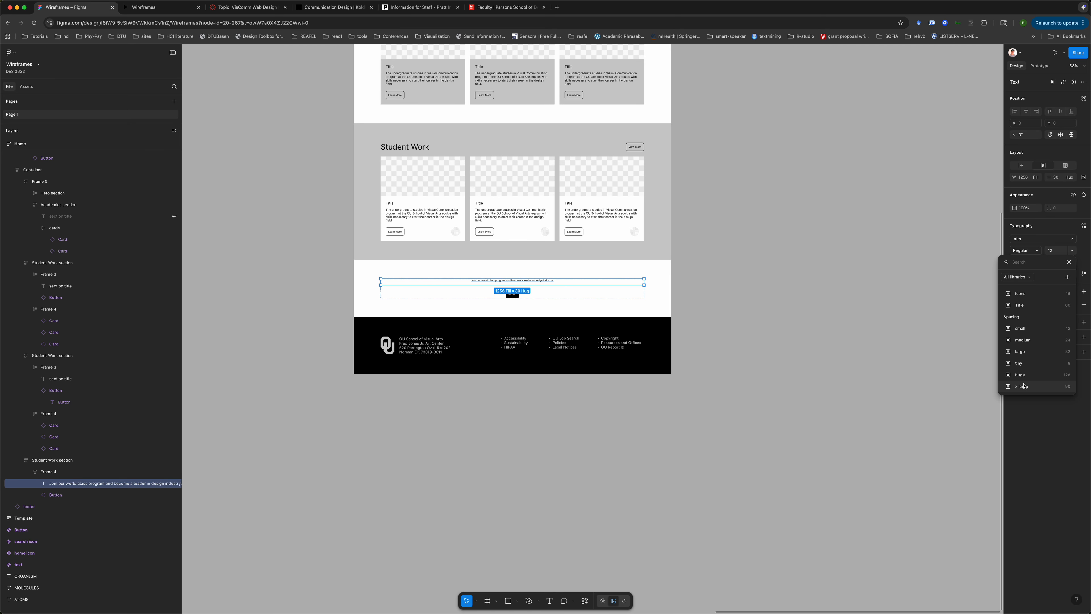
left_click(1027, 385)
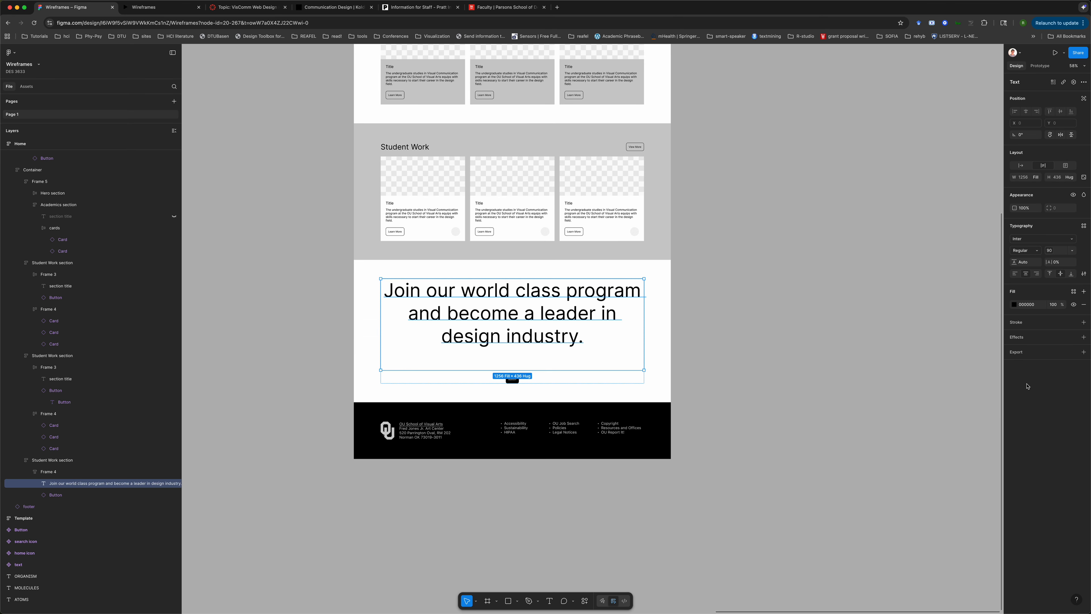
left_click(1048, 250)
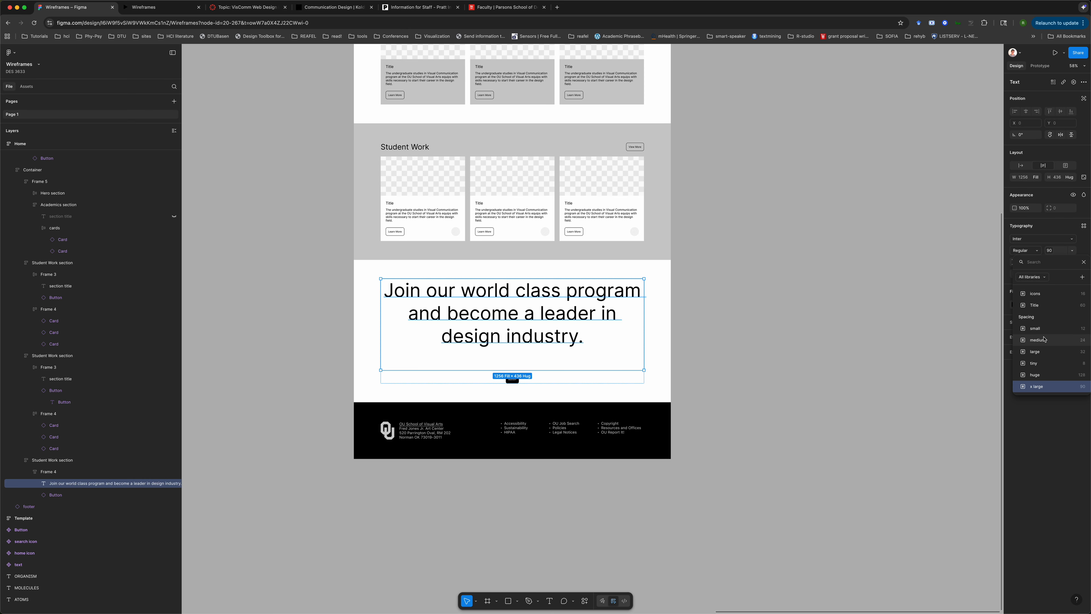
scroll(1041, 319, "up", 3)
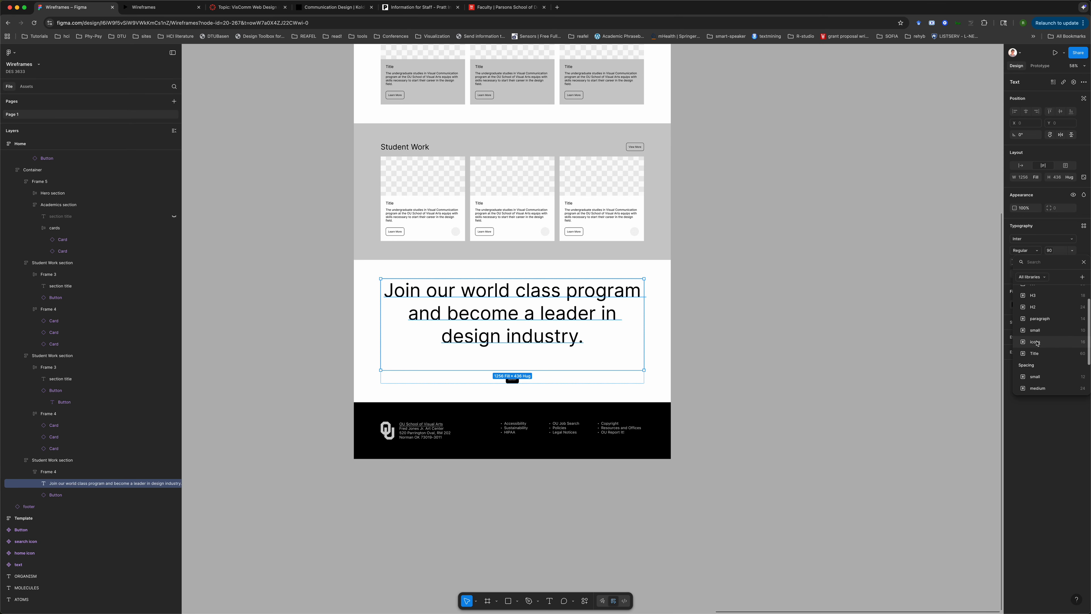
left_click(1040, 355)
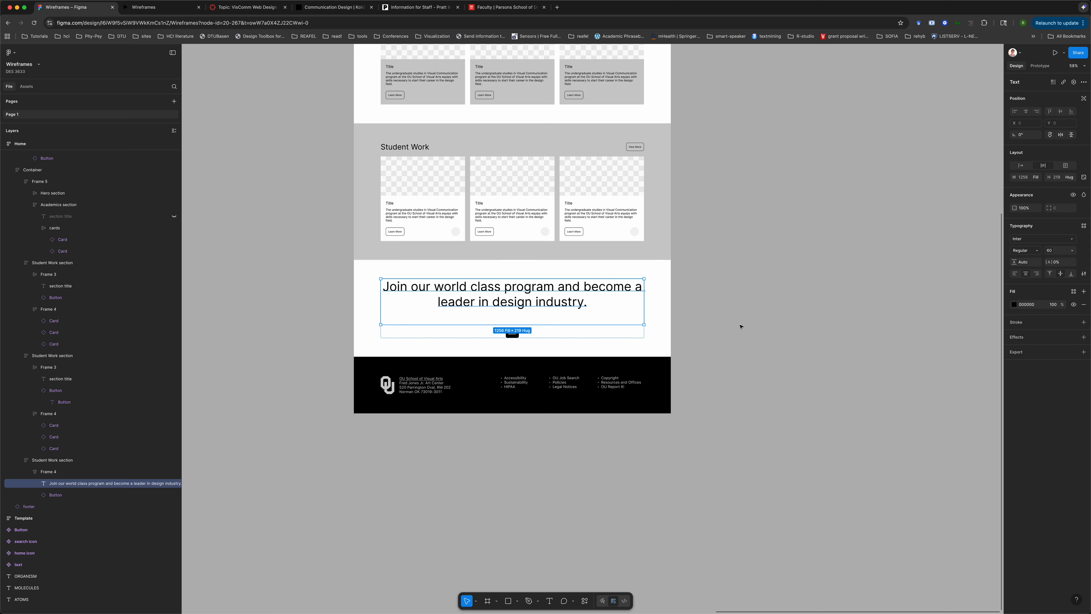
left_click(1051, 252)
scroll(1048, 334, "up", 2)
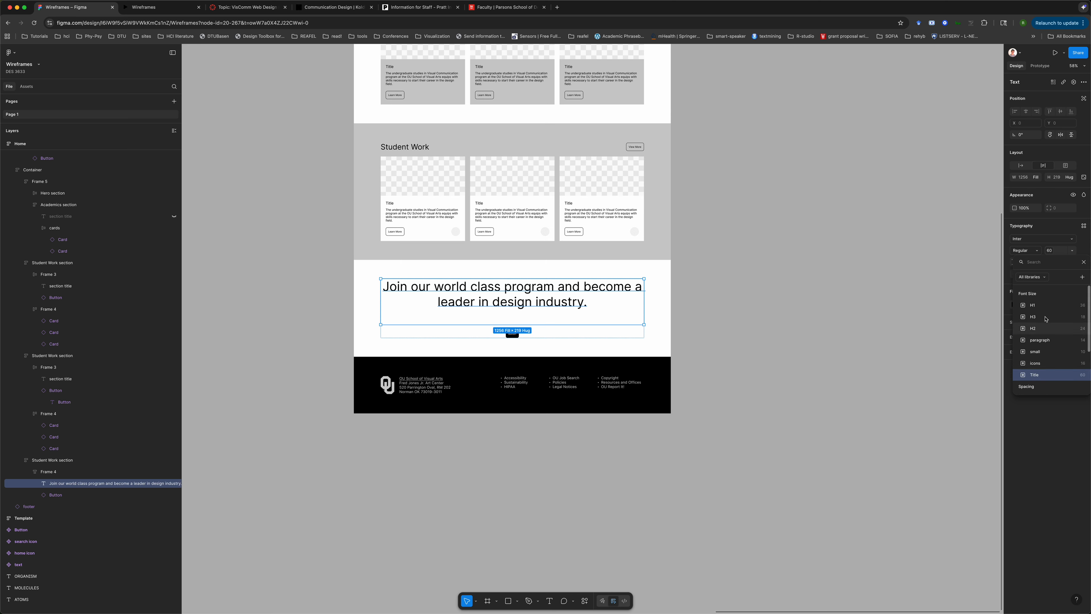
left_click(1045, 306)
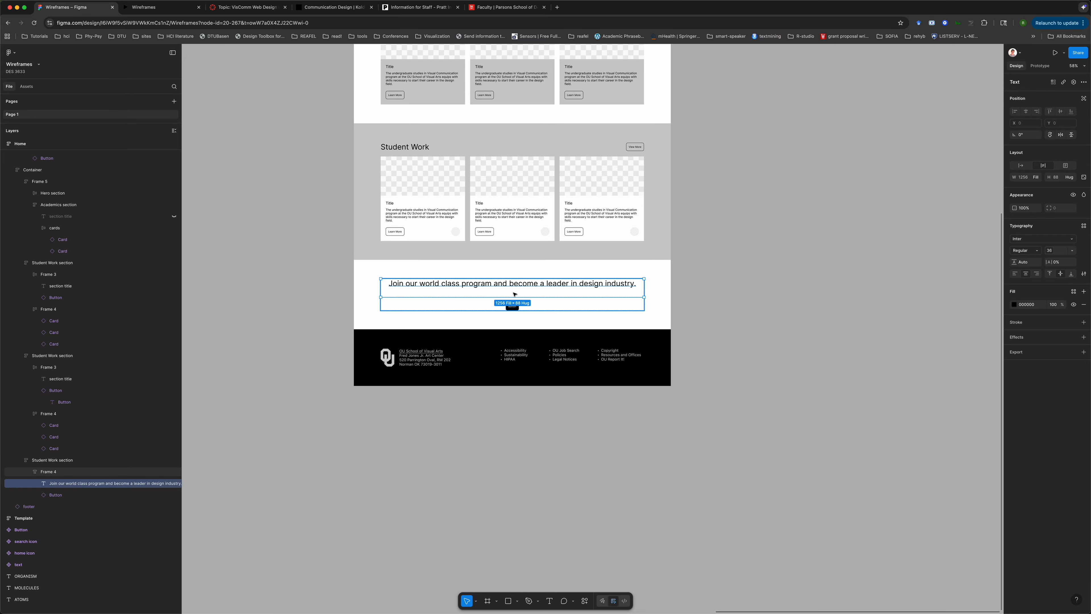
Break the text onto a second line before "in design industry." and remove the blank line at its end
double_click(501, 284)
left_click(502, 283)
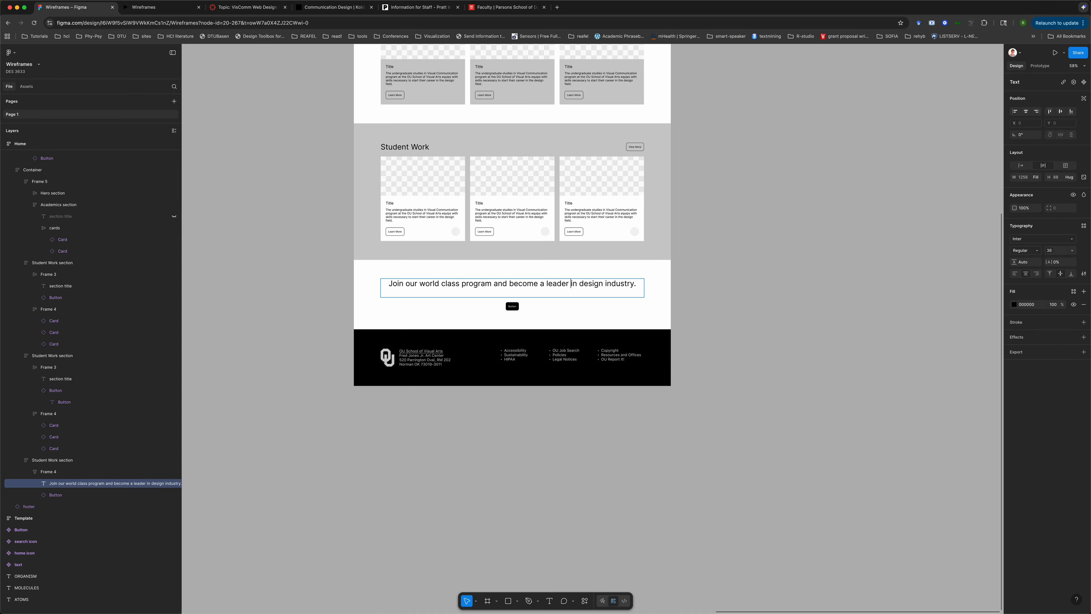
key("Return")
left_click(727, 273)
double_click(503, 298)
key("BackSpace")
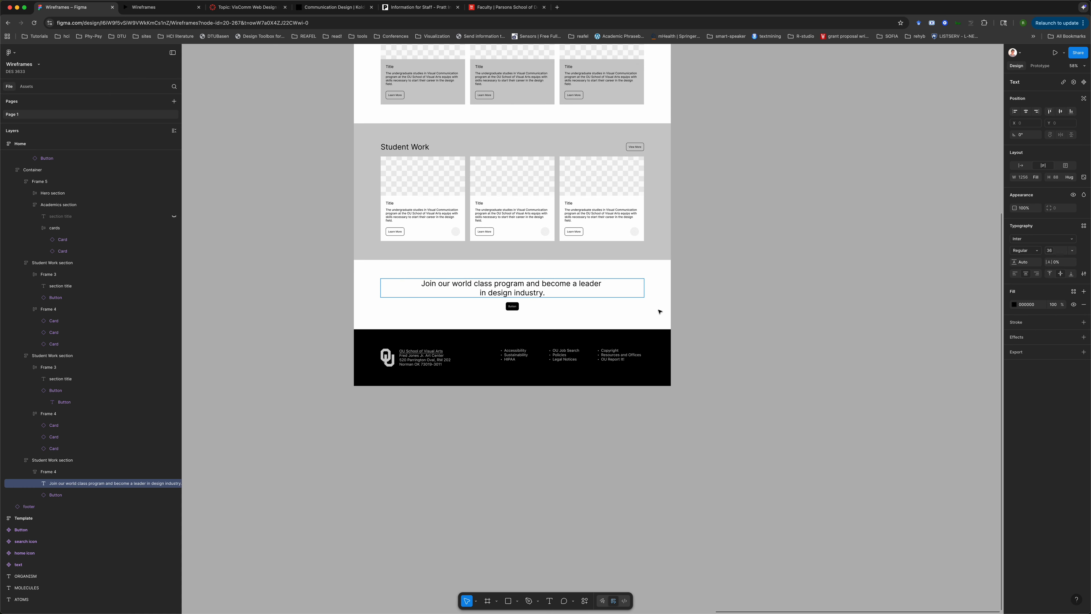
left_click(704, 305)
Change the label of the button under the text to "Apply Now"
scroll(498, 300, "up", 5)
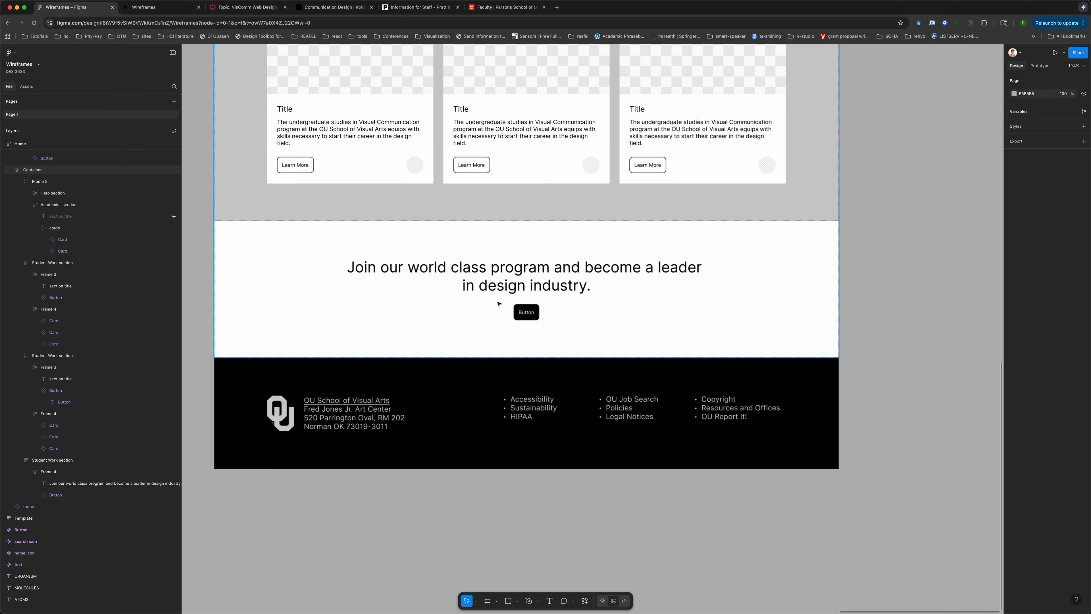
left_click(536, 314)
left_click(537, 313)
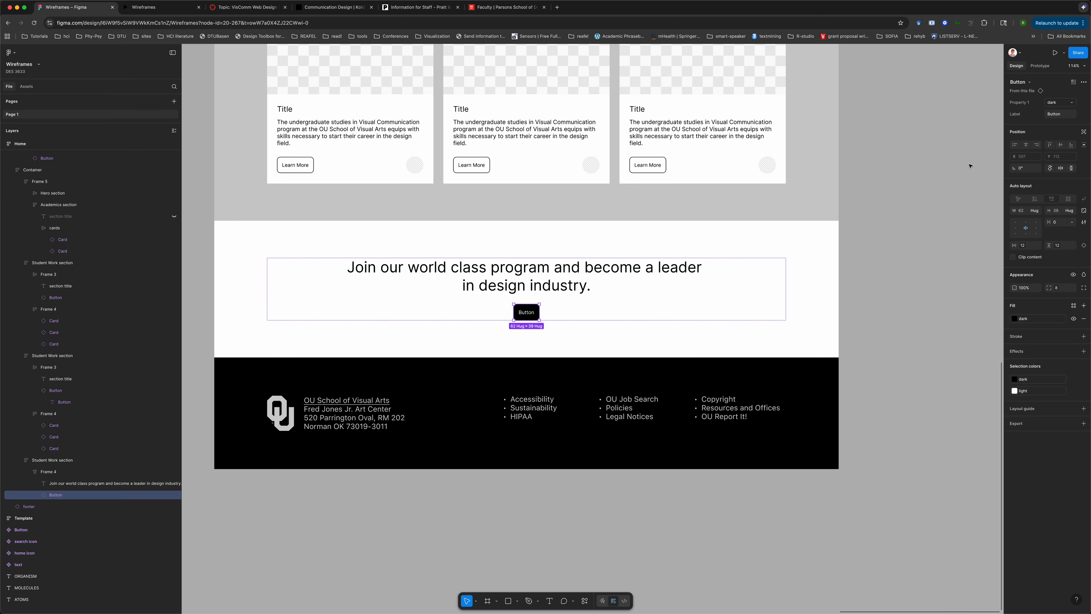
left_click(1057, 116)
type("Apply Now")
left_click(939, 208)
scroll(909, 243, "down", 5)
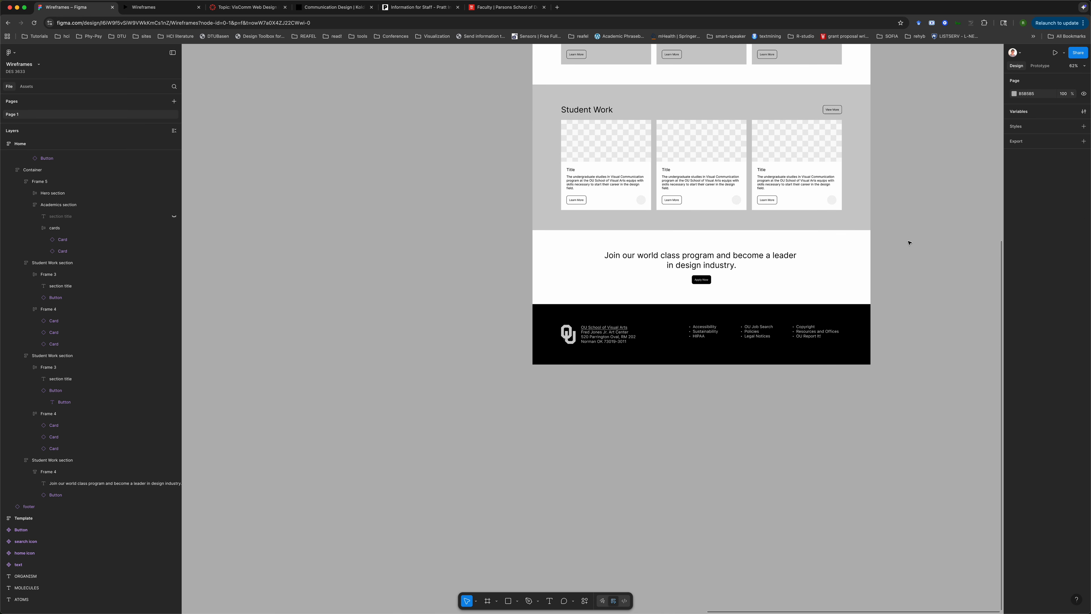
scroll(909, 243, "up", 10)
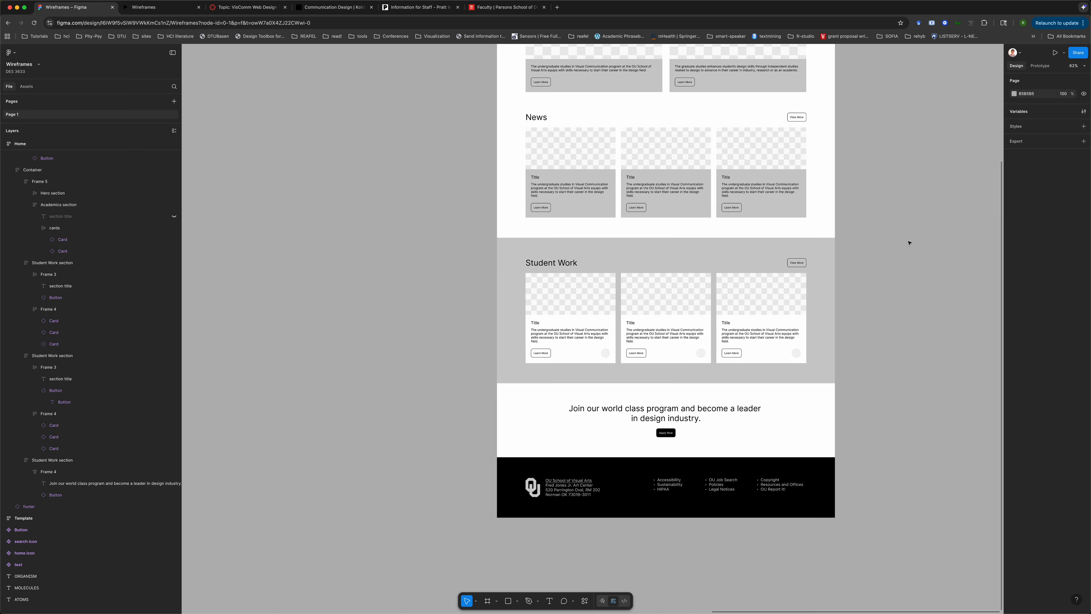
scroll(908, 244, "down", 2)
scroll(909, 244, "down", 2)
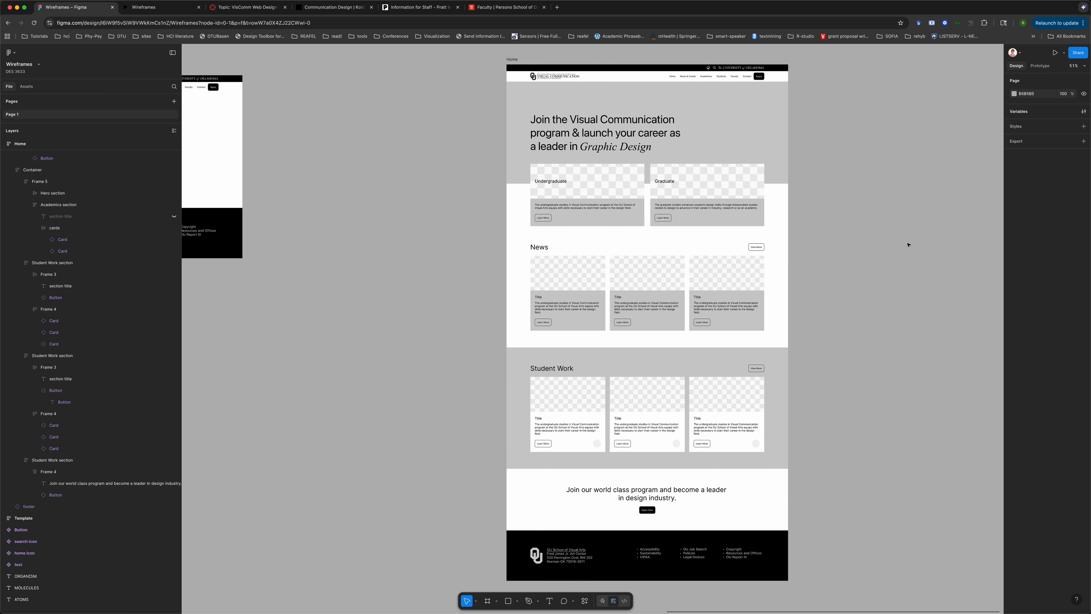
Switch to the prototype preview and review the Home page from the hero down to the call-to-action section and footer
scroll(909, 245, "up", 2)
scroll(906, 242, "up", 2)
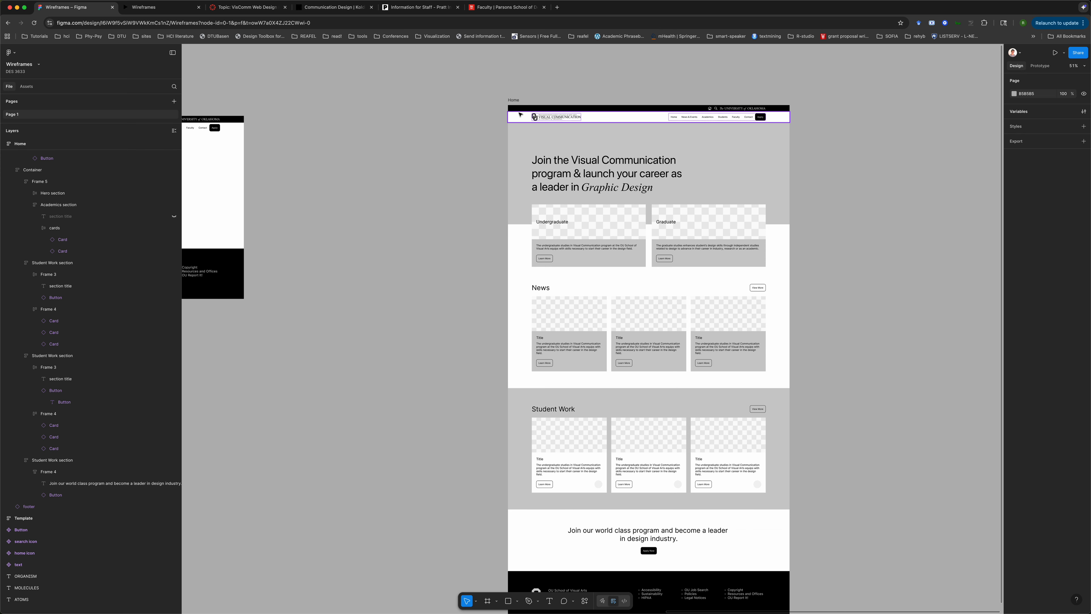
left_click(152, 8)
scroll(515, 284, "down", 9)
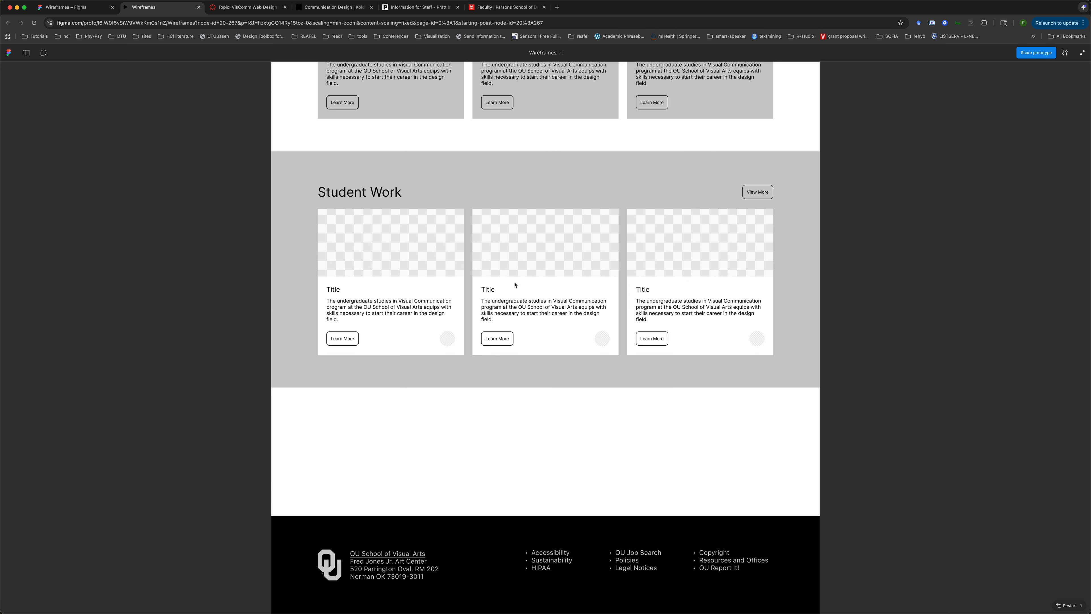
scroll(515, 284, "up", 5)
scroll(515, 284, "down", 5)
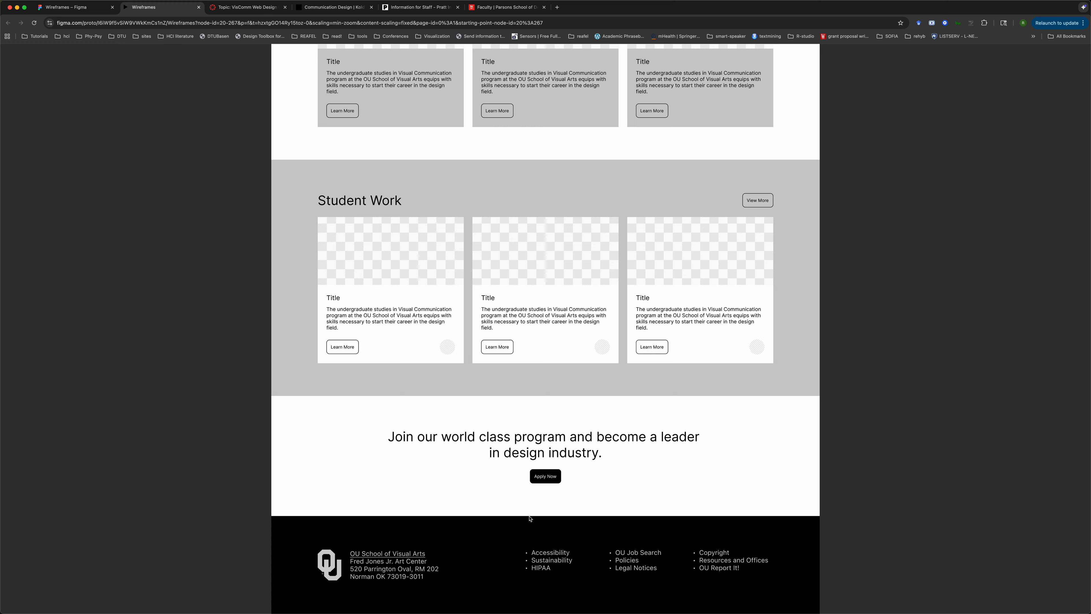
scroll(533, 447, "up", 15)
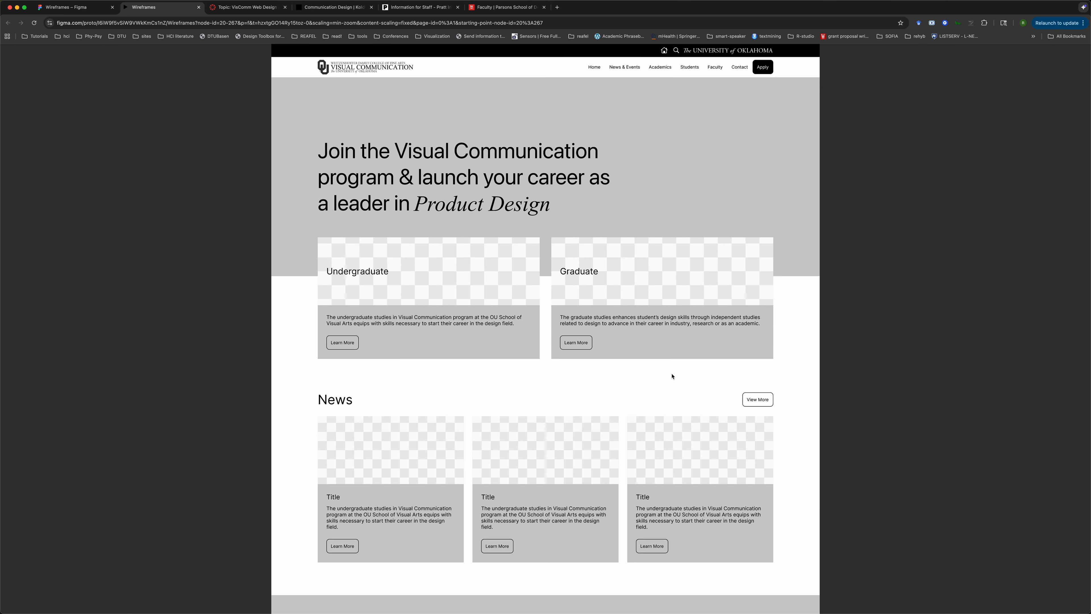
scroll(673, 376, "down", 1)
scroll(673, 376, "up", 1)
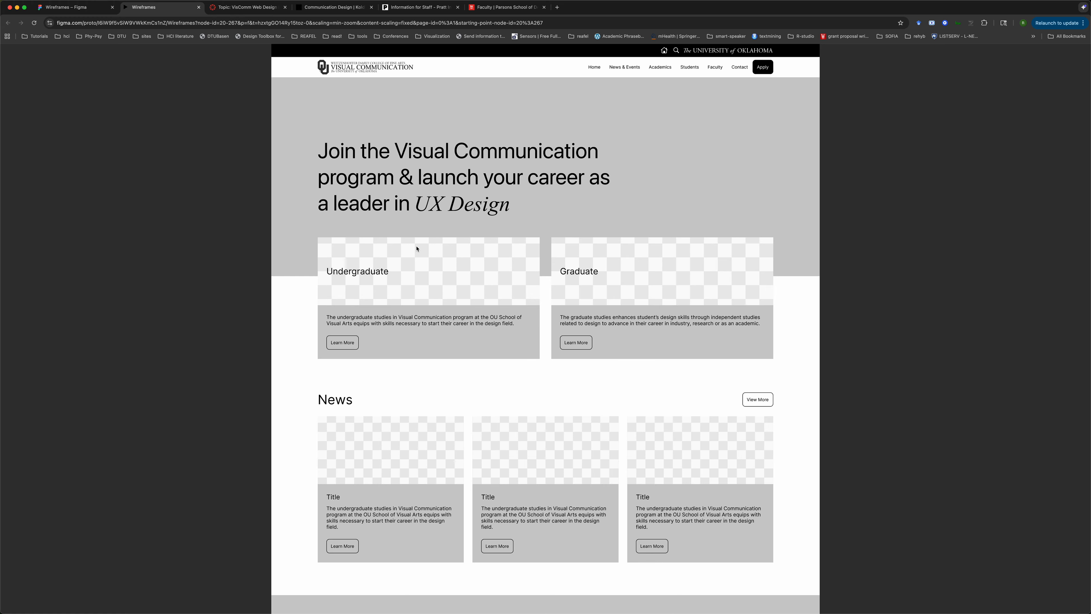
scroll(452, 367, "down", 1)
scroll(452, 367, "up", 1)
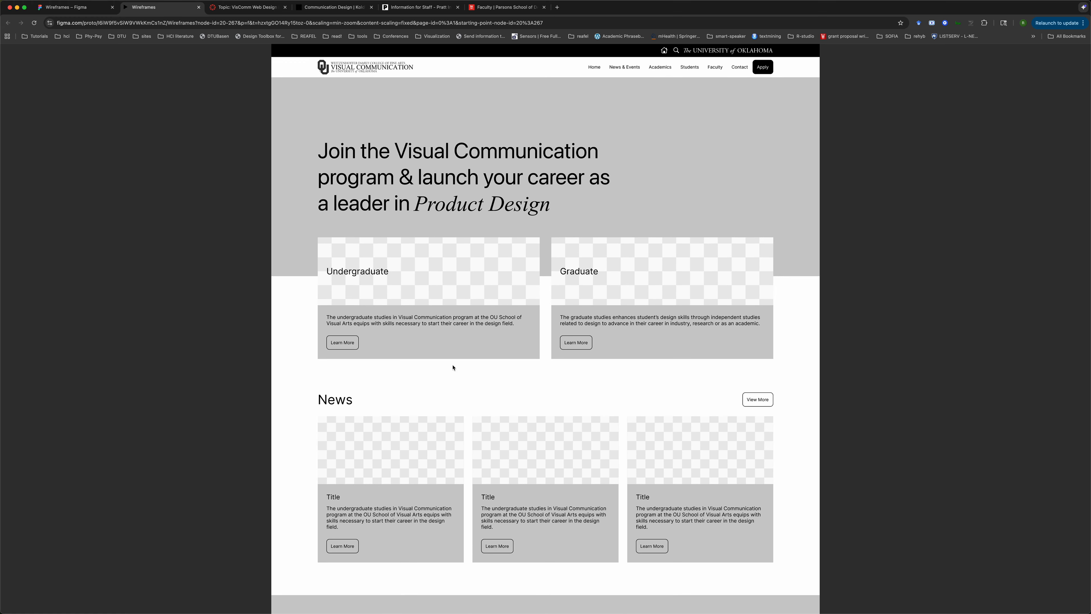
scroll(452, 368, "down", 10)
scroll(452, 367, "up", 1)
scroll(453, 368, "down", 1)
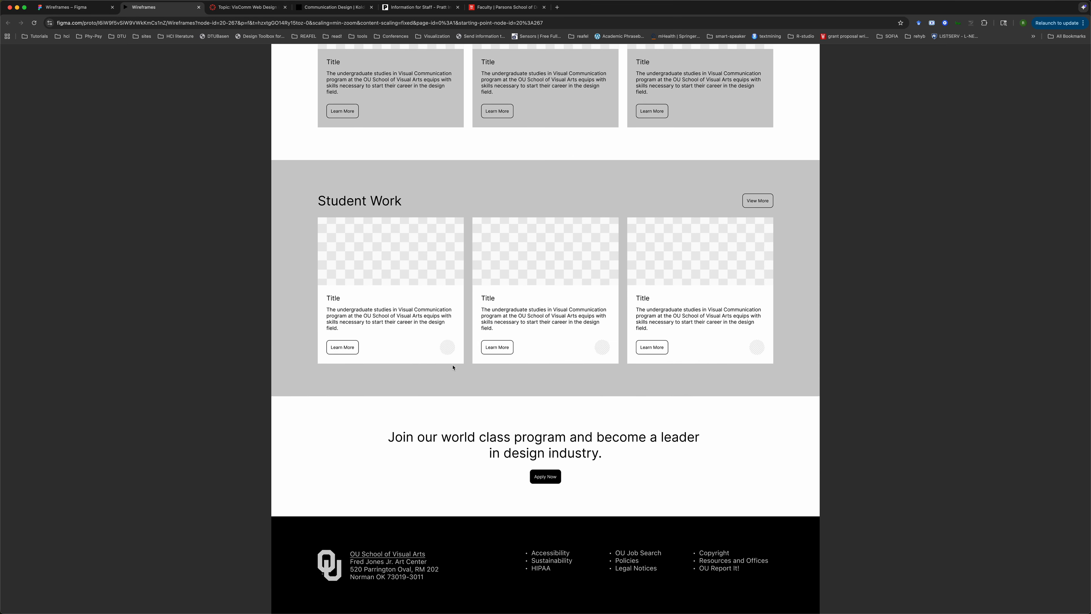
scroll(452, 367, "up", 10)
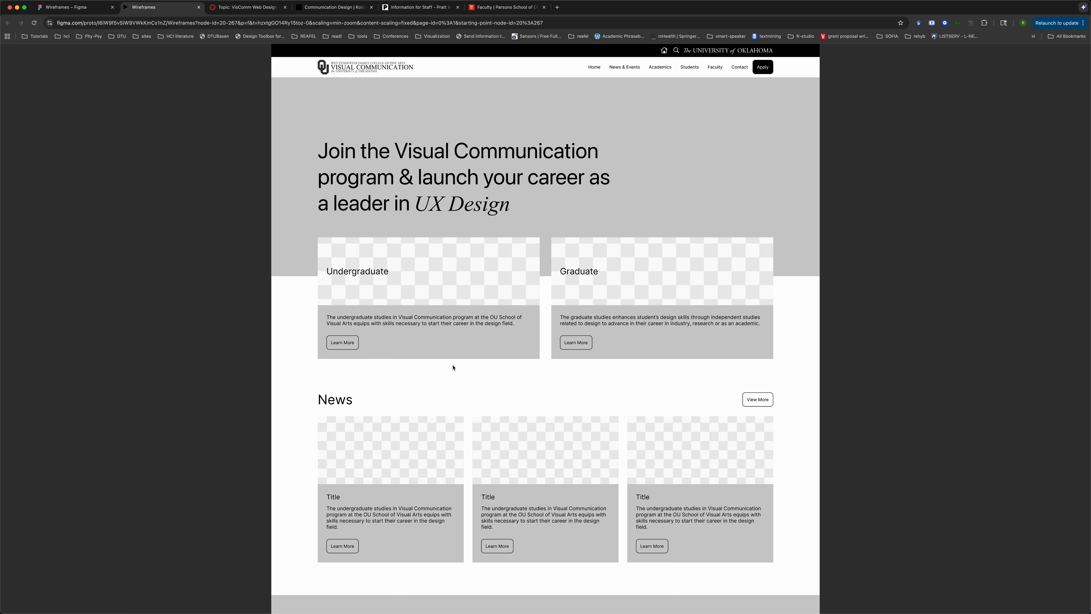
scroll(567, 288, "down", 1)
scroll(568, 292, "up", 1)
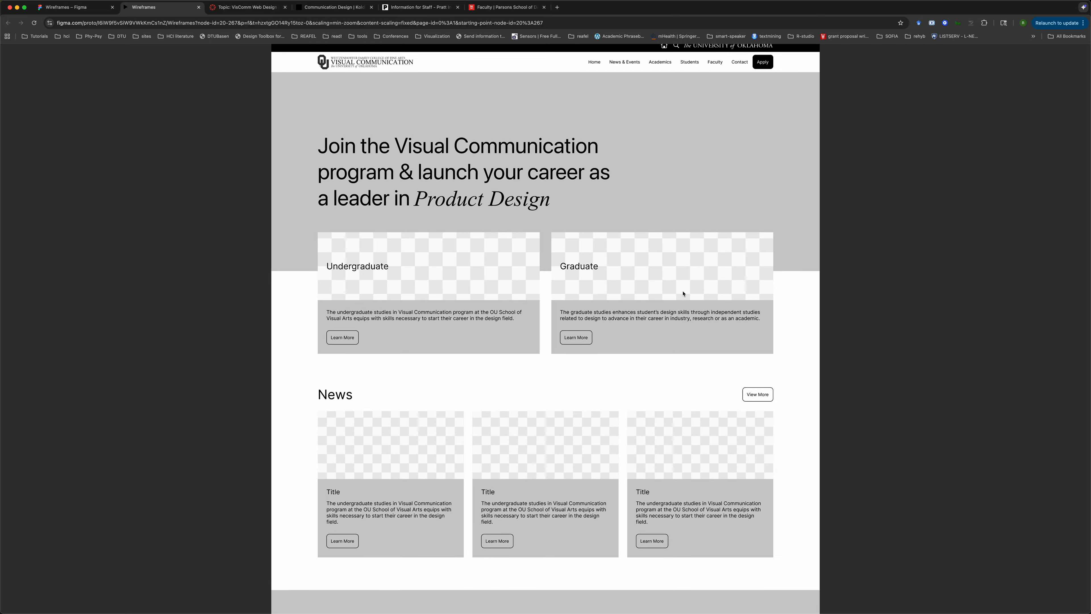
scroll(683, 294, "down", 1)
scroll(684, 292, "up", 3)
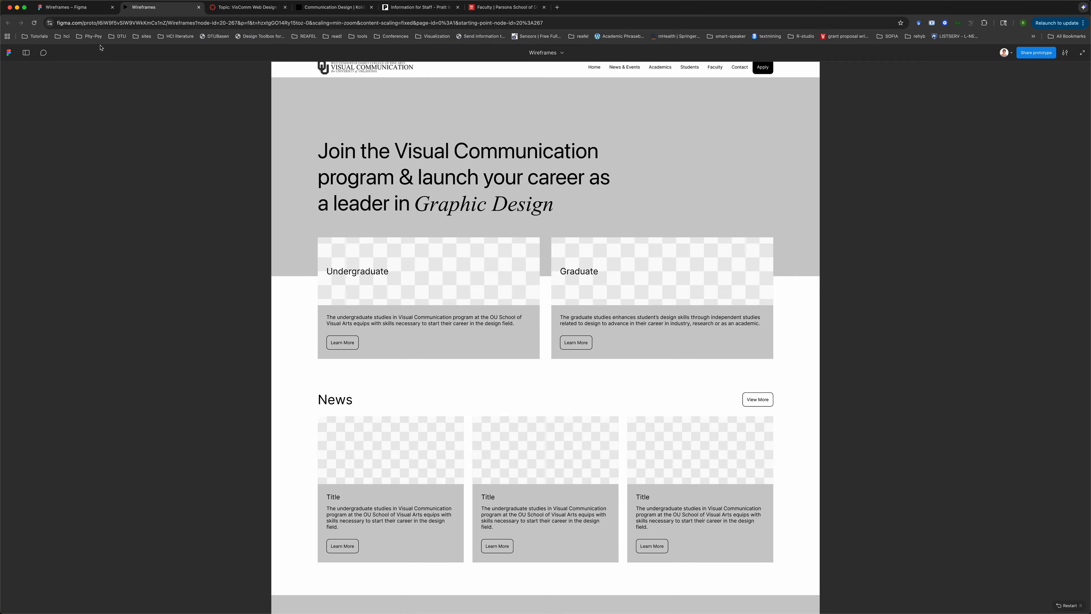
Back in the Wireframes design file, set the scroll position of the Home frame's nav bar to Sticky (stop at top edge)
left_click(82, 7)
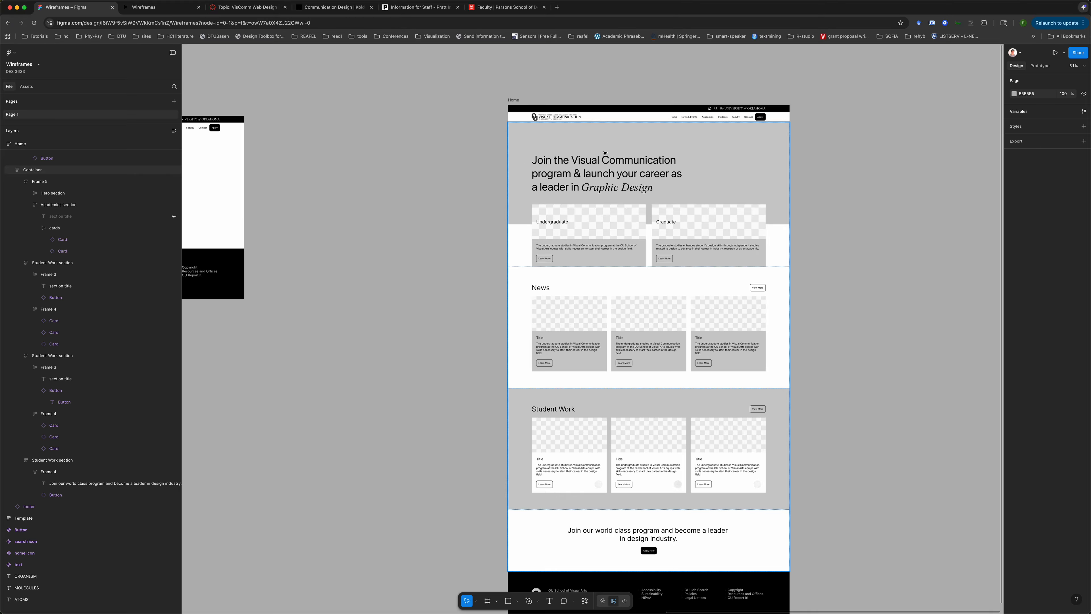
scroll(610, 115, "up", 5)
left_click(610, 115)
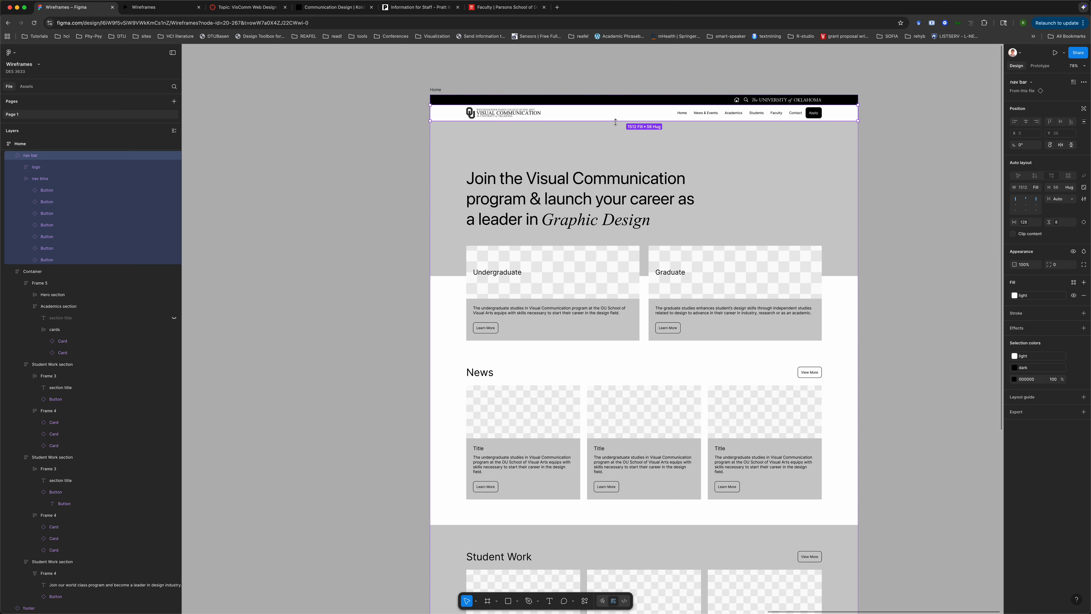
left_click(1045, 66)
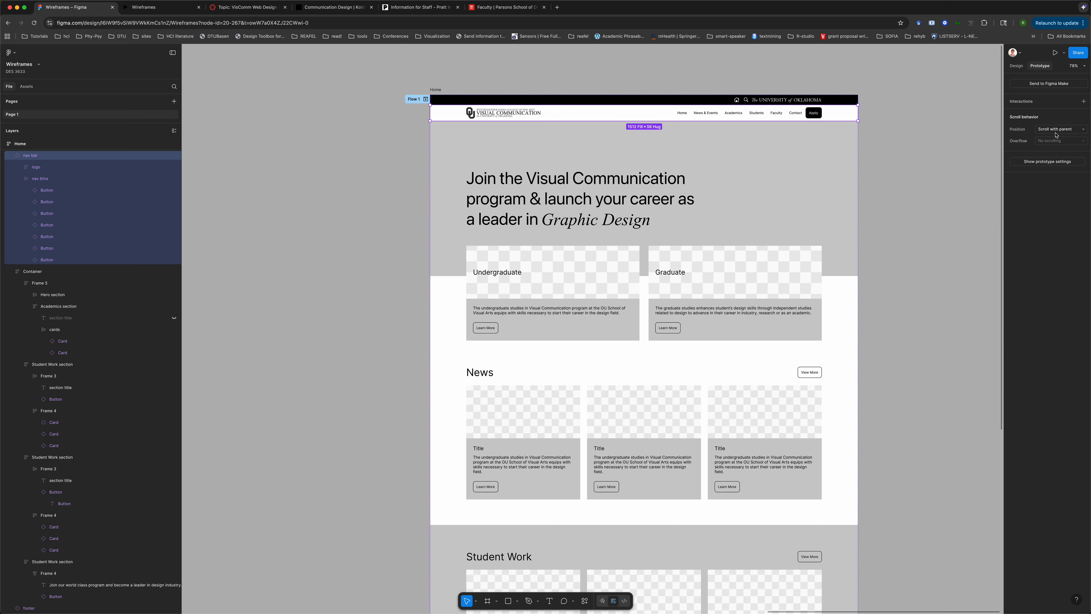
left_click(1074, 130)
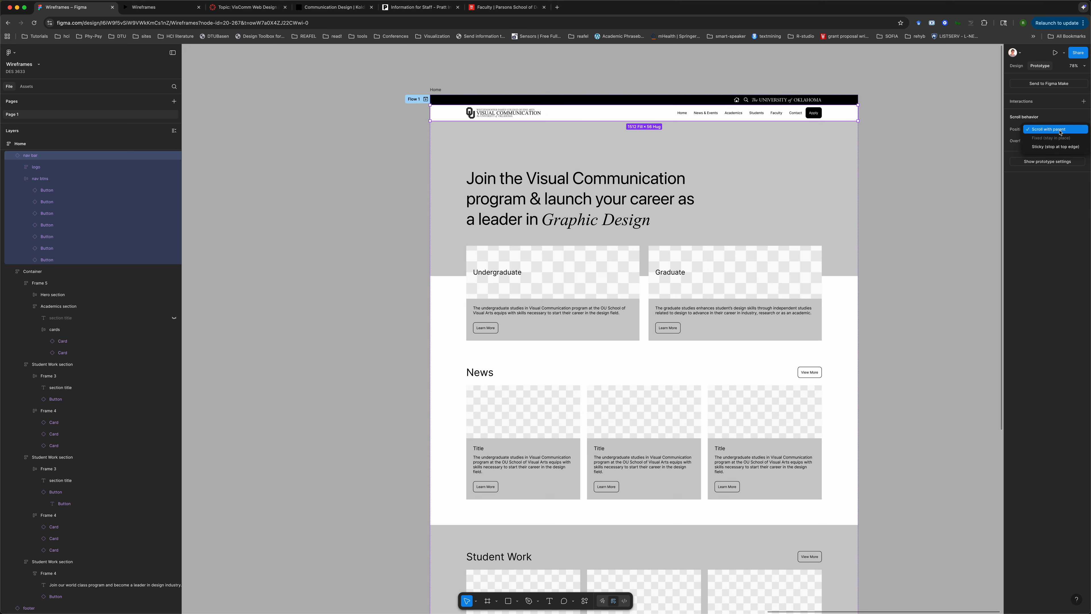
left_click(1066, 148)
left_click(966, 177)
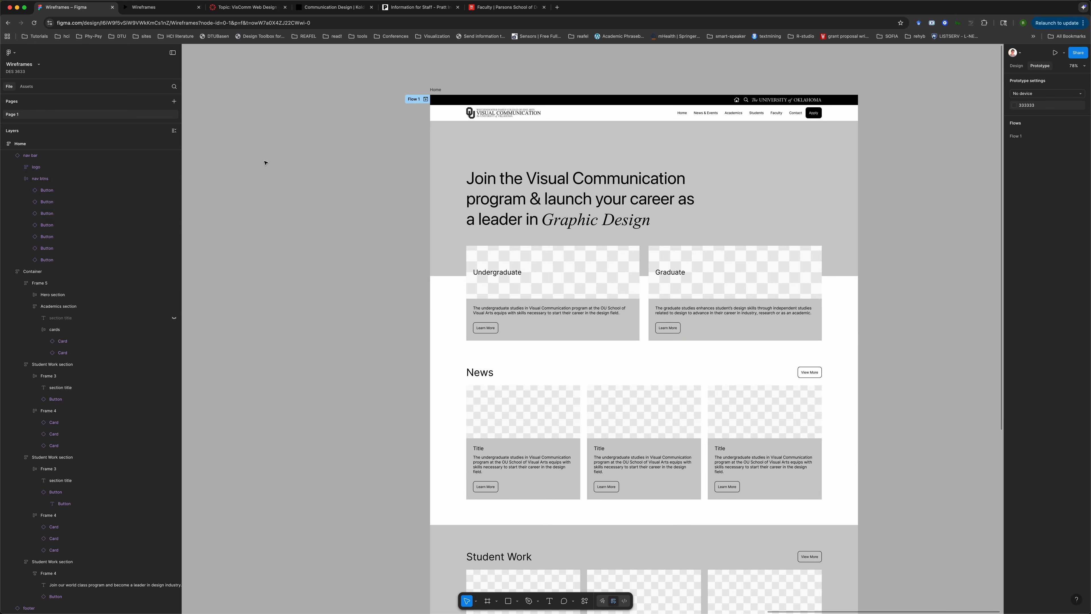
Check in the prototype preview how the nav bar behaves while the Home page scrolls
left_click(161, 7)
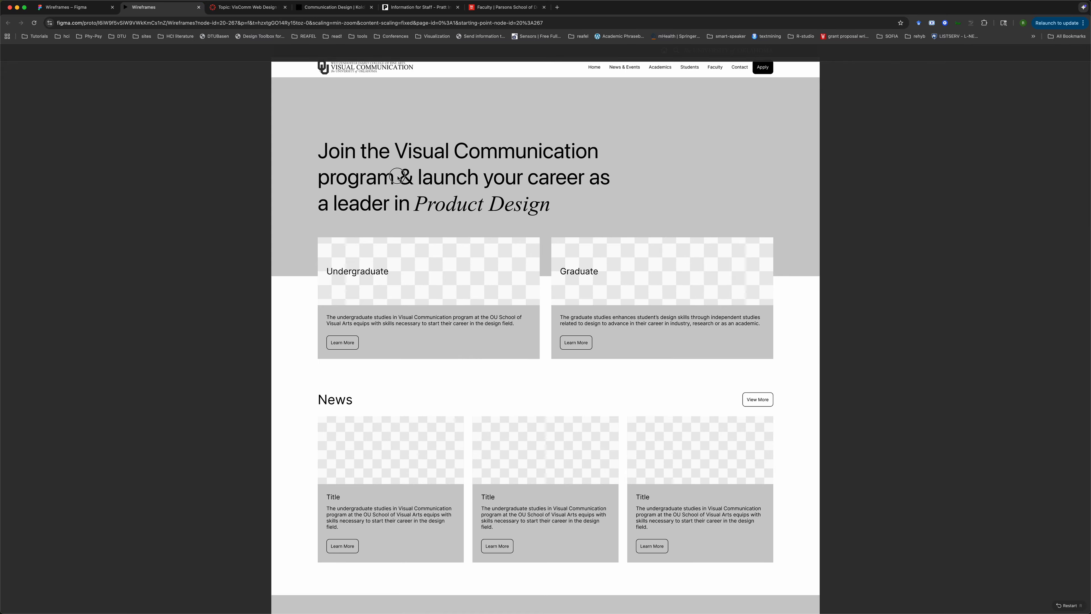
scroll(694, 170, "down", 3)
scroll(695, 174, "up", 2)
scroll(694, 176, "up", 1)
scroll(694, 176, "down", 3)
scroll(694, 175, "up", 3)
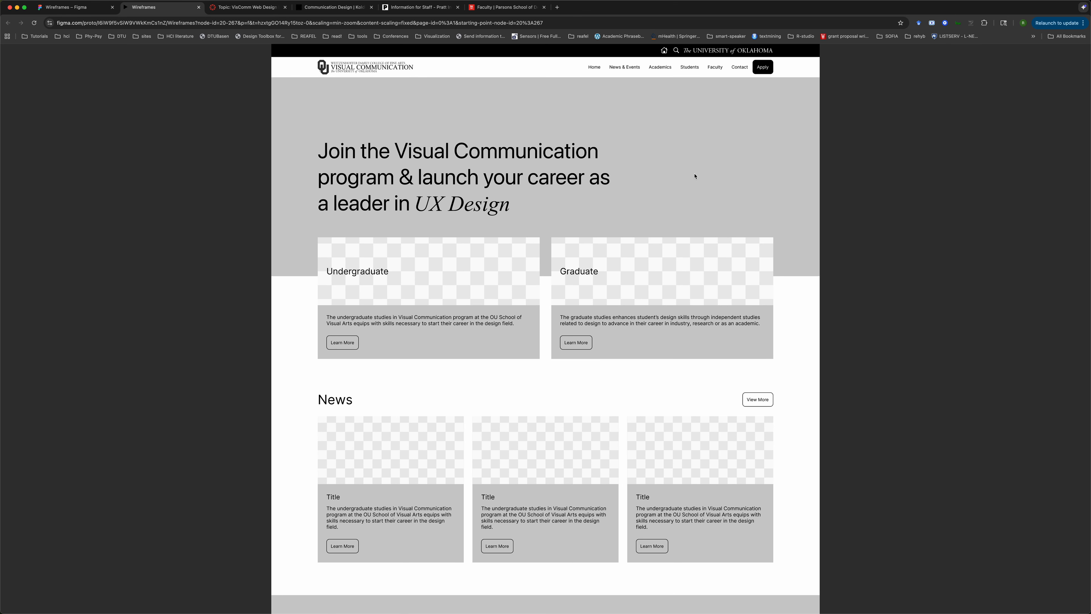
scroll(694, 176, "down", 2)
scroll(694, 176, "up", 1)
scroll(695, 176, "down", 2)
scroll(694, 176, "up", 3)
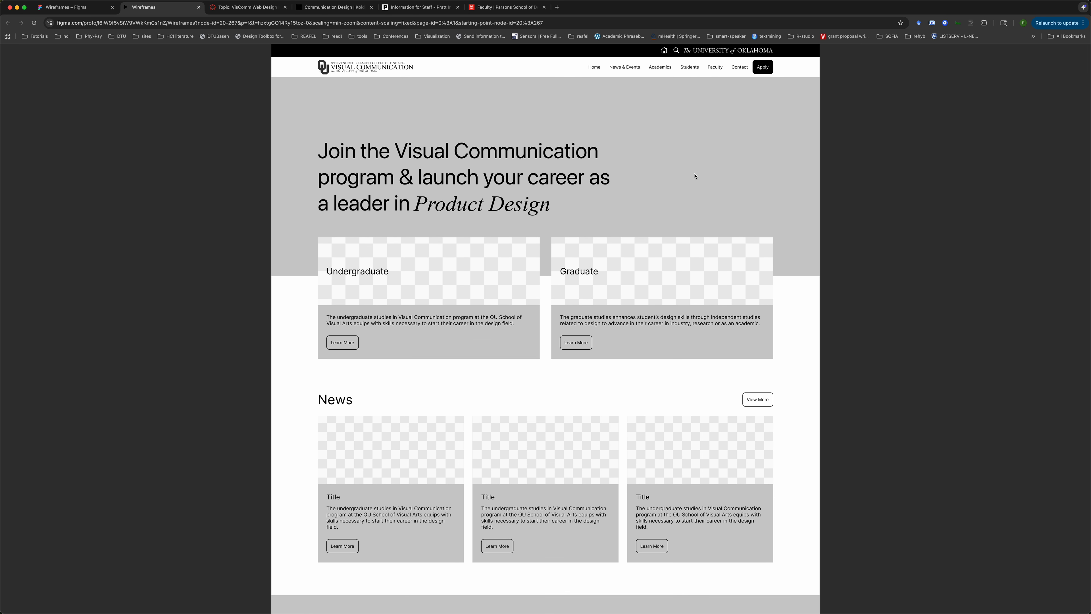
scroll(694, 176, "down", 3)
scroll(695, 176, "up", 2)
scroll(695, 175, "up", 1)
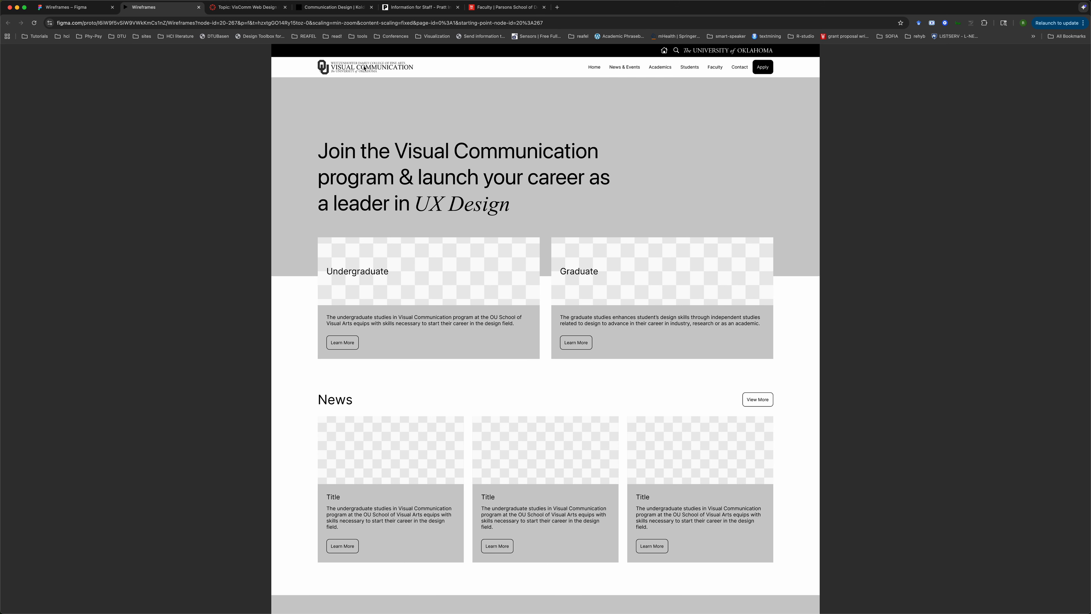
scroll(319, 134, "down", 1)
scroll(318, 133, "up", 1)
Return to the design file and collapse the nav bar and Container layers inside the Home frame
left_click(75, 9)
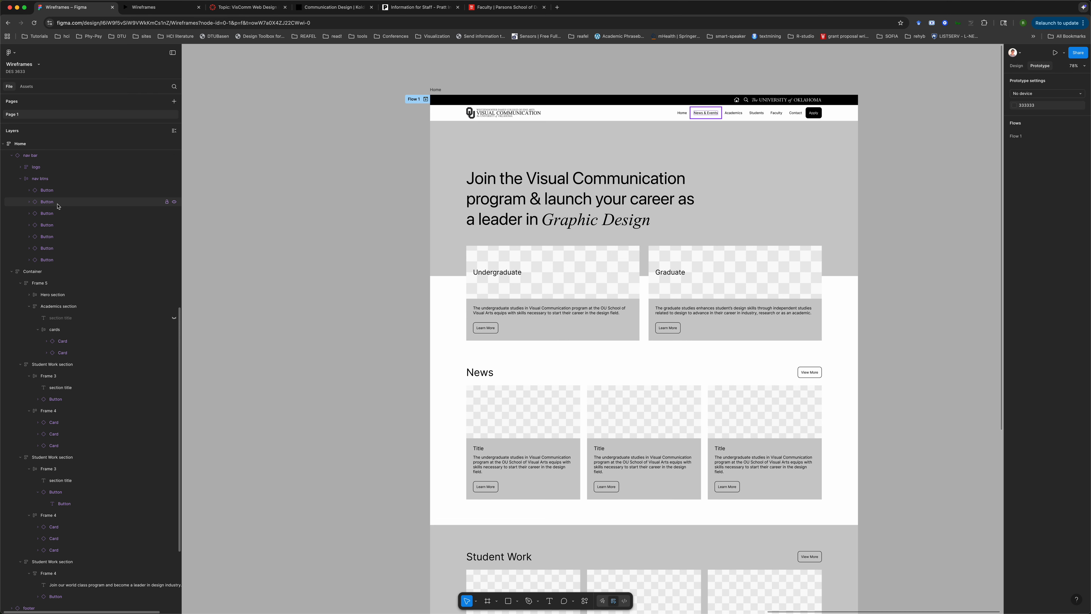
left_click(447, 127)
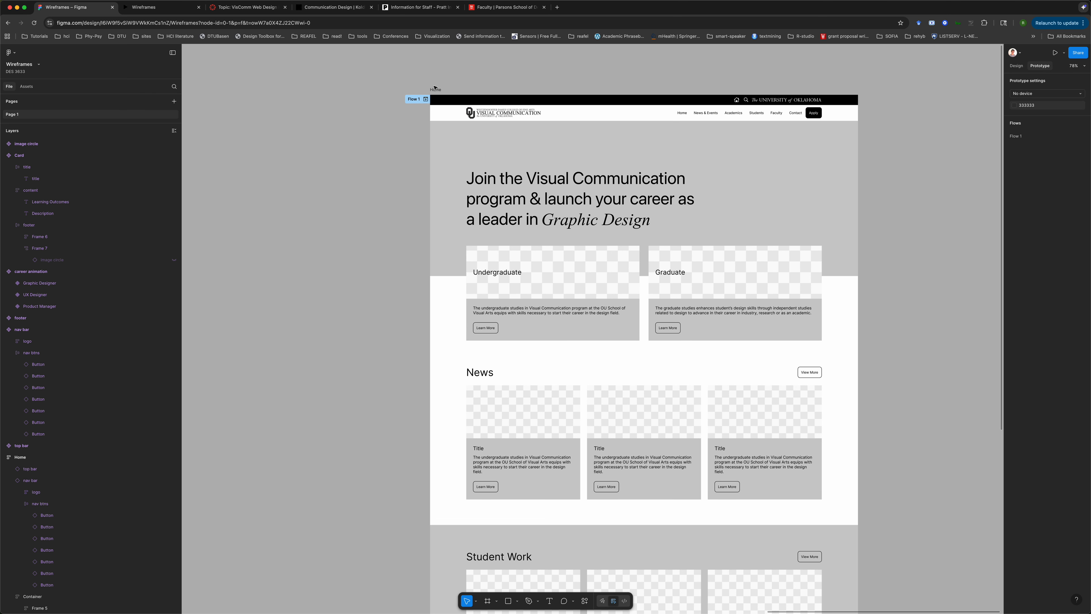
left_click(435, 89)
scroll(16, 444, "down", 1)
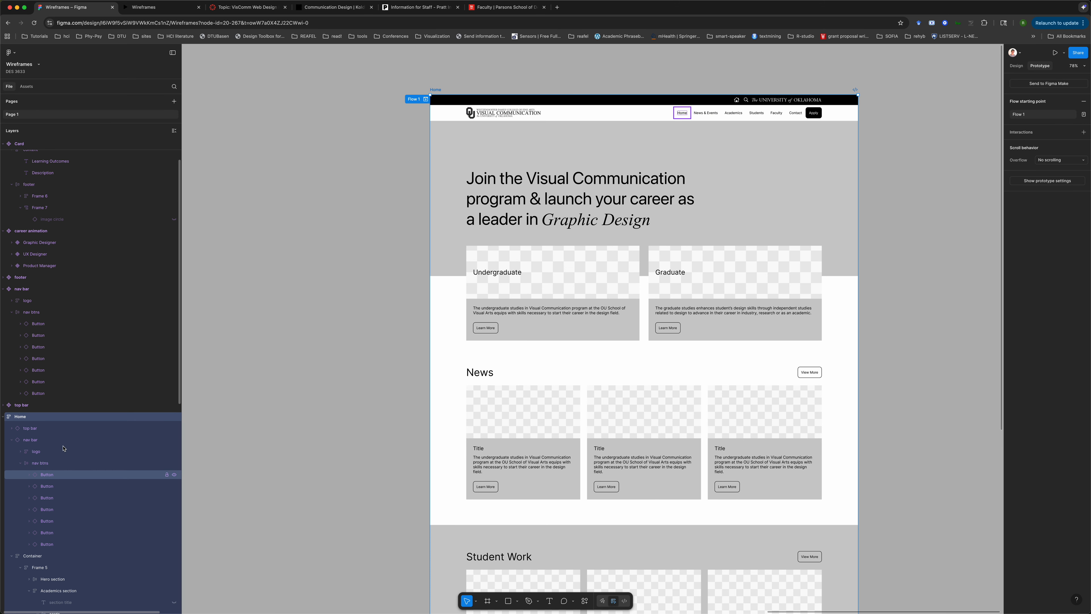
left_click(12, 439)
left_click(11, 450)
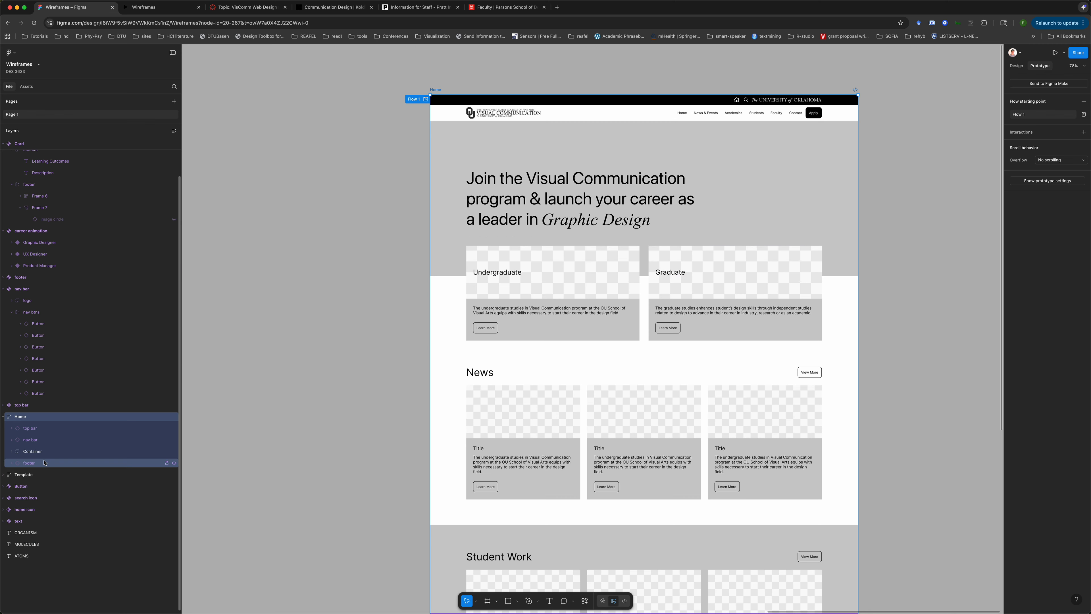
Examine the layer order of top bar, nav bar, Container and footer within the Home frame
left_click(31, 429)
left_click(30, 451)
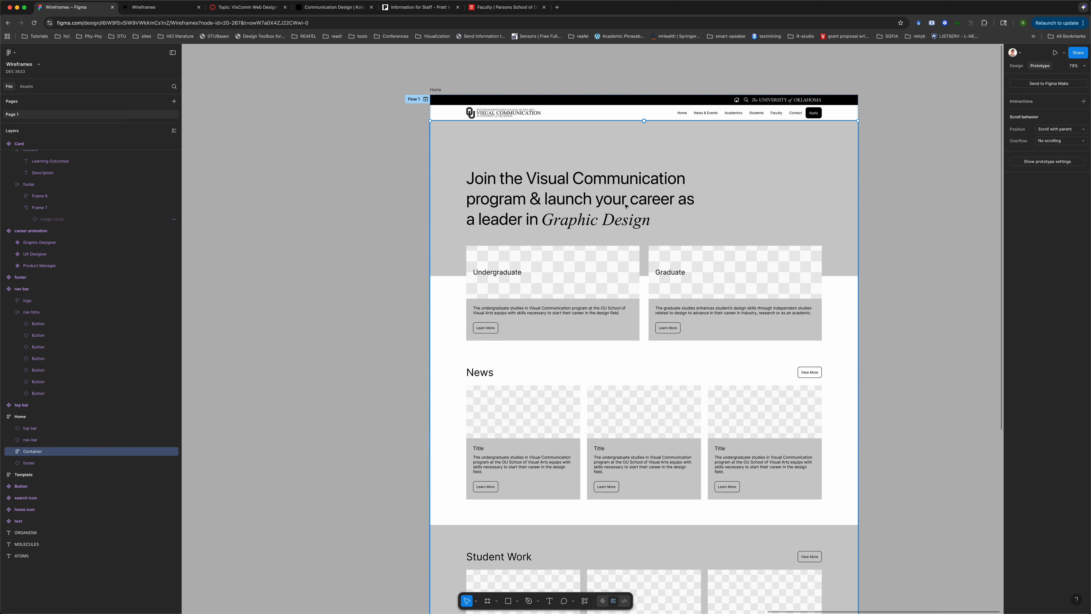
left_click(33, 464)
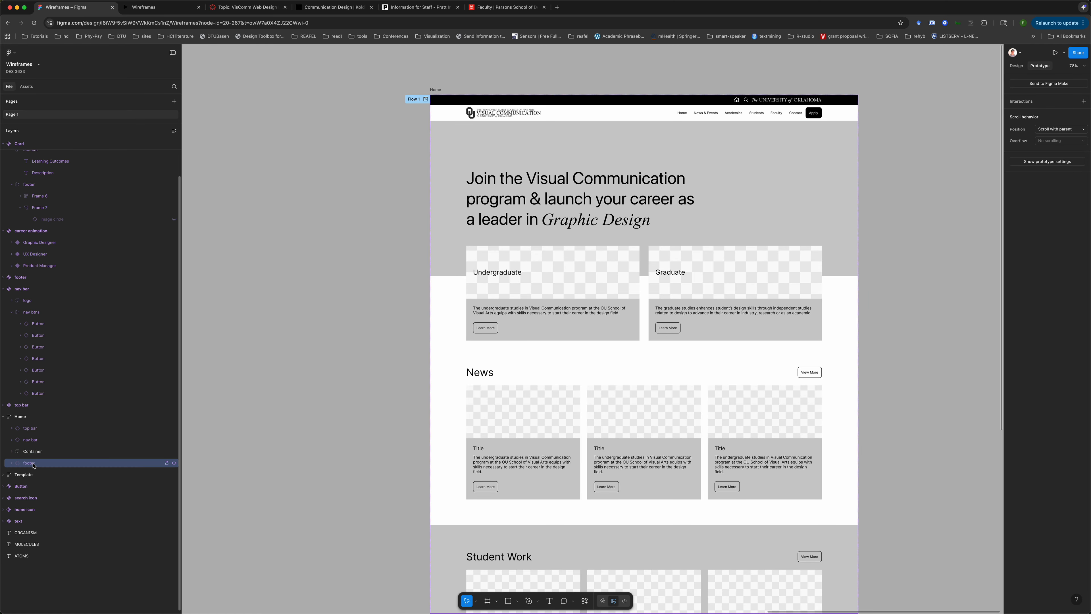
left_click(31, 430)
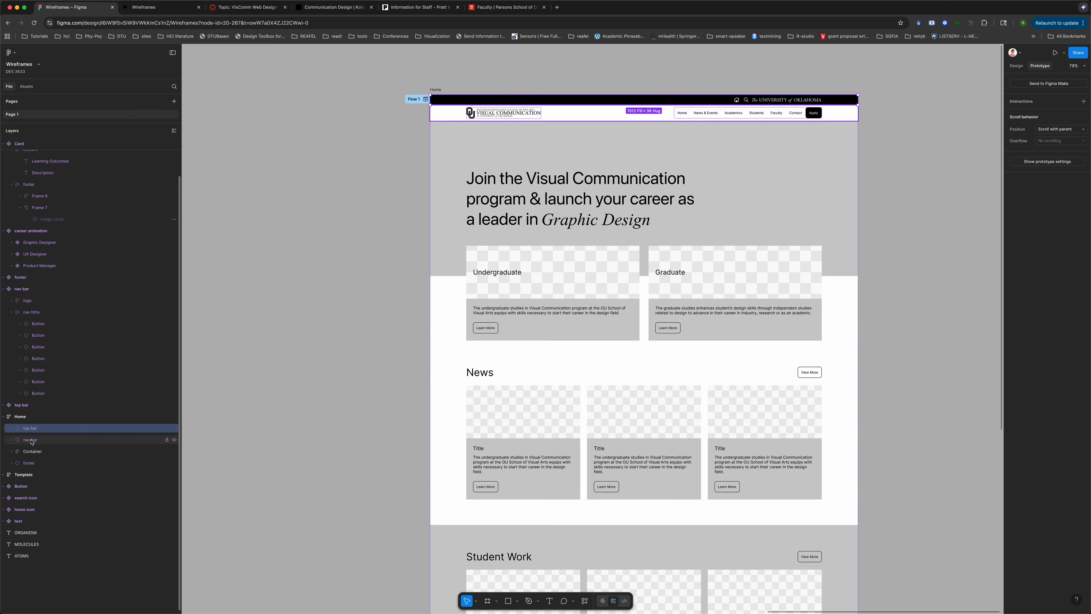
left_click(31, 440)
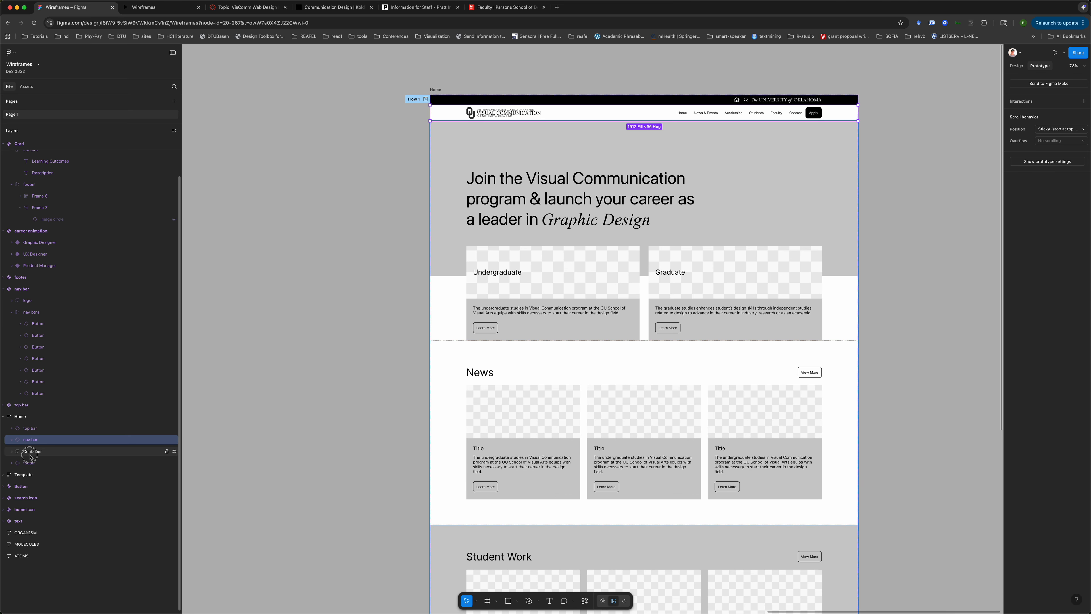
left_click(30, 451)
left_click(29, 462)
left_click(30, 429)
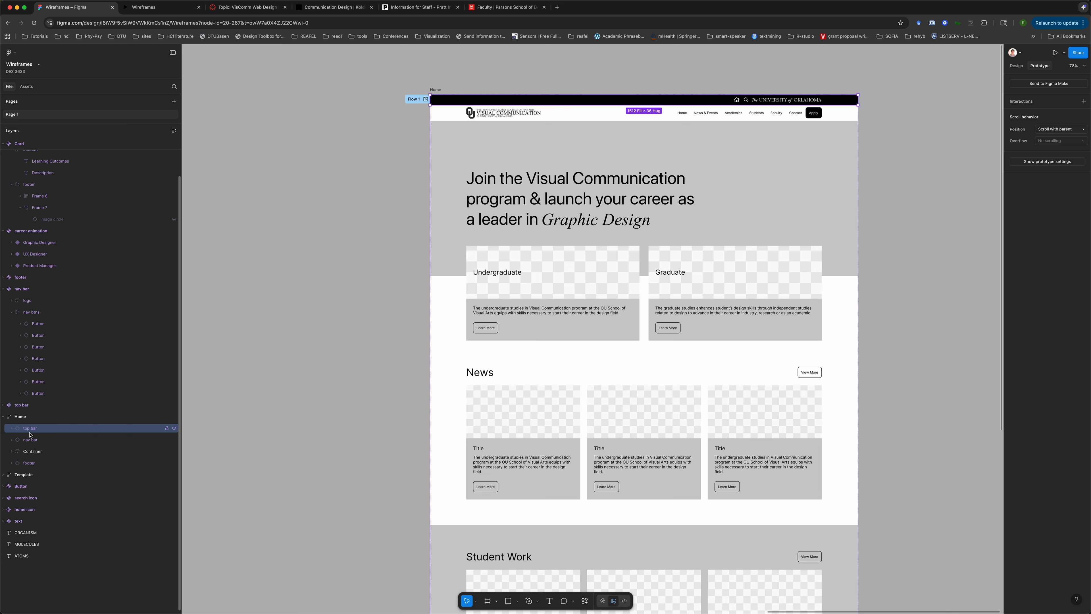
left_click(239, 386)
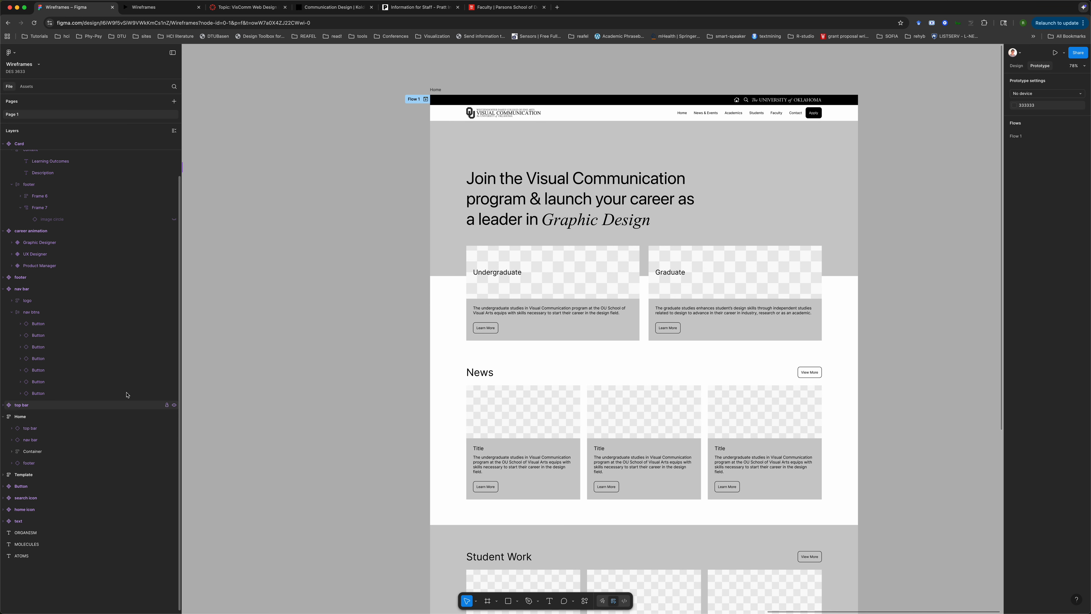
Set the canvas stacking in the Home frame's auto layout settings to First on top
left_click(436, 89)
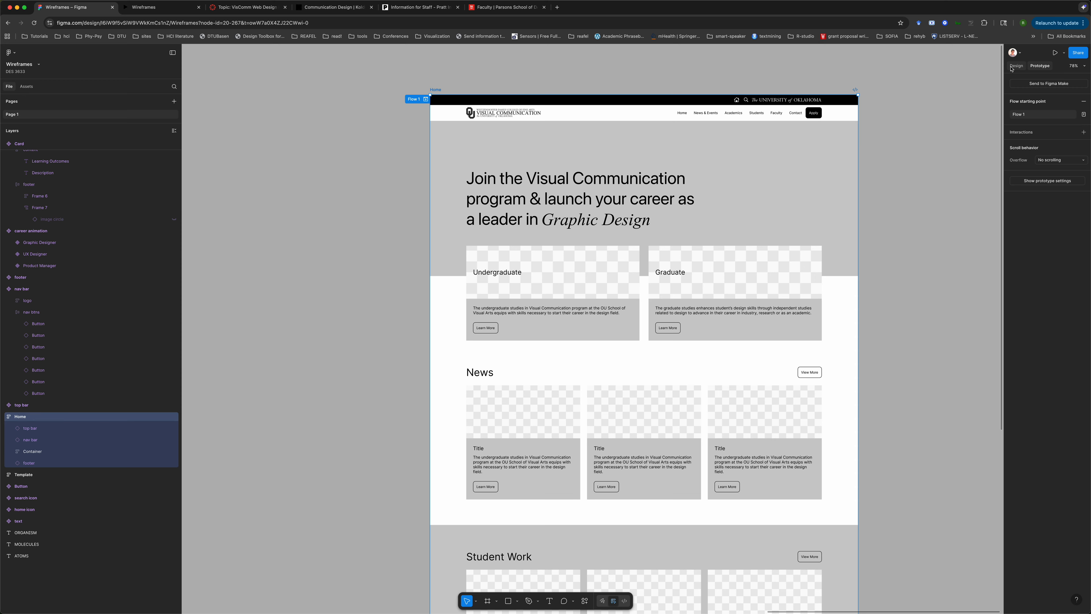
left_click(1013, 67)
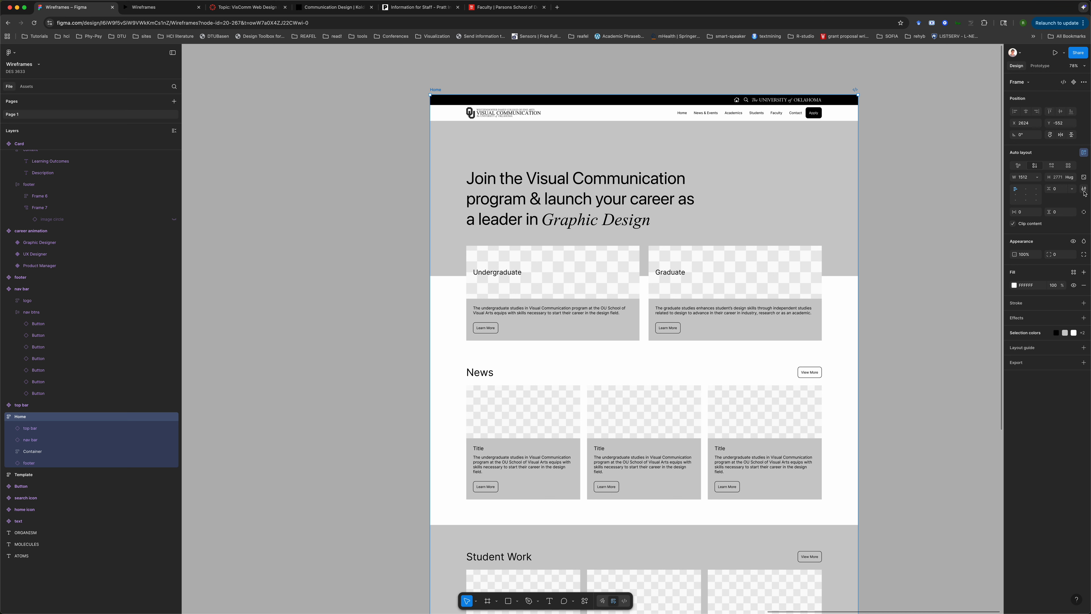
left_click(1084, 190)
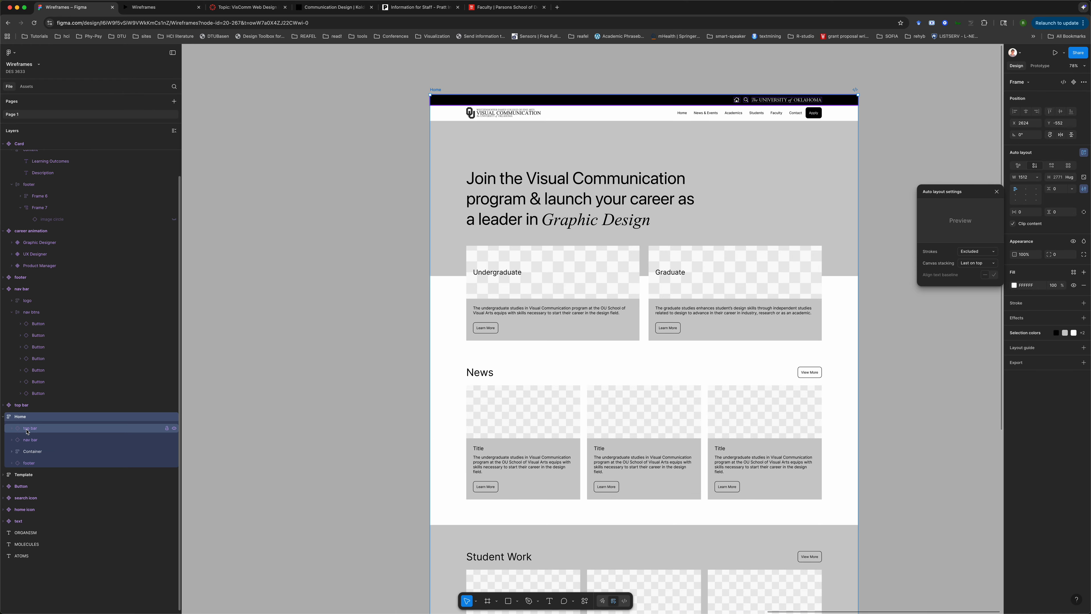
left_click(986, 264)
left_click(977, 254)
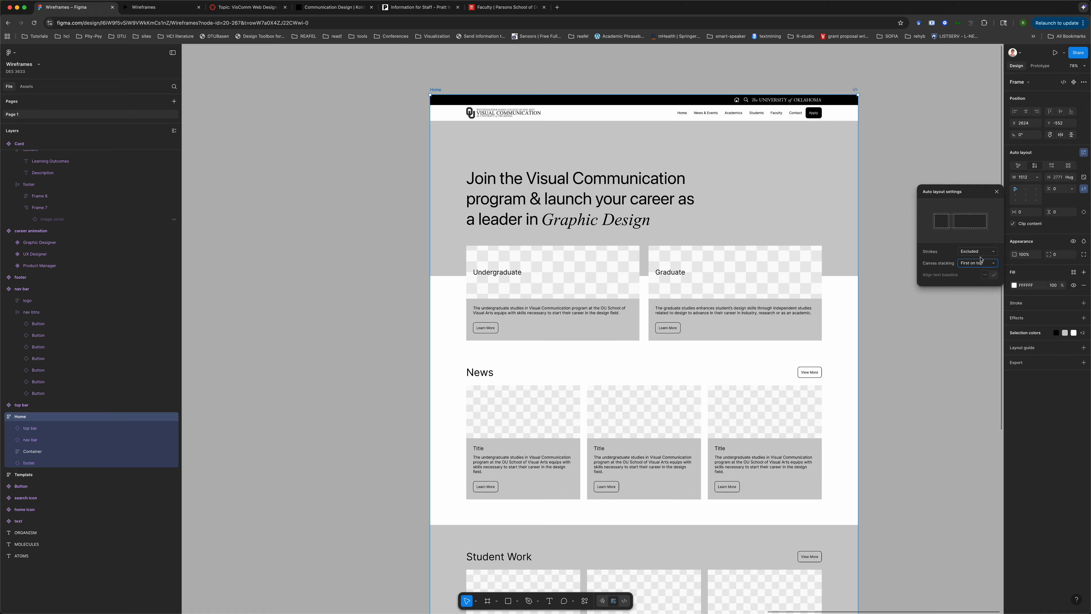
left_click(38, 438)
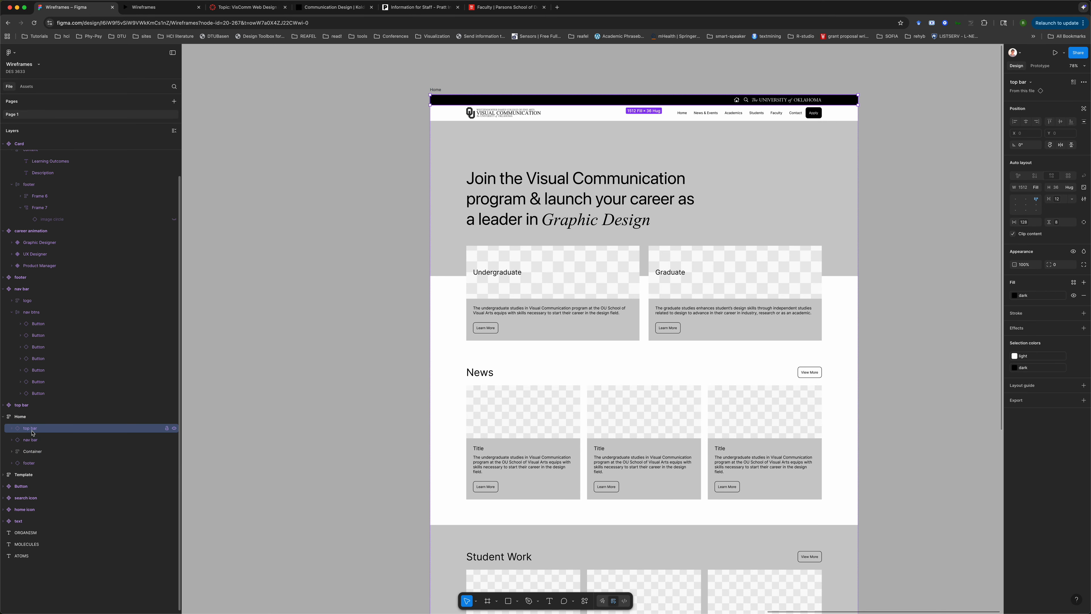
left_click(31, 451)
left_click(30, 462)
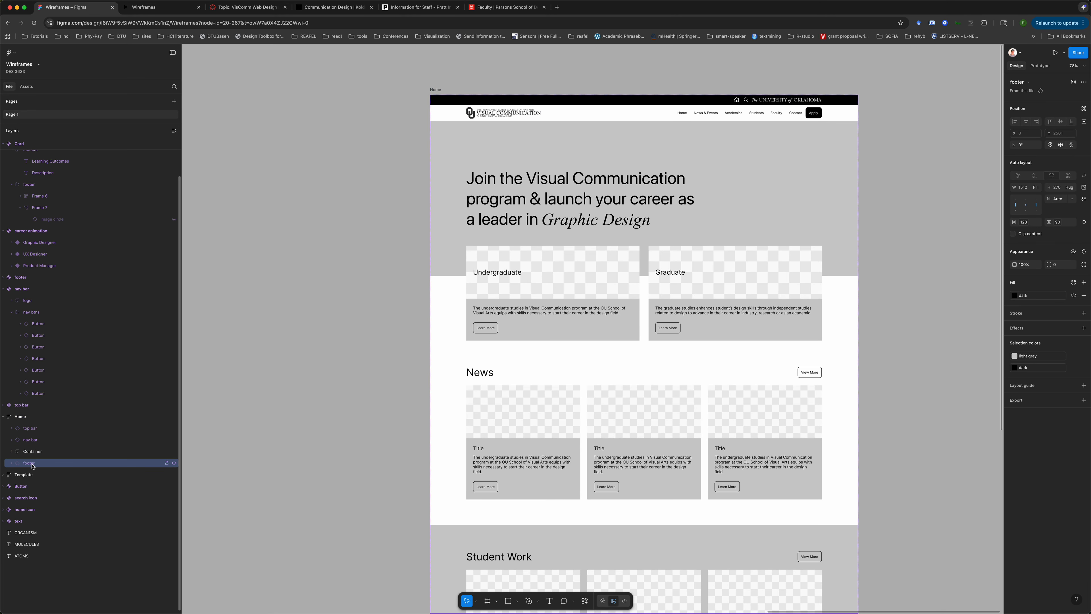
Switch to the prototype preview and check the nav bar's stickiness and stacking over the full length of the Home page
left_click(228, 369)
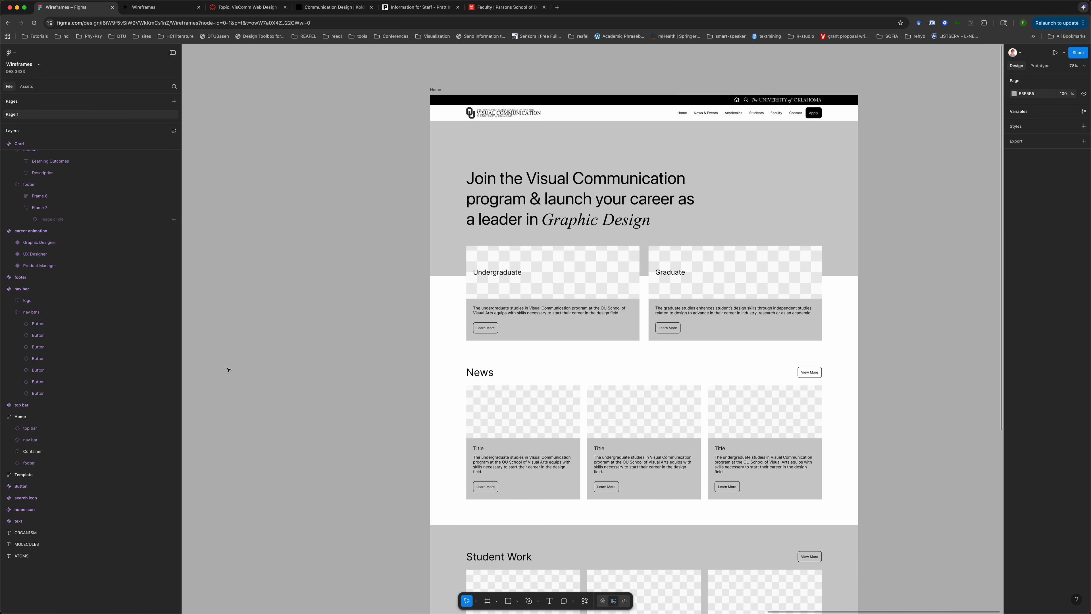
left_click(157, 11)
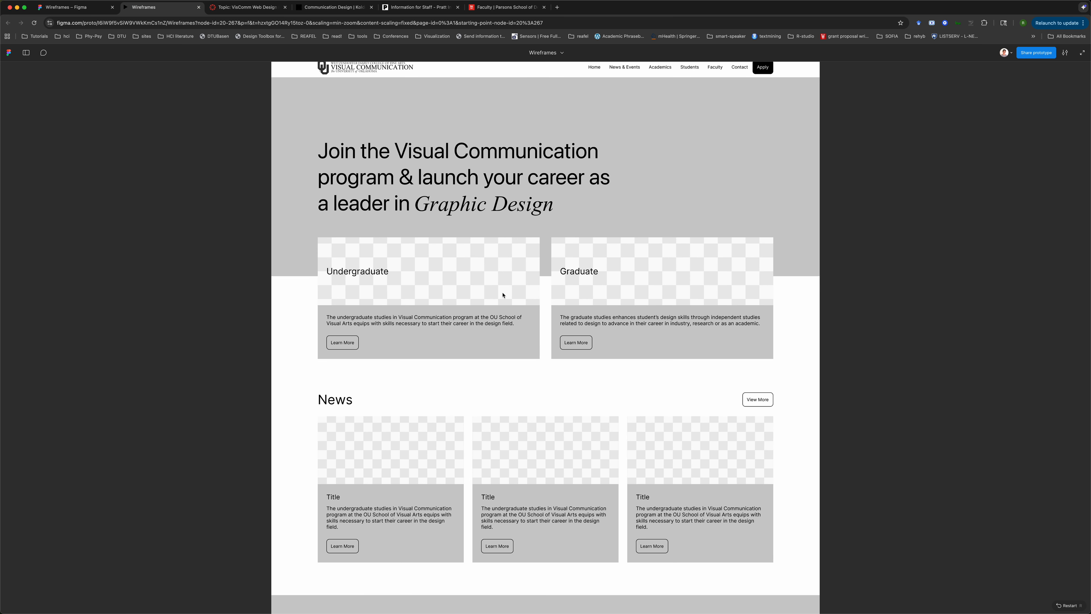
scroll(787, 442, "down", 2)
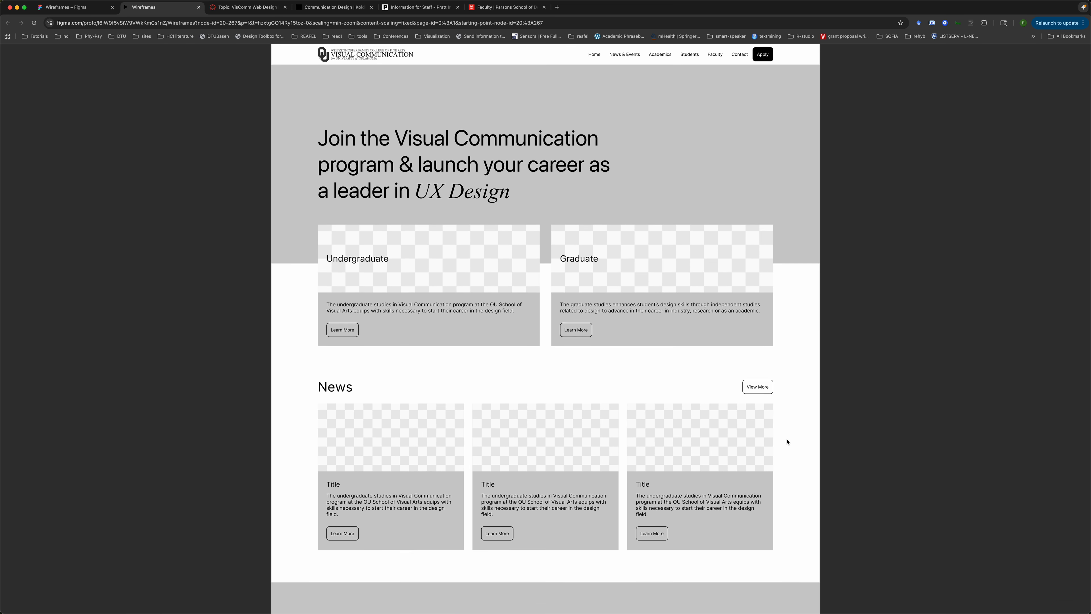
scroll(787, 442, "down", 10)
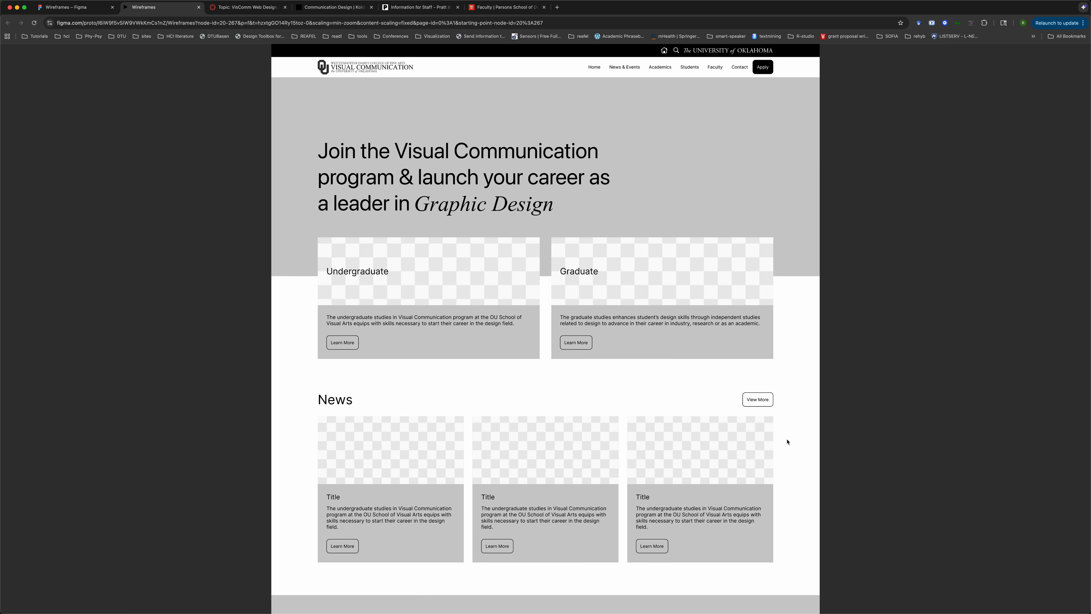
scroll(787, 442, "down", 10)
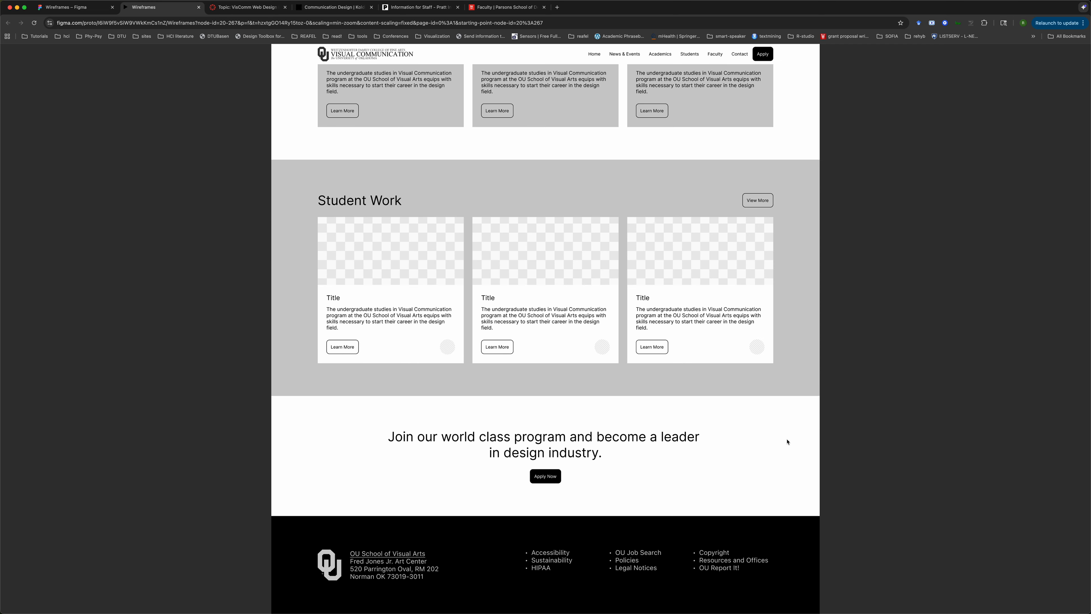
scroll(788, 442, "up", 5)
scroll(787, 438, "down", 1)
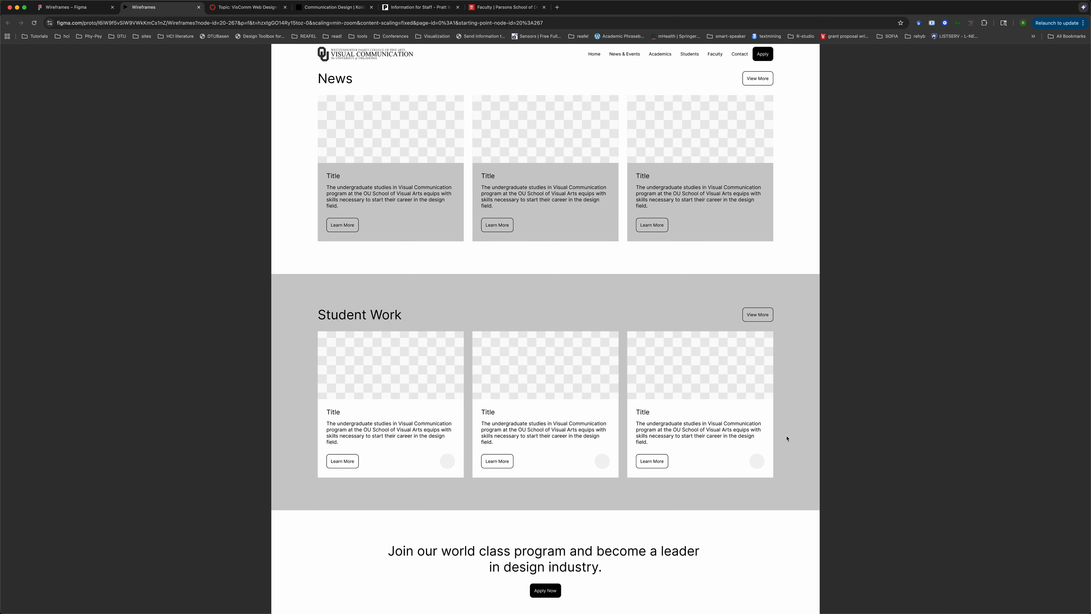
scroll(788, 439, "up", 10)
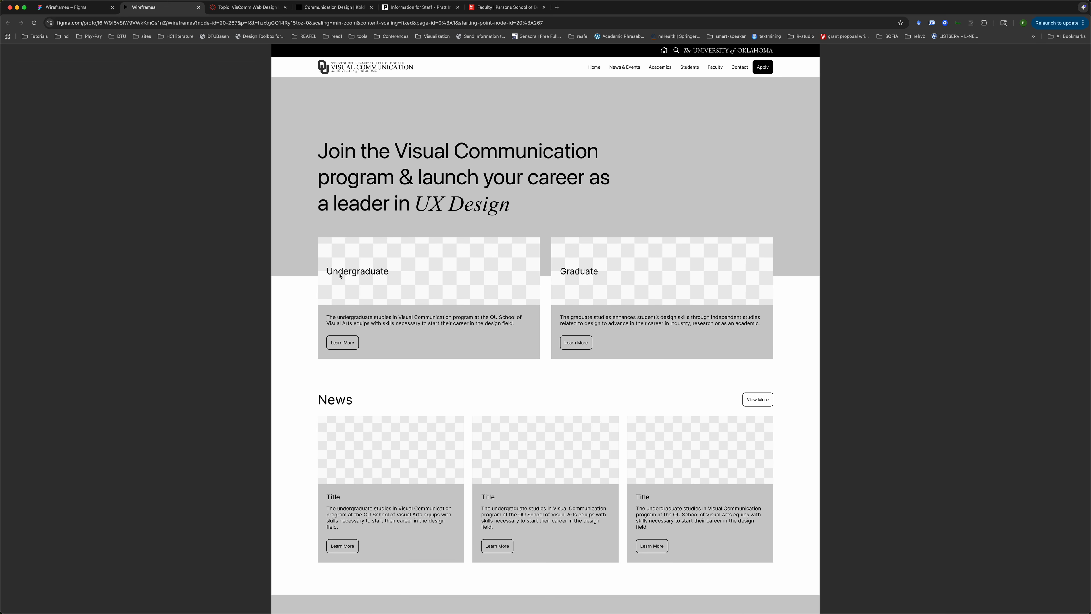
scroll(228, 387, "down", 10)
scroll(225, 344, "up", 10)
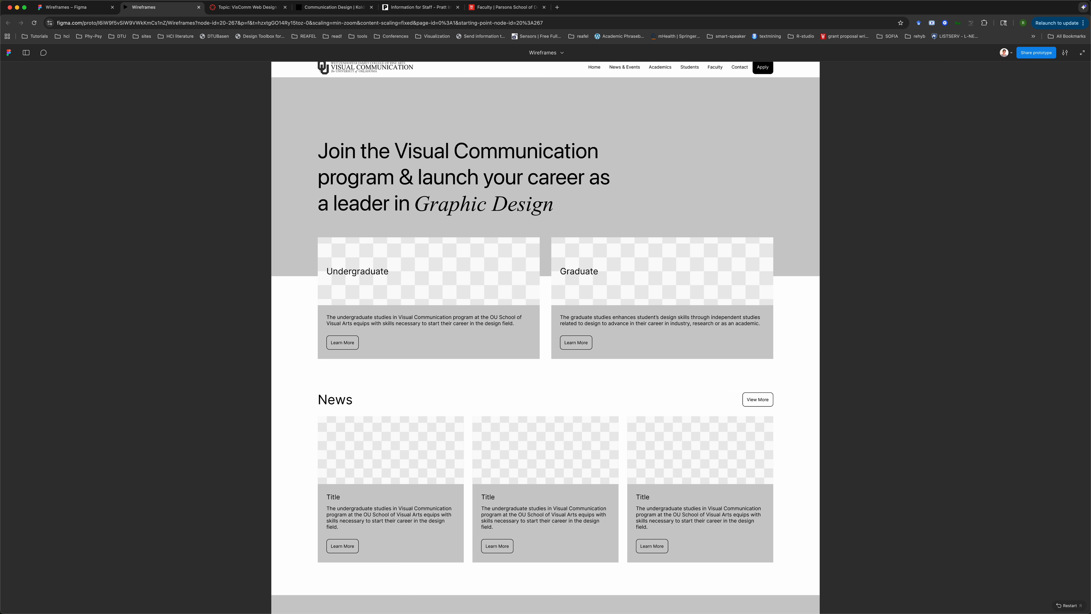